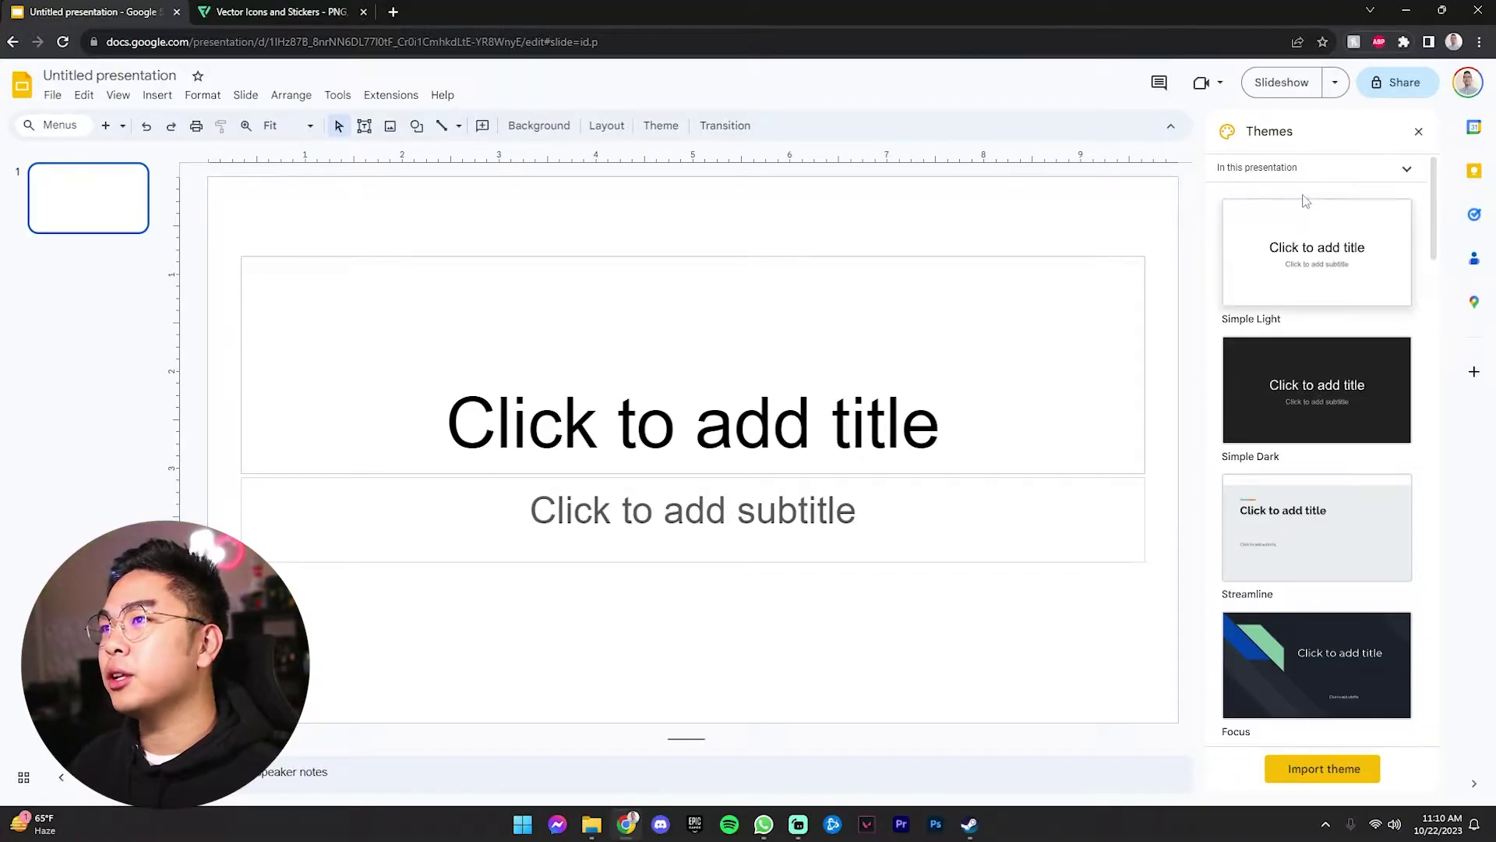
# Step: Apply the Simple Dark theme to the presentation
pyautogui.click(1419, 133)
pyautogui.click(661, 125)
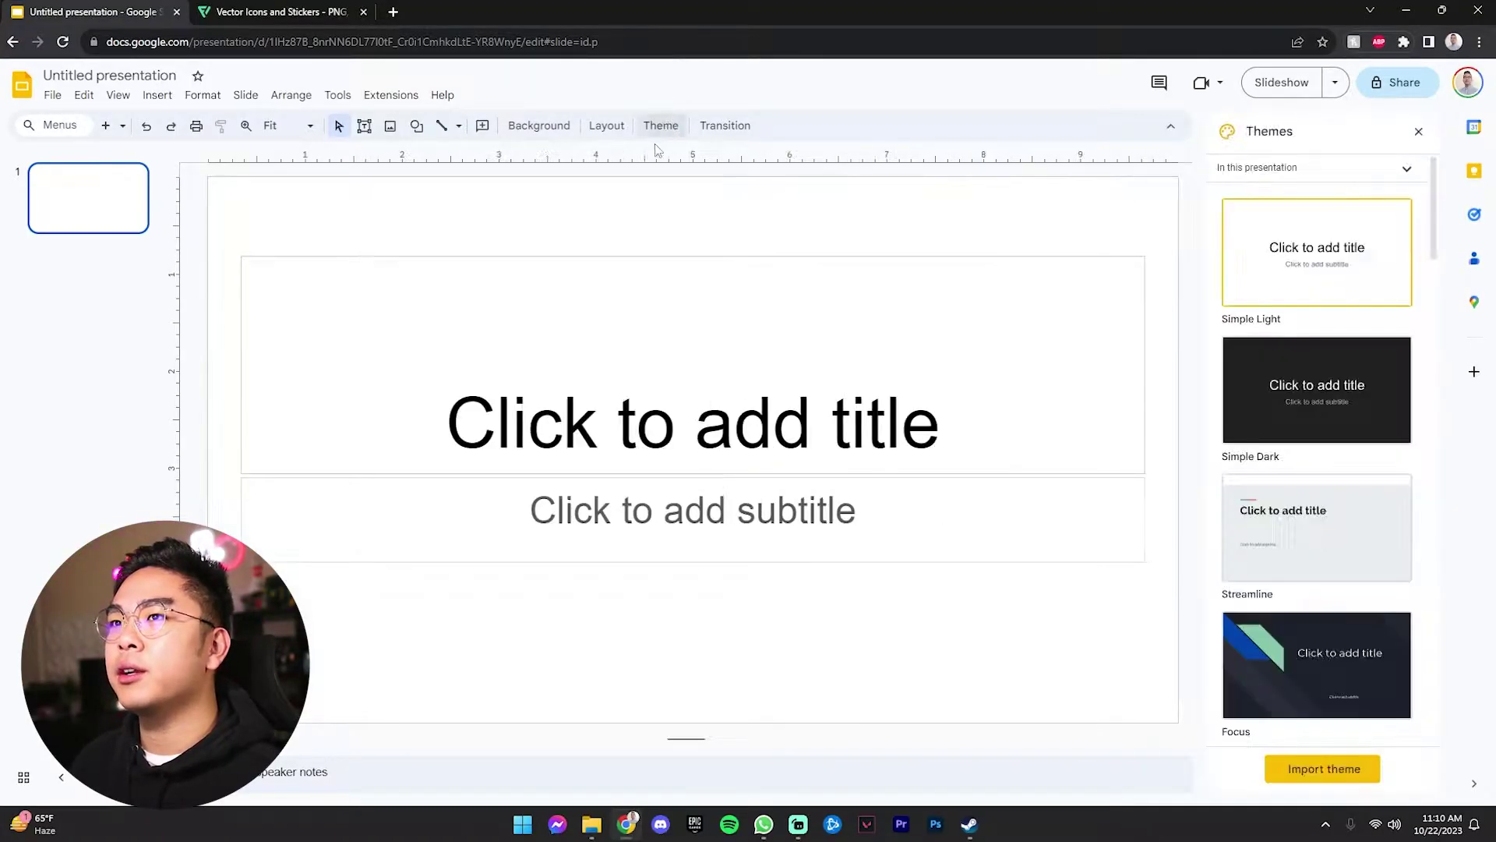
pyautogui.click(1300, 425)
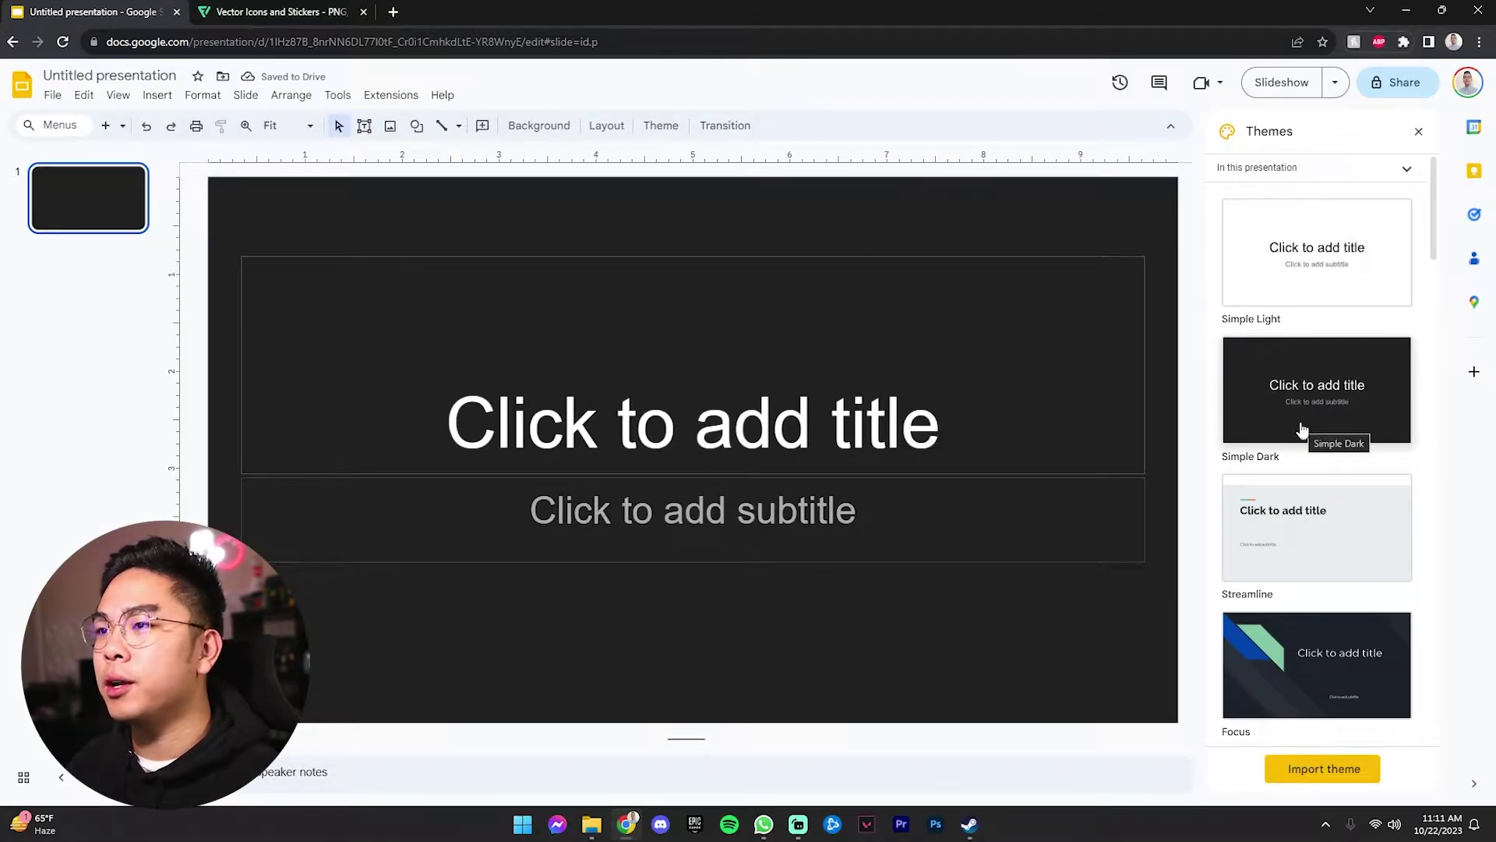
# Step: Delete the title and subtitle placeholders from the first slide and add two more blank slides after it
pyautogui.moveTo(1179, 634); pyautogui.dragTo(218, 245)
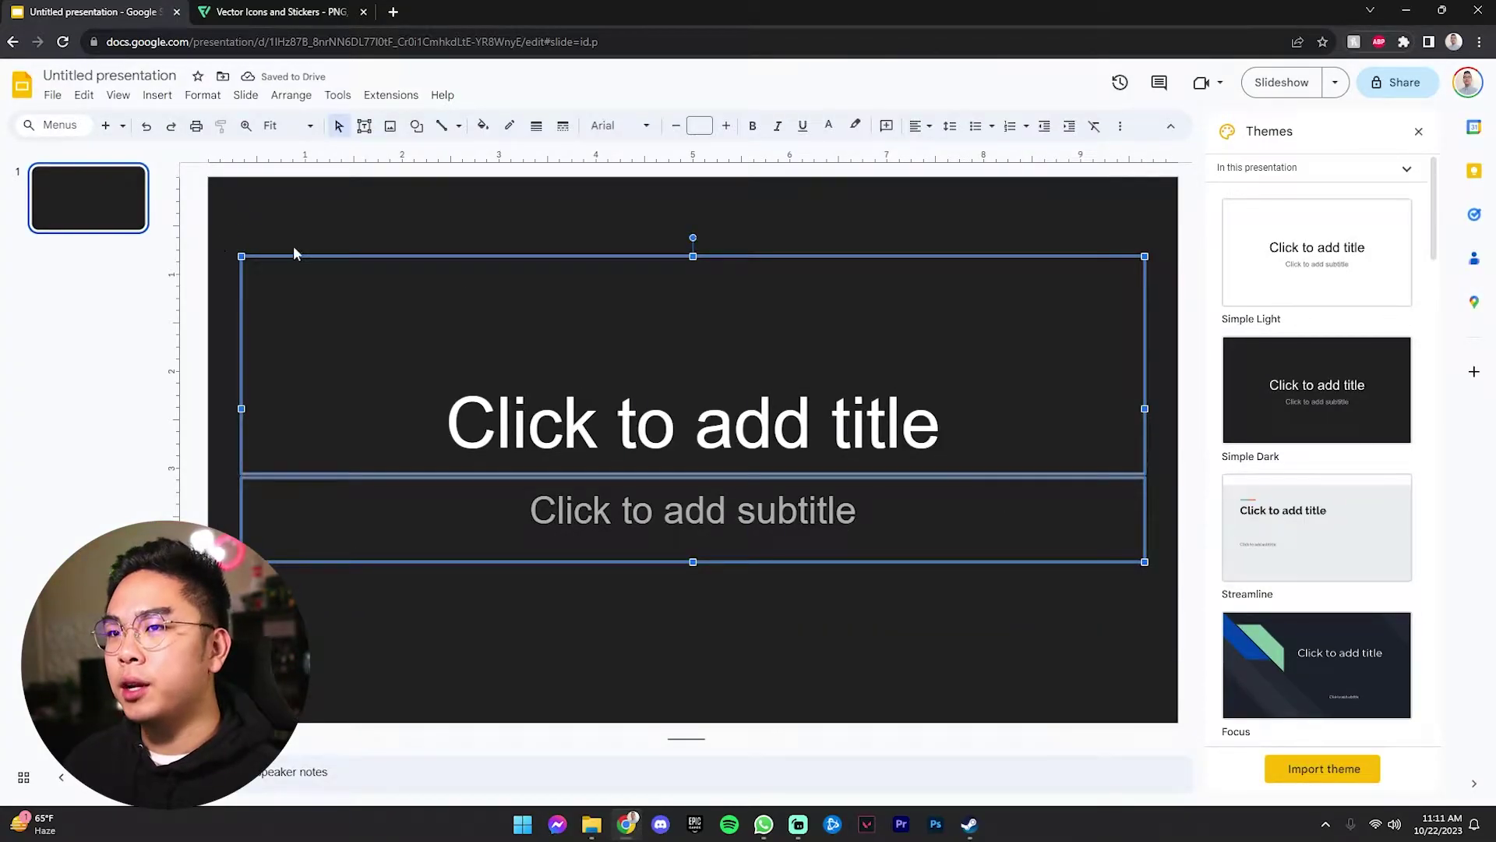
pyautogui.press('Delete')
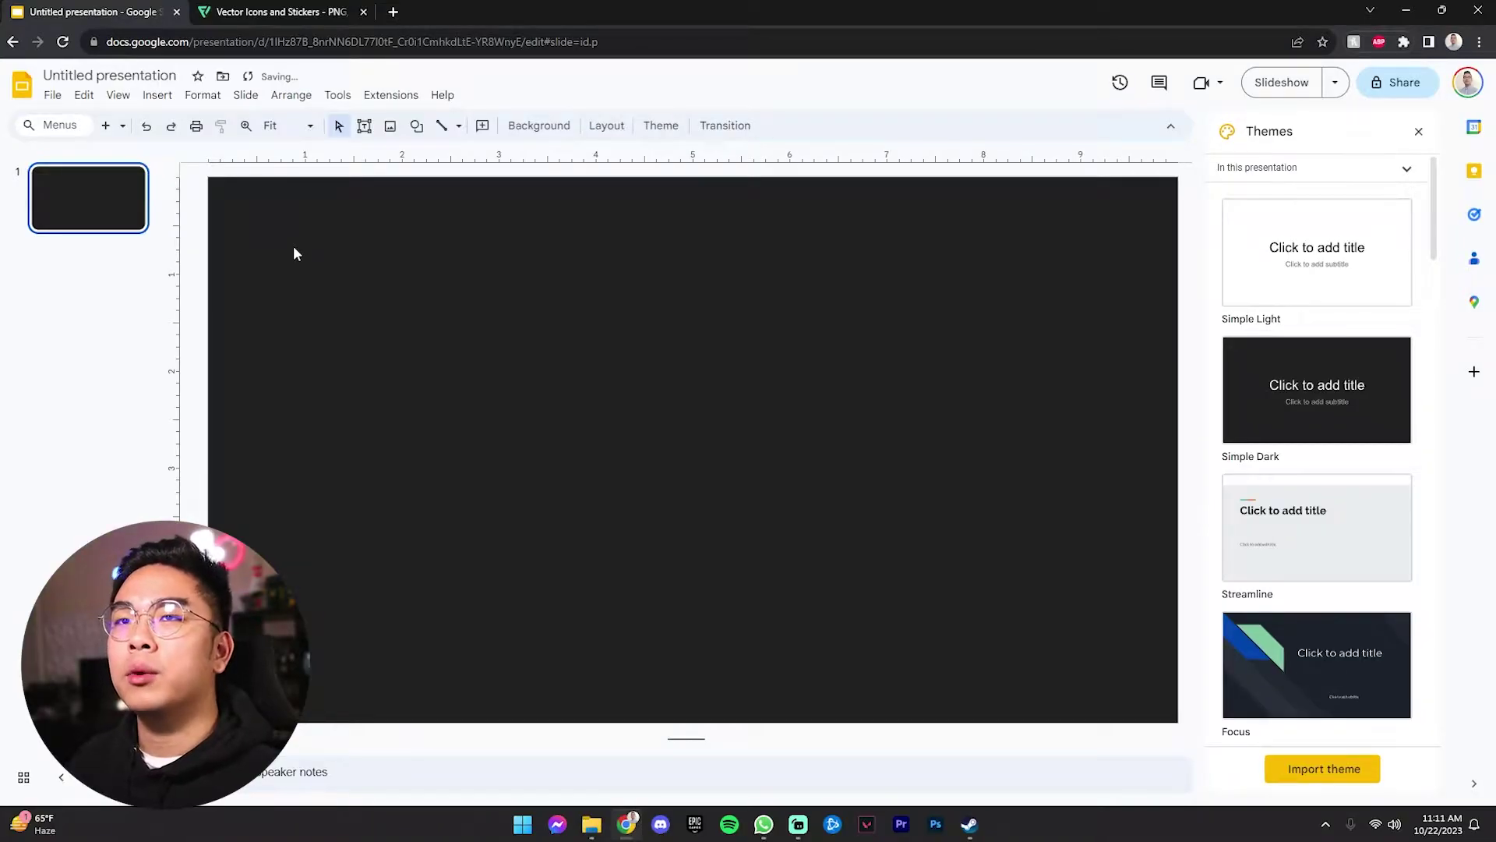
pyautogui.click(97, 292)
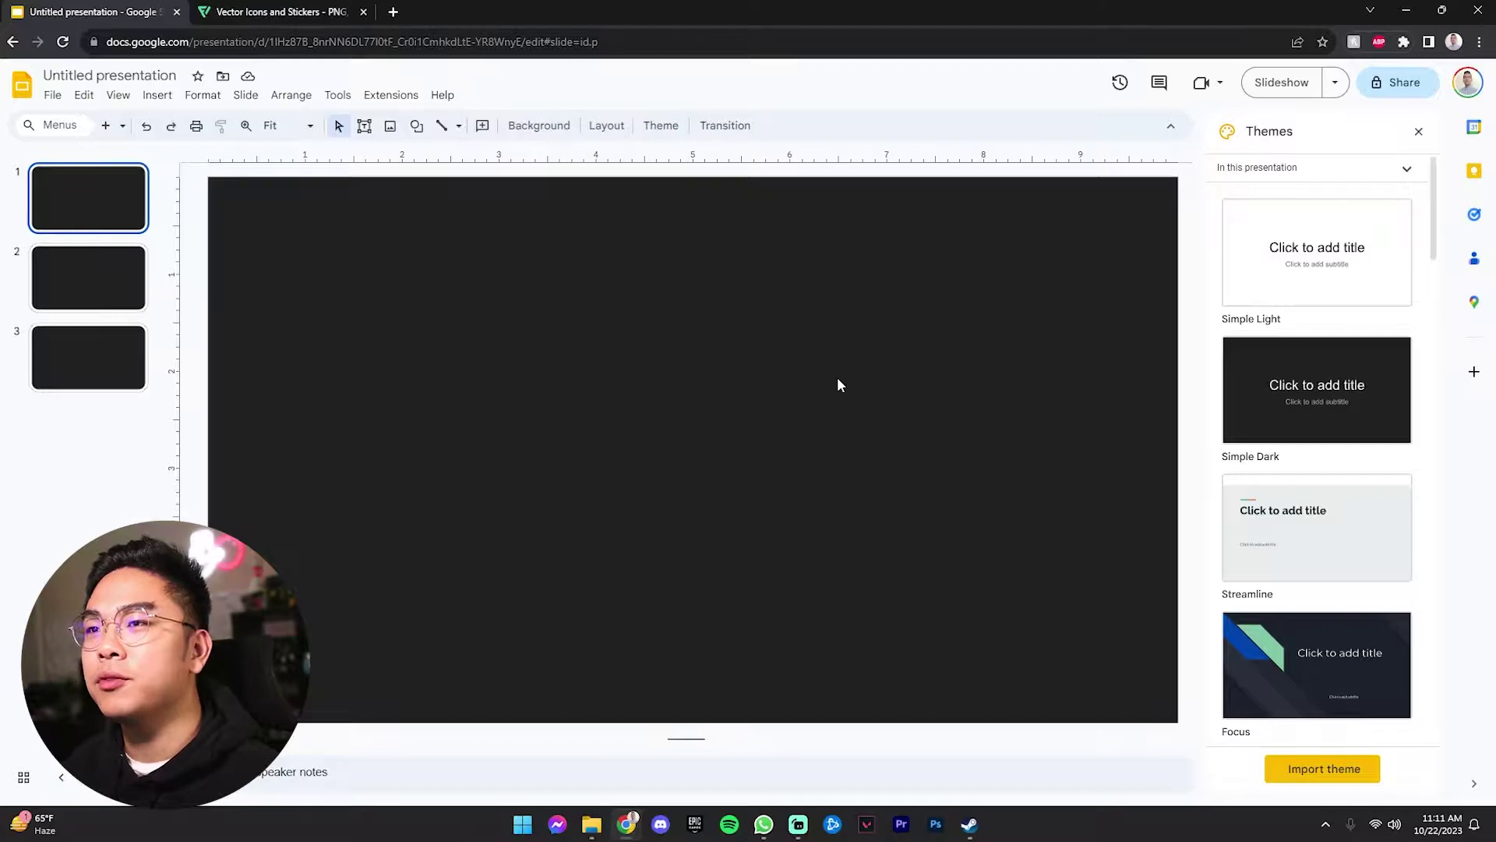
# Step: Set the first slide's background to the dark purple radial gradient preset
pyautogui.click(538, 125)
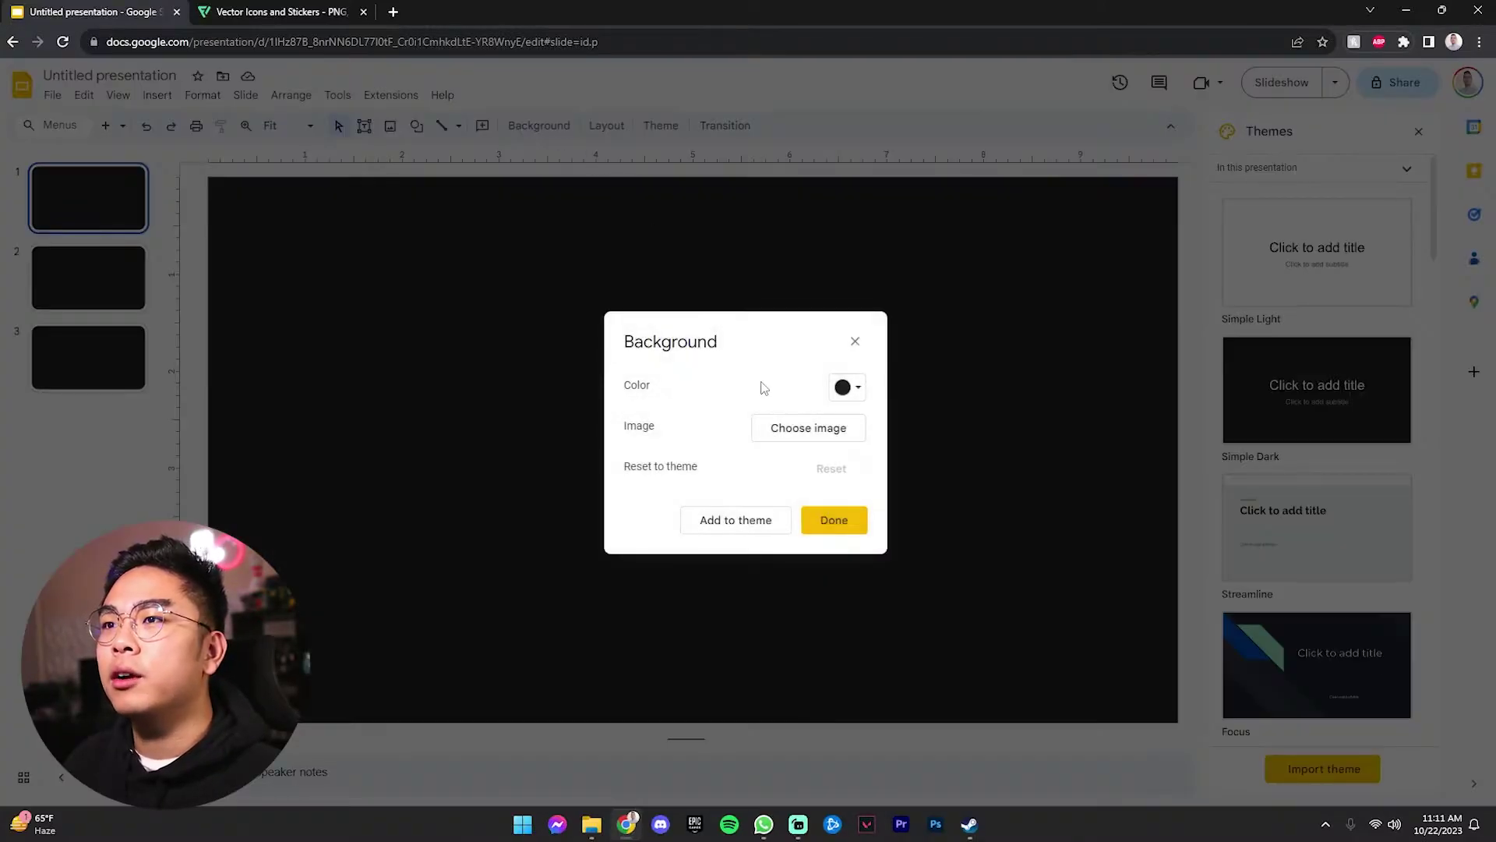
pyautogui.click(847, 388)
pyautogui.click(940, 425)
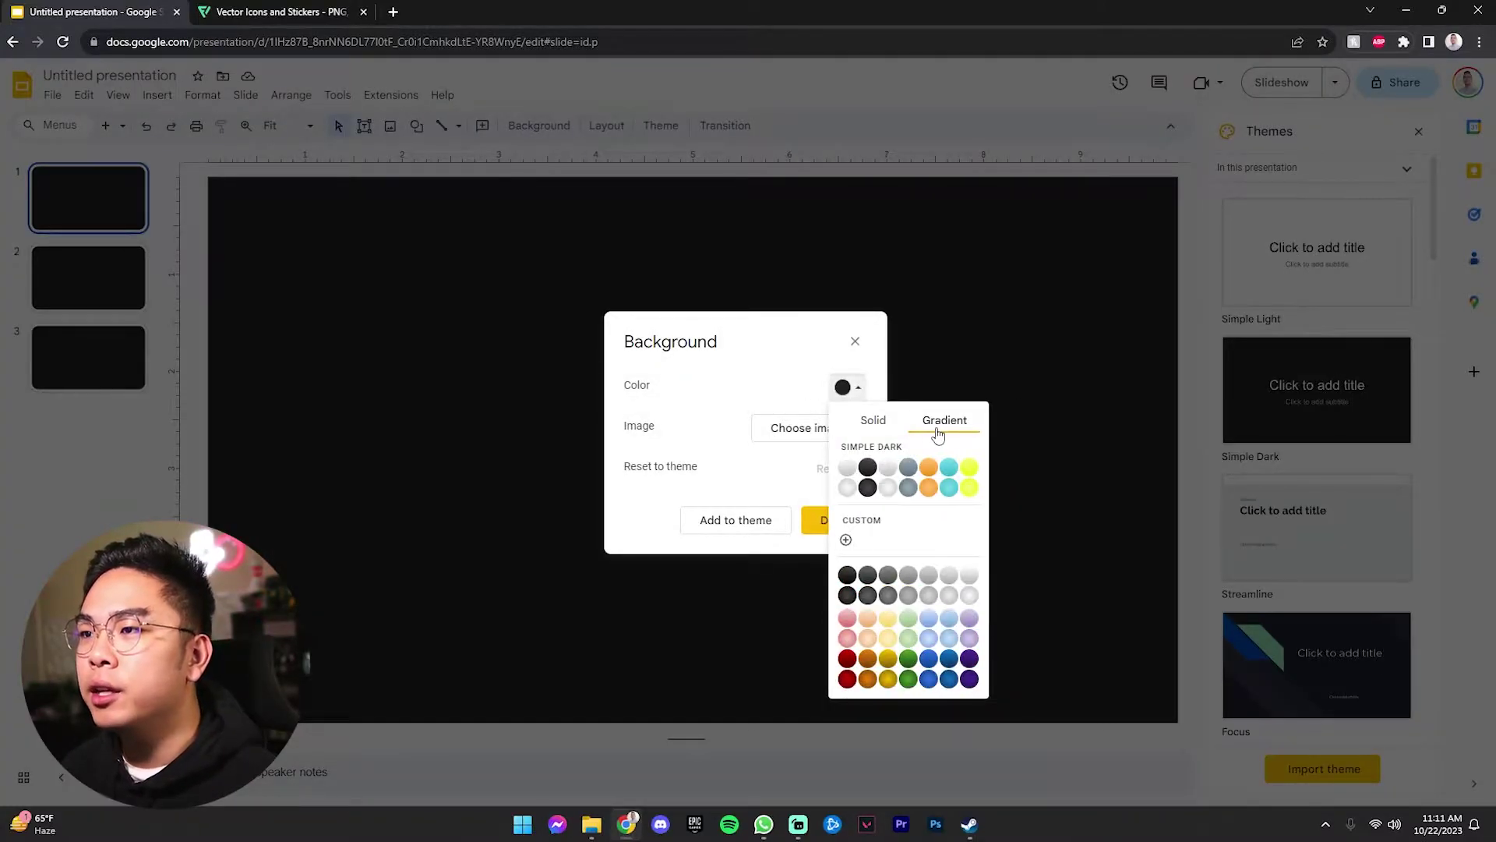
pyautogui.click(971, 680)
# Step: Create a custom gradient from the purple background and set its type to Linear
pyautogui.click(850, 389)
pyautogui.click(850, 388)
pyautogui.click(851, 388)
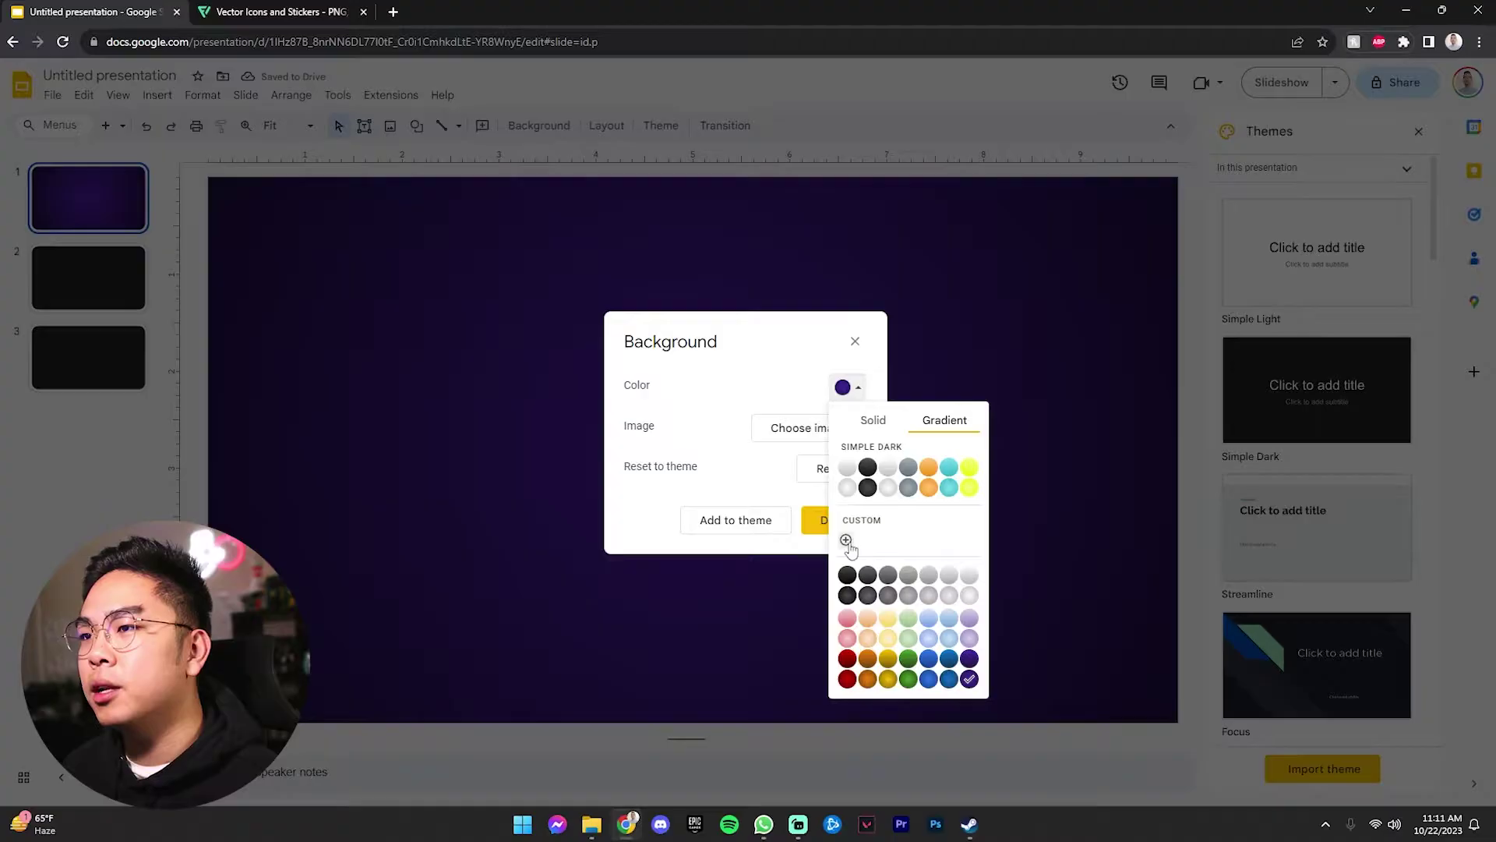
pyautogui.click(847, 540)
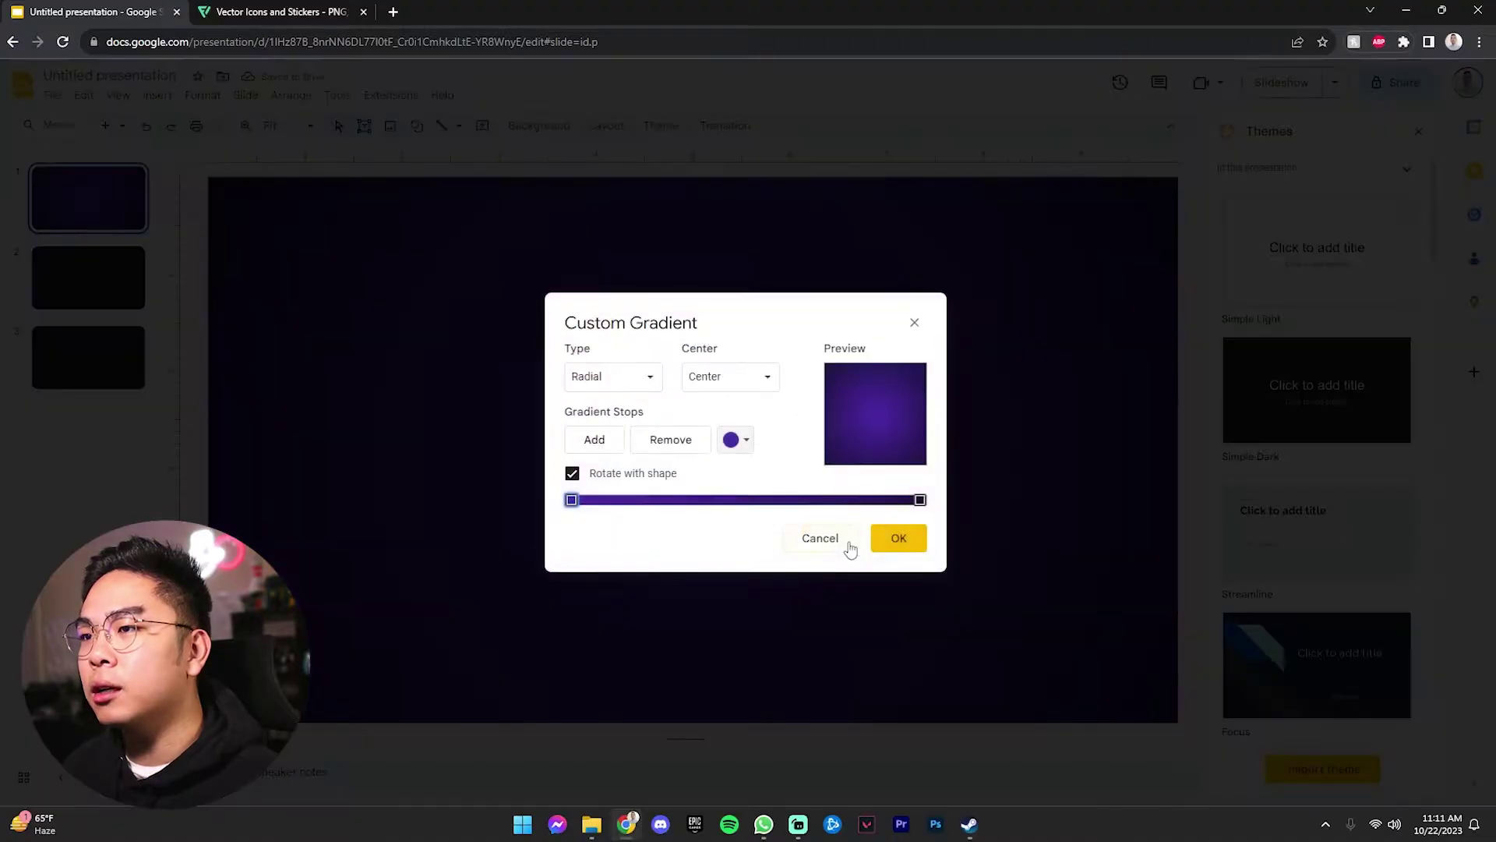
pyautogui.click(604, 380)
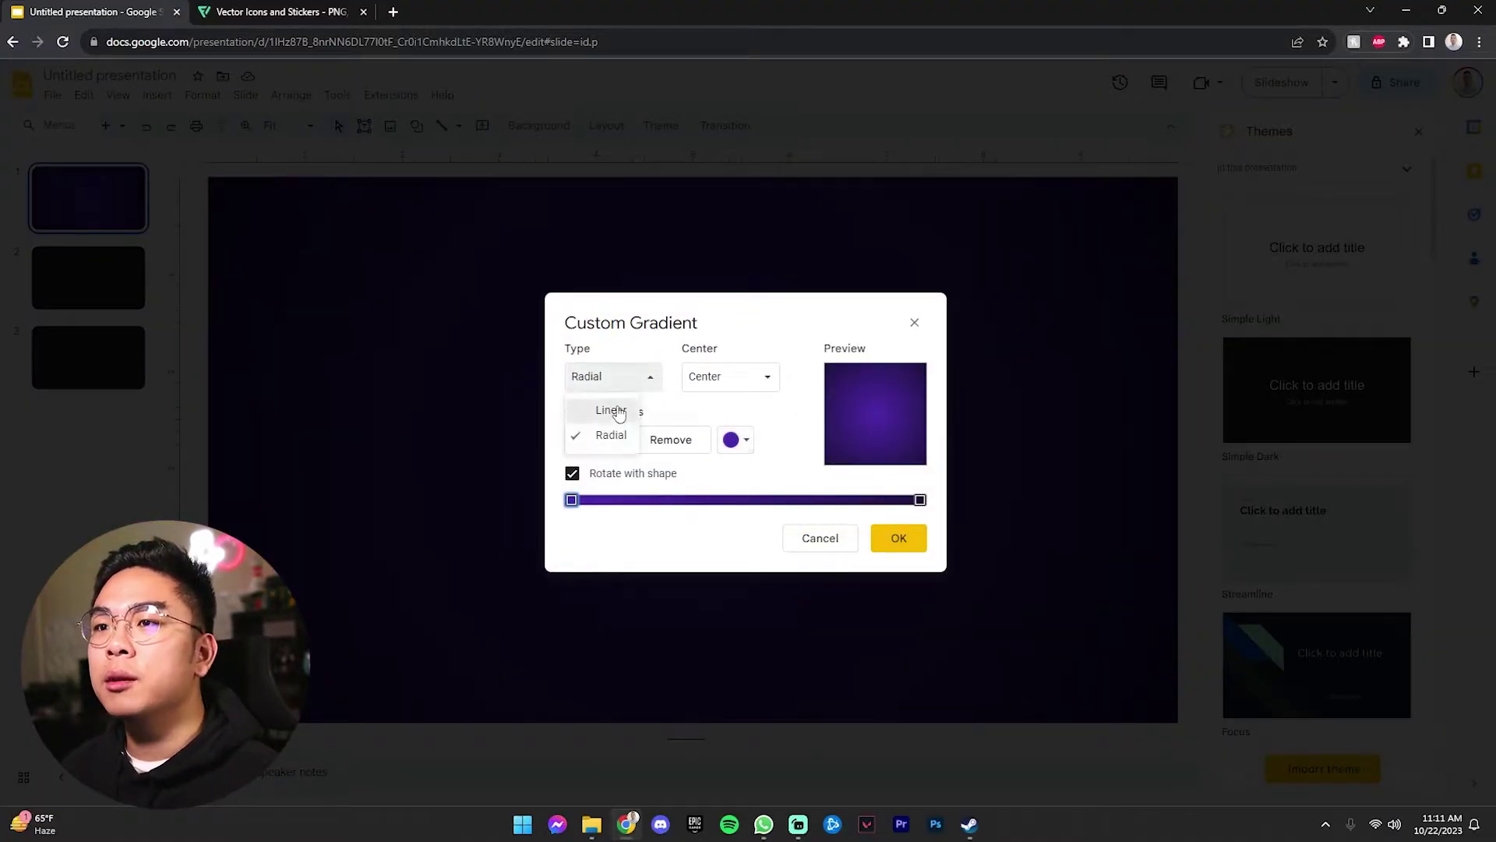
pyautogui.click(613, 409)
# Step: Set the first gradient stop to a darker custom purple
pyautogui.click(736, 441)
pyautogui.click(736, 441)
pyautogui.click(736, 441)
pyautogui.click(737, 442)
pyautogui.click(739, 442)
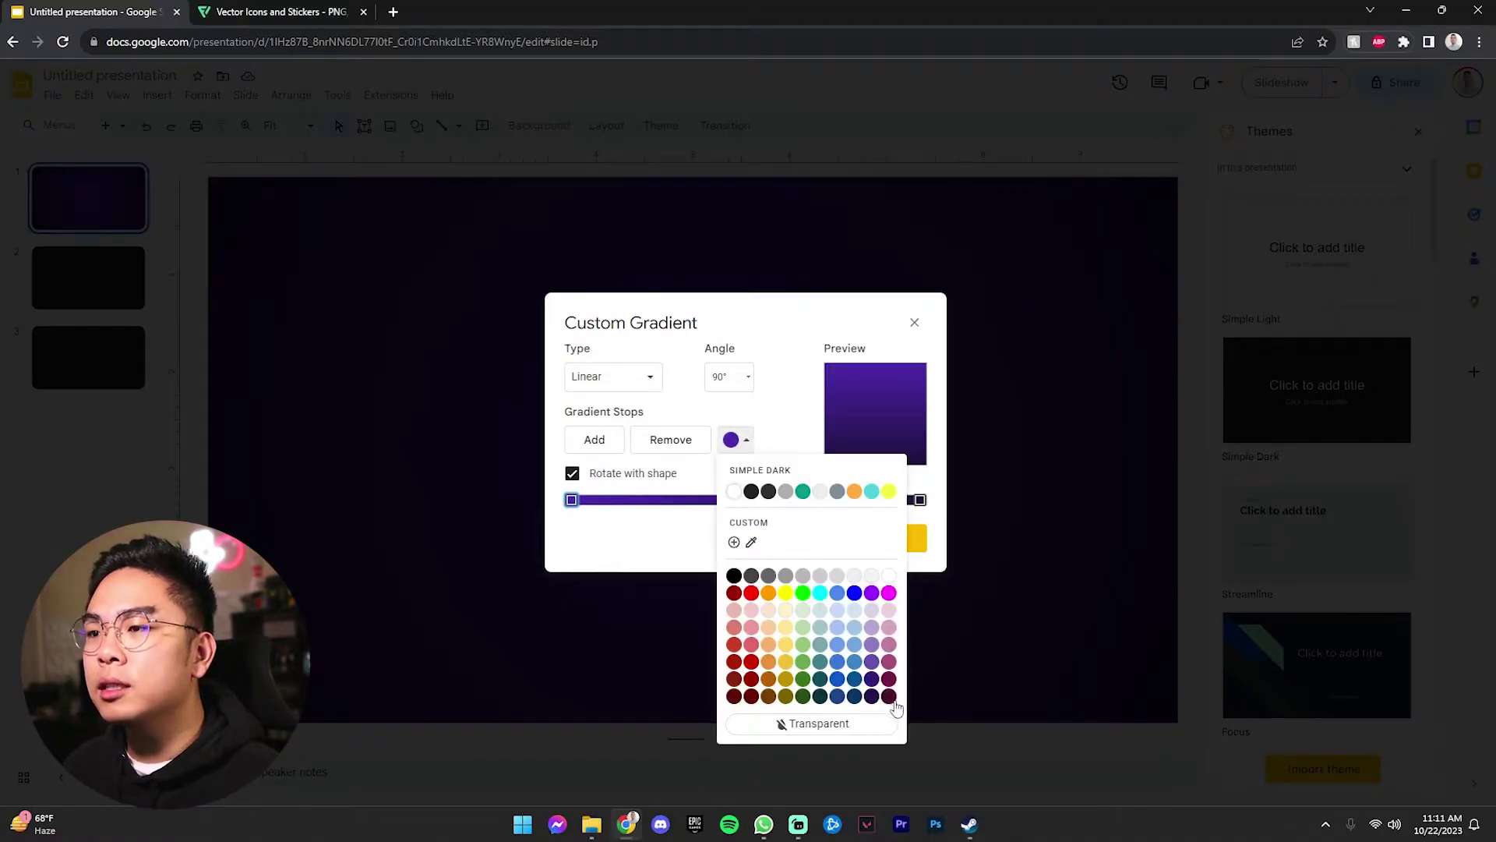
pyautogui.click(752, 546)
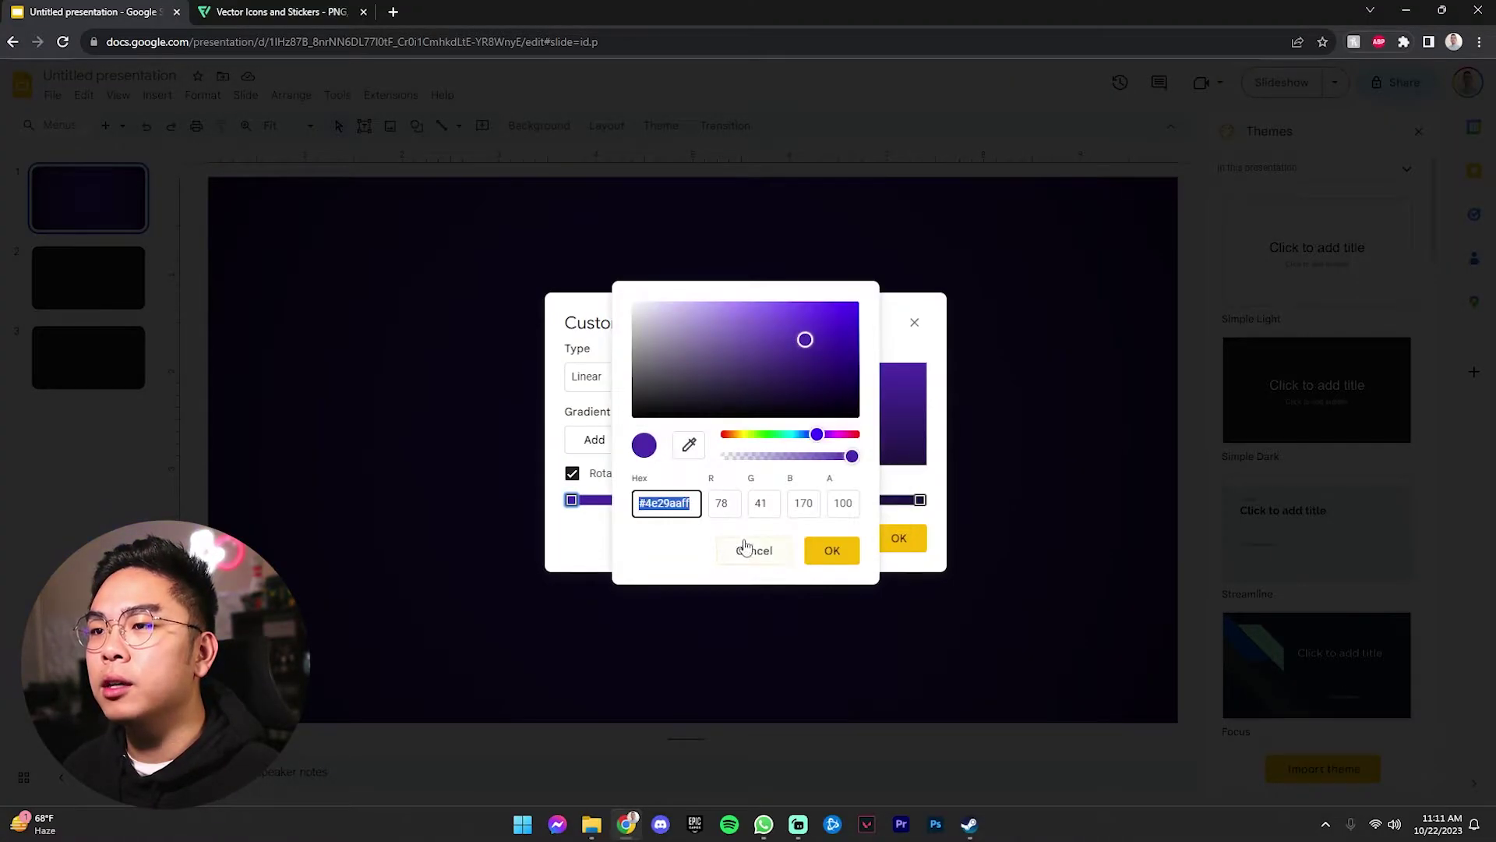
pyautogui.click(833, 359)
pyautogui.moveTo(834, 360)
pyautogui.mouseDown()
pyautogui.moveTo(858, 374)
pyautogui.moveTo(844, 366)
pyautogui.mouseUp()
pyautogui.click(830, 550)
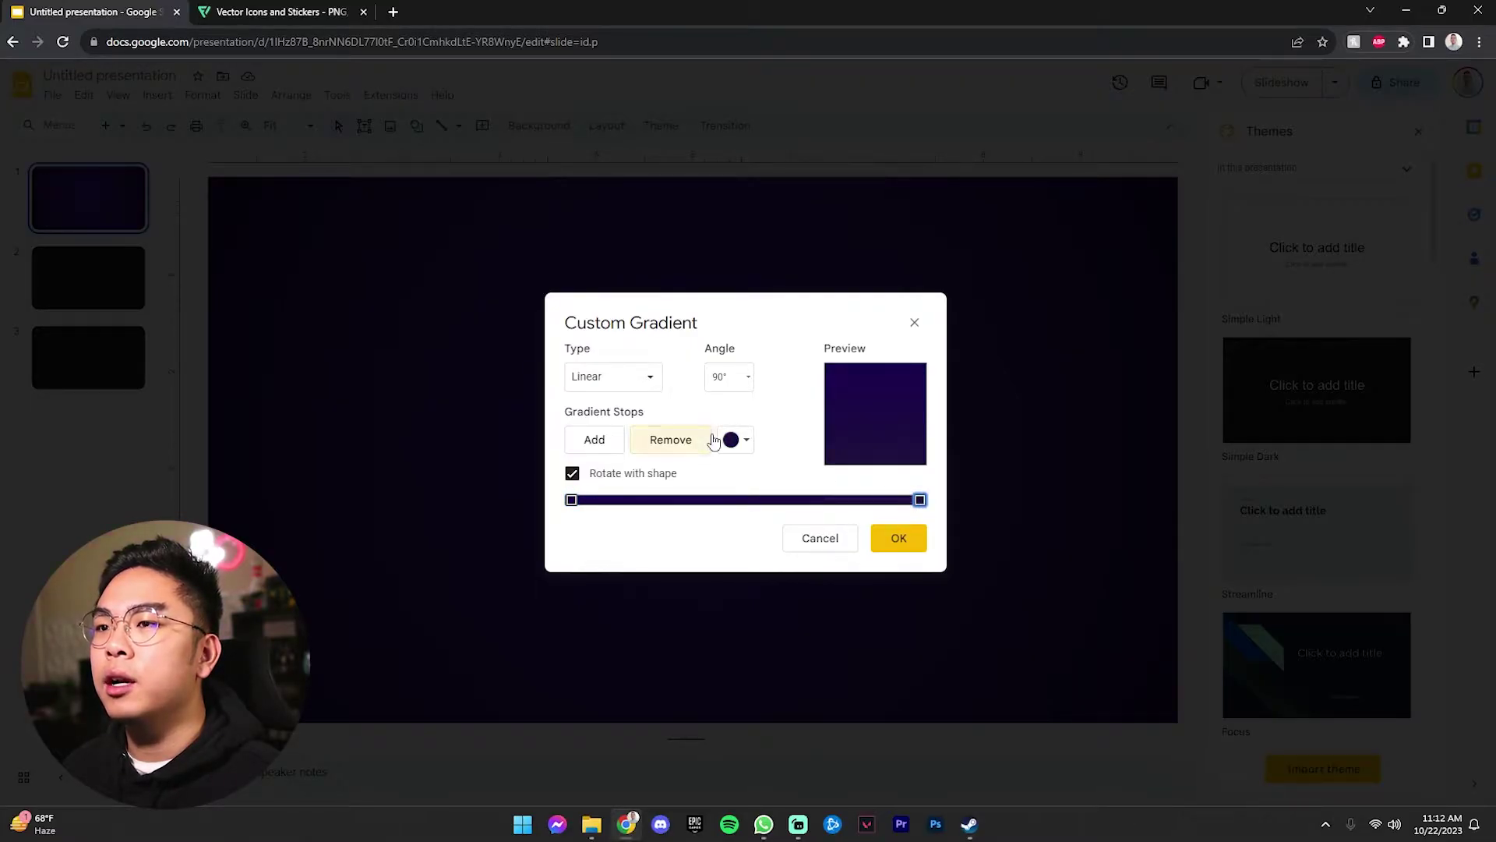
# Step: Set the last gradient stop to black and apply the purple-to-black gradient as the first slide's background
pyautogui.click(739, 441)
pyautogui.click(768, 491)
pyautogui.click(739, 442)
pyautogui.click(734, 576)
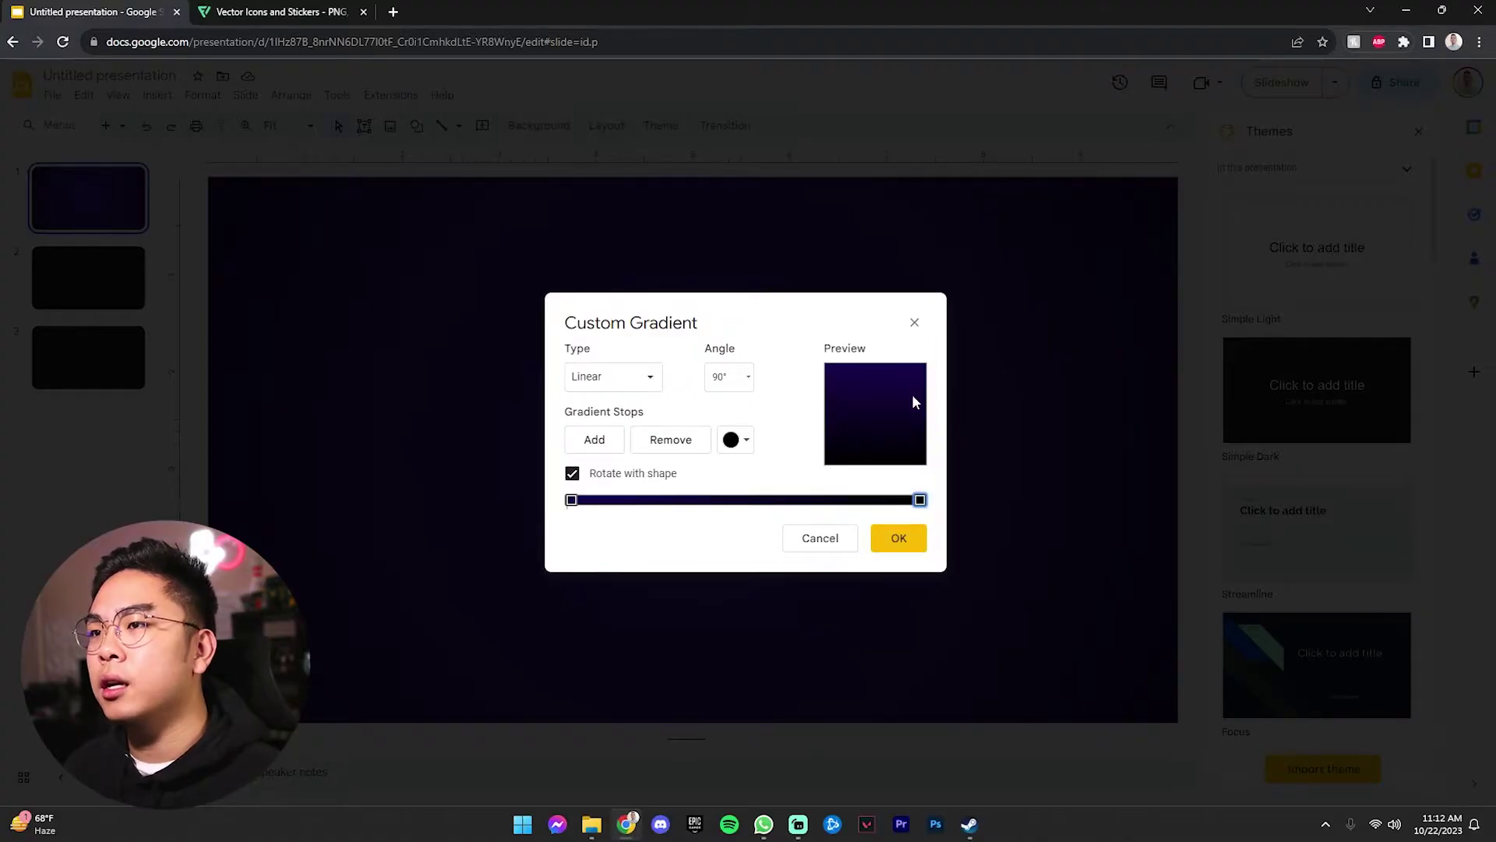
pyautogui.click(900, 538)
pyautogui.click(834, 521)
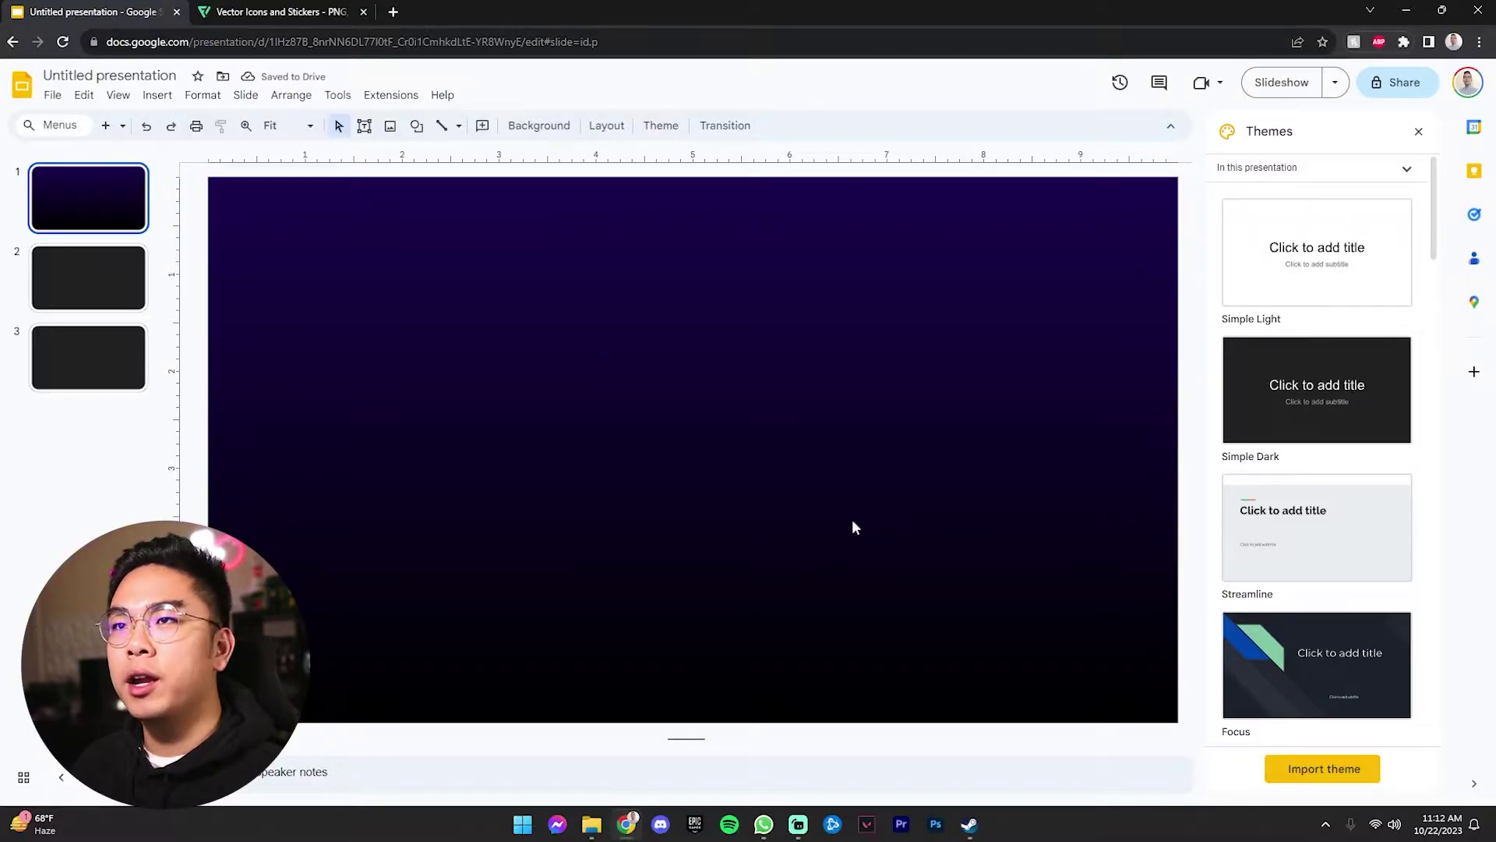
# Step: Draw a circle about 2 inches wide and place it at the slide's upper-right corner, extending past the edges
pyautogui.click(418, 139)
pyautogui.moveTo(446, 161)
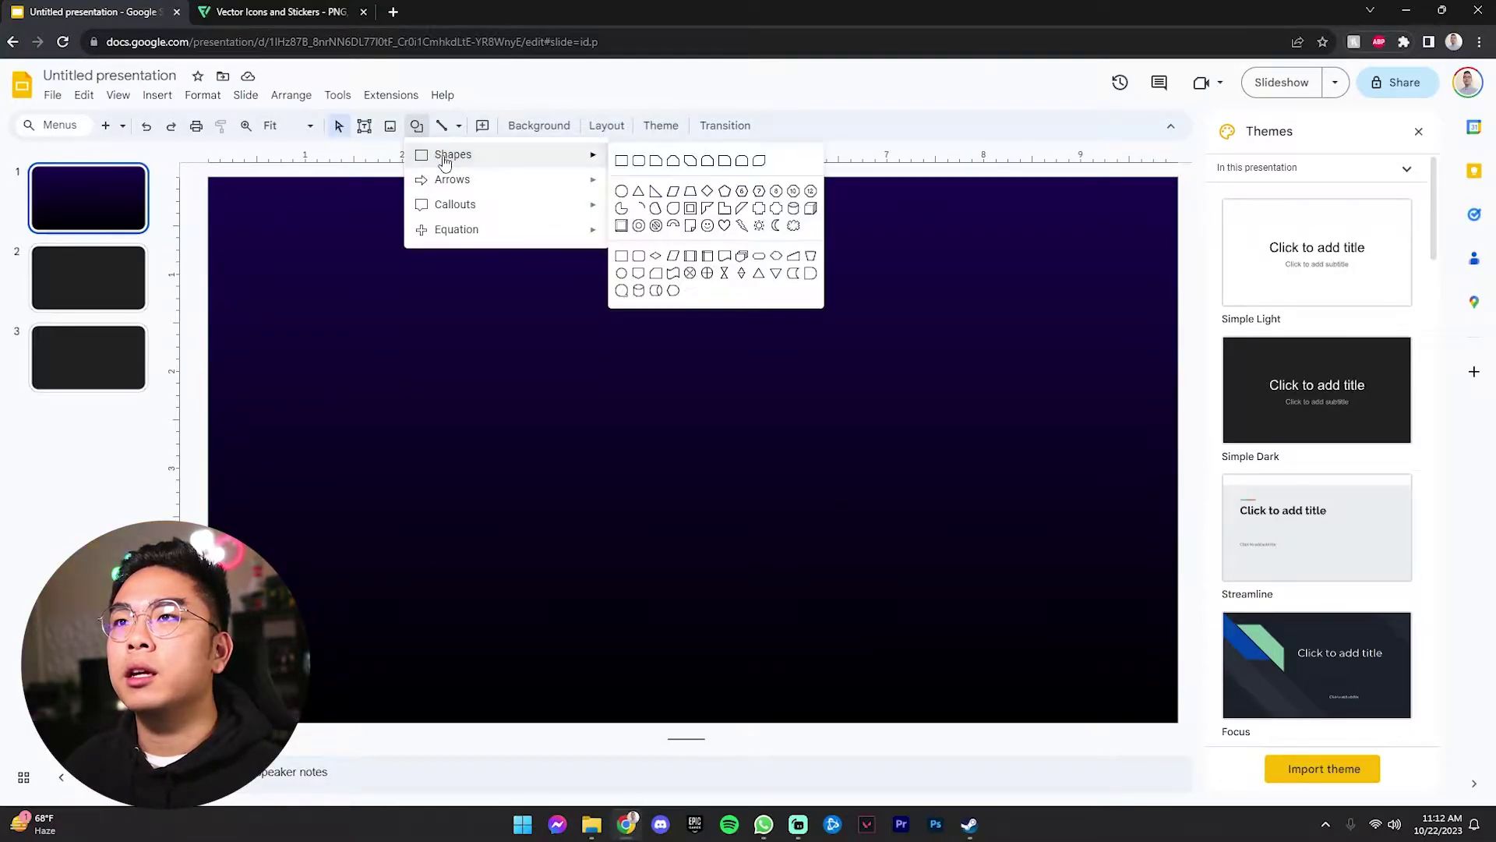
pyautogui.click(623, 194)
pyautogui.moveTo(613, 297); pyautogui.dragTo(817, 501)
pyautogui.moveTo(1137, 285)
pyautogui.mouseDown()
pyautogui.moveTo(1161, 305)
pyautogui.moveTo(1123, 308)
pyautogui.mouseUp()
# Step: Fill the circle with light yellow and make its border transparent
pyautogui.click(483, 126)
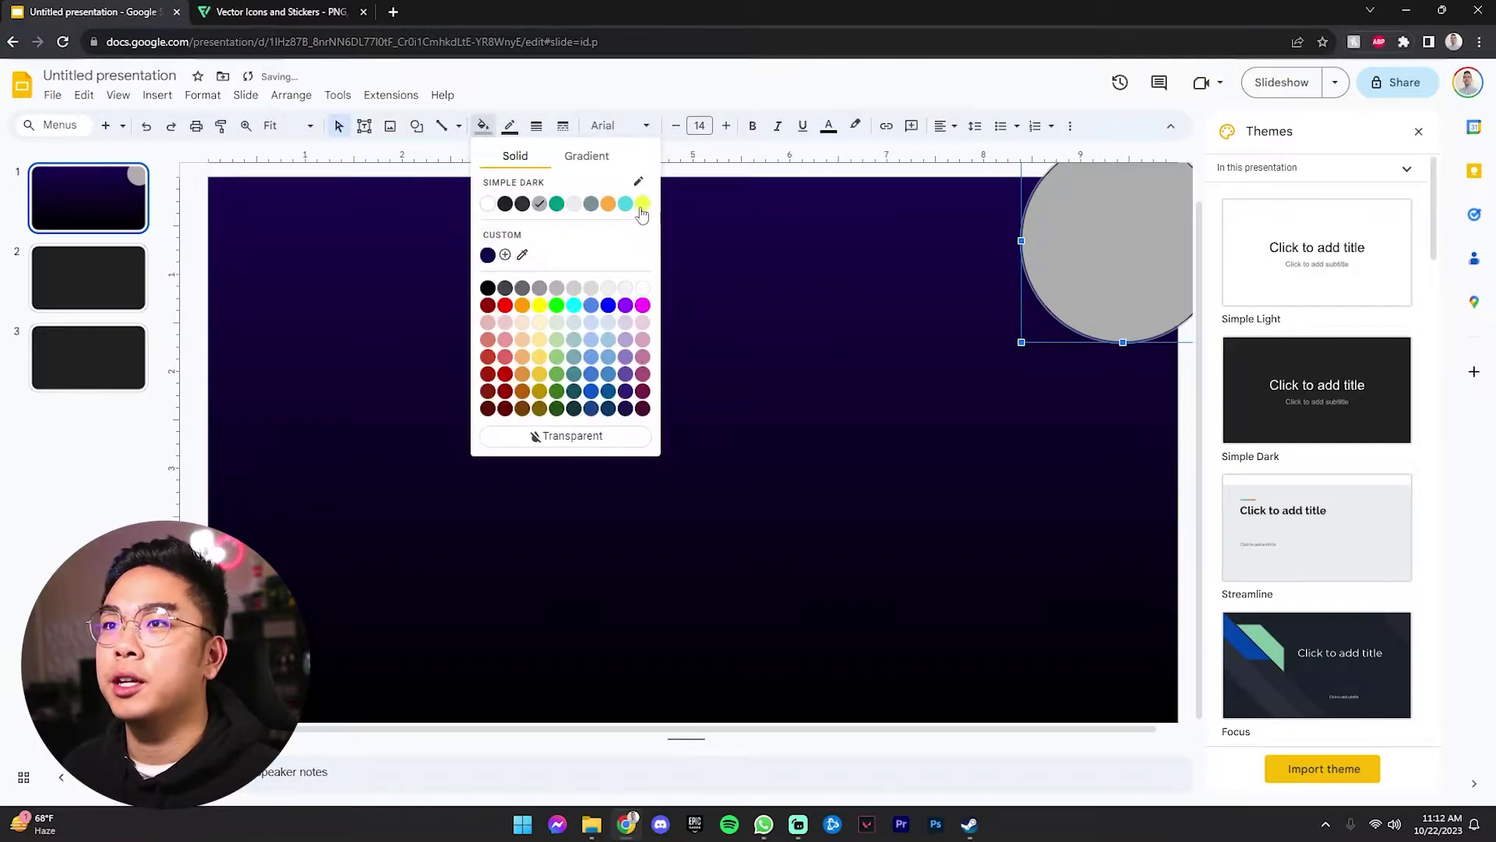
pyautogui.click(548, 344)
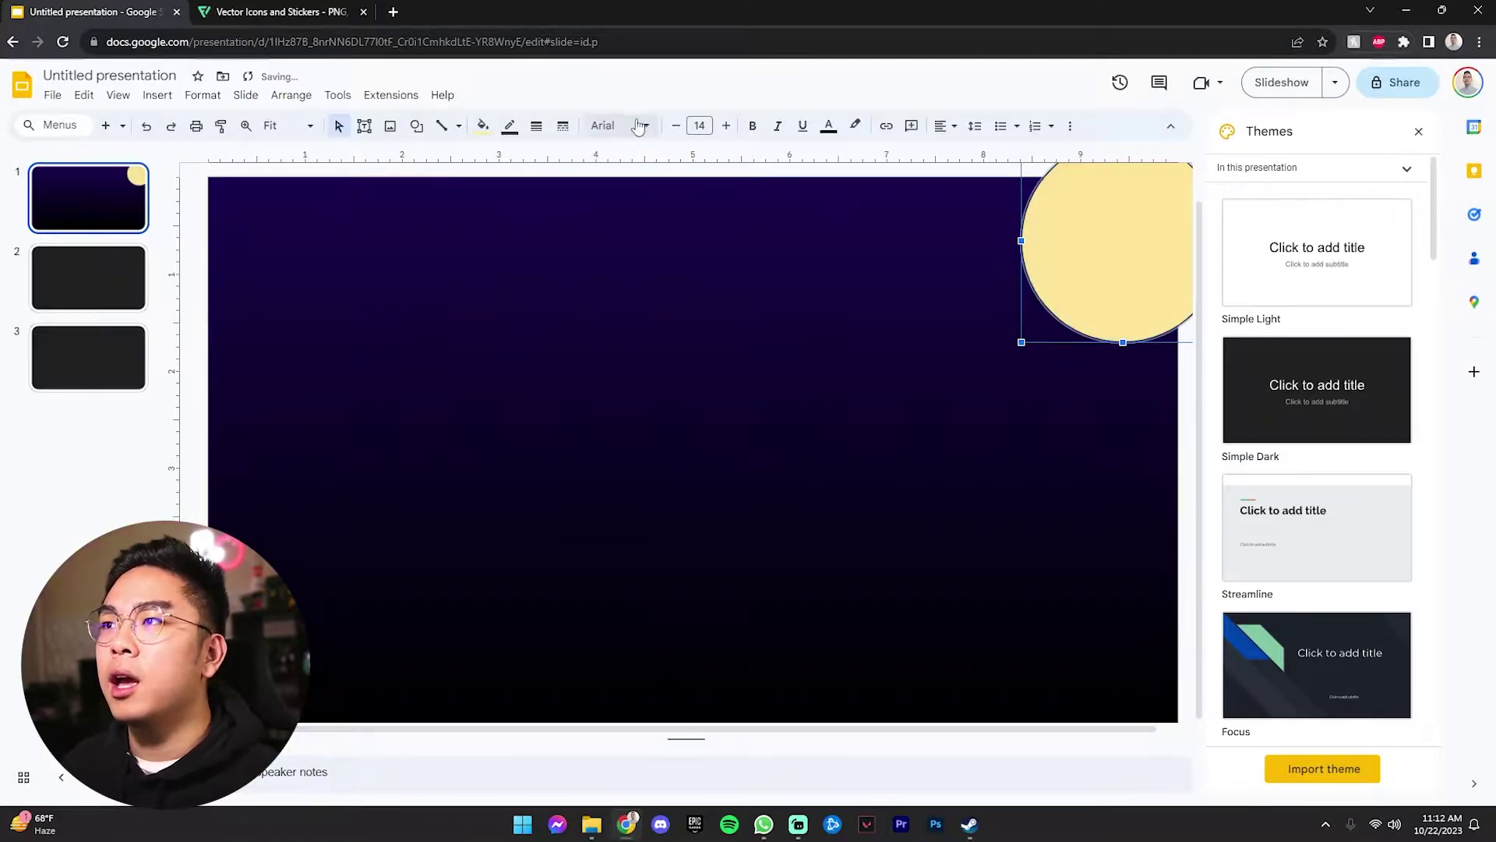
pyautogui.click(511, 127)
pyautogui.click(514, 175)
pyautogui.click(512, 127)
pyautogui.click(598, 406)
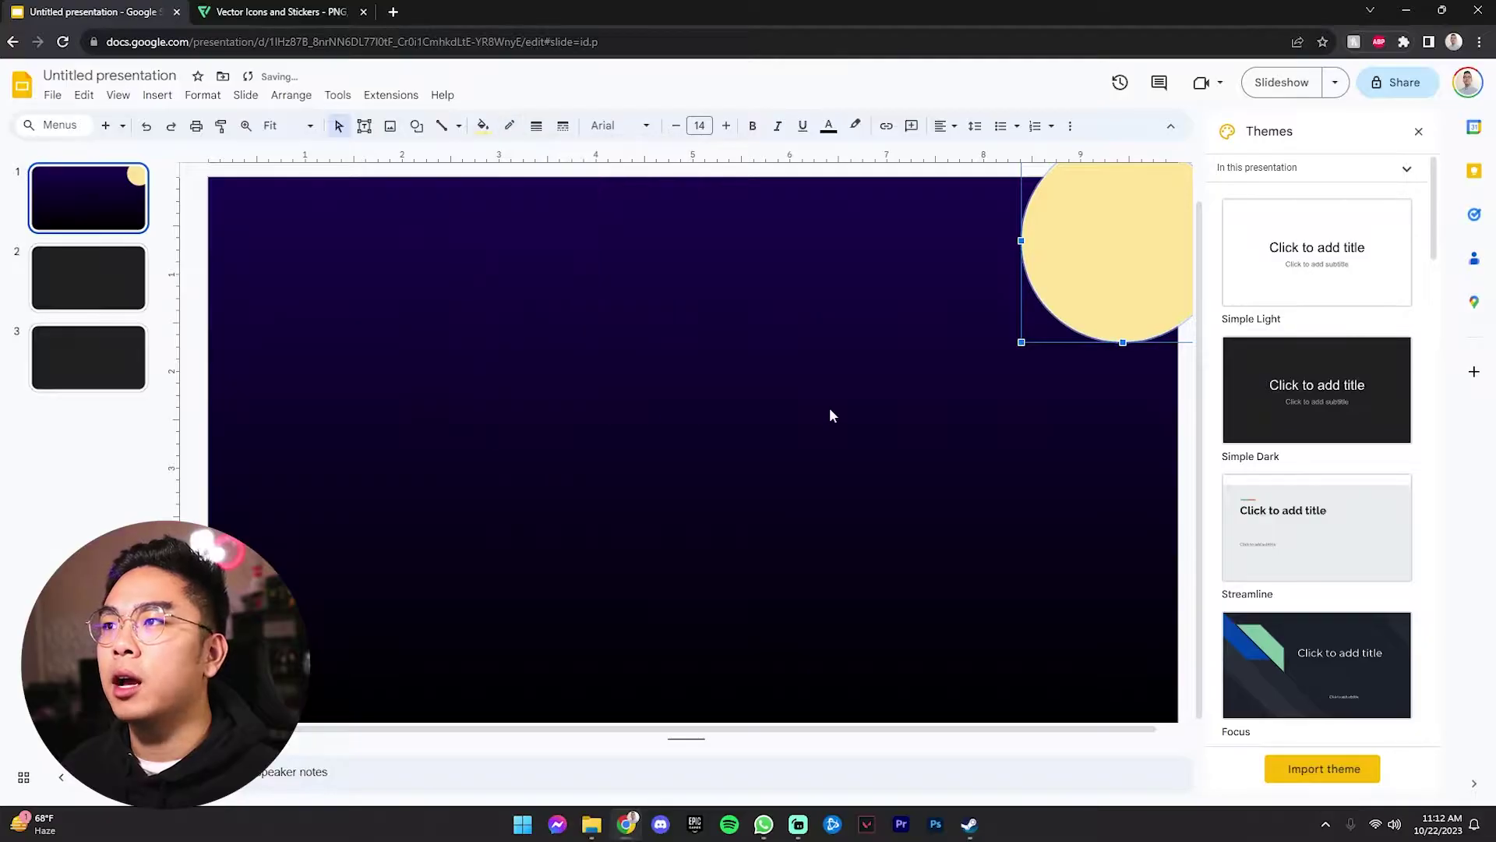
pyautogui.click(900, 373)
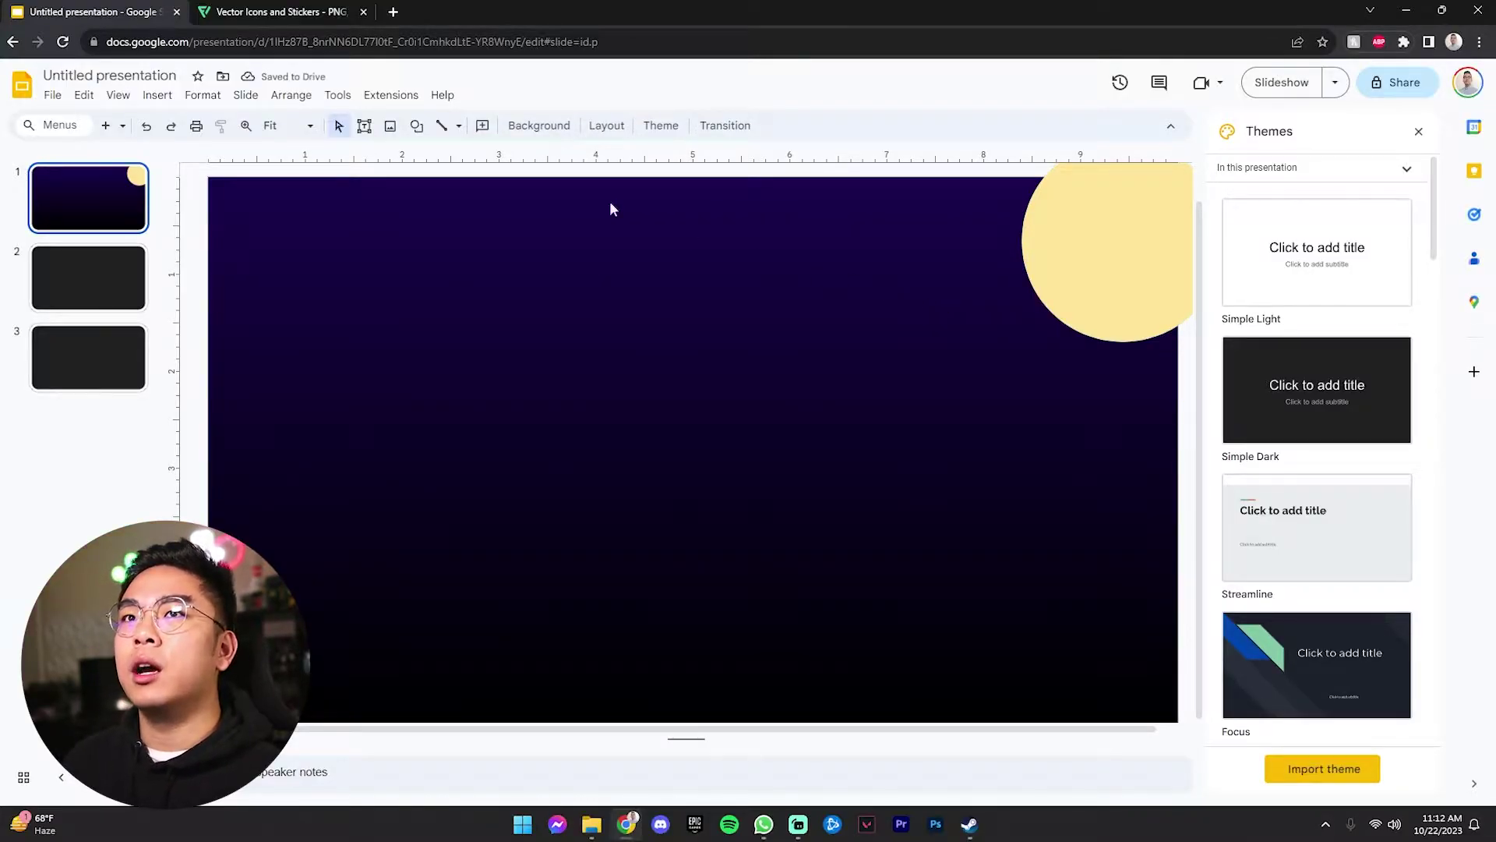
# Step: Switch to Flaticon, find icons for "bats" and copy the first solid black bat icon as a PNG
pyautogui.click(272, 12)
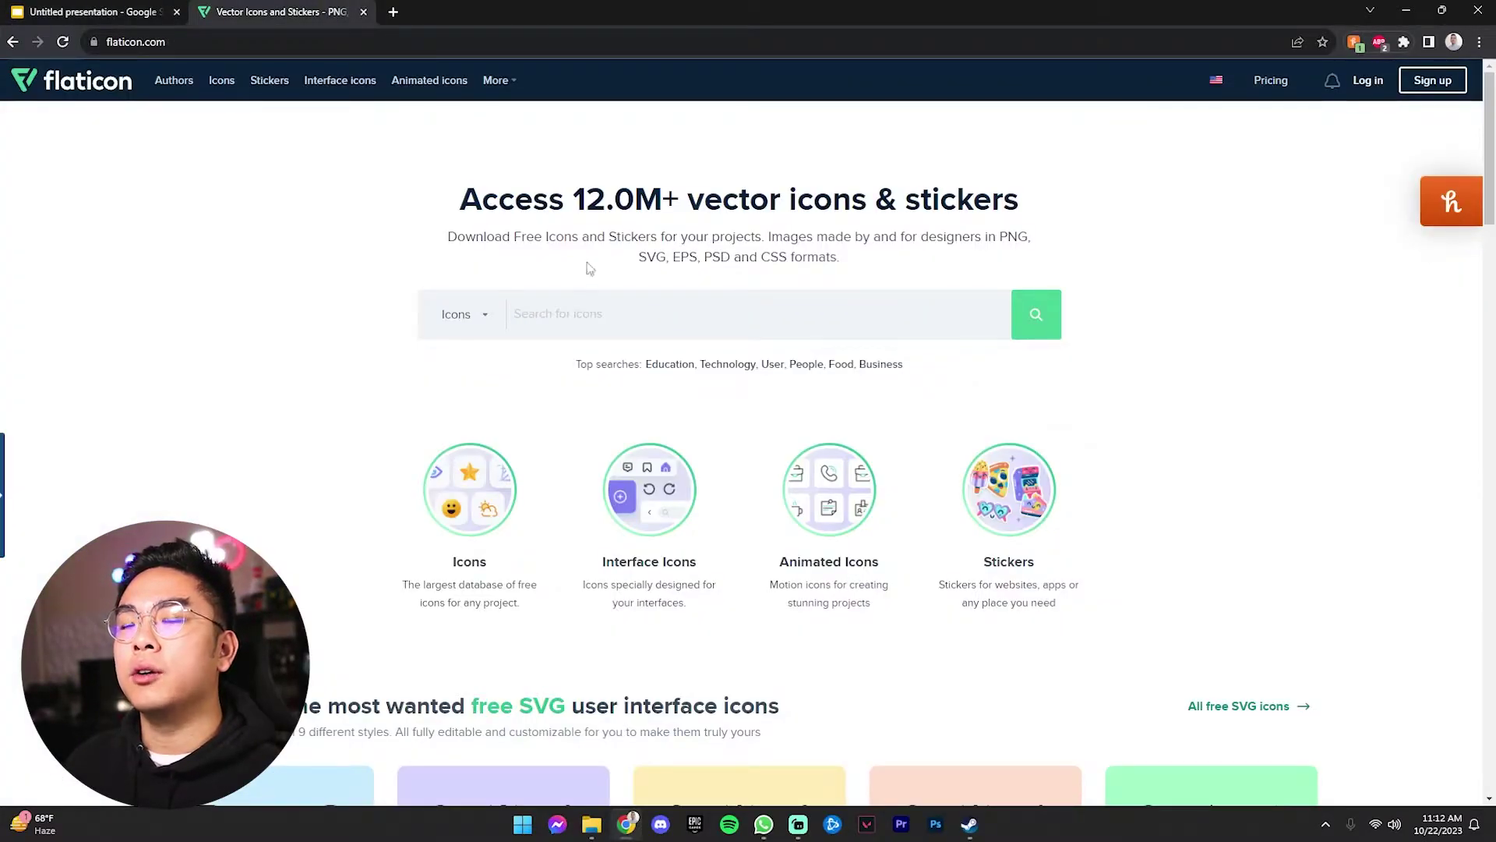
pyautogui.write('bats')
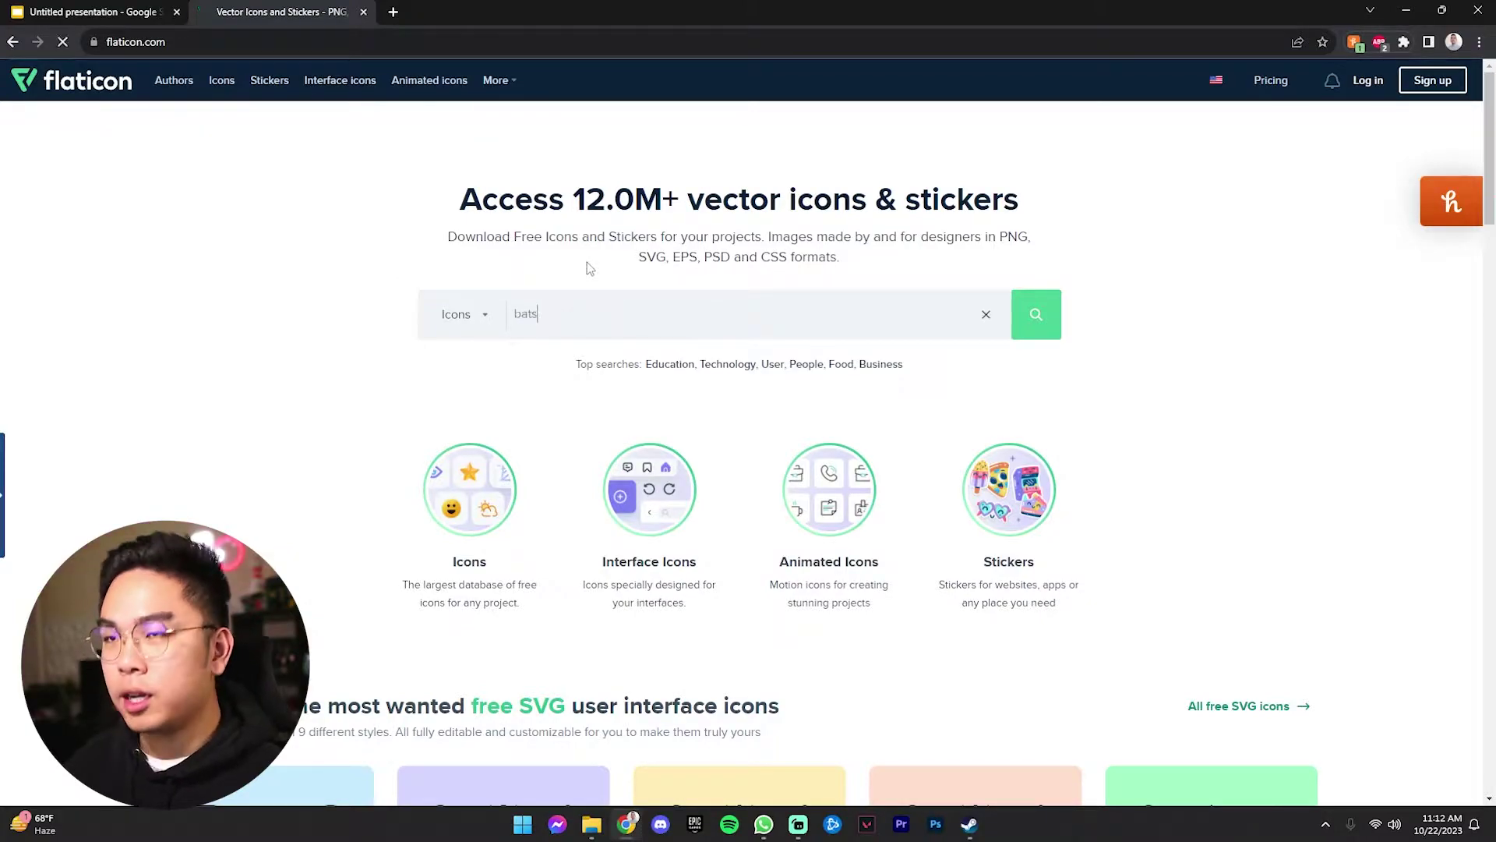
pyautogui.press('Return')
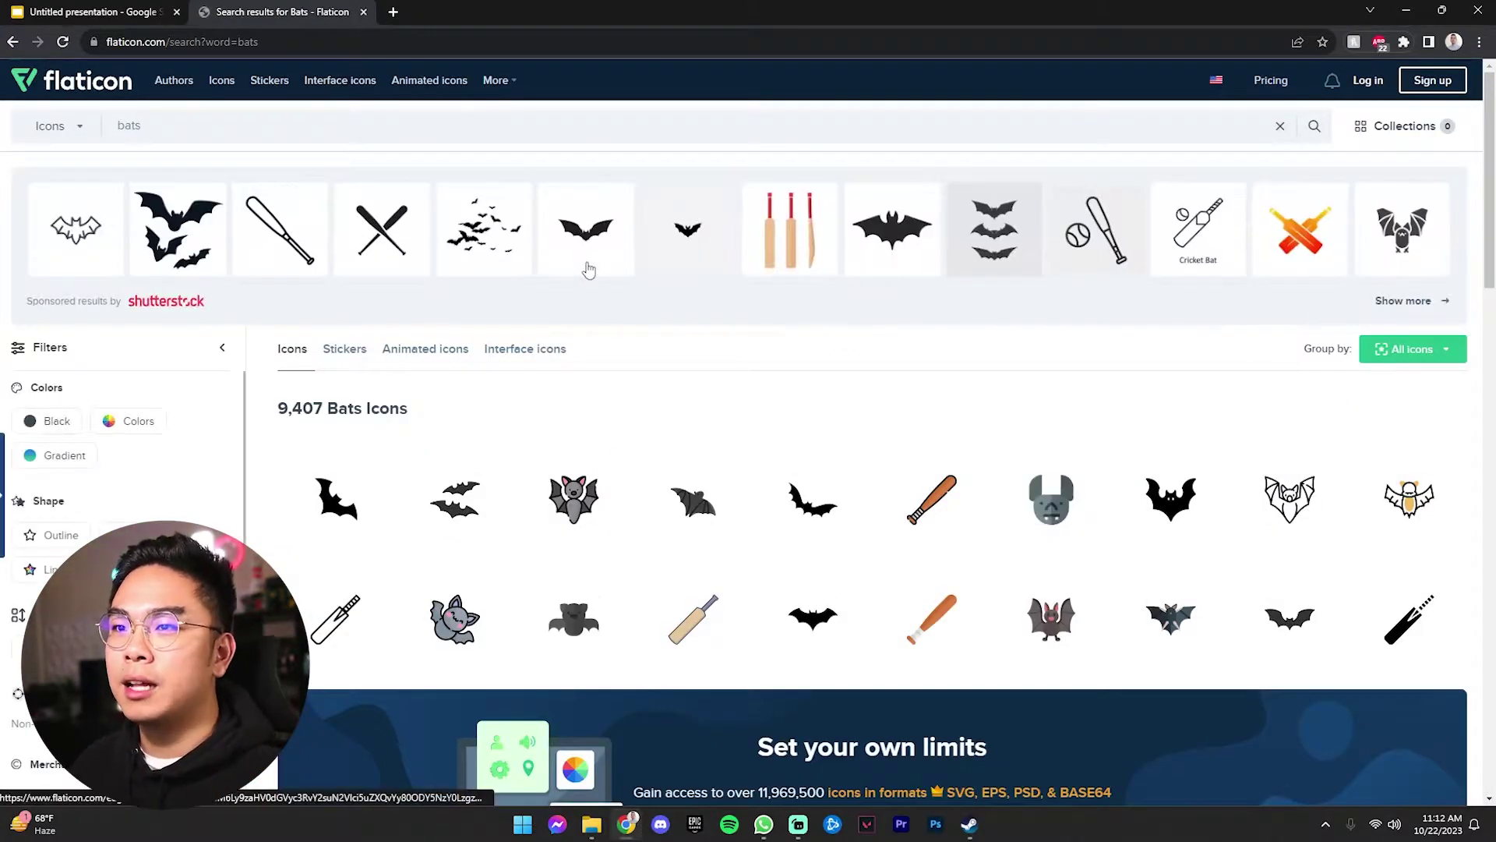
pyautogui.moveTo(329, 504)
pyautogui.click(329, 504)
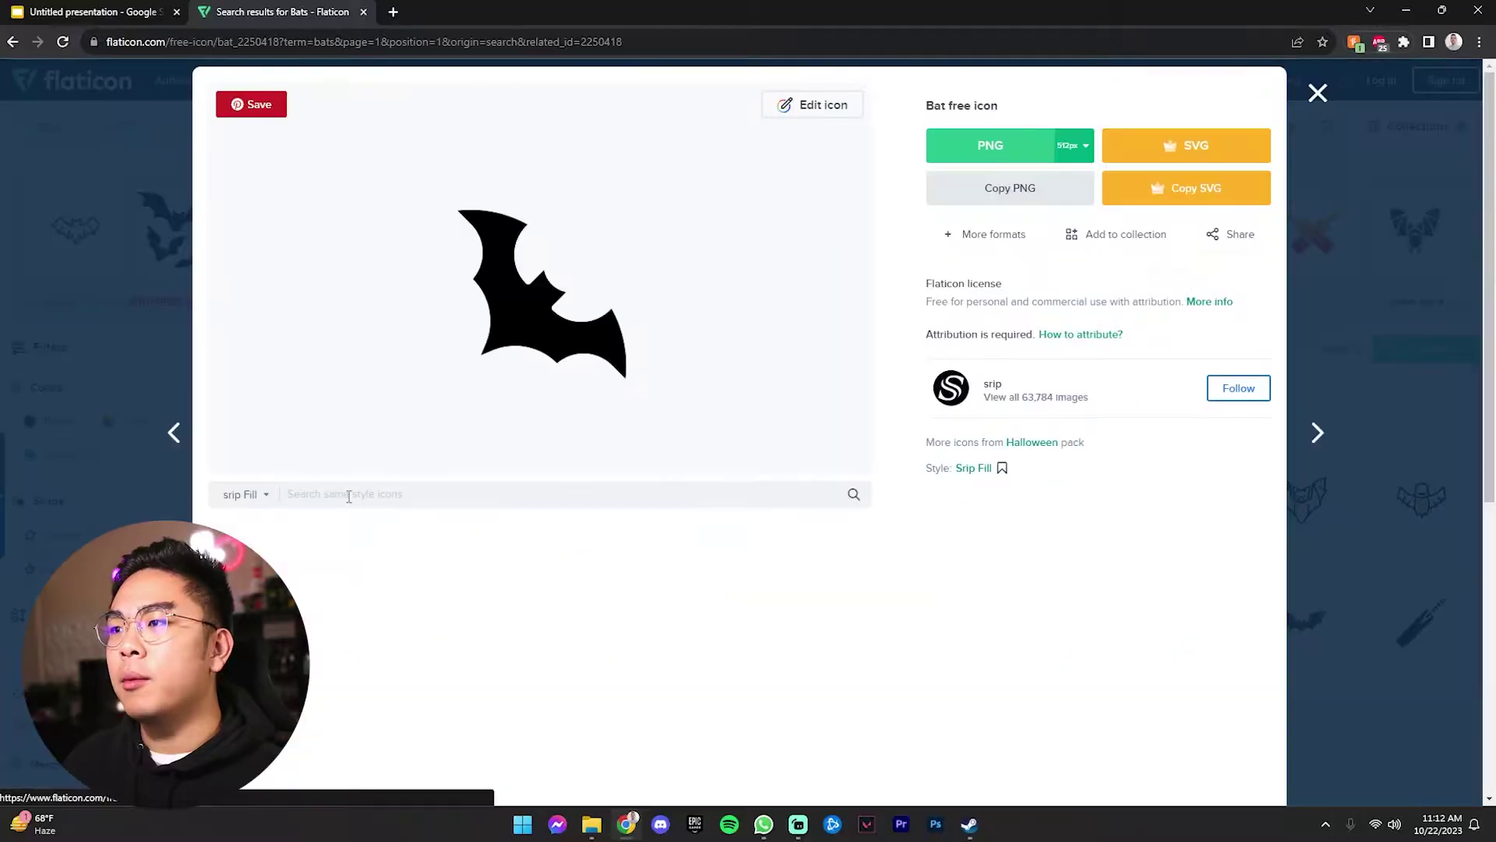
pyautogui.click(998, 195)
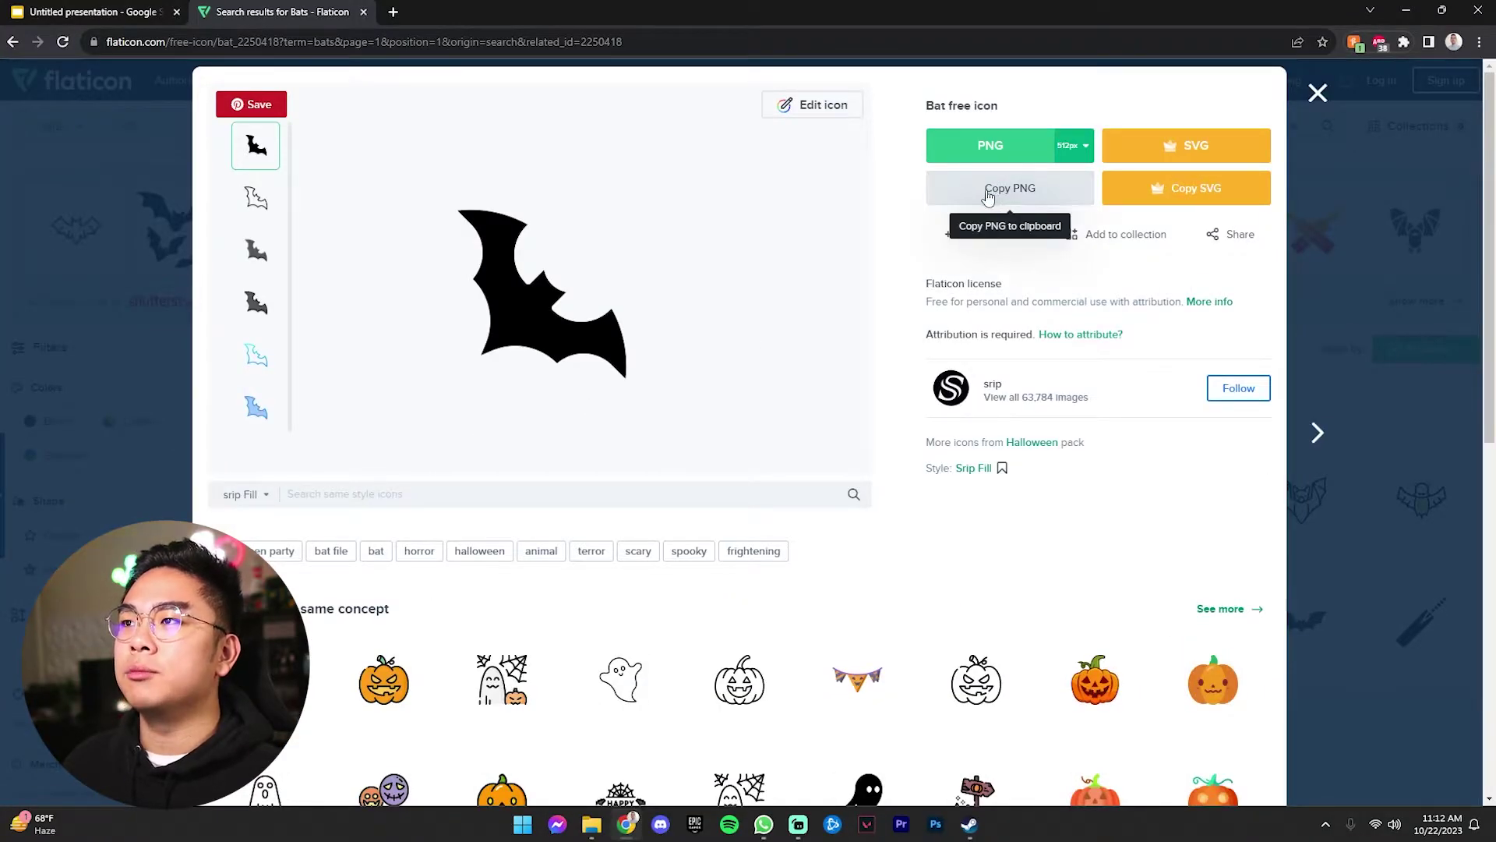
# Step: Switch back to the presentation, paste the bat onto the first slide and shrink it near the slide's upper-left corner
pyautogui.click(94, 12)
pyautogui.hotkey('ctrl', 'v')
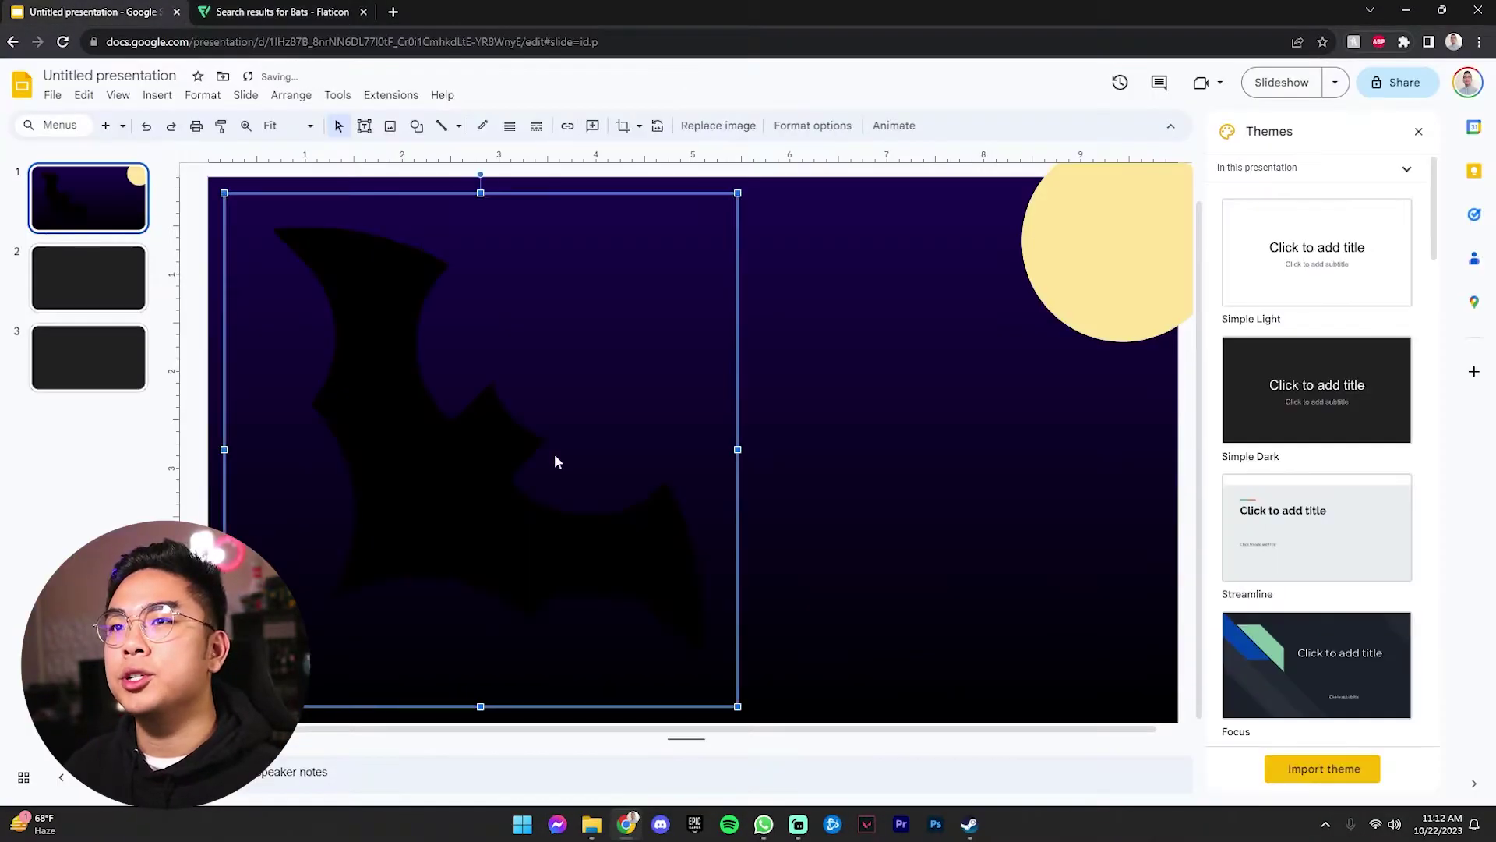
pyautogui.moveTo(736, 708); pyautogui.dragTo(437, 385)
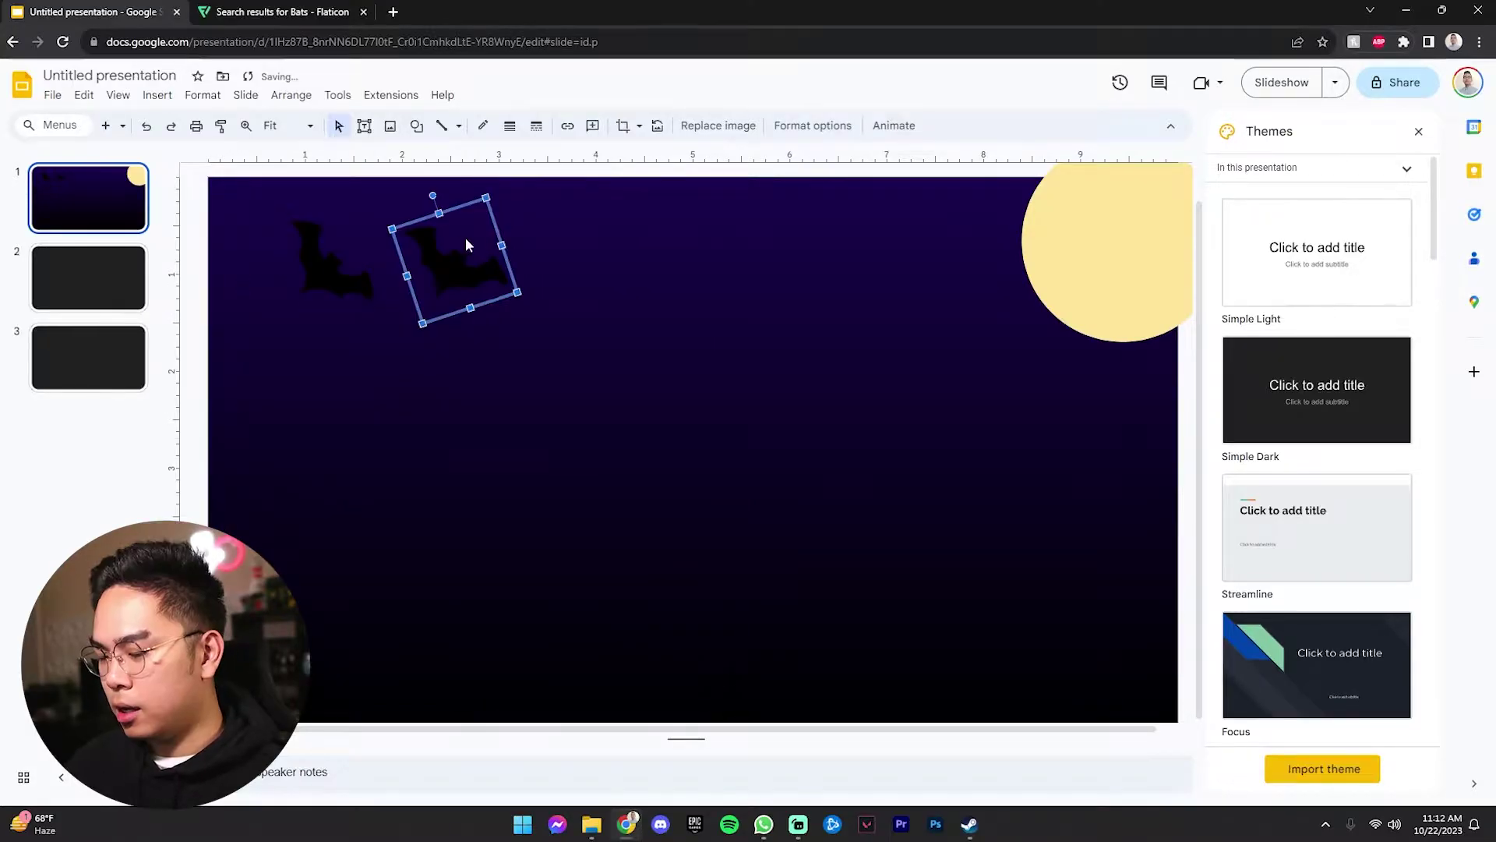
pyautogui.click(475, 319)
# Step: Duplicate the bat to form a group of three across the slide's upper left, with the rightmost one smallest
pyautogui.click(495, 294)
pyautogui.hotkey('ctrl', 'd')
pyautogui.moveTo(494, 295); pyautogui.dragTo(538, 243)
pyautogui.click(530, 326)
pyautogui.click(479, 285)
pyautogui.moveTo(517, 295); pyautogui.dragTo(499, 292)
pyautogui.click(581, 290)
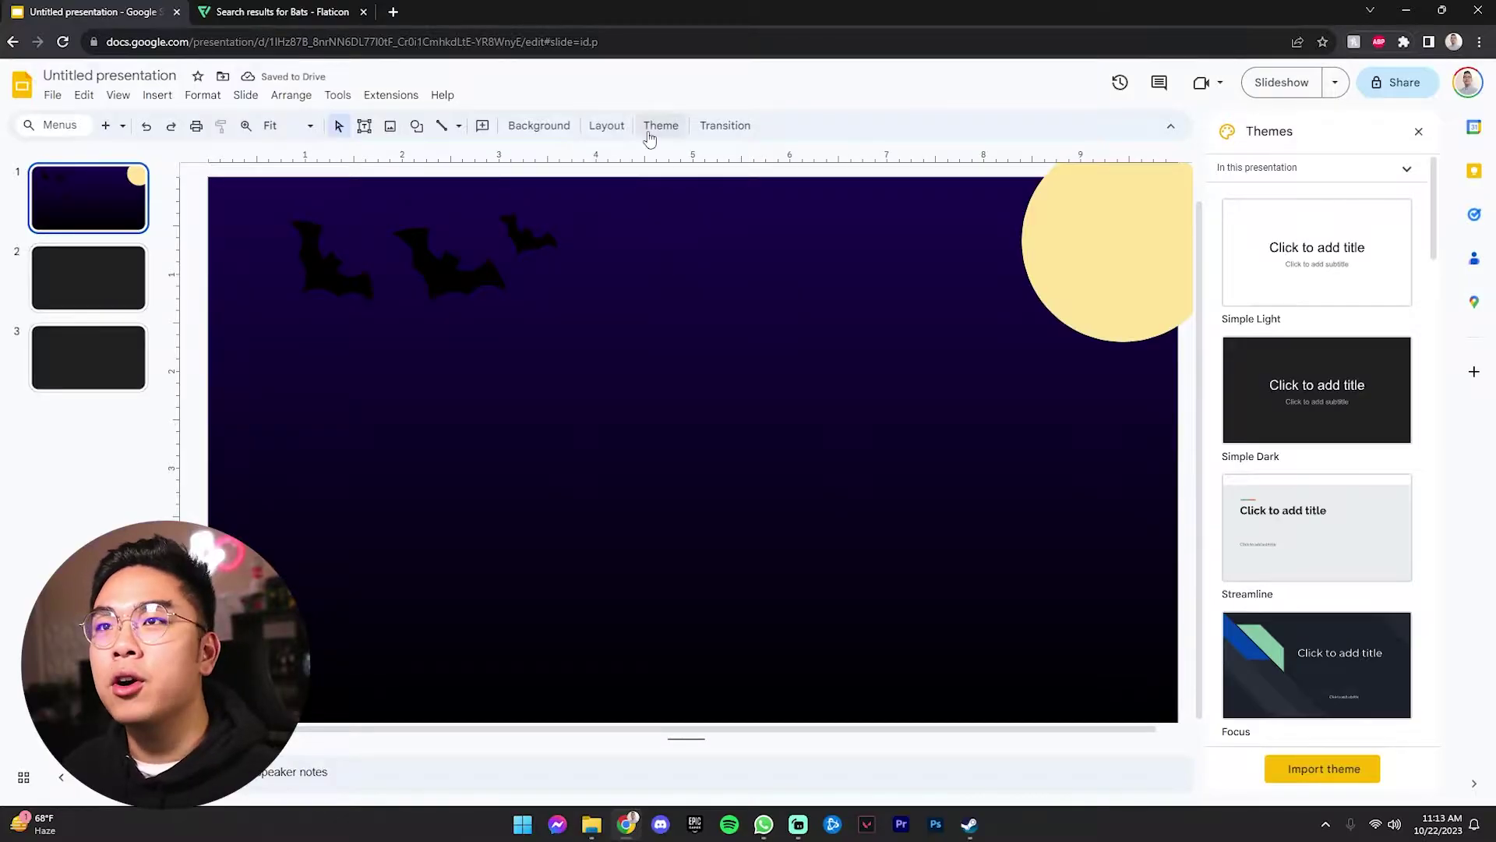
# Step: Change the first stop of the slide background's custom linear gradient to a brighter purple and apply it
pyautogui.click(545, 126)
pyautogui.click(844, 386)
pyautogui.click(848, 537)
pyautogui.click(847, 394)
pyautogui.click(867, 540)
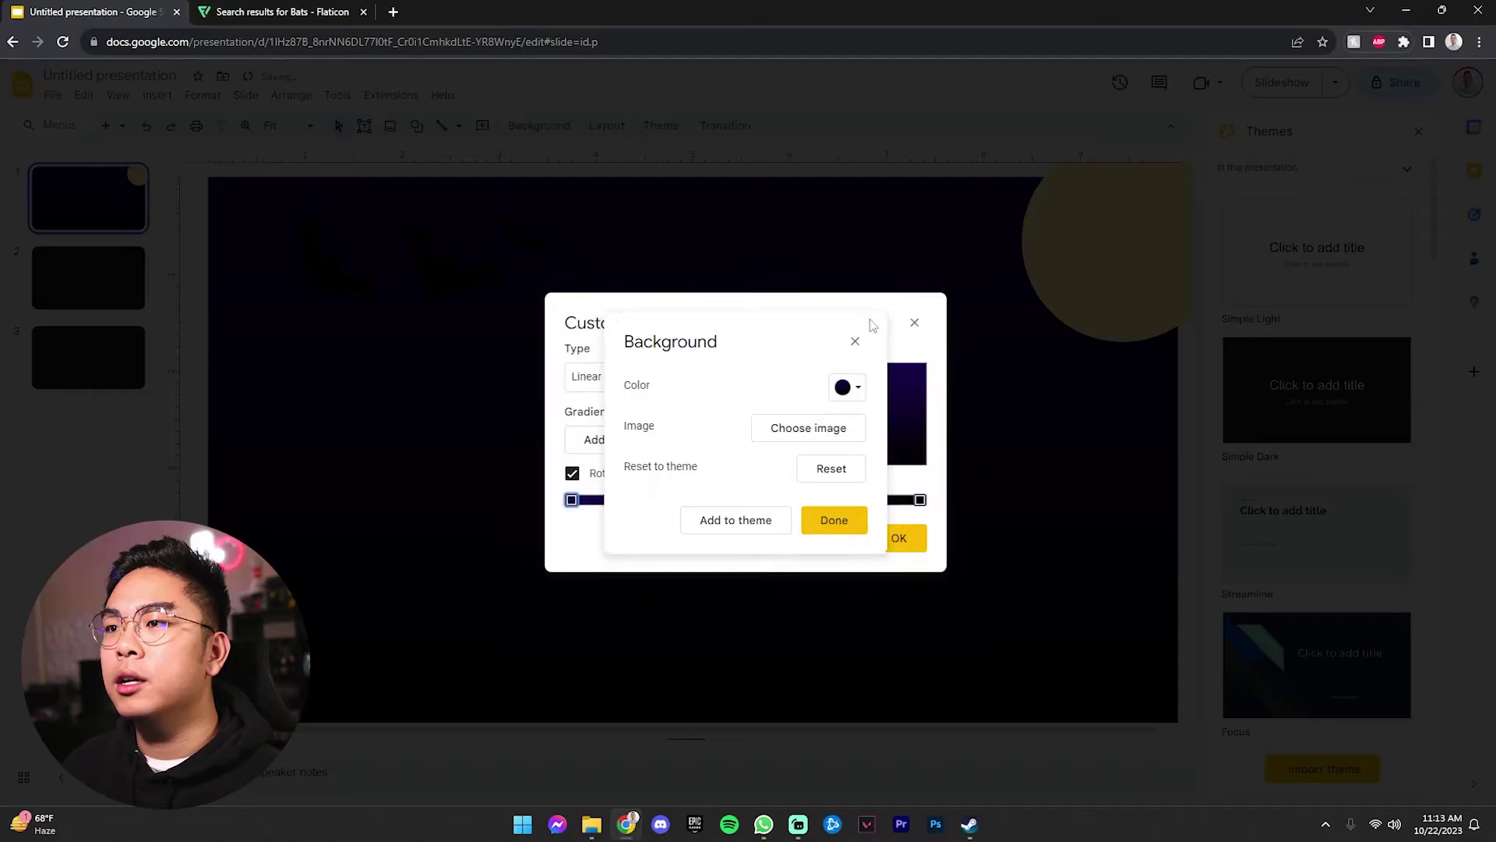
pyautogui.click(855, 342)
pyautogui.click(736, 440)
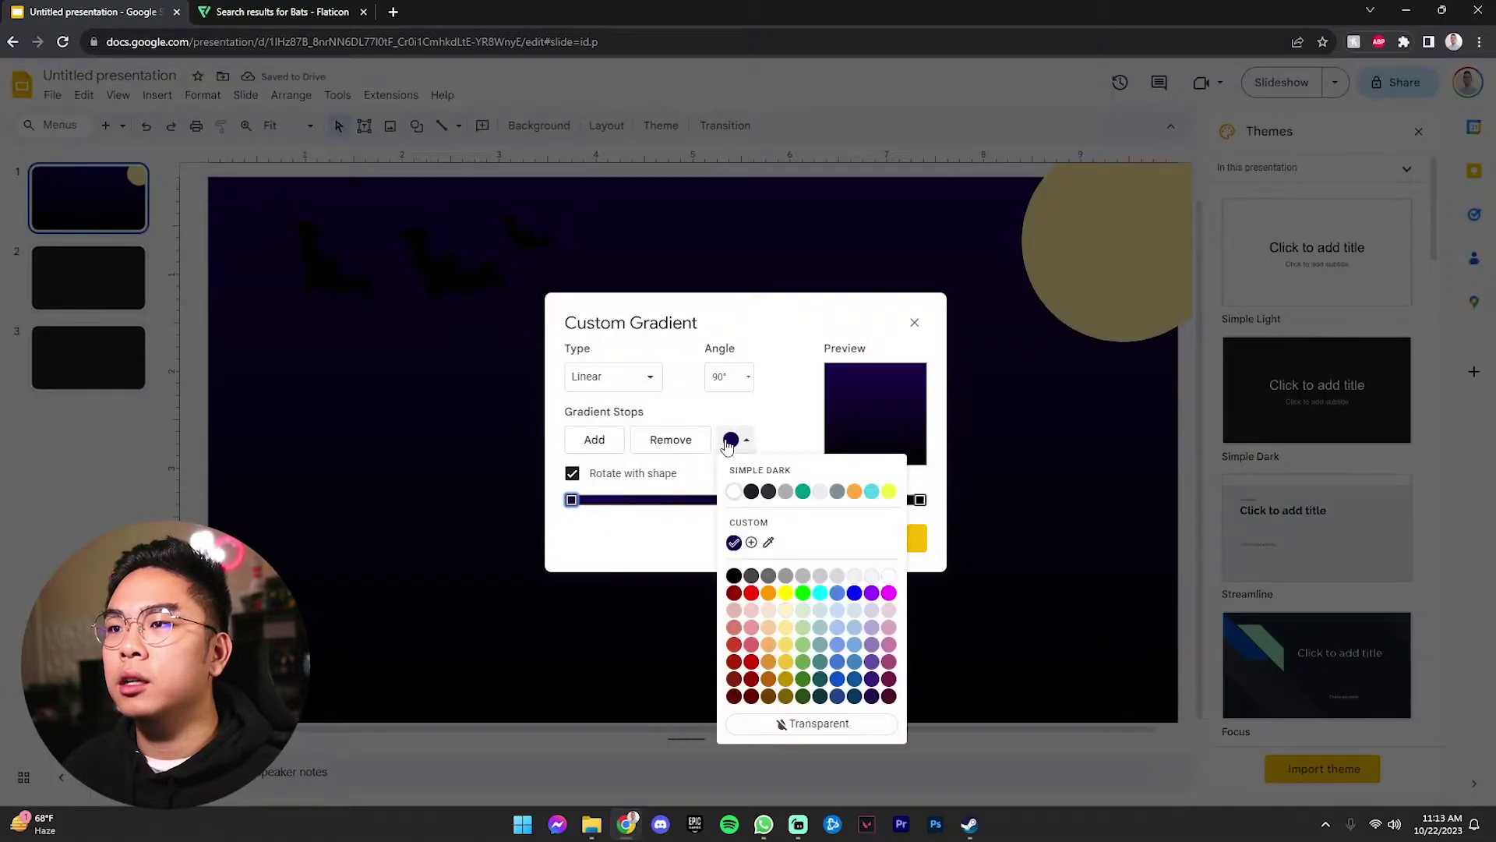
pyautogui.click(741, 537)
pyautogui.click(738, 441)
pyautogui.click(742, 441)
pyautogui.click(744, 441)
pyautogui.click(752, 542)
pyautogui.moveTo(846, 382); pyautogui.dragTo(835, 360)
pyautogui.click(832, 548)
pyautogui.click(884, 537)
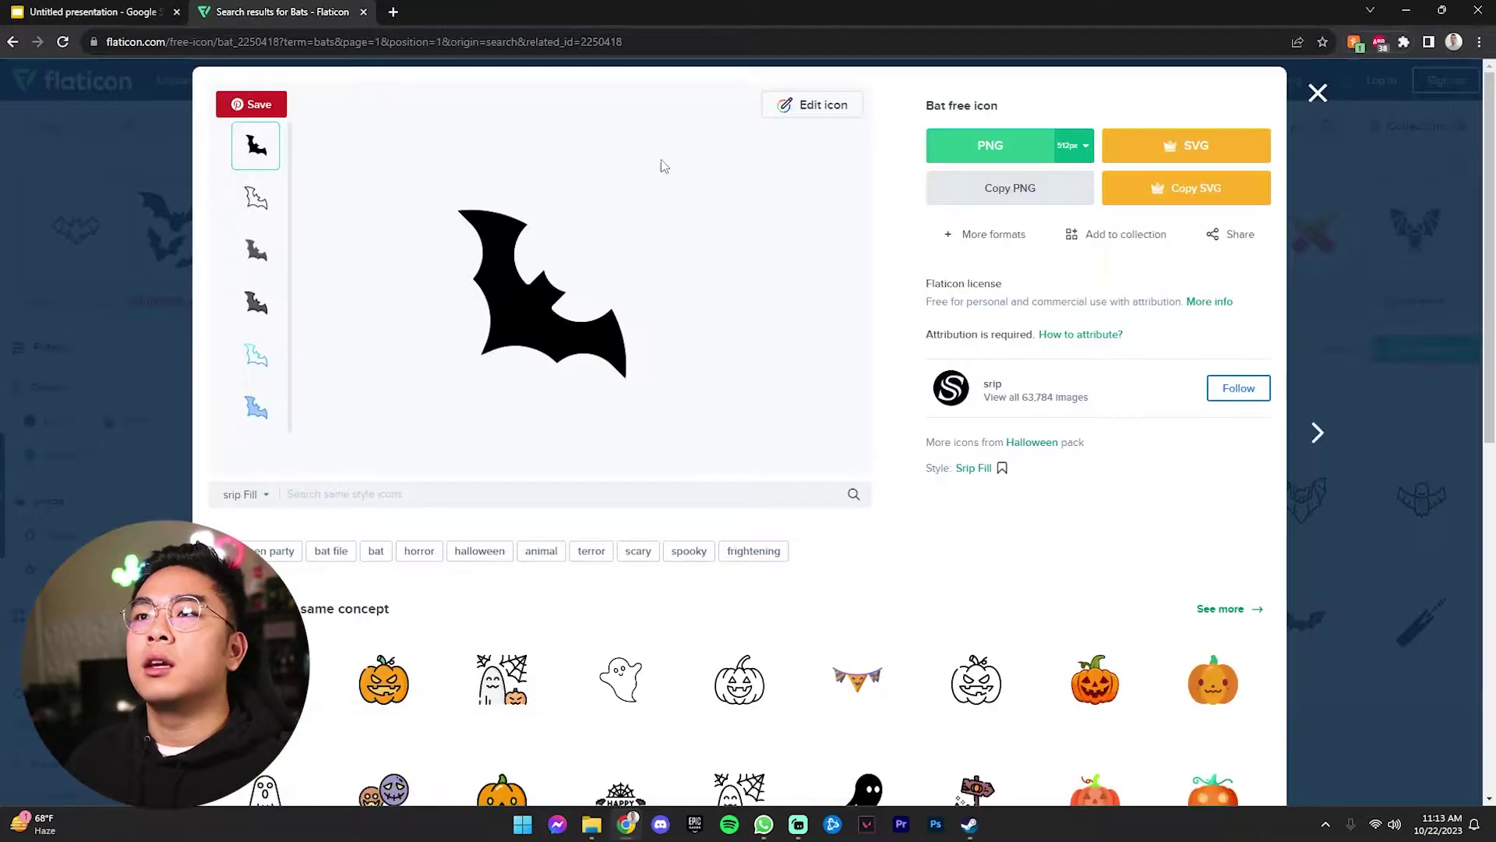
# Step: Find icons for "fences" on Flaticon and copy the solid black picket fence icon as a PNG
pyautogui.click(167, 244)
pyautogui.write('fences')
pyautogui.press('Return')
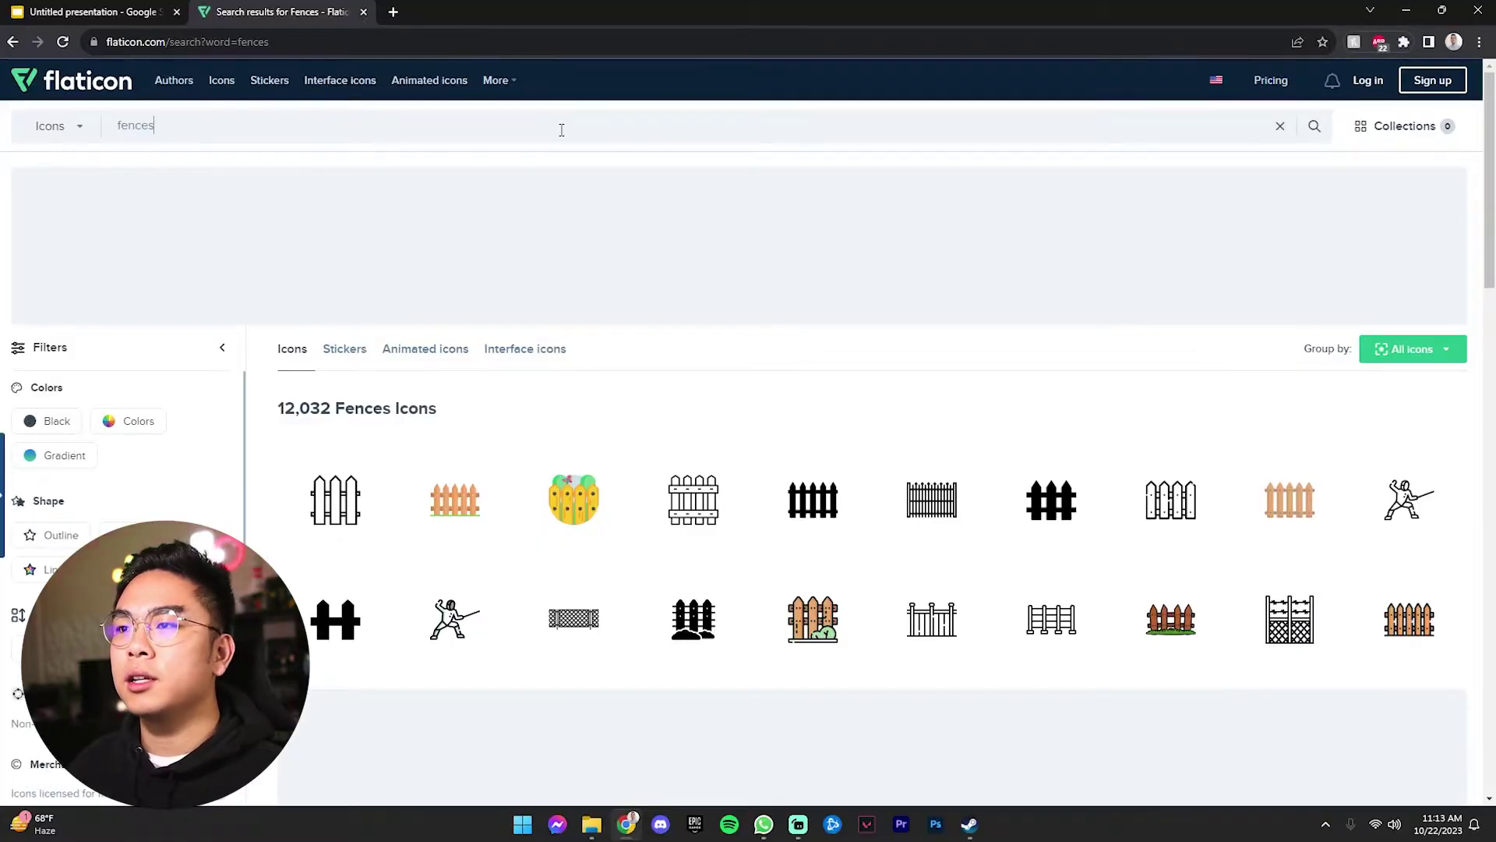
pyautogui.click(809, 500)
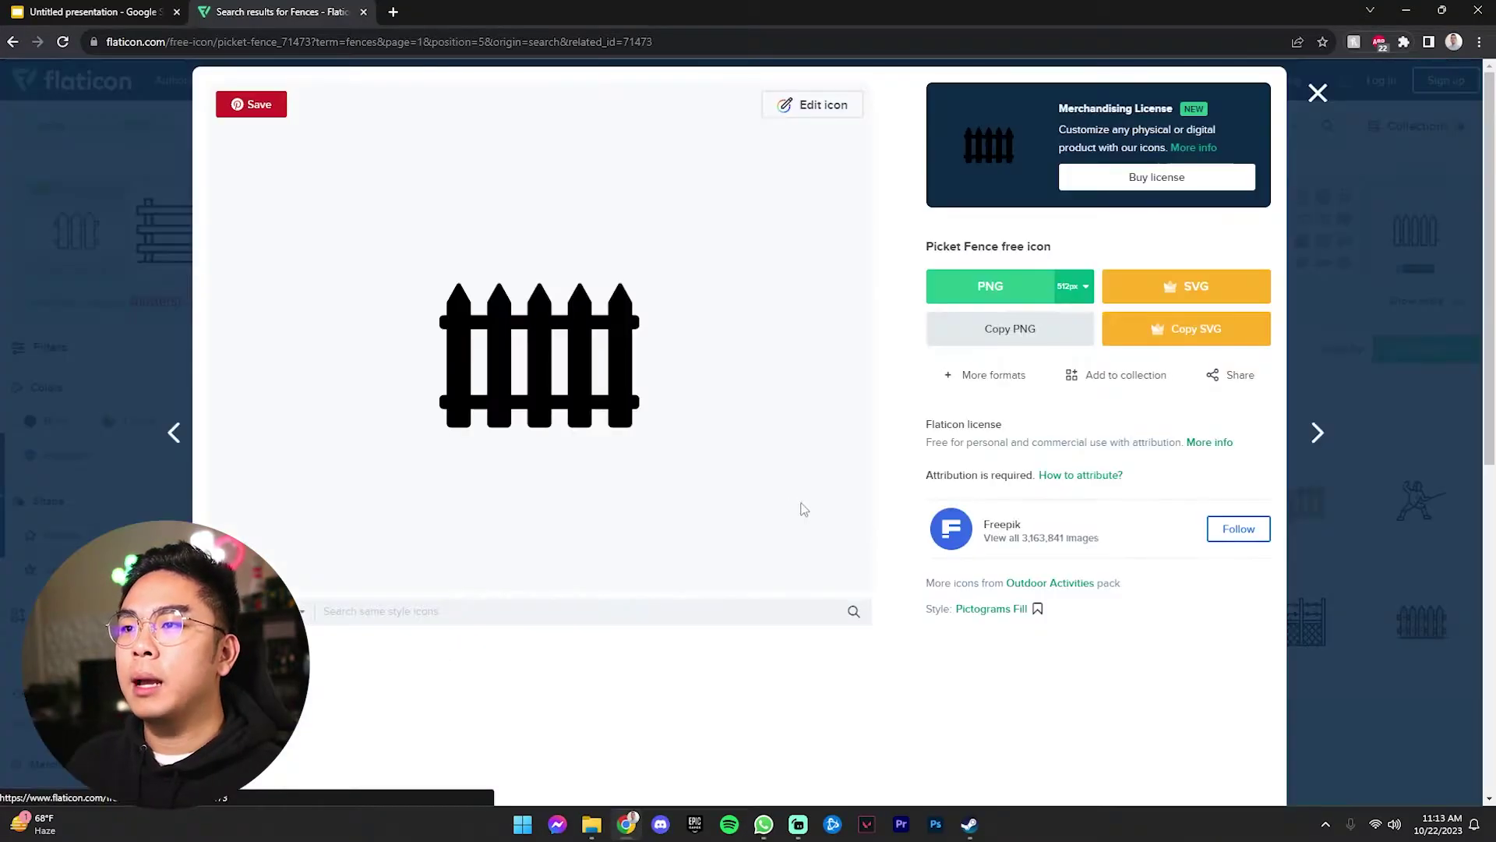
pyautogui.click(963, 330)
# Step: Switch back to the presentation, paste the fence onto the first slide and shrink it at the slide's lower-left edge
pyautogui.hotkey('ctrl', '1')
pyautogui.hotkey('ctrl', 'v')
pyautogui.moveTo(1006, 199); pyautogui.dragTo(748, 451)
pyautogui.moveTo(678, 535); pyautogui.dragTo(510, 633)
# Step: Duplicate the fence repeatedly and line up the copies side by side across the slide's full bottom edge
pyautogui.click(553, 663)
pyautogui.click(505, 645)
pyautogui.keyDown('shift'); pyautogui.click(332, 632); pyautogui.keyUp('shift')
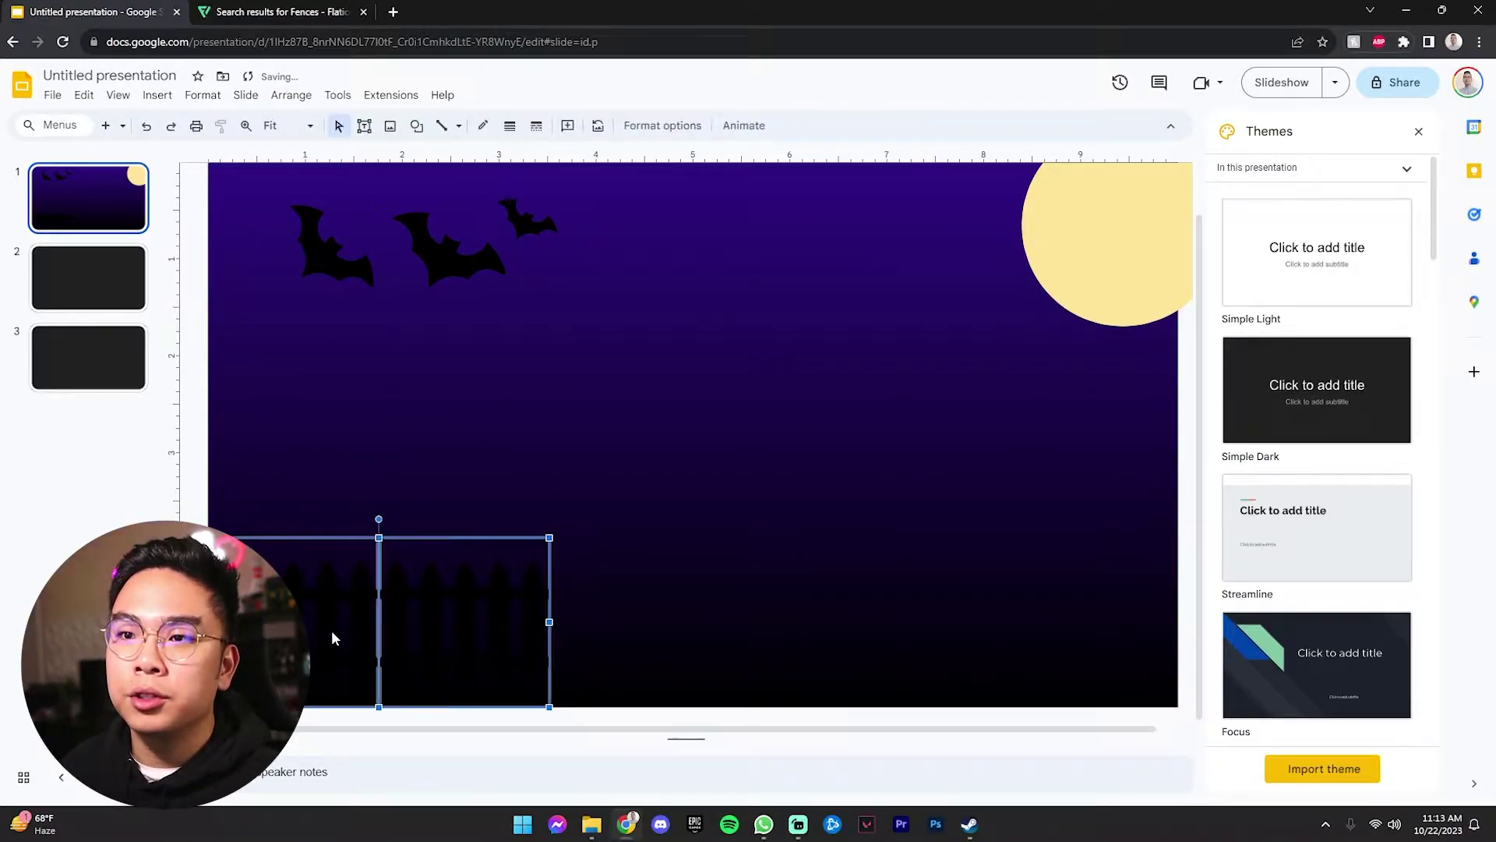
pyautogui.moveTo(511, 641); pyautogui.dragTo(945, 636)
pyautogui.click(951, 463)
pyautogui.moveTo(951, 503); pyautogui.dragTo(1152, 628)
pyautogui.moveTo(1101, 623); pyautogui.dragTo(1098, 624)
pyautogui.click(1103, 508)
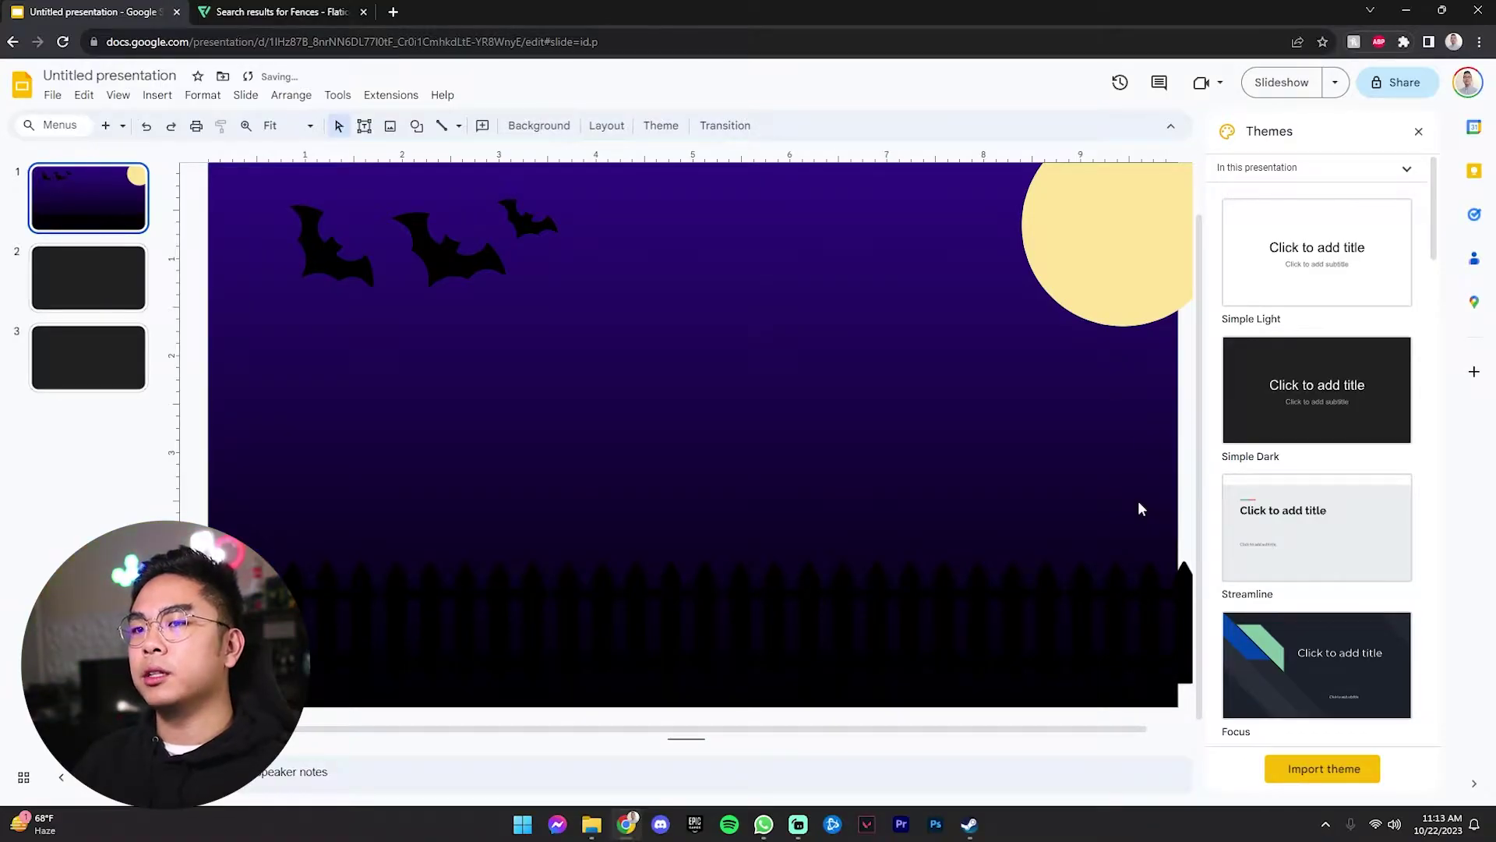
# Step: Search Flaticon for "tomb" and copy the grey tombstone icon with a cross as a PNG
pyautogui.click(283, 12)
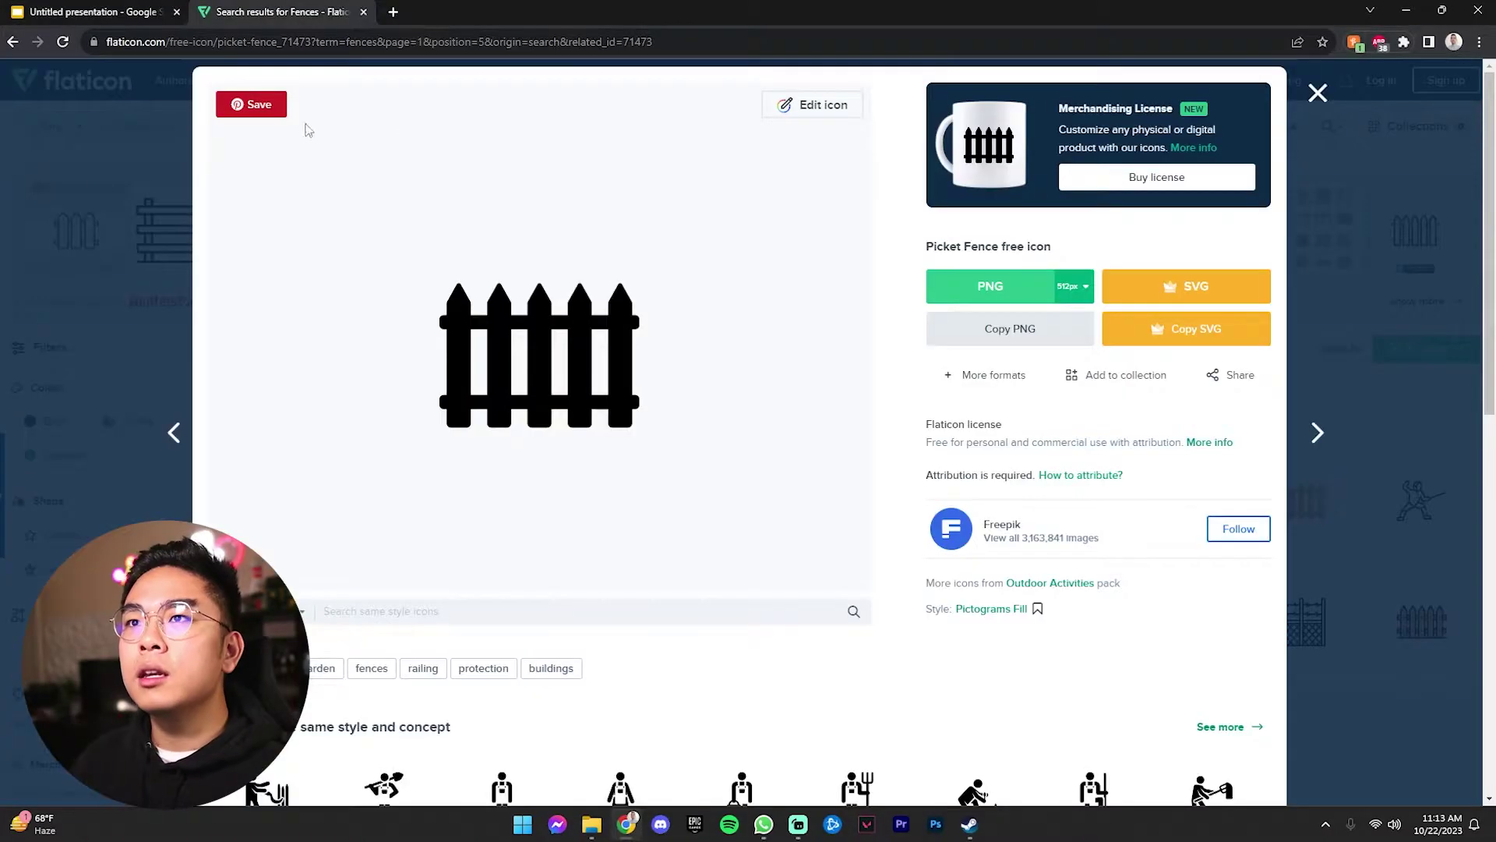
pyautogui.press('Escape')
pyautogui.click(447, 134)
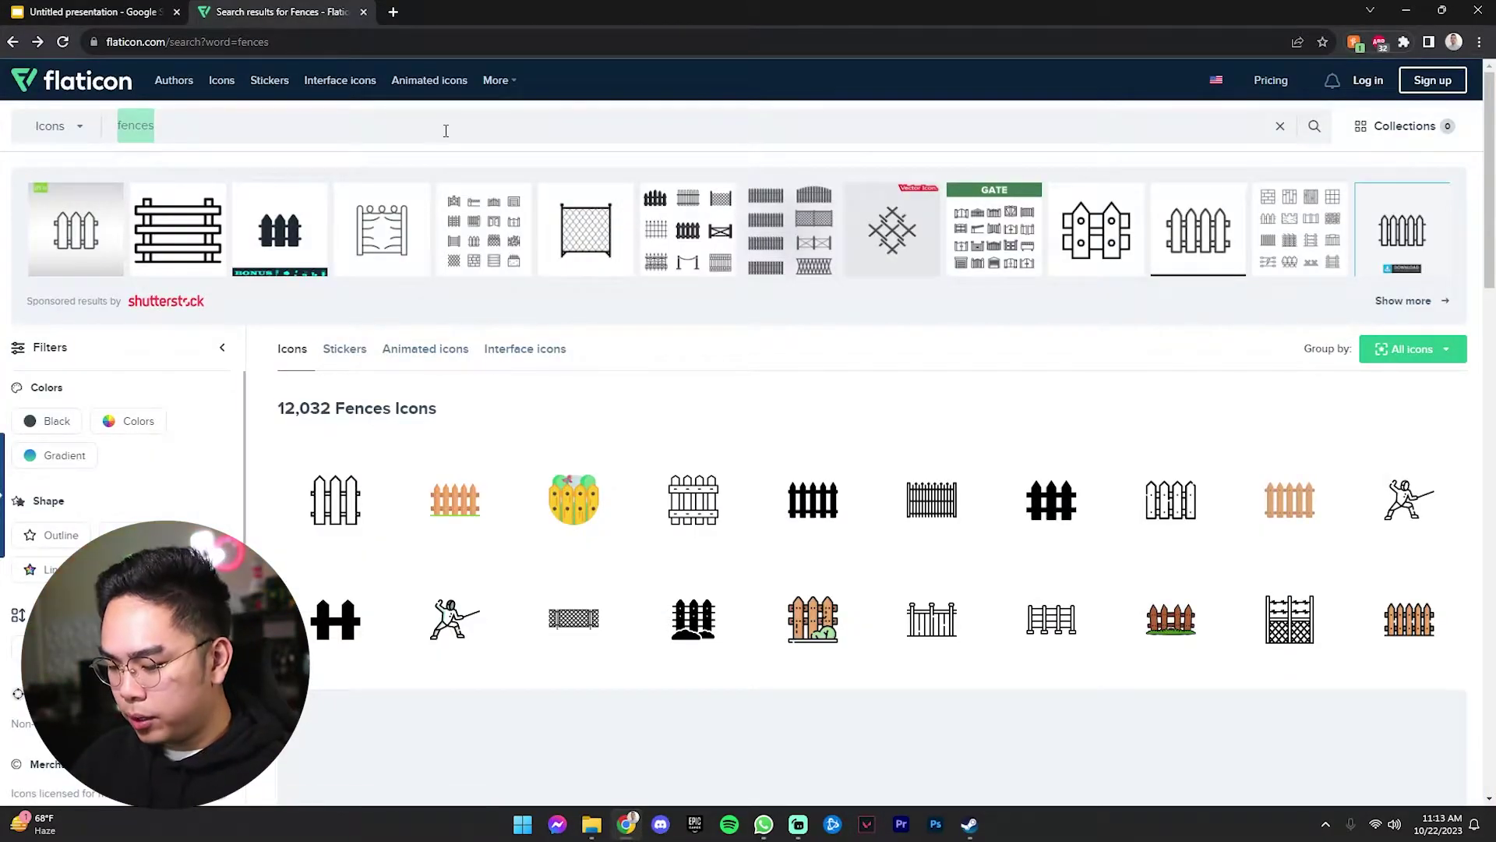
pyautogui.write('tomb')
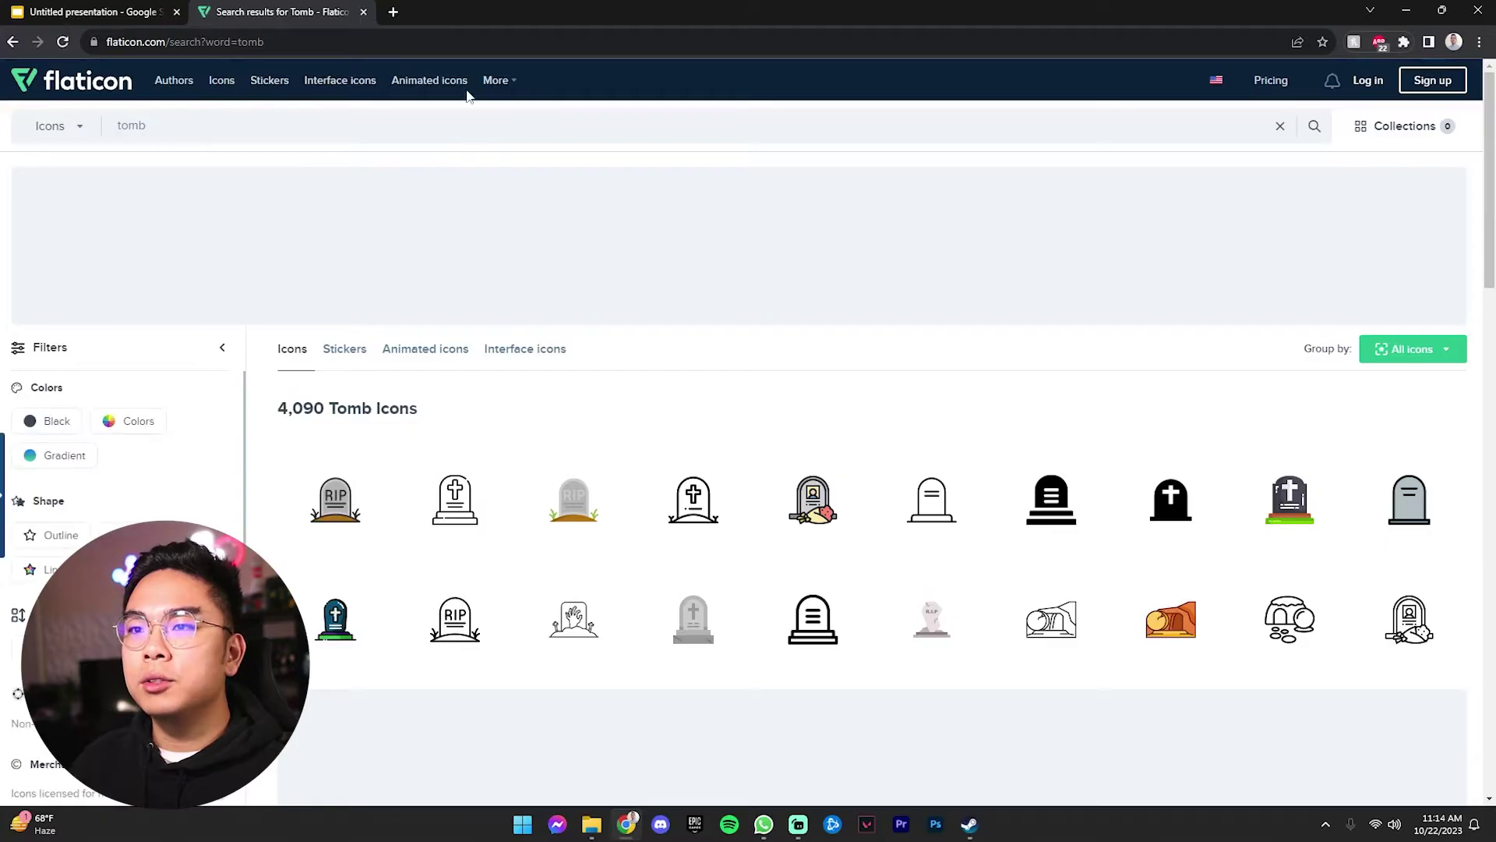
pyautogui.moveTo(517, 115)
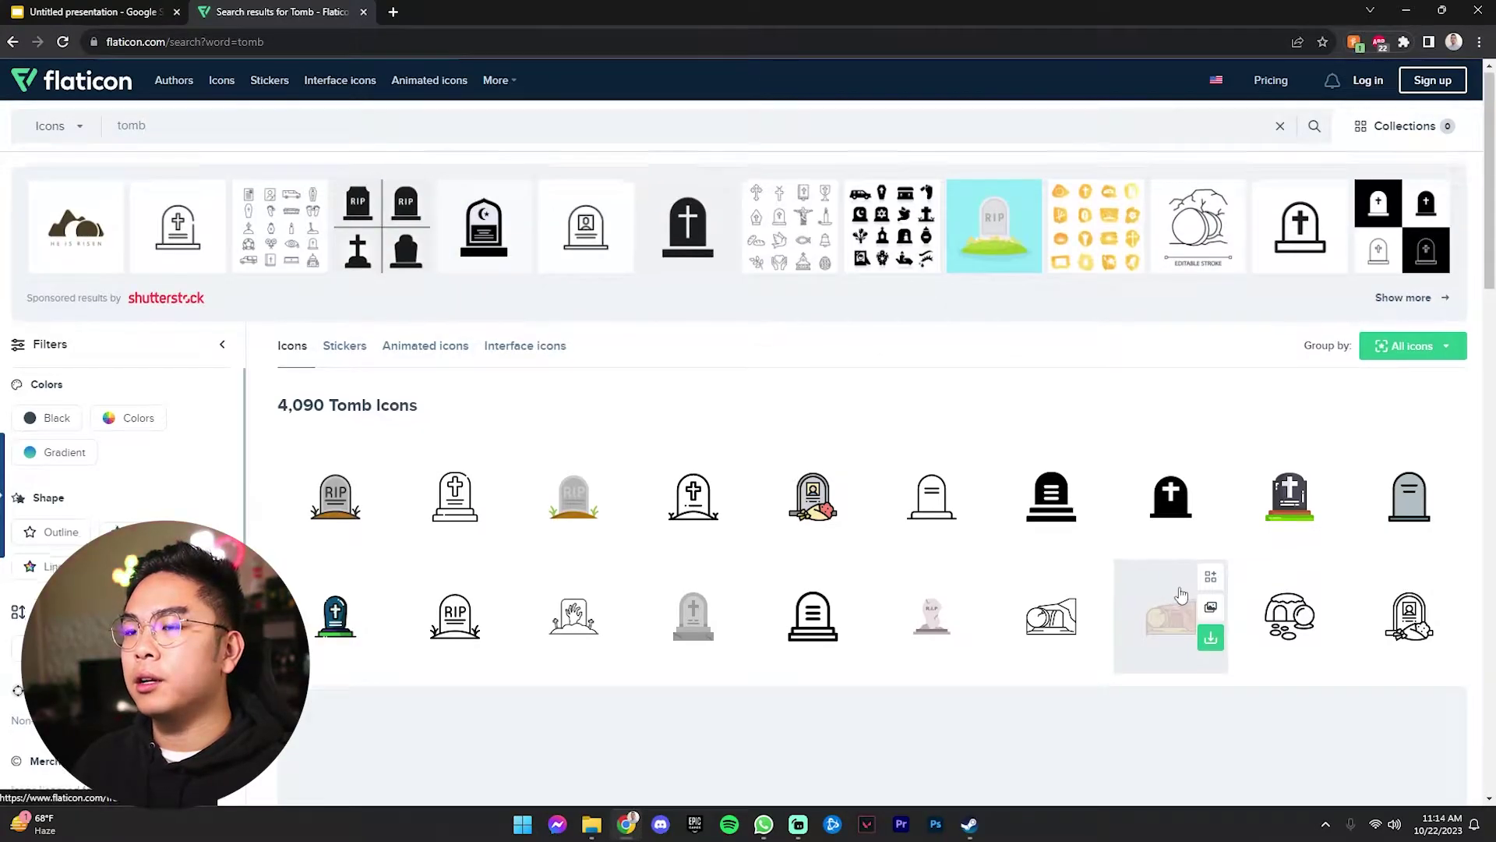
pyautogui.scroll(-1, 1169, 612)
pyautogui.click(690, 545)
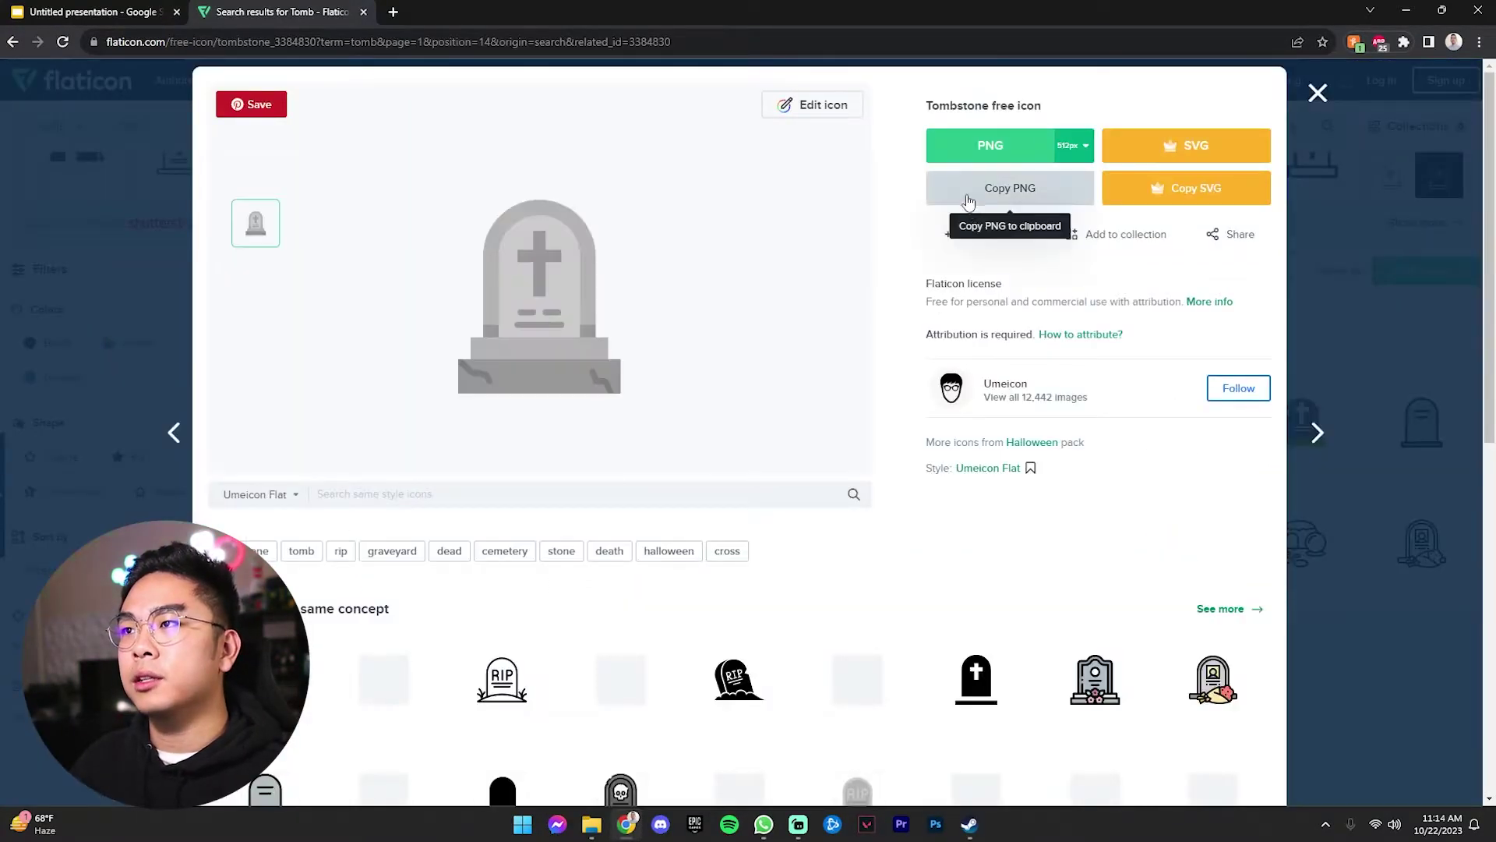
pyautogui.click(1010, 188)
# Step: Switch back to the presentation, paste the tombstone onto the first slide and shrink it near the slide's lower-left corner
pyautogui.click(91, 11)
pyautogui.hotkey('ctrl', 'v')
pyautogui.moveTo(707, 446); pyautogui.dragTo(457, 612)
pyautogui.moveTo(606, 366); pyautogui.dragTo(505, 441)
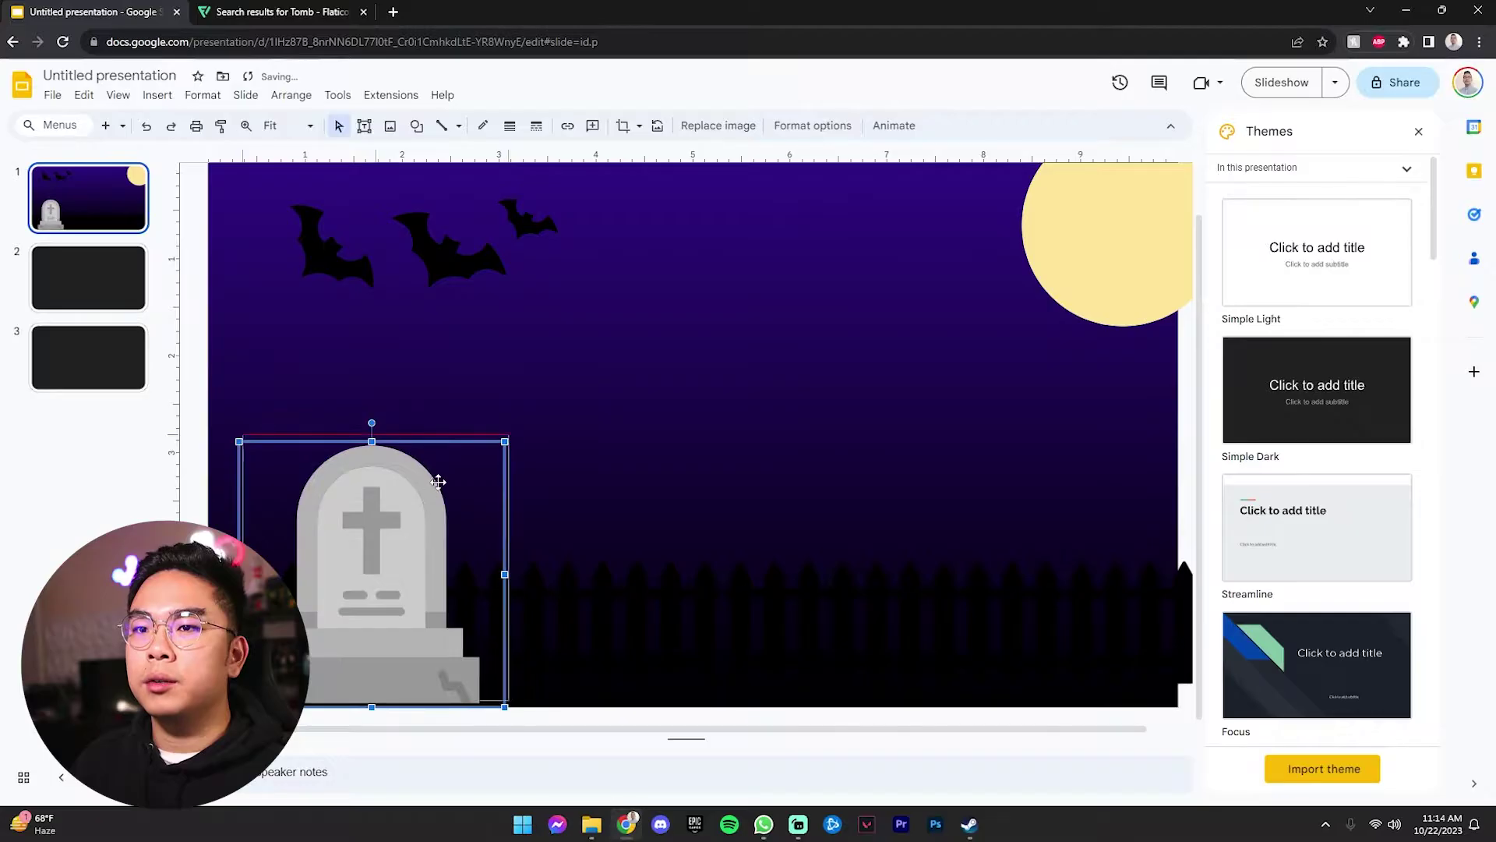
pyautogui.moveTo(438, 482); pyautogui.dragTo(441, 494)
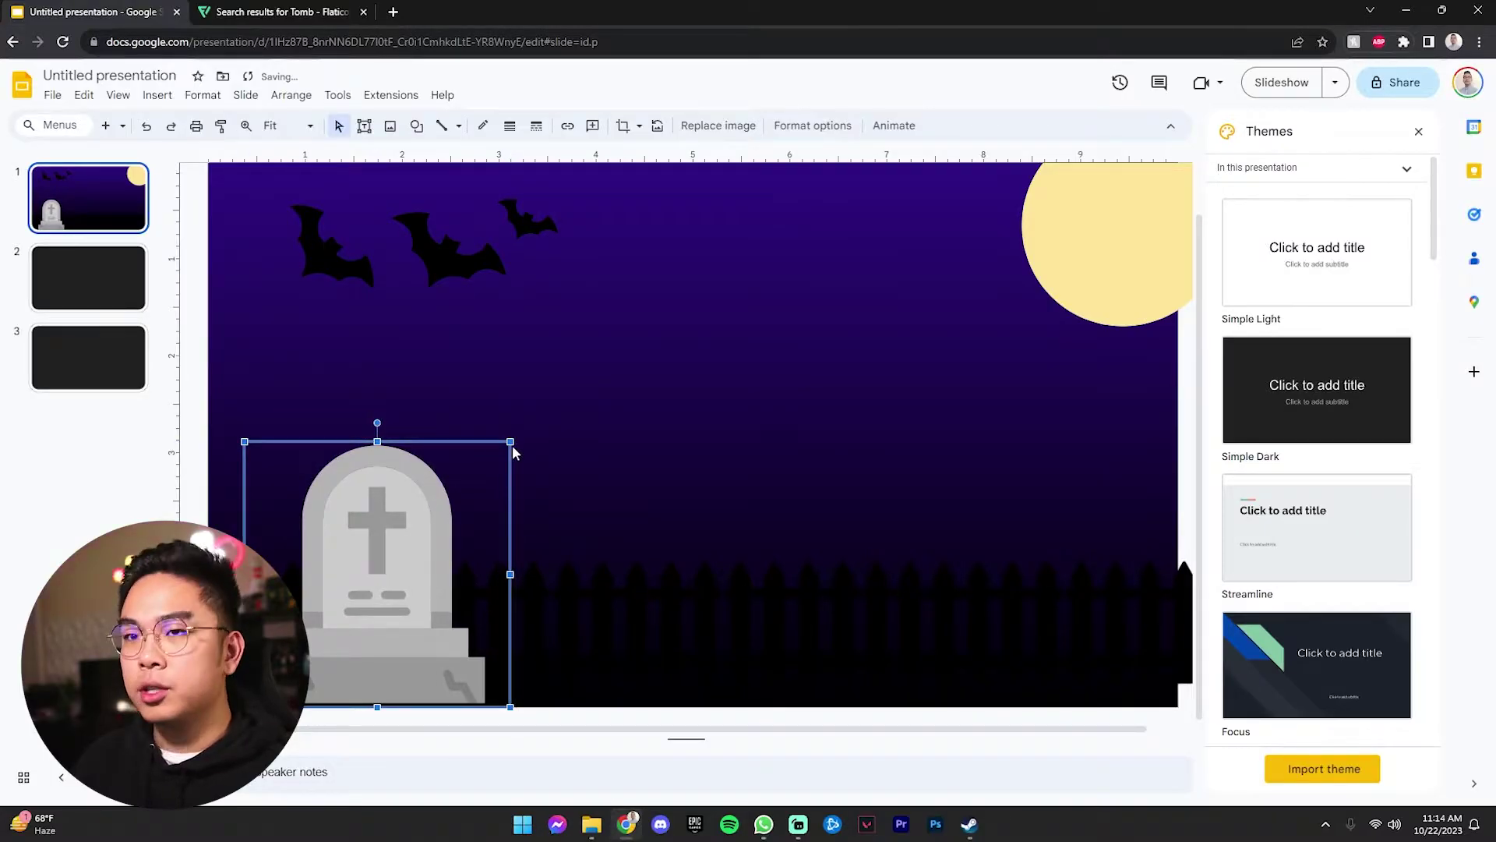
# Step: Send the tombstone behind the fence and make it smaller so only its upper part rises above the pickets
pyautogui.rightClick(429, 463)
pyautogui.moveTo(495, 459)
pyautogui.click(733, 521)
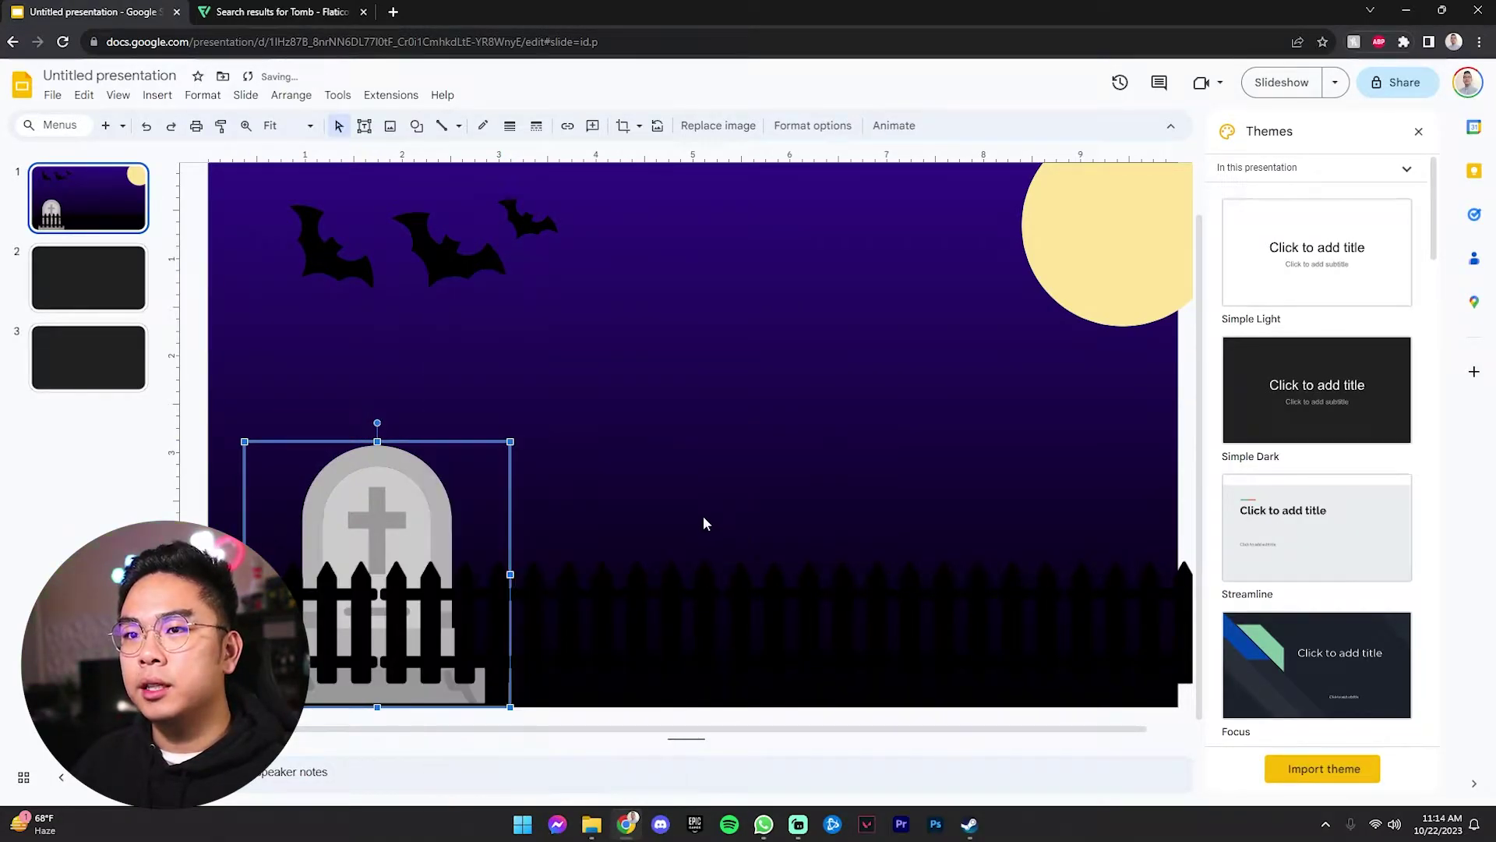
pyautogui.click(561, 510)
pyautogui.click(424, 506)
pyautogui.moveTo(414, 508)
pyautogui.mouseDown()
pyautogui.moveTo(388, 539)
pyautogui.moveTo(407, 508)
pyautogui.moveTo(417, 523)
pyautogui.mouseUp()
pyautogui.hotkey('ctrl', 'z')
pyautogui.hotkey('ctrl', 'z')
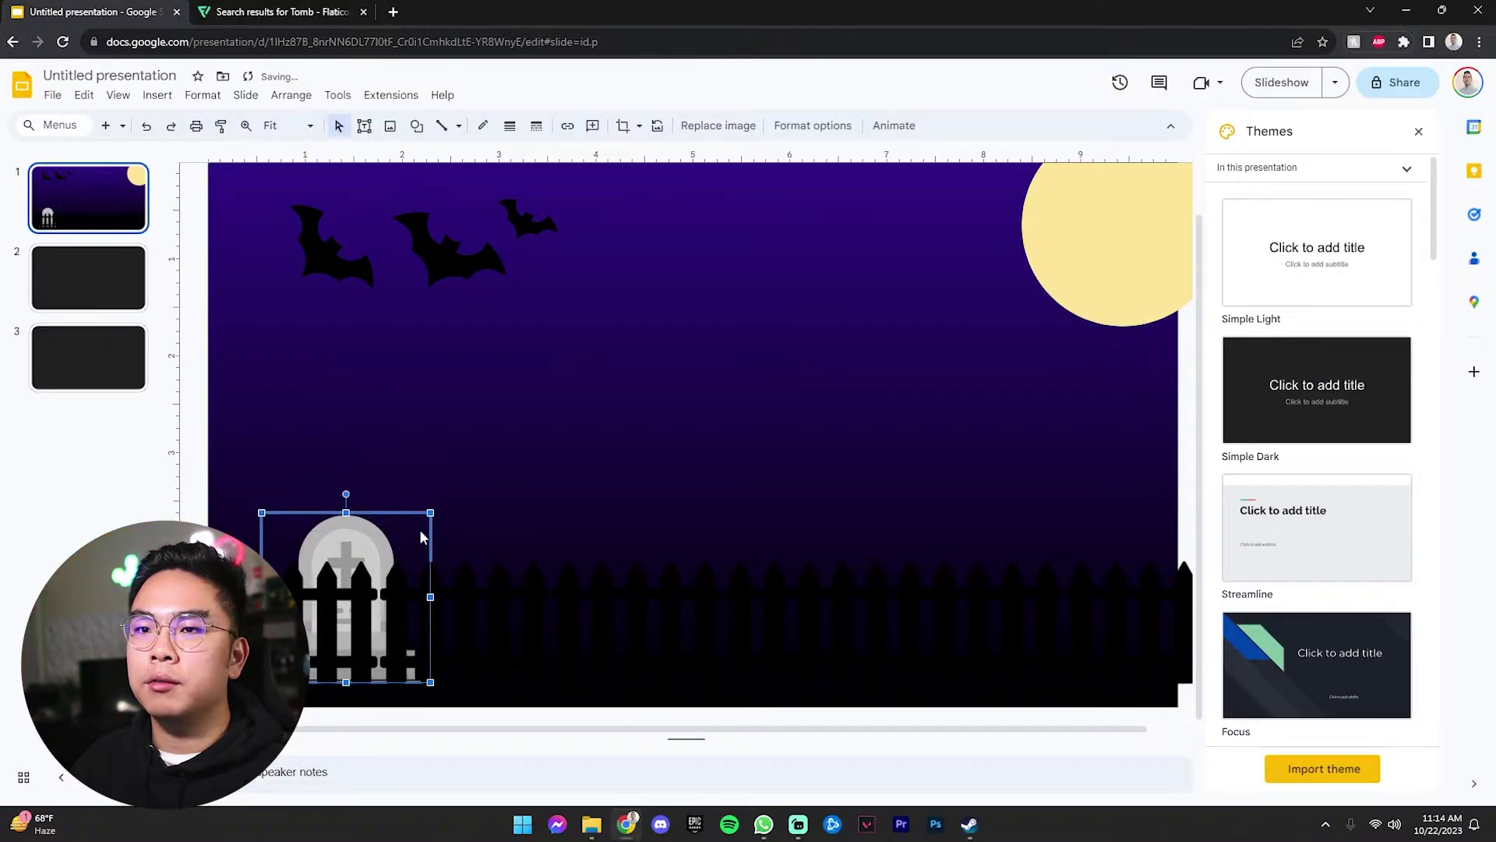
# Step: Reduce the tombstone's opacity to about half in its image adjustments
pyautogui.click(826, 131)
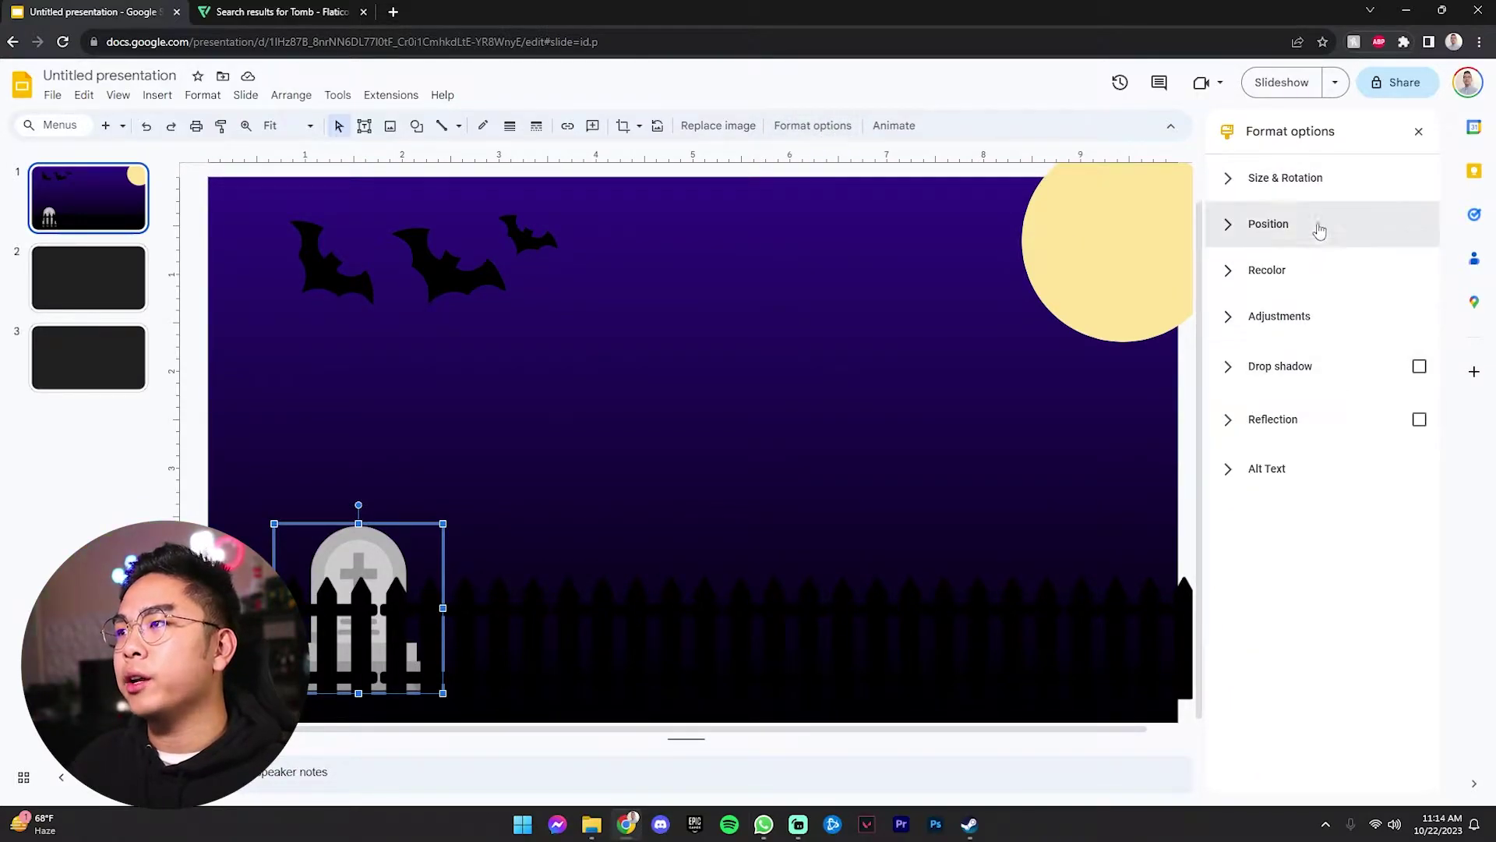
pyautogui.click(1330, 195)
pyautogui.click(1287, 542)
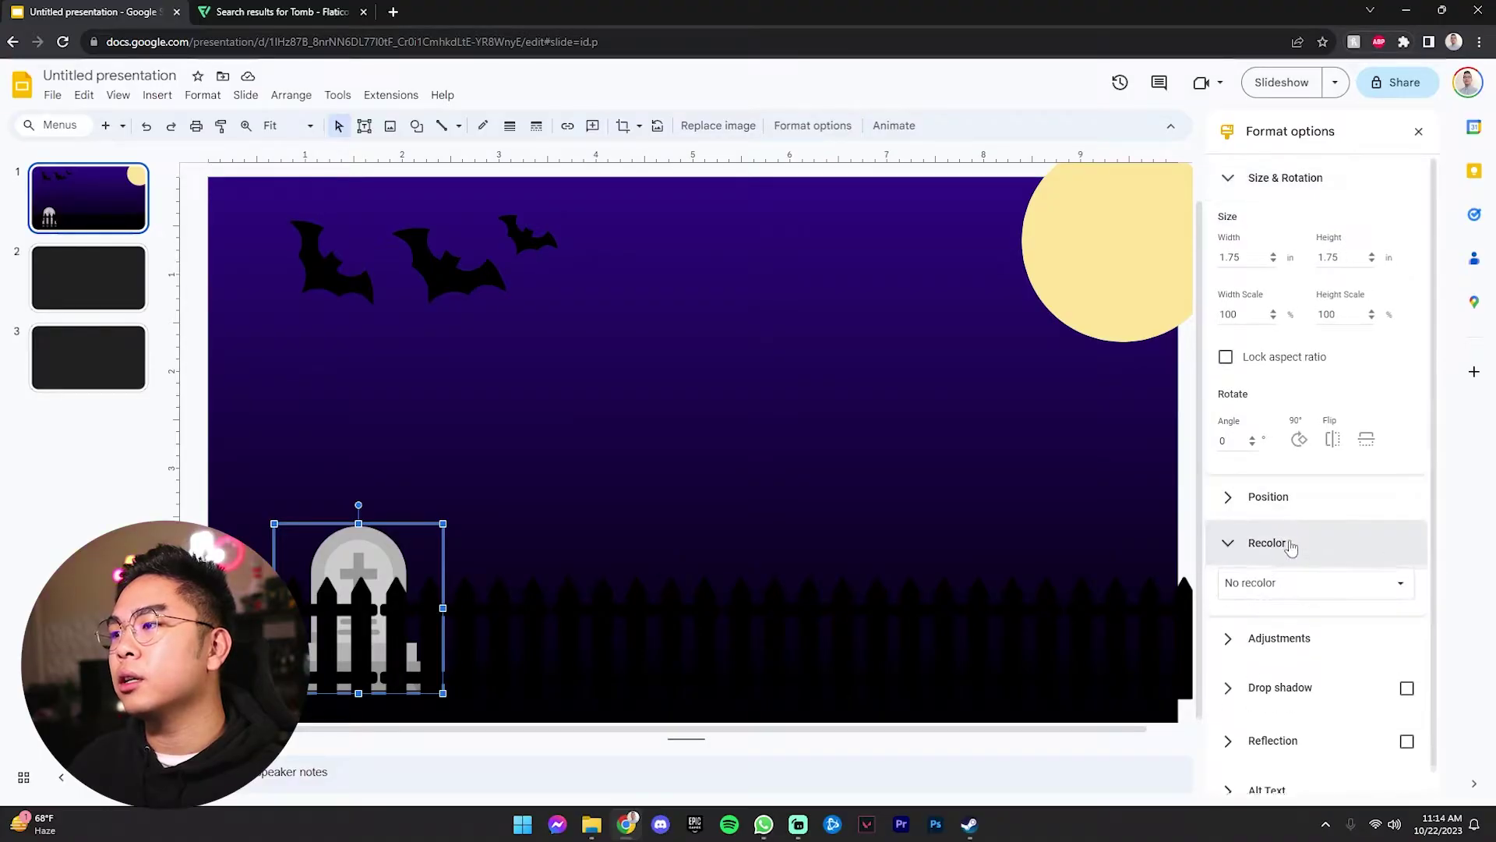
pyautogui.click(1310, 647)
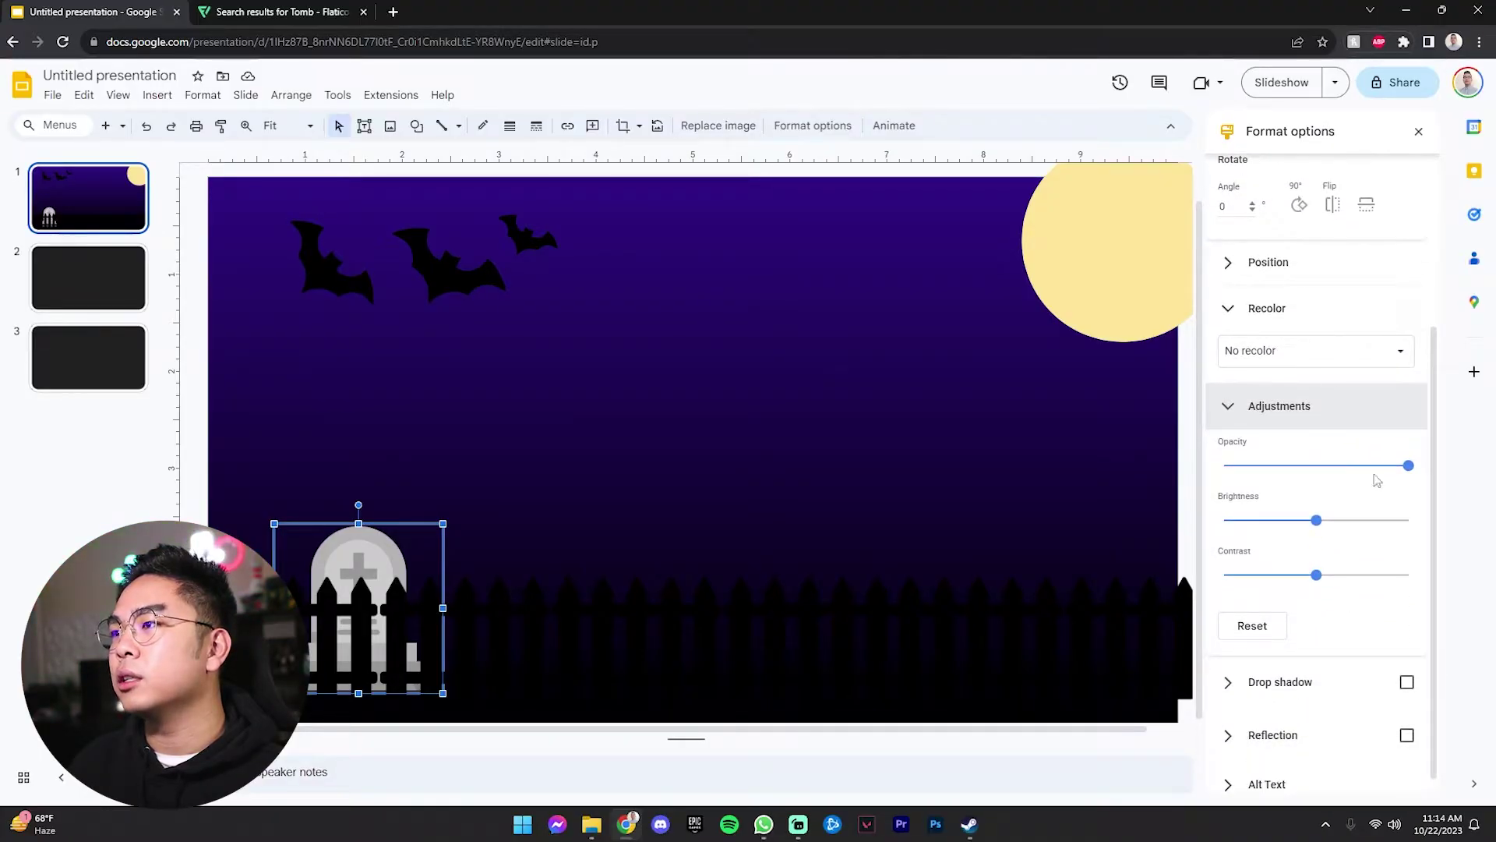
pyautogui.moveTo(1397, 476); pyautogui.dragTo(1327, 477)
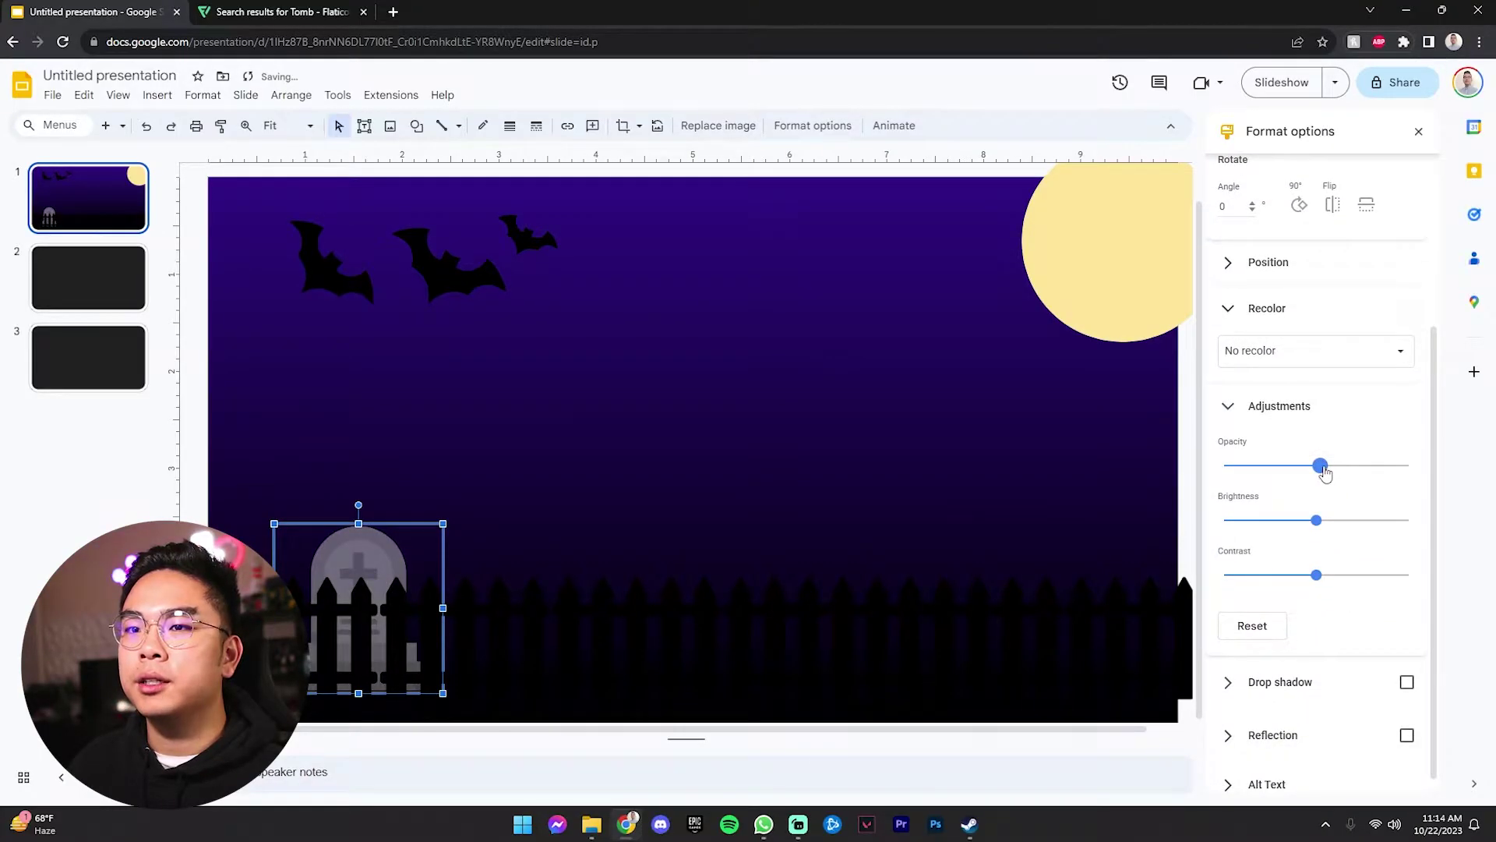
# Step: Duplicate the faded tombstone twice and space the copies to its right along the fence
pyautogui.click(788, 498)
pyautogui.click(390, 544)
pyautogui.moveTo(401, 551); pyautogui.dragTo(636, 553)
pyautogui.click(397, 558)
pyautogui.hotkey('ctrl', 'd')
pyautogui.hotkey('ctrl', 'z')
pyautogui.click(596, 537)
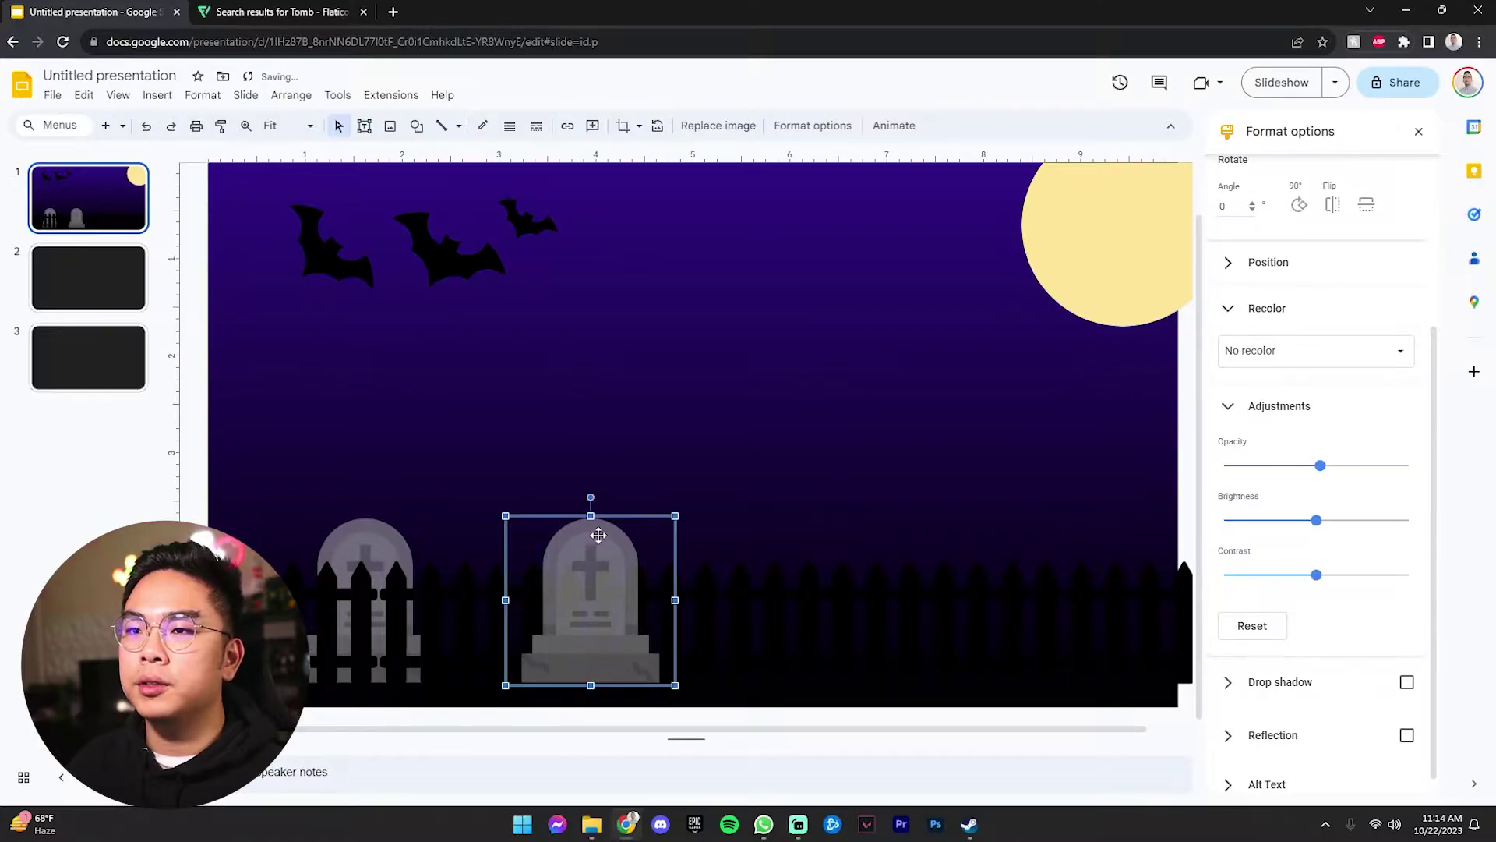
pyautogui.hotkey('ctrl', 'd')
pyautogui.moveTo(647, 555); pyautogui.dragTo(852, 548)
# Step: Send both tombstone copies to the back so they sit behind the fence like the first one
pyautogui.keyDown('shift'); pyautogui.click(601, 550); pyautogui.keyUp('shift')
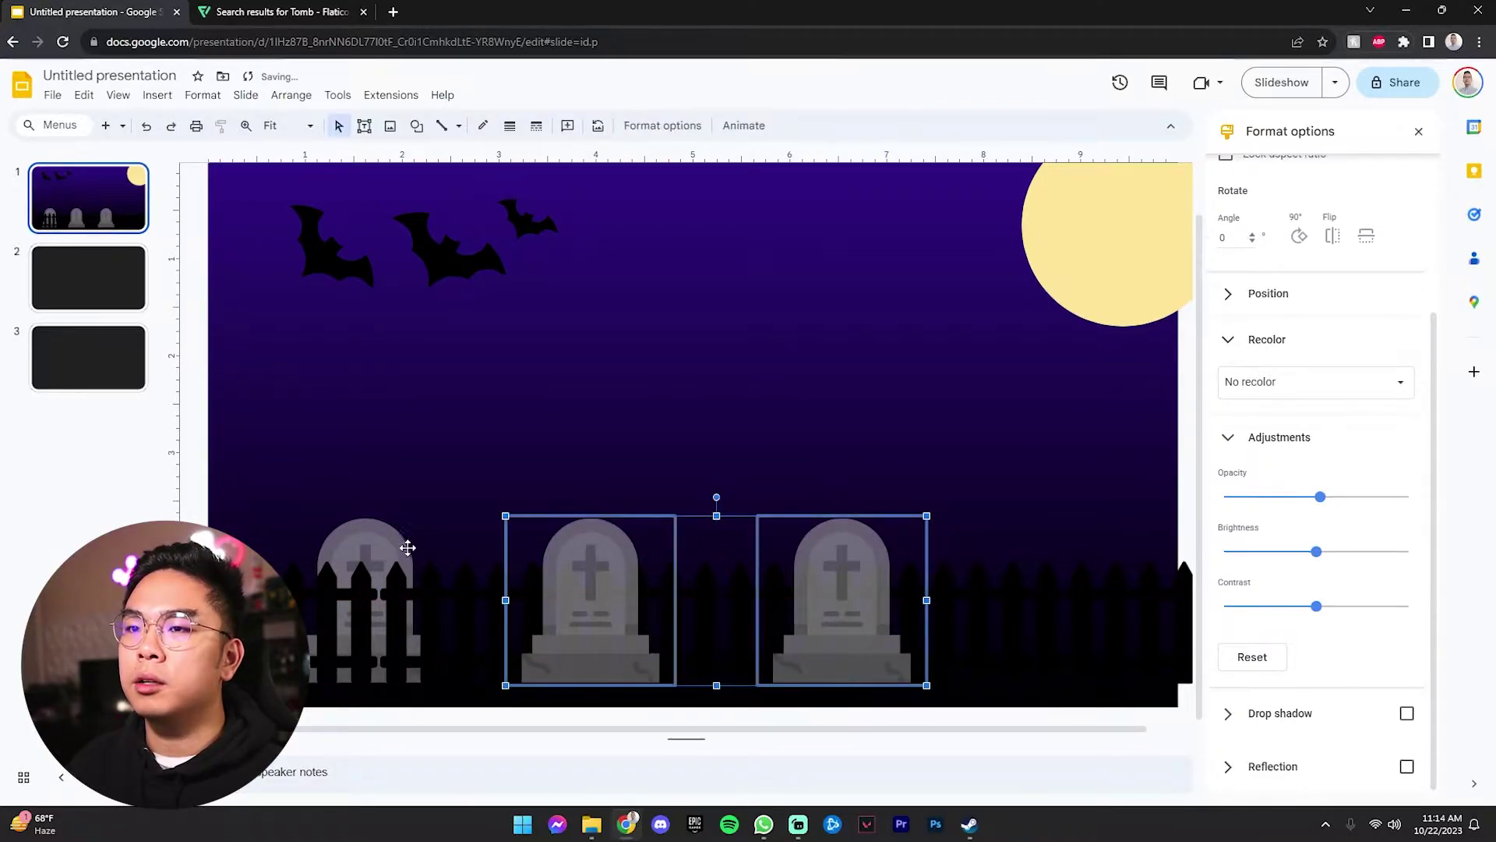
pyautogui.rightClick(664, 576)
pyautogui.moveTo(778, 414)
pyautogui.click(971, 485)
pyautogui.click(795, 432)
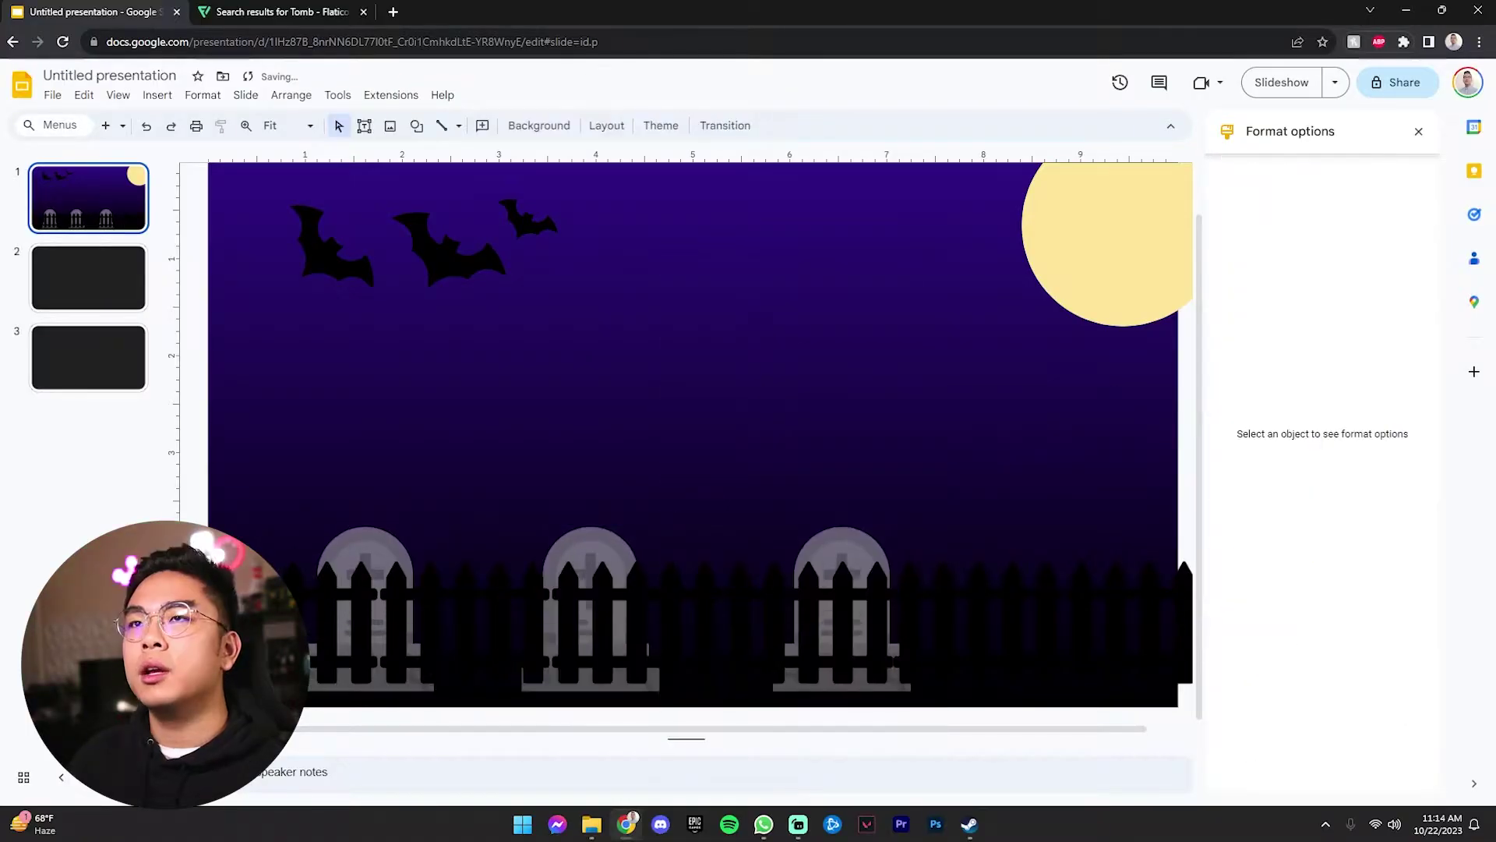
# Step: Search Flaticon for "dead tree" and copy the bare black tree icon as a PNG
pyautogui.click(300, 12)
pyautogui.click(165, 210)
pyautogui.tripleClick(376, 137)
pyautogui.write('d')
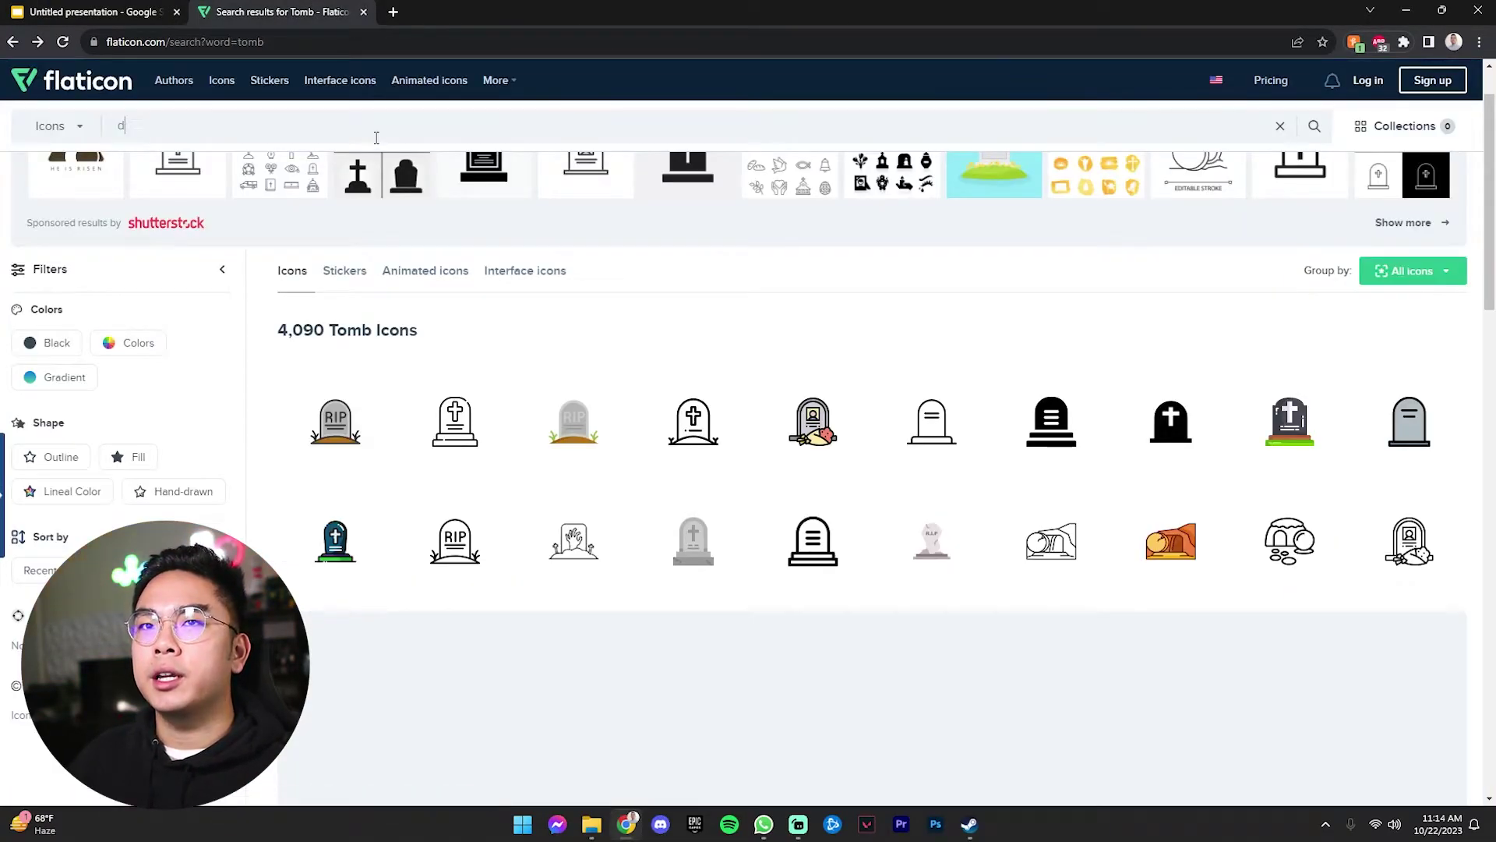
pyautogui.write('ead tree')
pyautogui.press('Return')
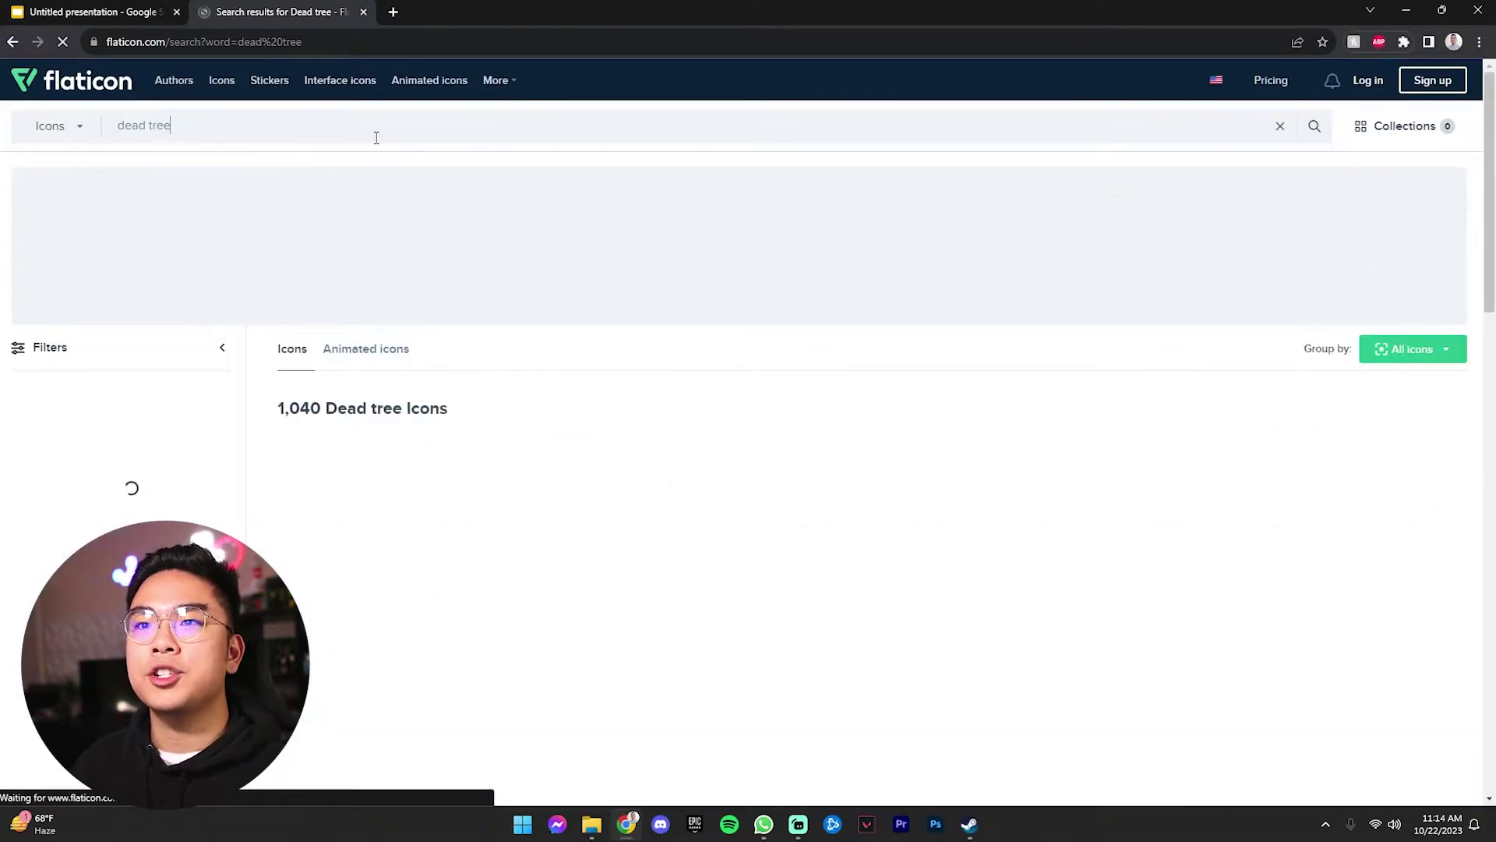
pyautogui.click(456, 495)
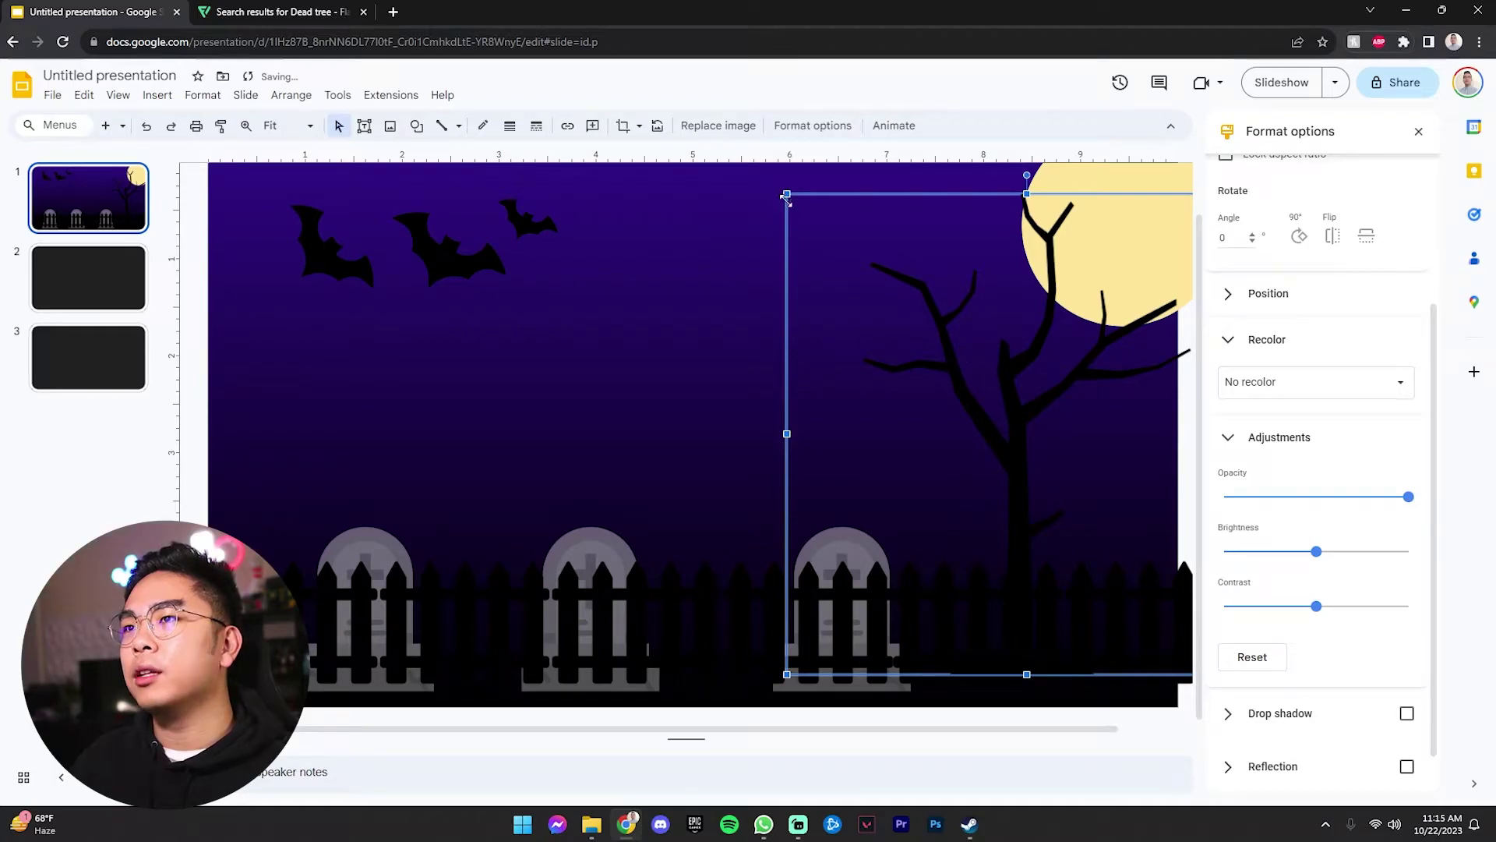
# Step: Paste the dead tree onto the first slide and resize it at the right side, with its branches reaching over the moon
pyautogui.moveTo(785, 194); pyautogui.dragTo(831, 239)
pyautogui.moveTo(915, 322)
pyautogui.mouseDown()
pyautogui.moveTo(896, 321)
pyautogui.moveTo(933, 328)
pyautogui.mouseUp()
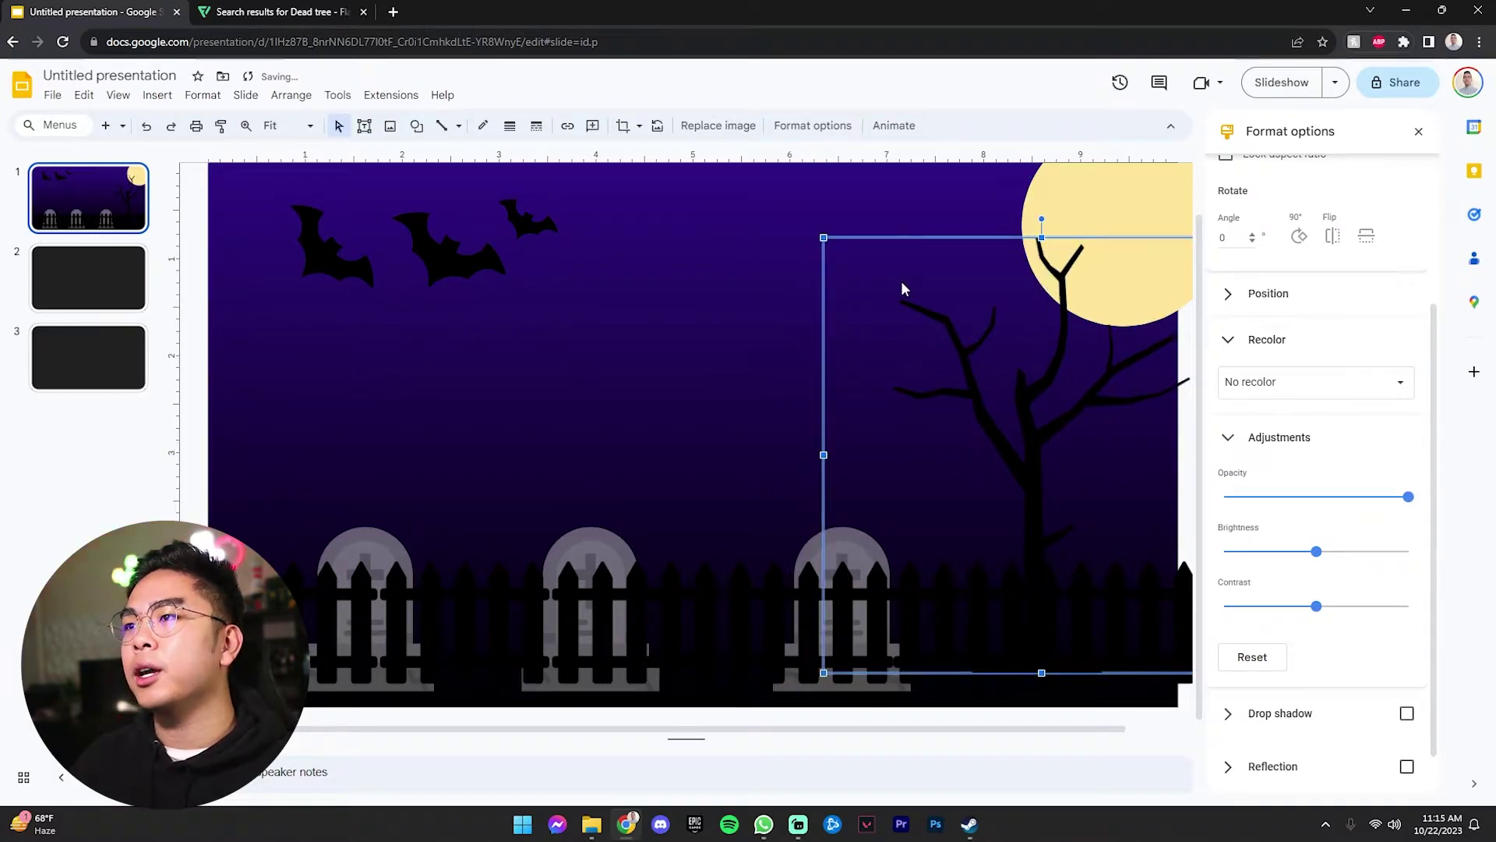
pyautogui.click(913, 200)
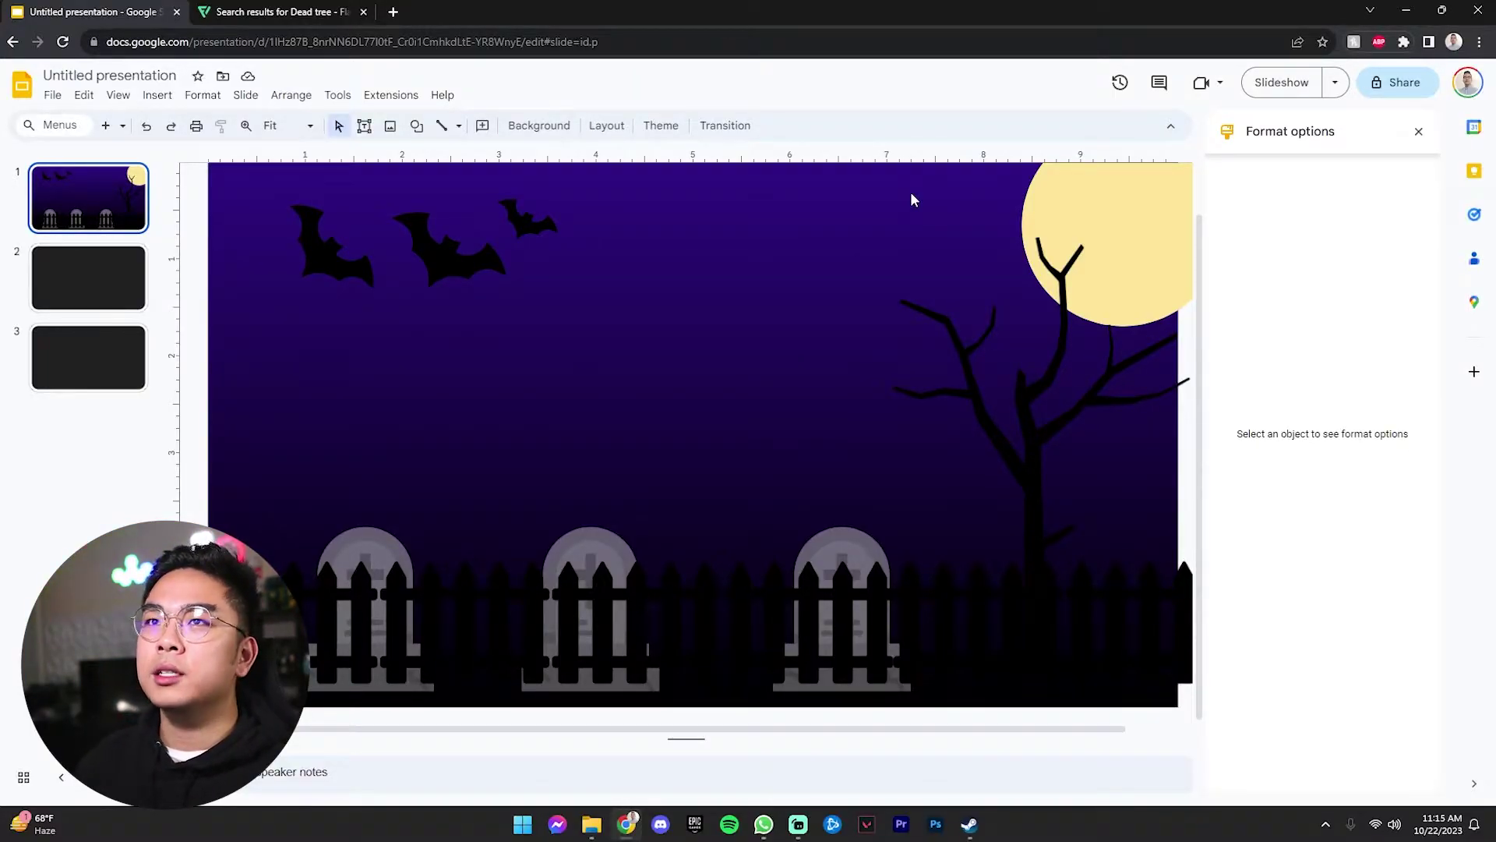
# Step: Search Flaticon for "cloud" and copy the solid black layered cloud bank icon as a PNG
pyautogui.click(282, 11)
pyautogui.click(132, 217)
pyautogui.hotkey('ctrl', 'a')
pyautogui.write('cloud')
pyautogui.press('Return')
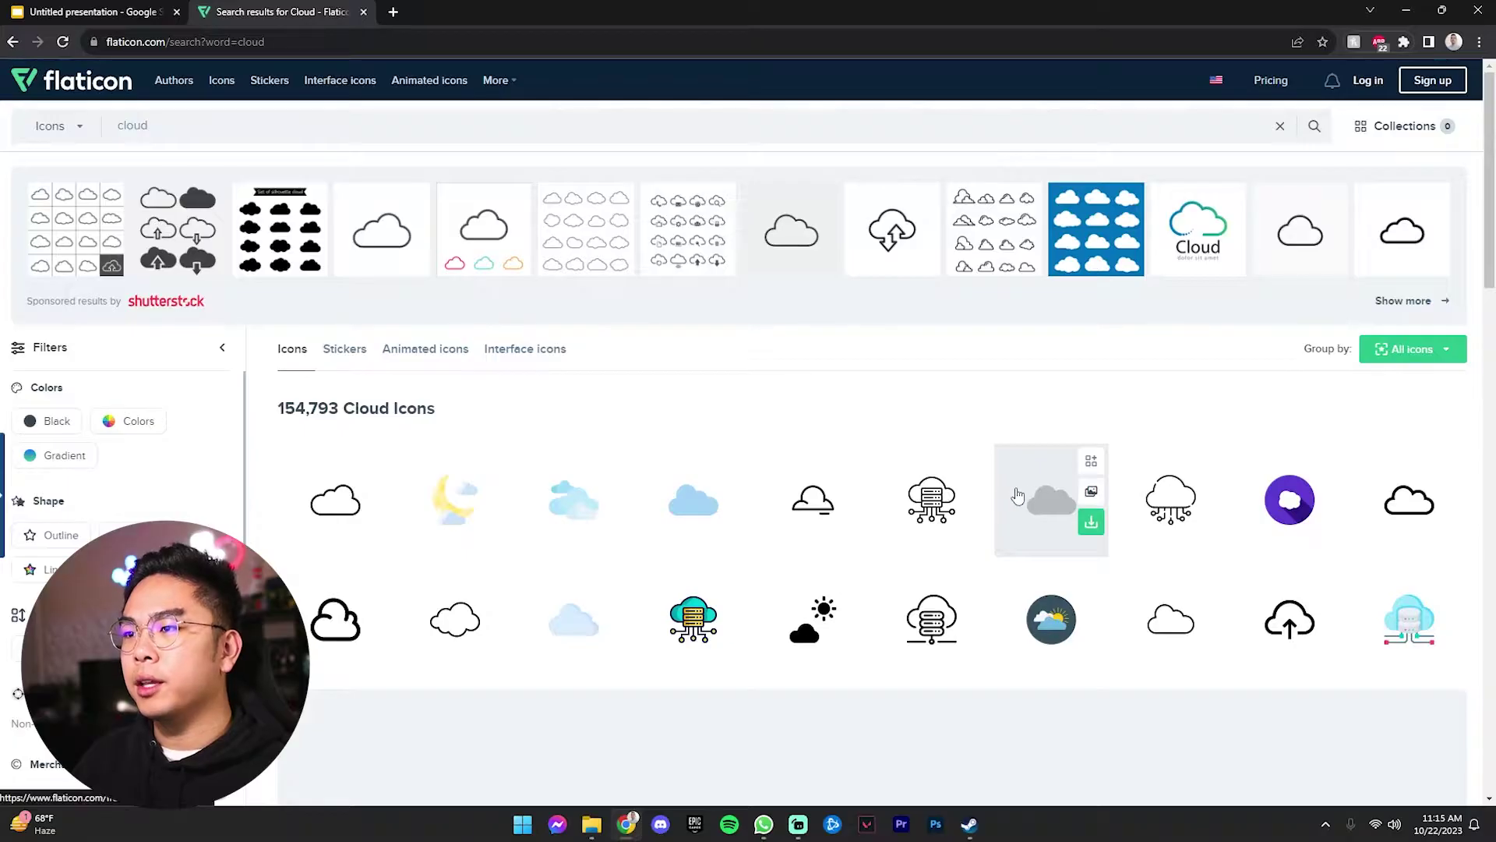
pyautogui.scroll(-9, 1013, 491)
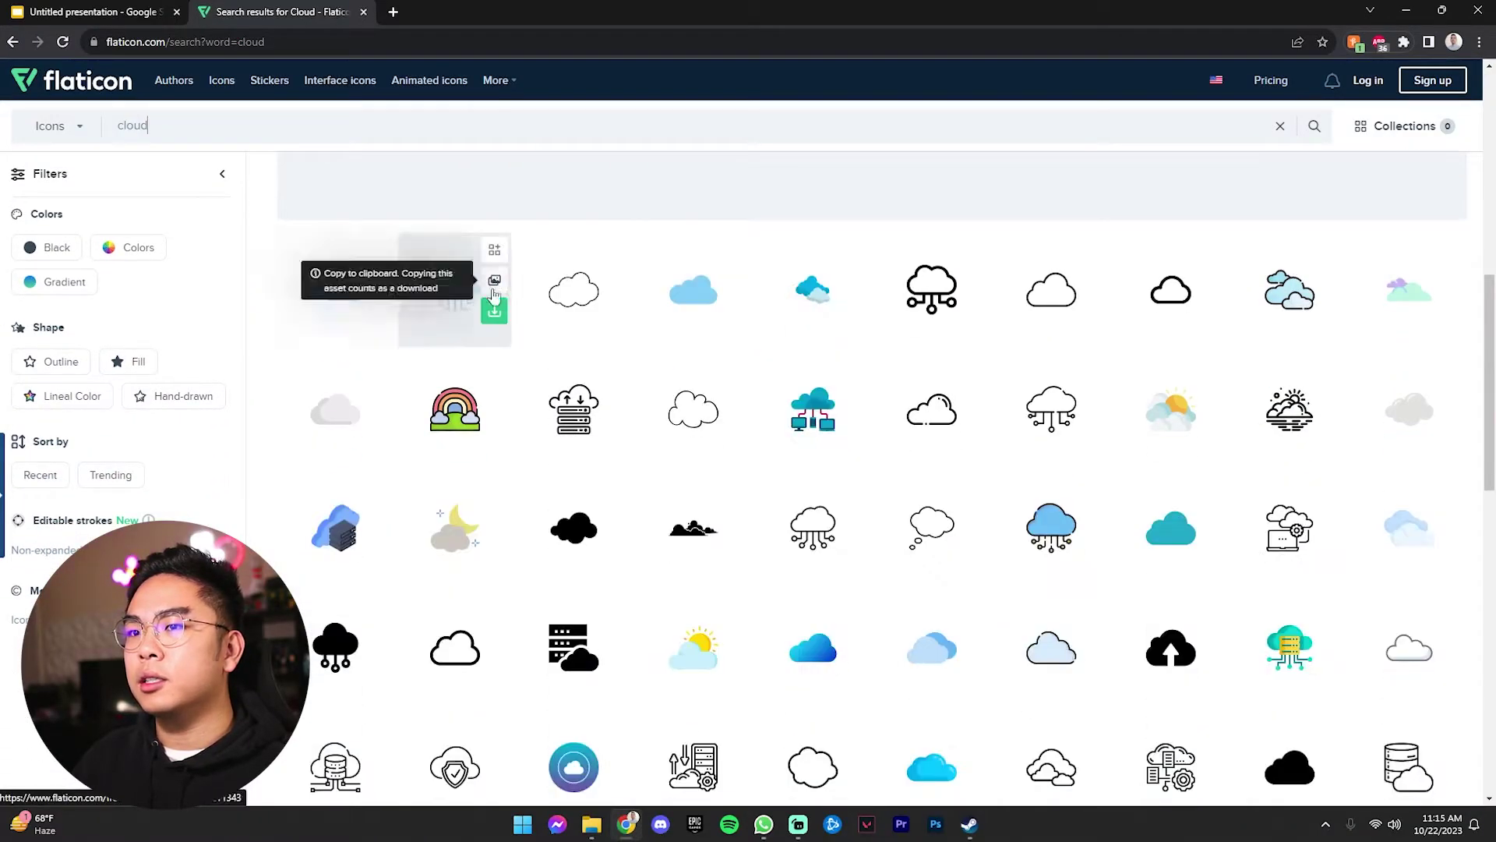
pyautogui.click(687, 526)
pyautogui.click(984, 190)
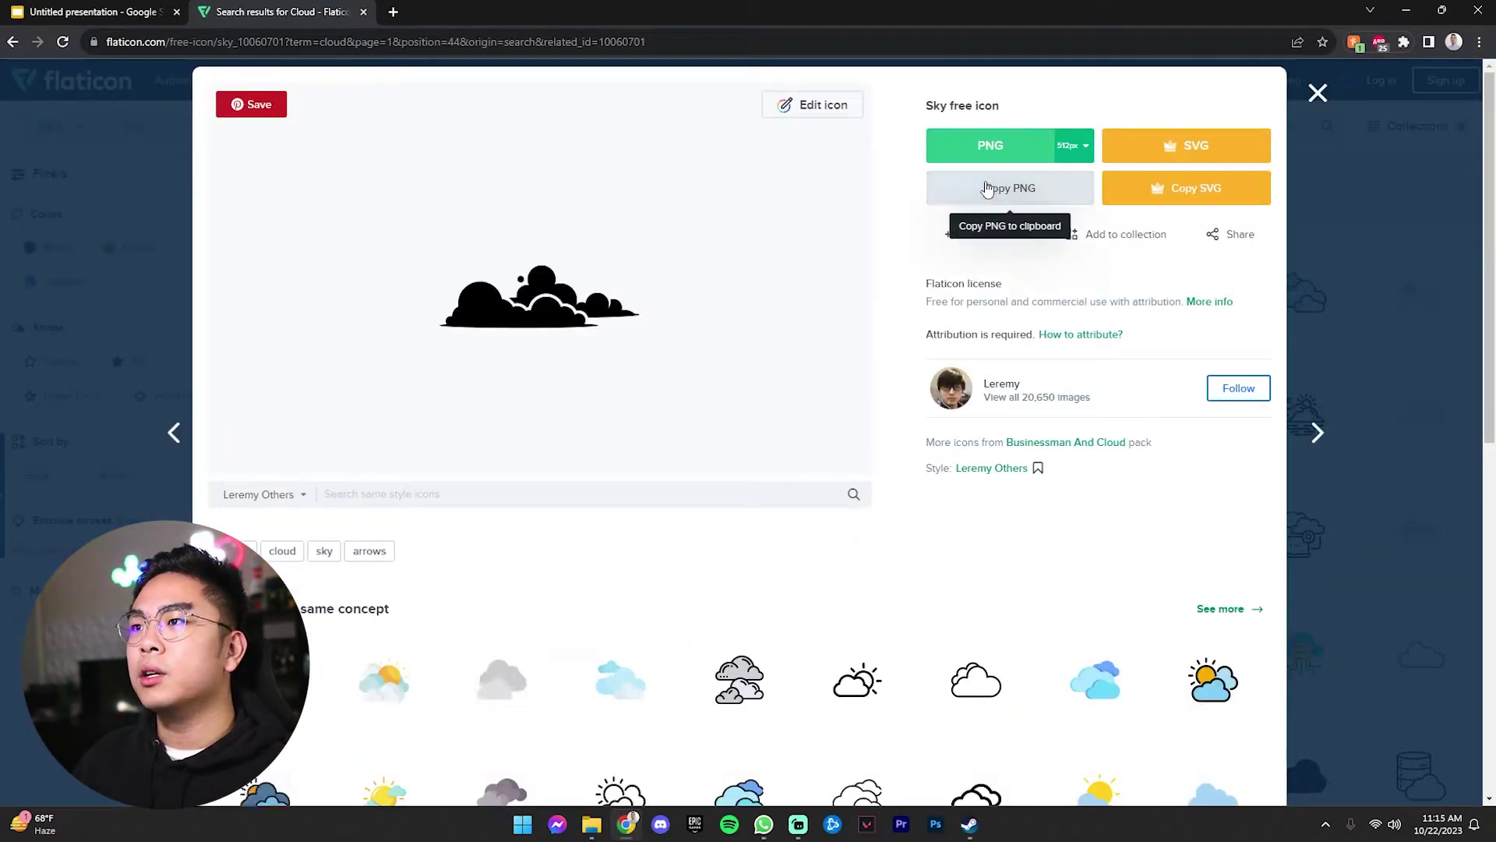
# Step: Switch back to the presentation, paste the cloud enlarged near the slide's upper edge and lower its opacity to about 40%
pyautogui.click(106, 9)
pyautogui.hotkey('ctrl', 'v')
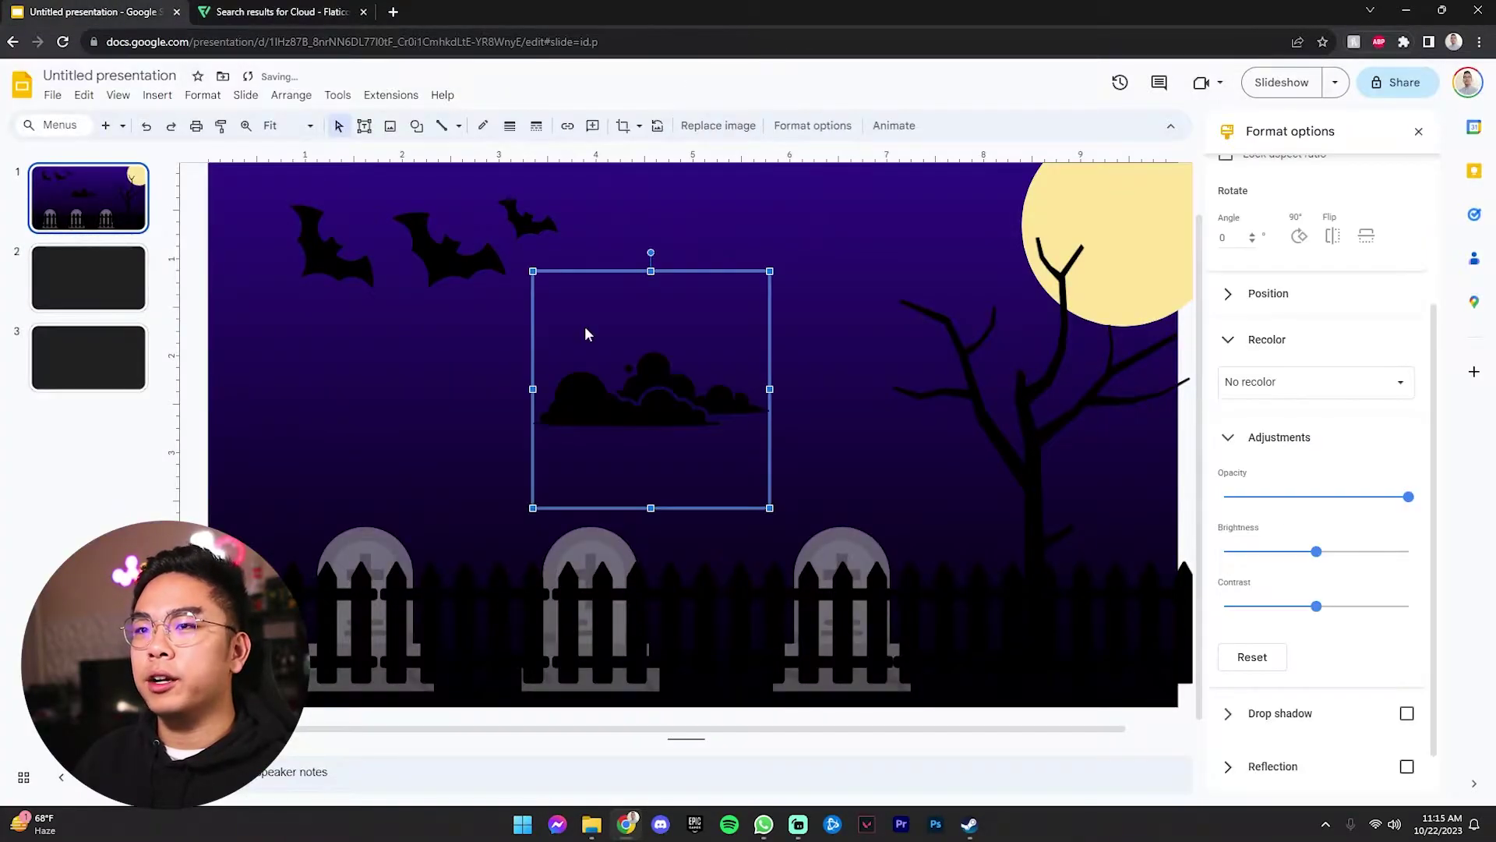
pyautogui.moveTo(769, 507); pyautogui.dragTo(746, 324)
pyautogui.moveTo(1408, 497); pyautogui.dragTo(1300, 503)
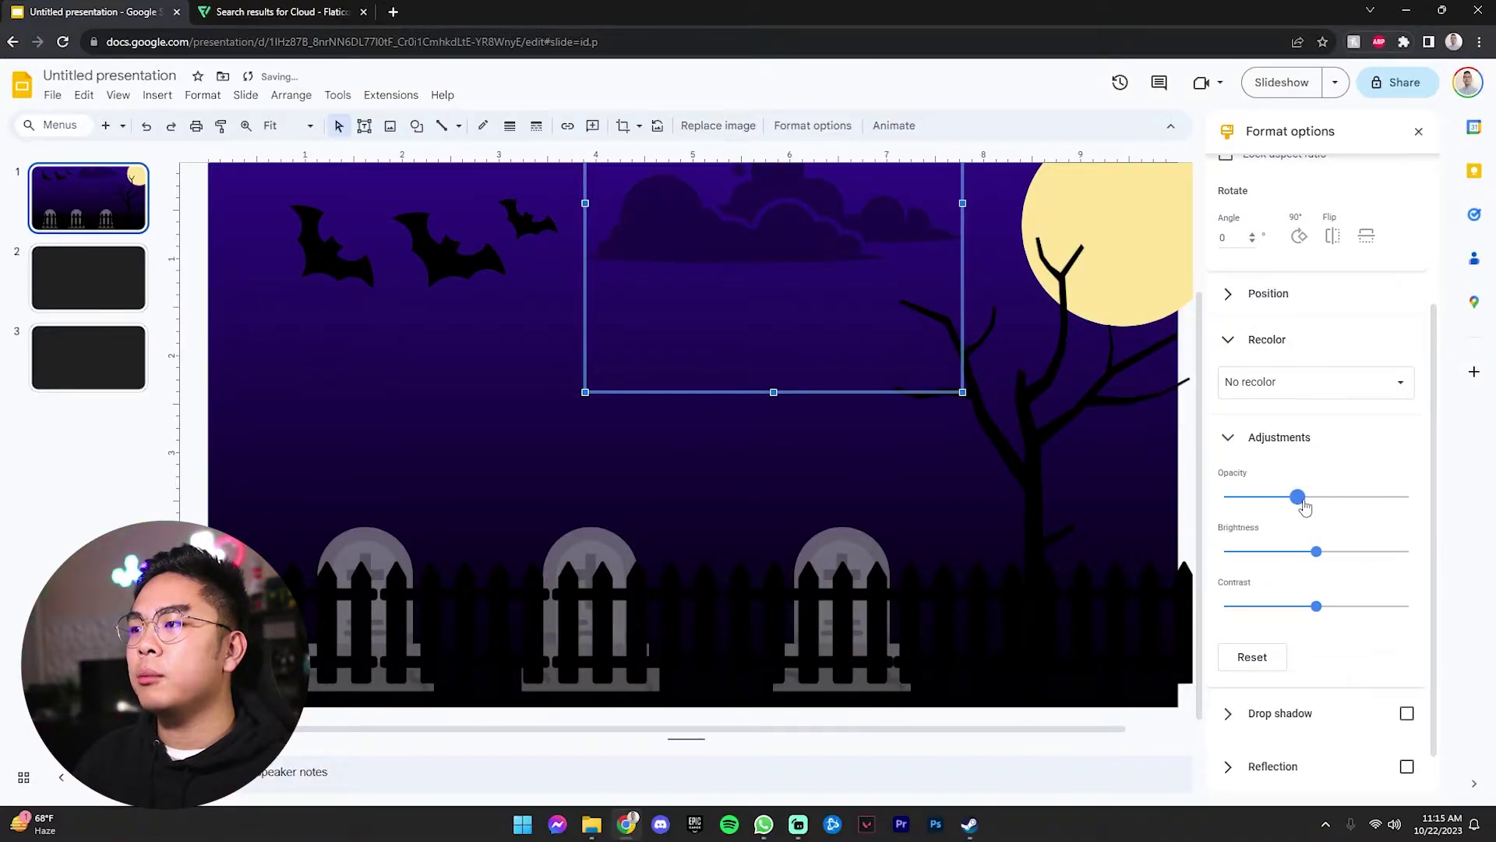
# Step: Move the cloud right until it meets the moon's edge and send it to the back
pyautogui.moveTo(736, 301); pyautogui.dragTo(848, 310)
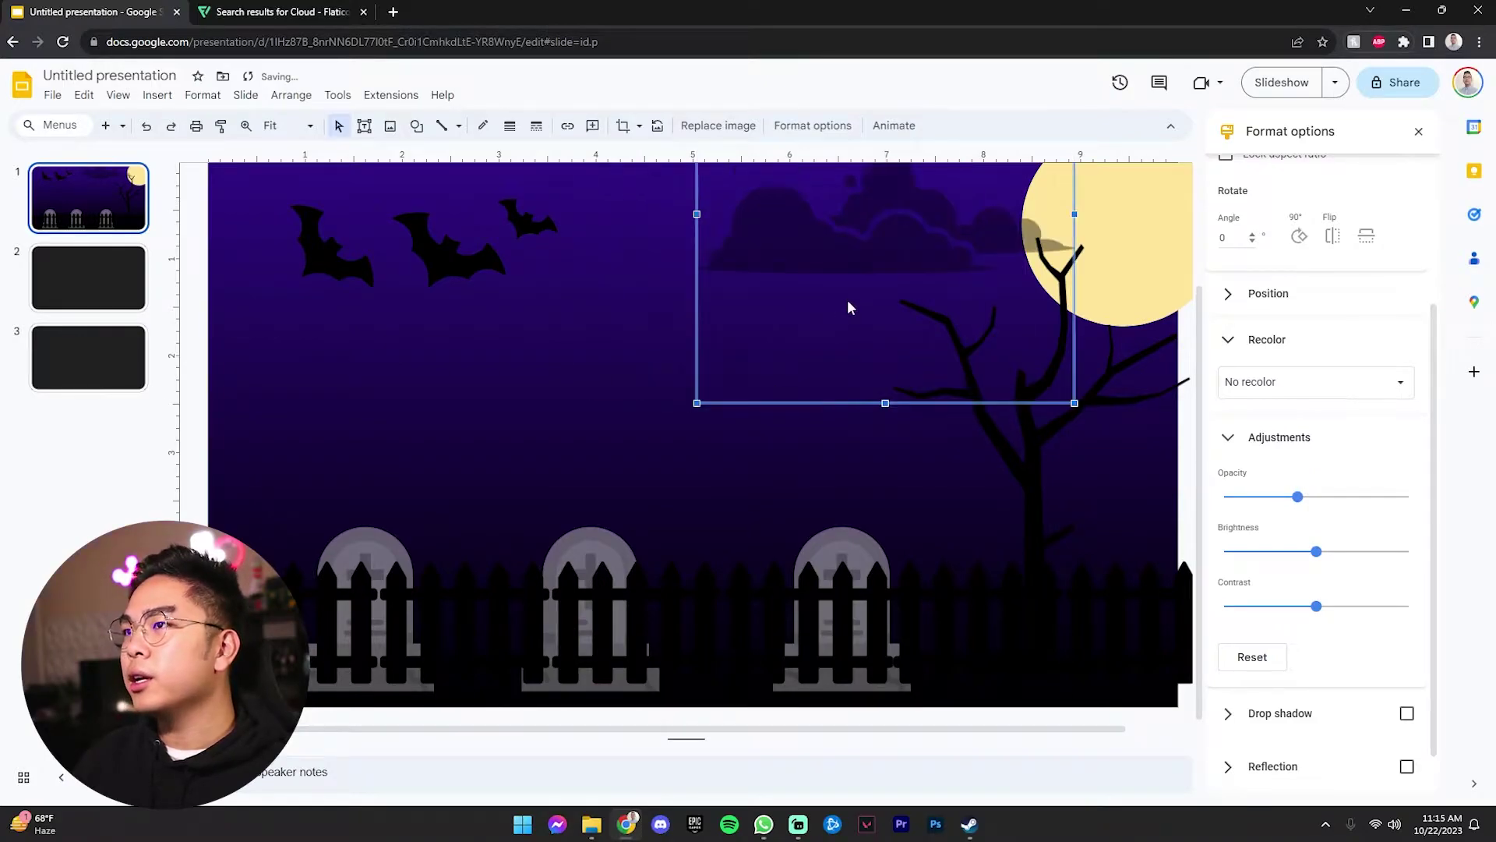
pyautogui.rightClick(839, 303)
pyautogui.moveTo(895, 466)
pyautogui.click(1099, 521)
pyautogui.moveTo(882, 264); pyautogui.dragTo(897, 260)
pyautogui.hotkey('ctrl', 'z')
# Step: Place a copy of the cloud at the upper left of the slide and send it behind the bats
pyautogui.click(822, 211)
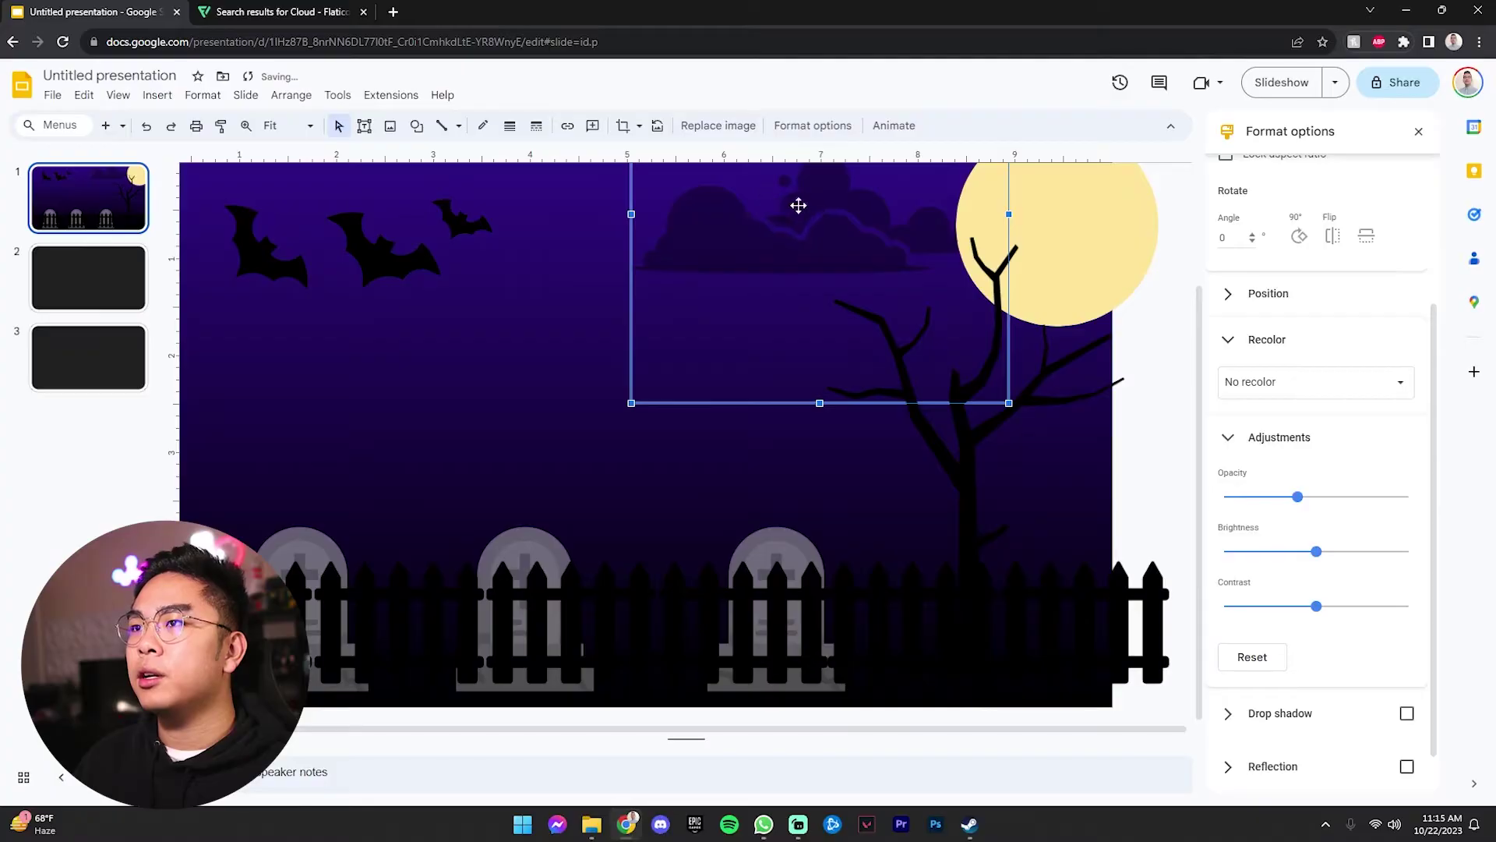
pyautogui.scroll(2, 792, 224)
pyautogui.moveTo(802, 362); pyautogui.dragTo(530, 374)
pyautogui.rightClick(529, 374)
pyautogui.moveTo(616, 454)
pyautogui.click(822, 535)
pyautogui.click(852, 287)
pyautogui.scroll(-1, 856, 283)
pyautogui.scroll(-2, 856, 283)
pyautogui.click(1166, 397)
pyautogui.click(1099, 705)
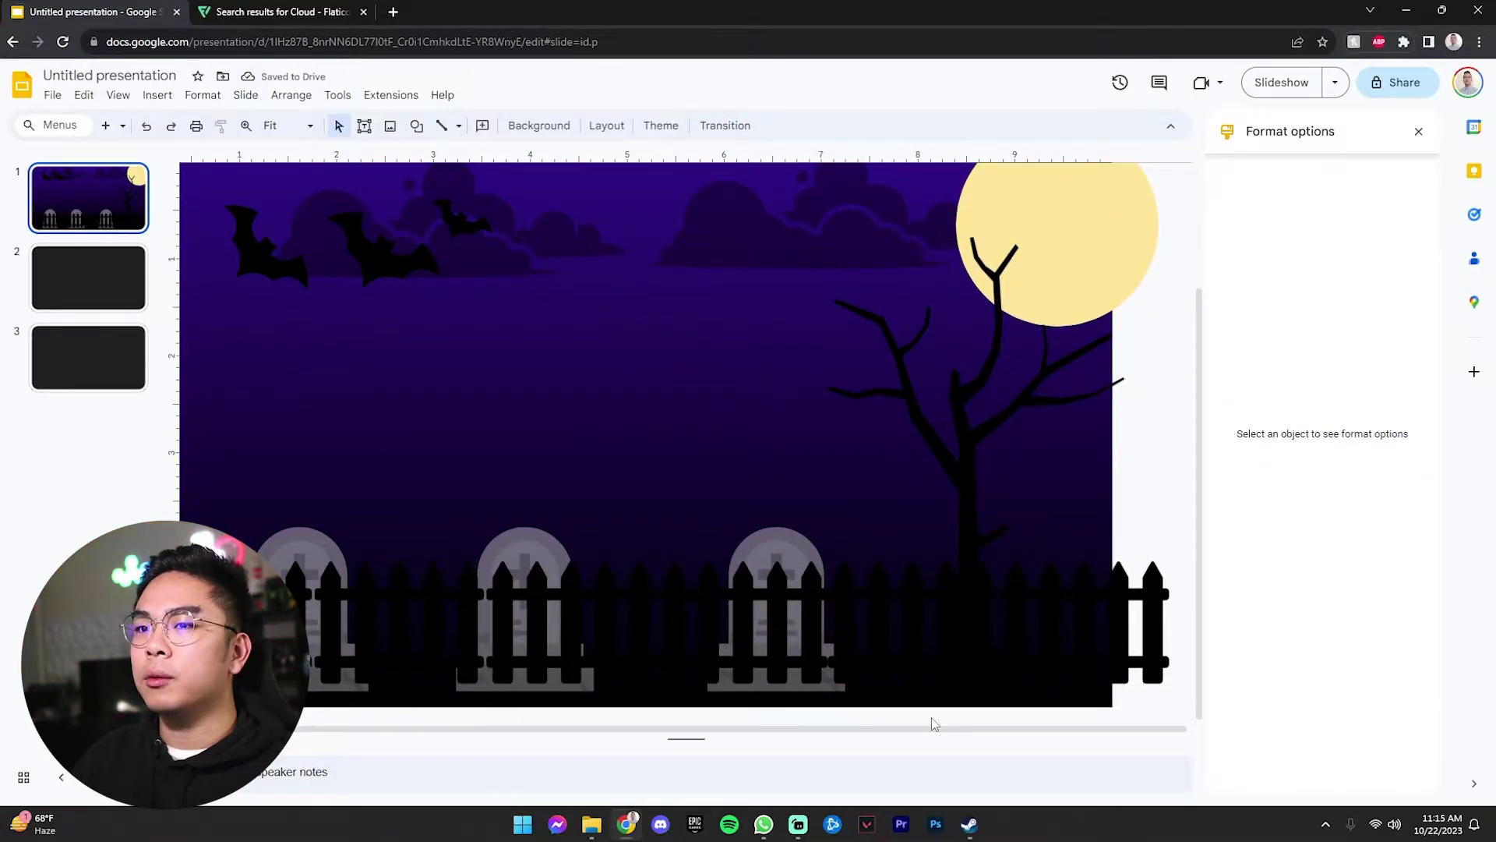
pyautogui.moveTo(949, 731); pyautogui.dragTo(887, 730)
# Step: Switch to Flaticon, search for "pumpkin" and copy the orange jack-o'-lantern icon with a green stem as a PNG
pyautogui.hotkey('ctrl', 'Tab')
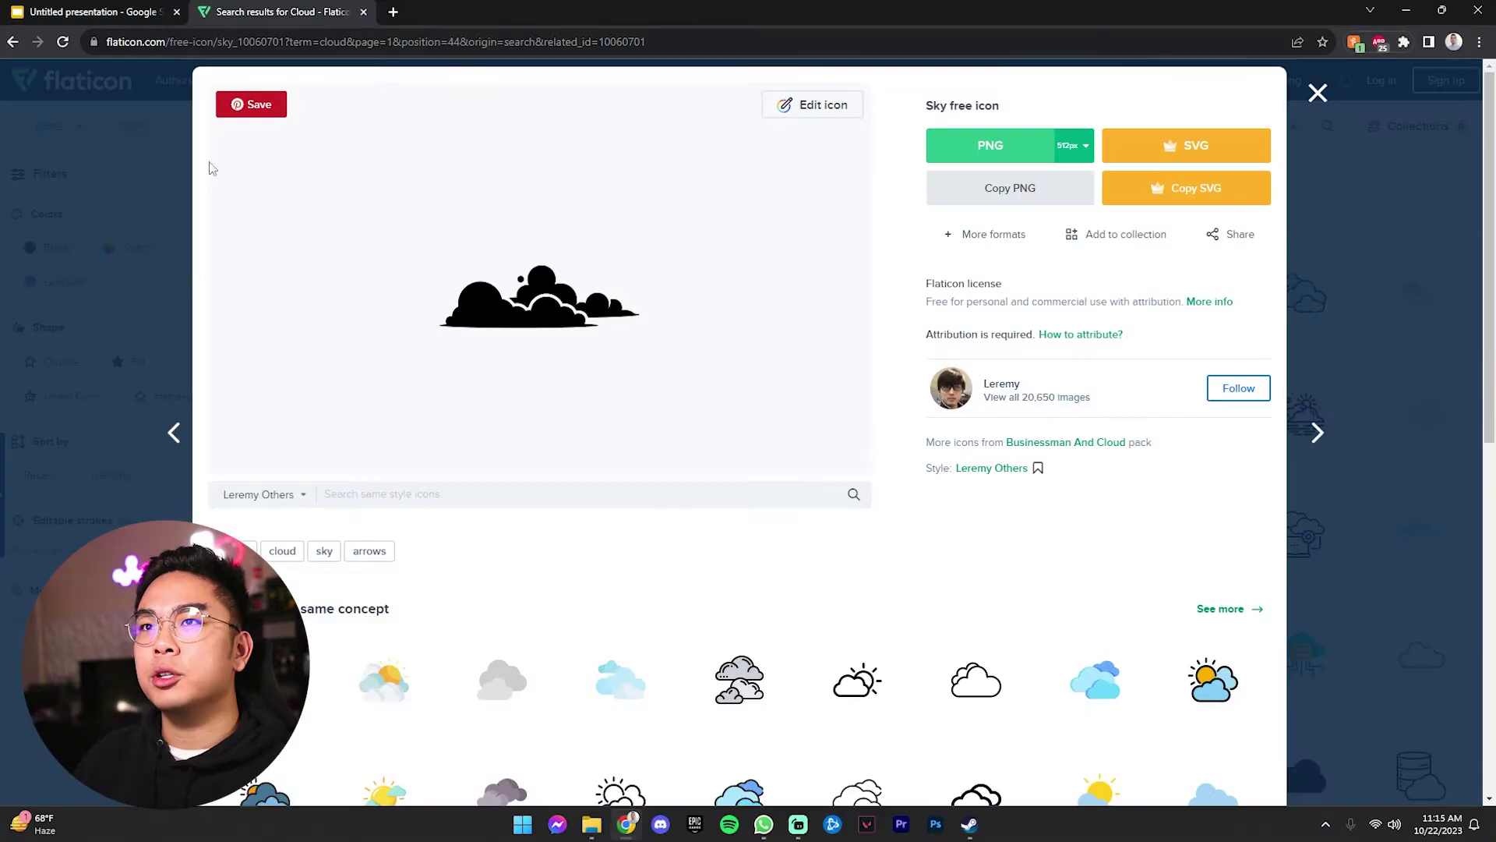
pyautogui.press('Escape')
pyautogui.click(409, 137)
pyautogui.write('p')
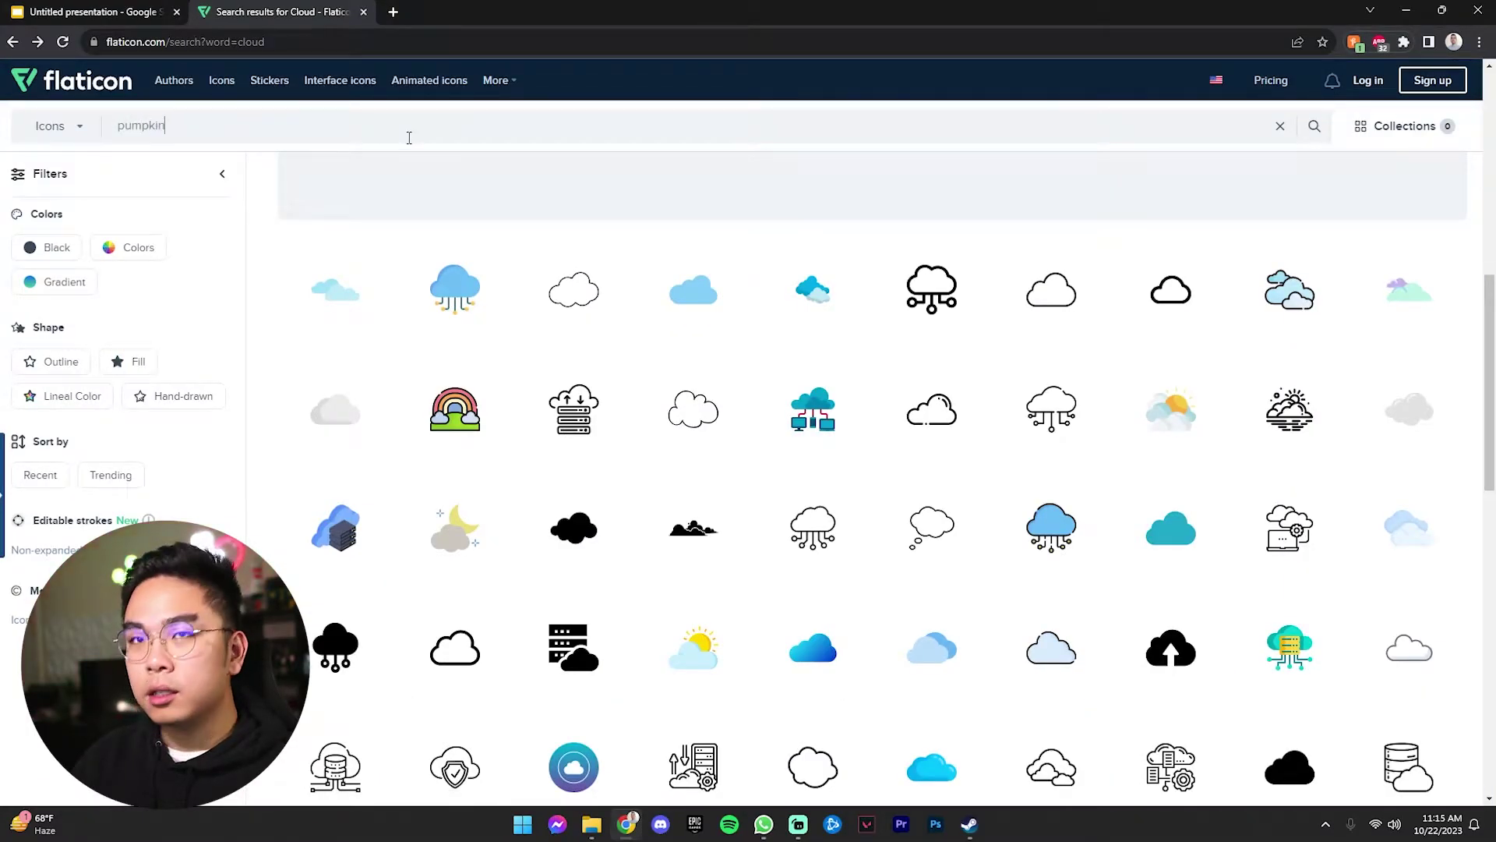
pyautogui.write('umpkin')
pyautogui.press('Return')
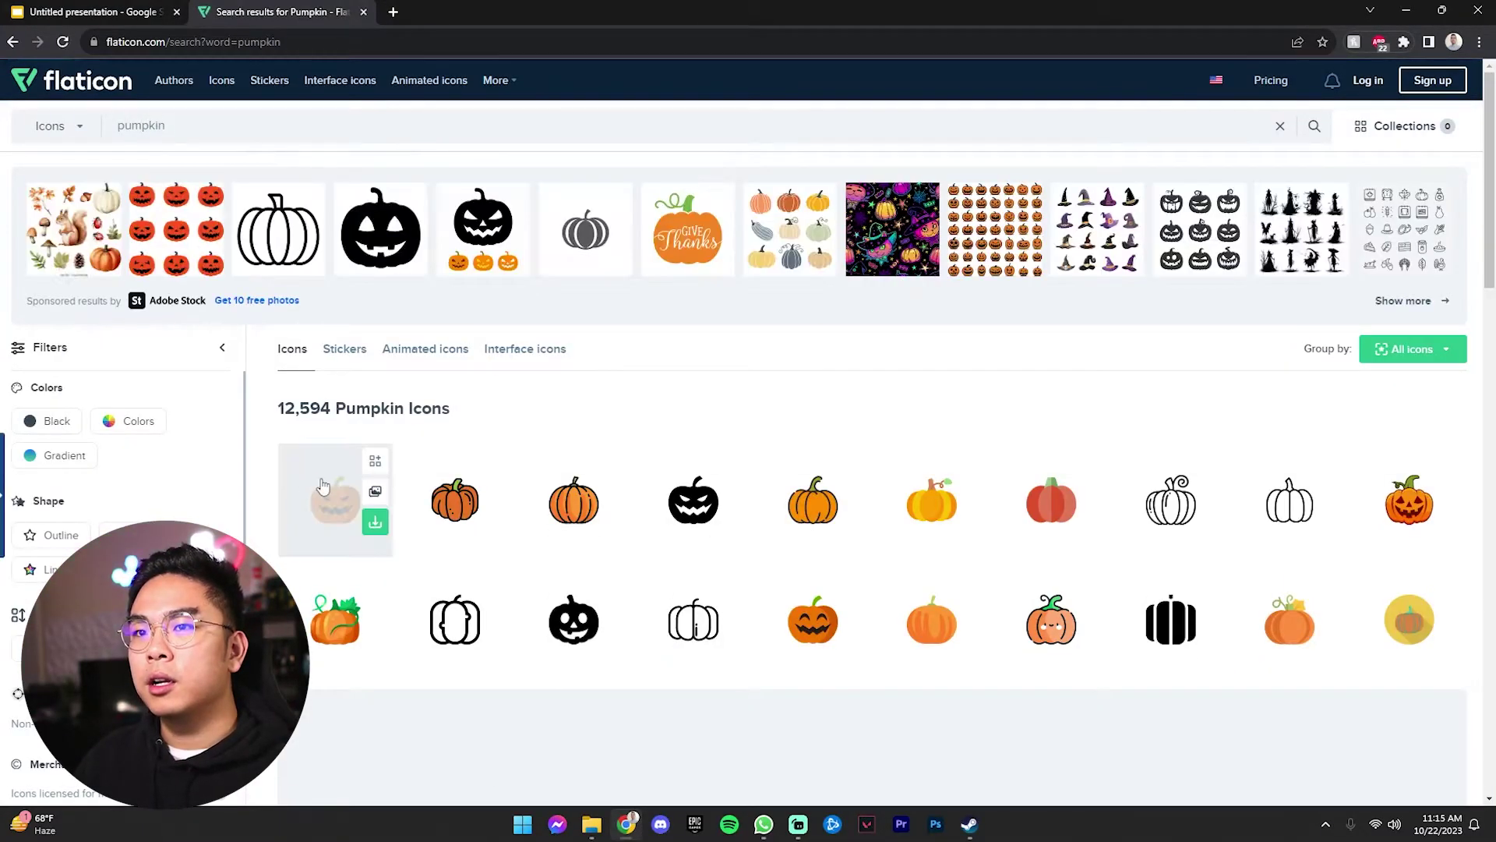
pyautogui.click(323, 486)
pyautogui.click(998, 195)
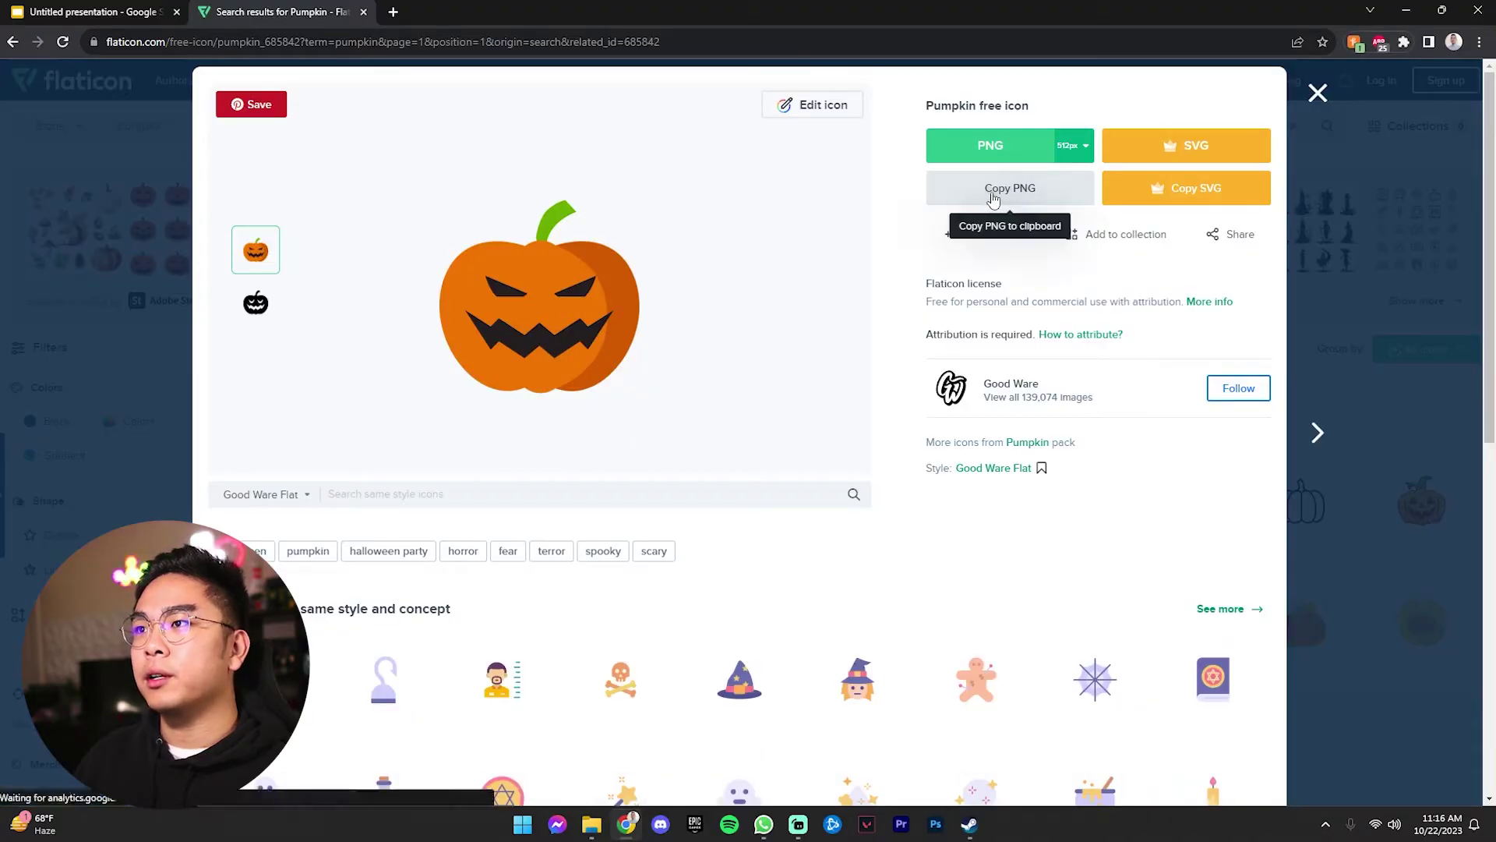
# Step: Switch back to the presentation and paste the pumpkin, shrinking it to place one at the lower-left corner and another beside the third tombstone
pyautogui.hotkey('ctrl', 'Tab')
pyautogui.hotkey('ctrl', 'v')
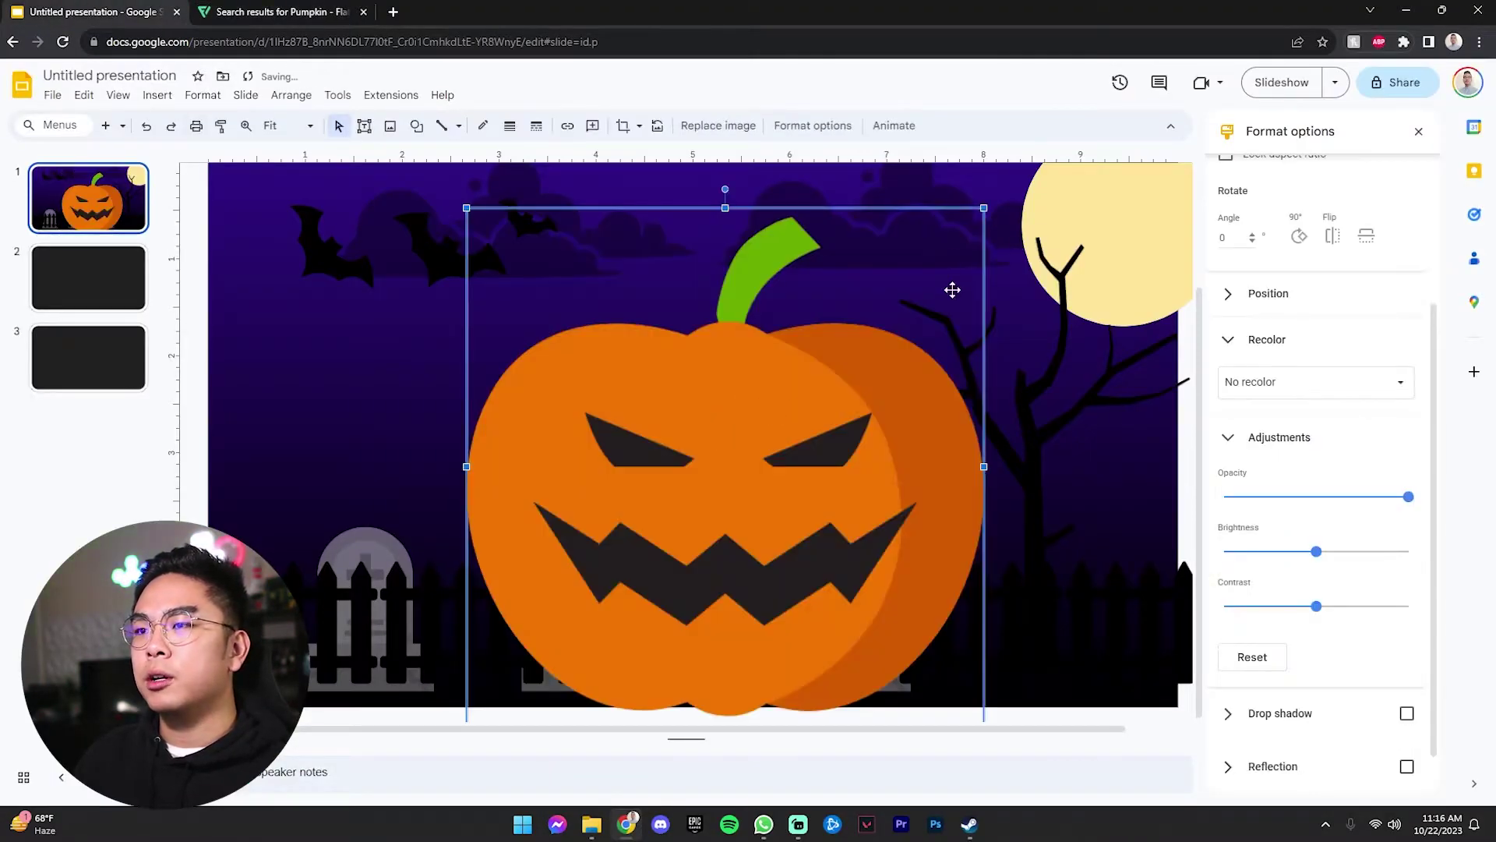
pyautogui.moveTo(984, 208); pyautogui.dragTo(568, 618)
pyautogui.moveTo(528, 678); pyautogui.dragTo(321, 655)
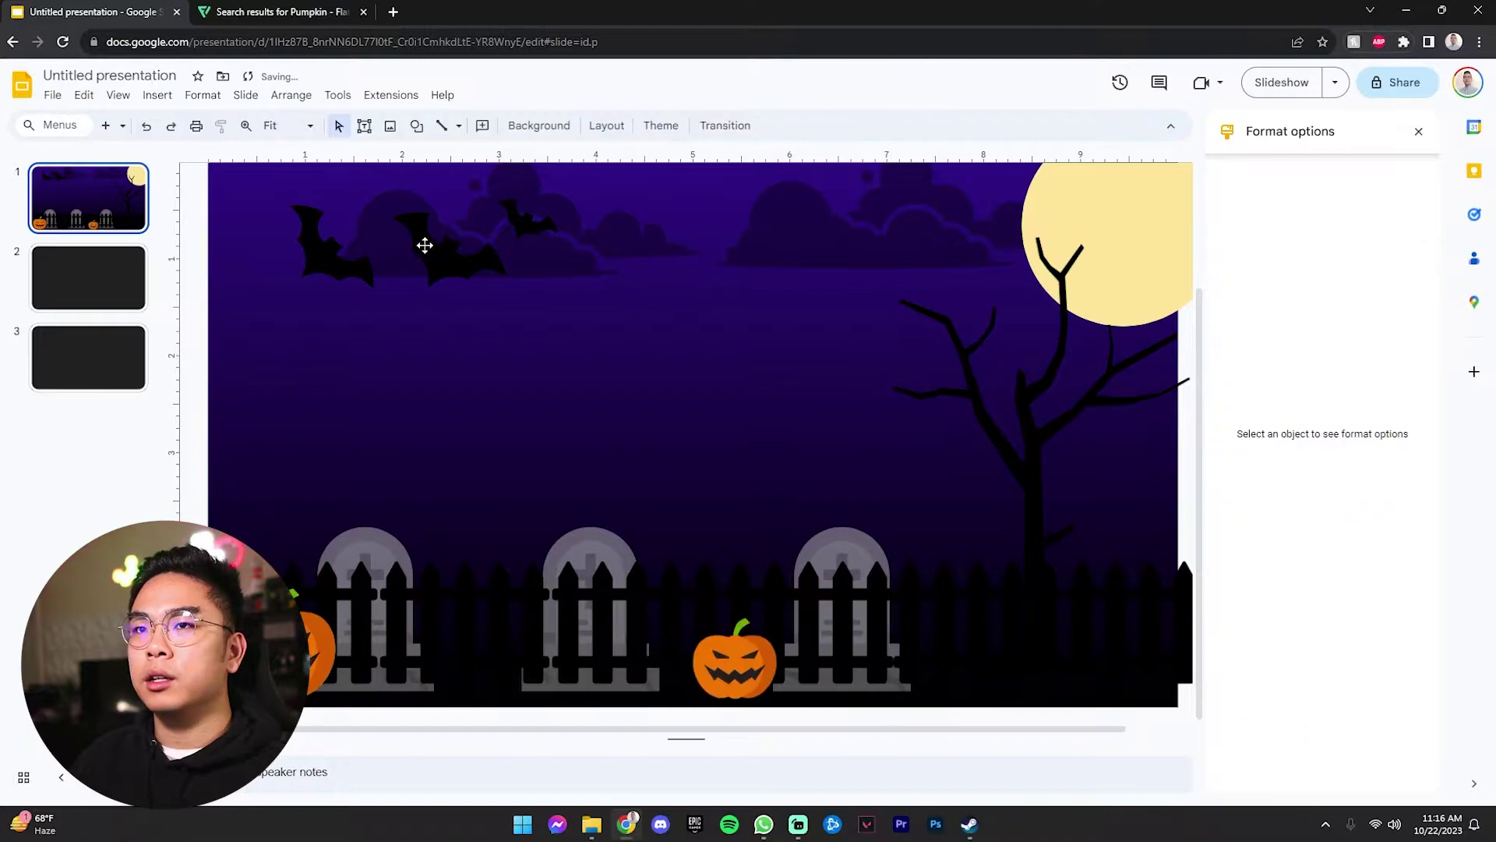
# Step: Shift the three bats further left across the upper-left part of the sky
pyautogui.click(424, 244)
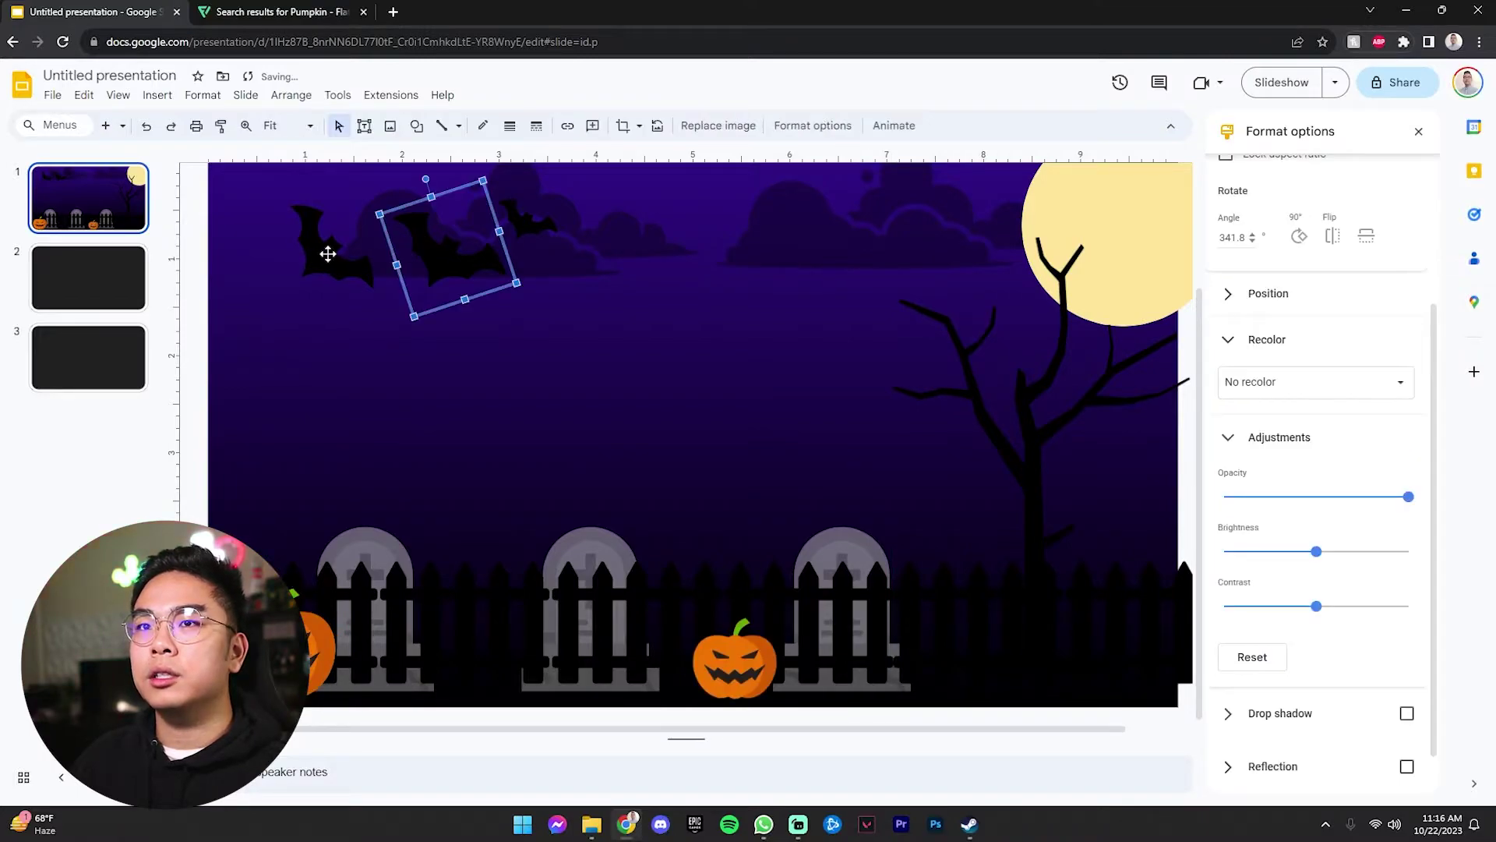
pyautogui.moveTo(335, 242); pyautogui.dragTo(273, 241)
pyautogui.moveTo(434, 260); pyautogui.dragTo(404, 271)
pyautogui.click(527, 224)
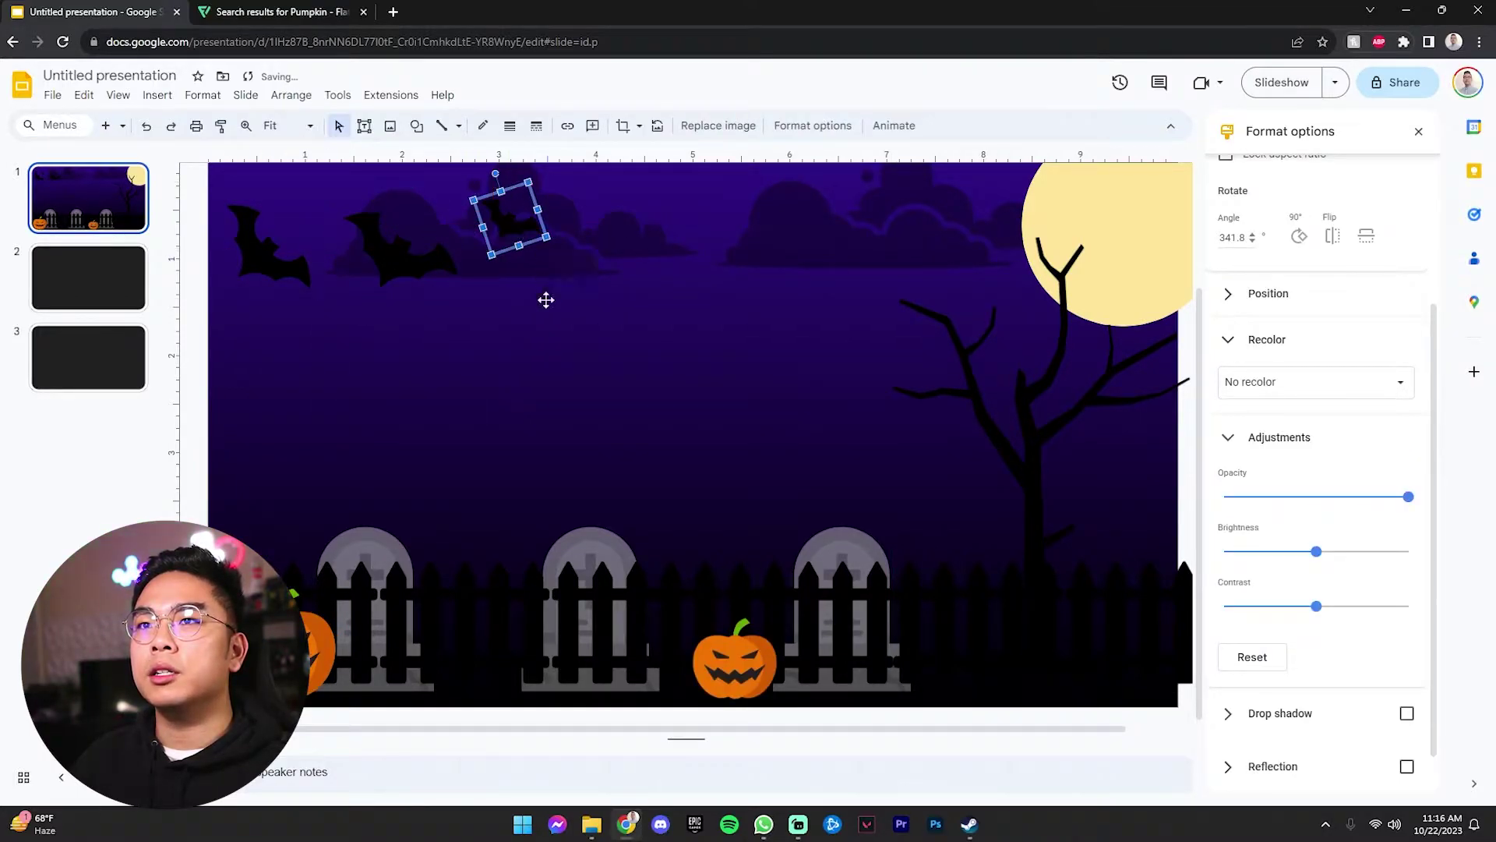
# Step: Add a text box in the middle of the slide reading "MY HALLOWEEN" and "PRESENTATION" on two lines
pyautogui.click(211, 408)
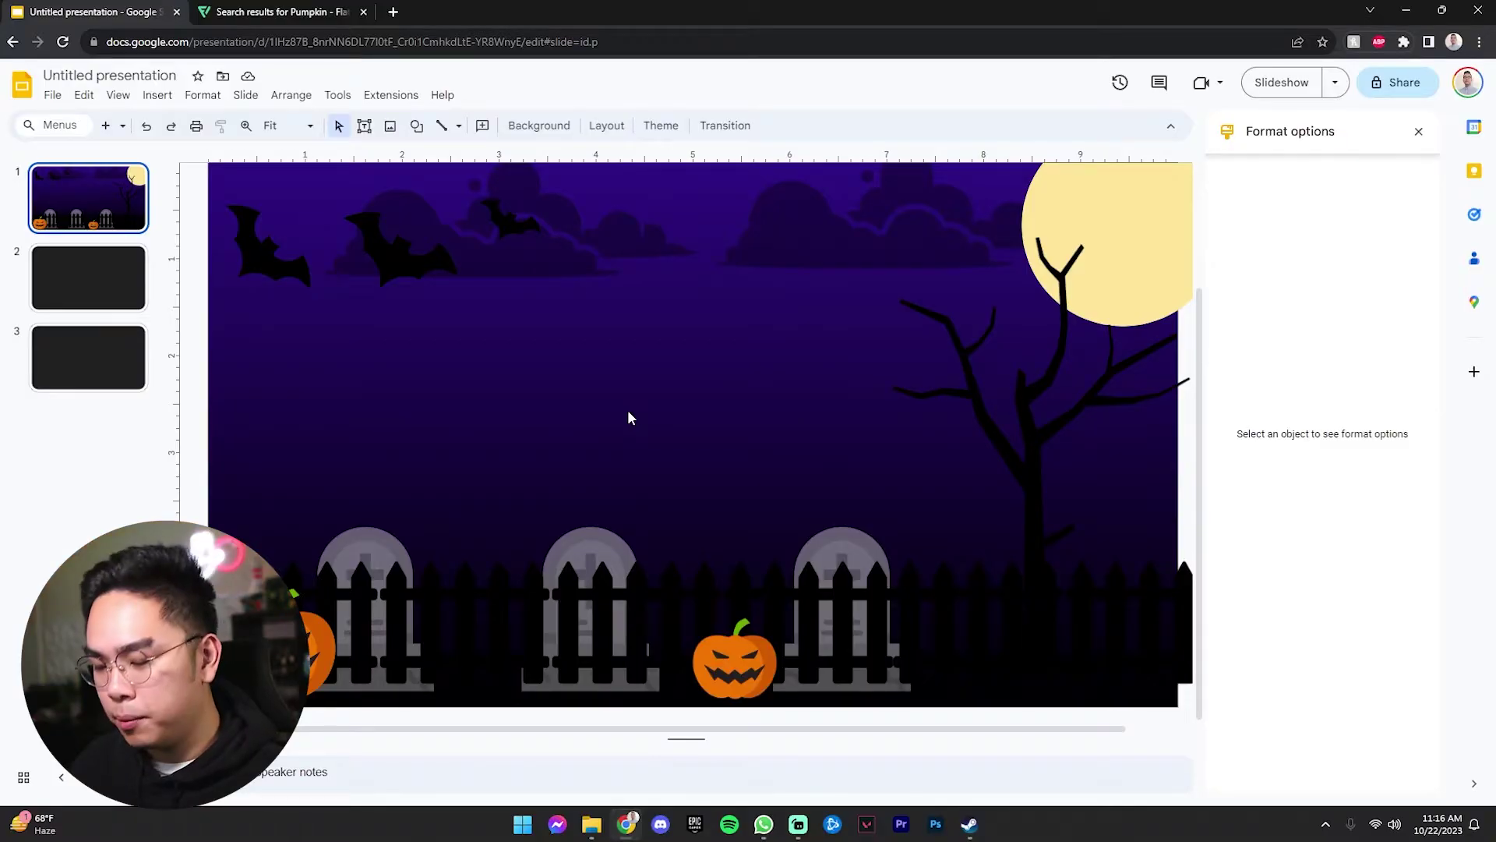
pyautogui.click(159, 97)
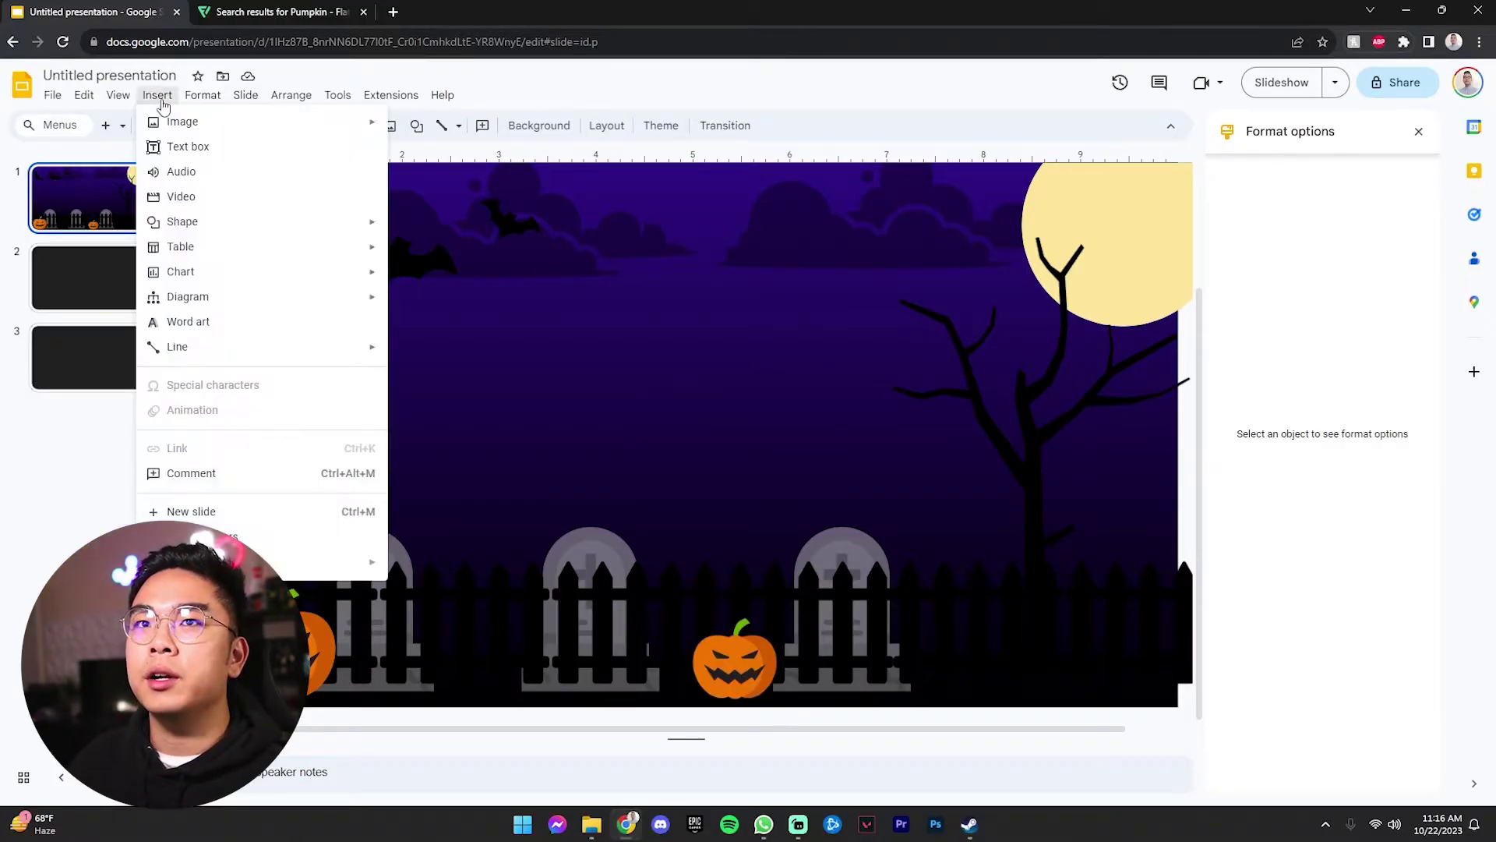
pyautogui.click(187, 147)
pyautogui.moveTo(485, 363); pyautogui.dragTo(934, 405)
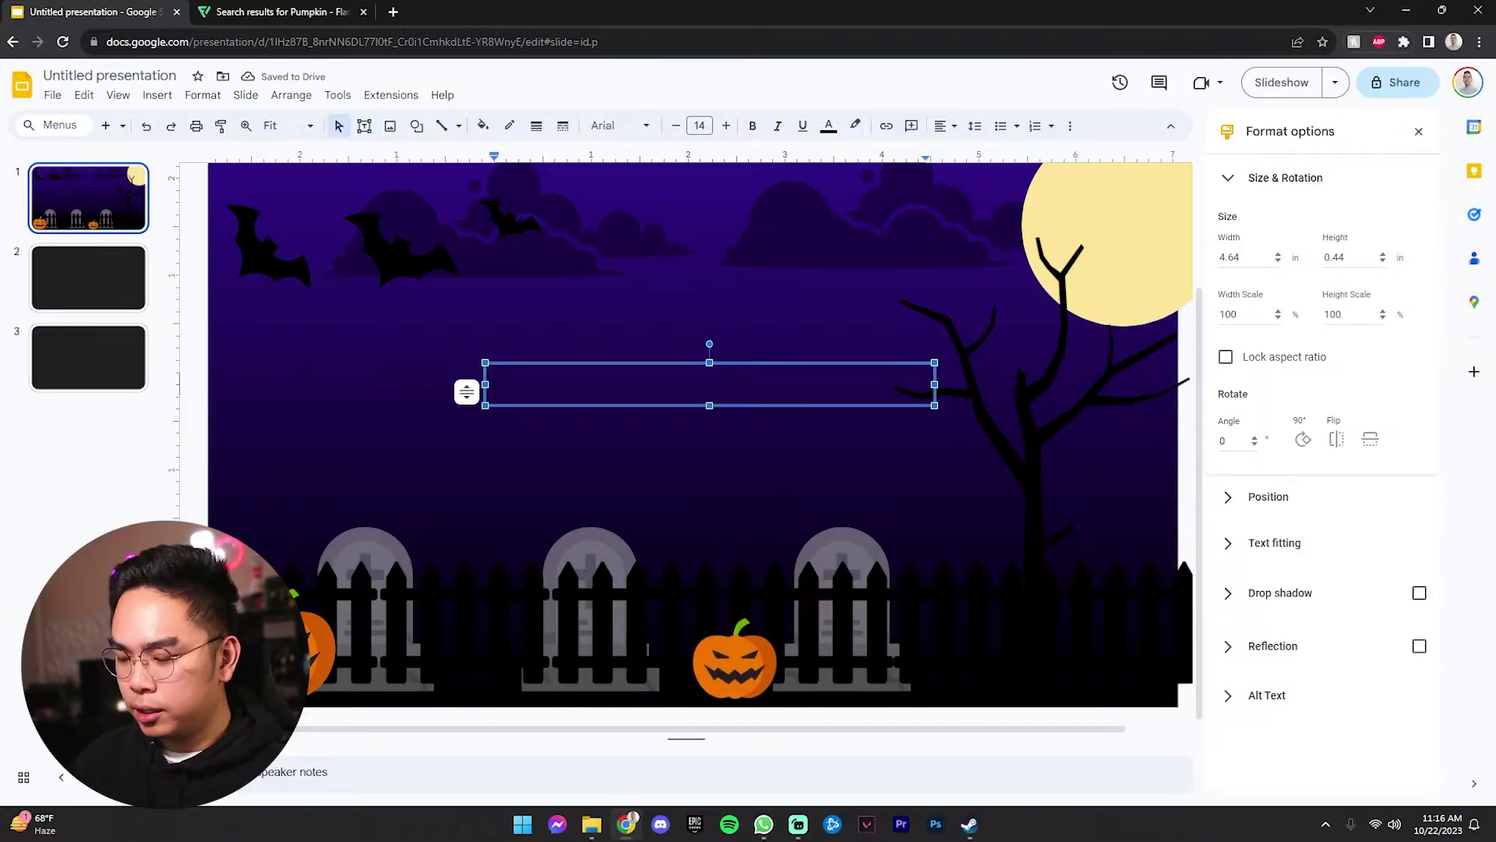
pyautogui.write('MY HALLOWEEN')
pyautogui.press('Return')
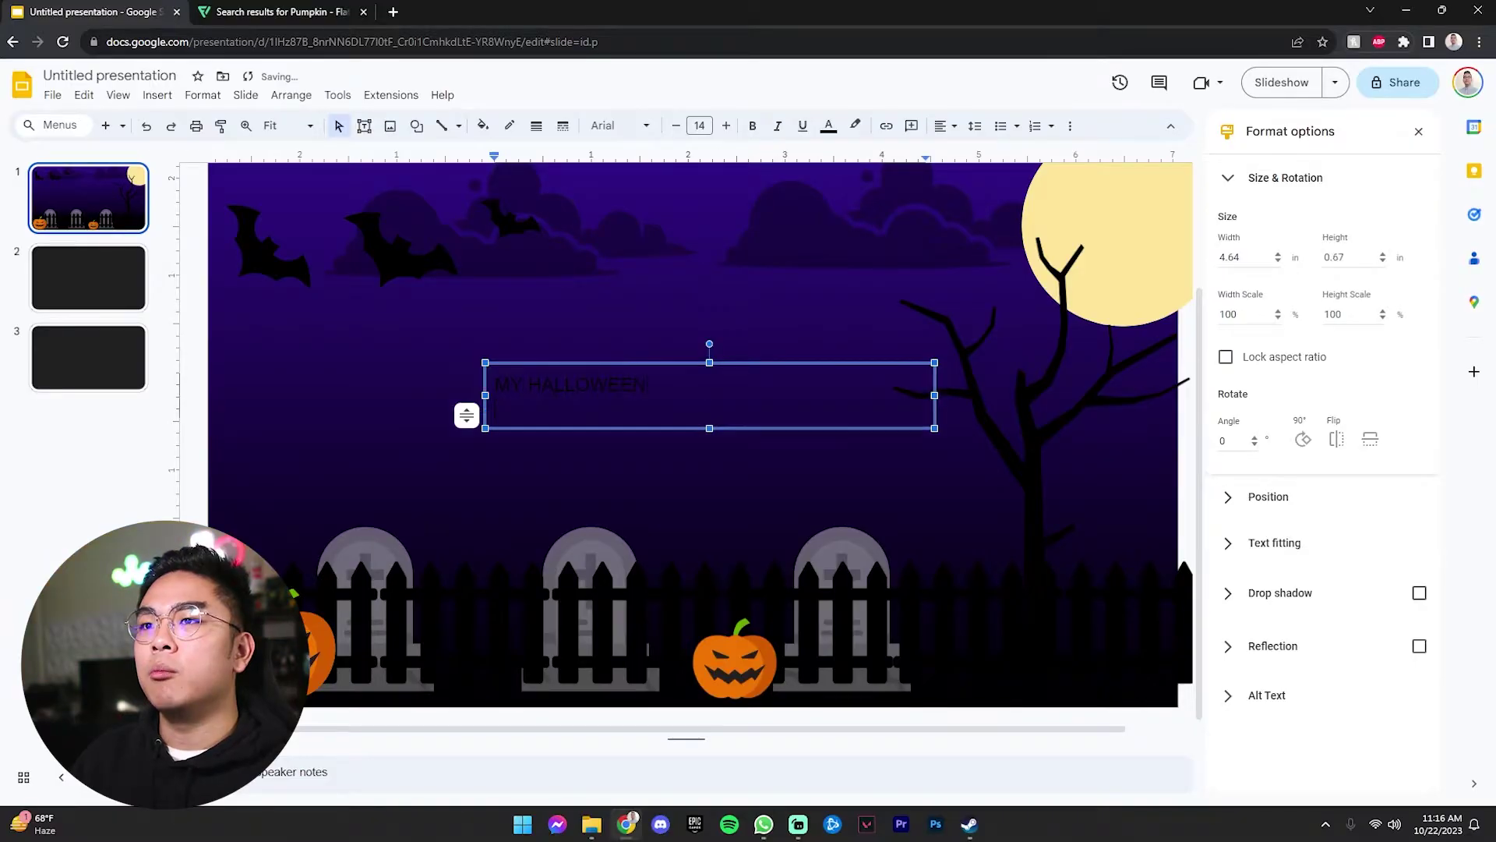
pyautogui.write('PRESENTATION')
# Step: Make all of the title text bold and set its font size to 60
pyautogui.hotkey('ctrl', 'a')
pyautogui.click(753, 126)
pyautogui.click(727, 126)
pyautogui.click(727, 126)
pyautogui.click(727, 127)
pyautogui.click(729, 127)
pyautogui.click(726, 126)
pyautogui.click(727, 125)
pyautogui.click(726, 126)
pyautogui.click(726, 126)
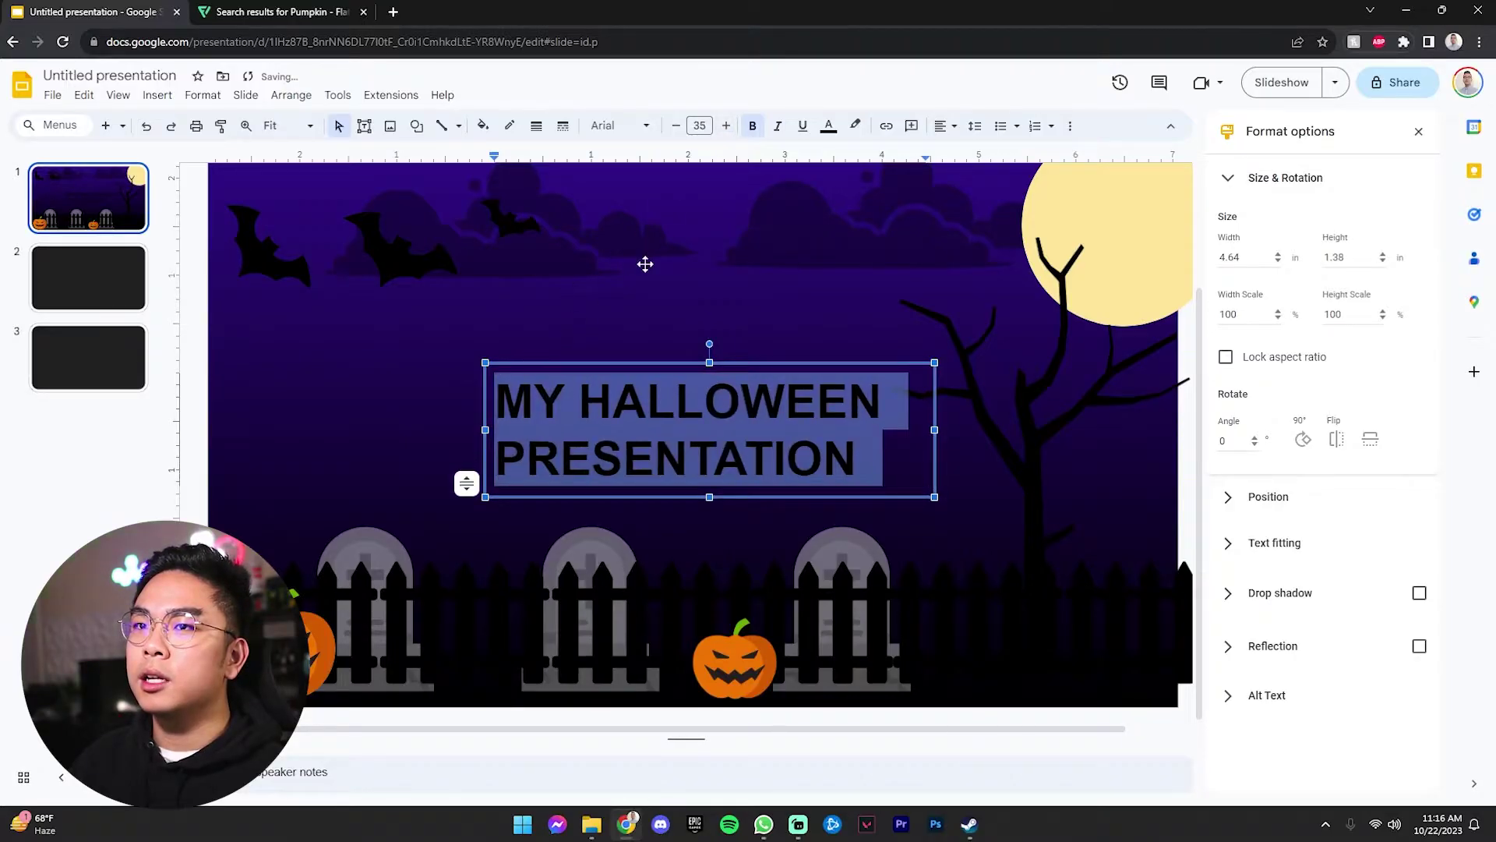
pyautogui.click(700, 125)
pyautogui.click(700, 478)
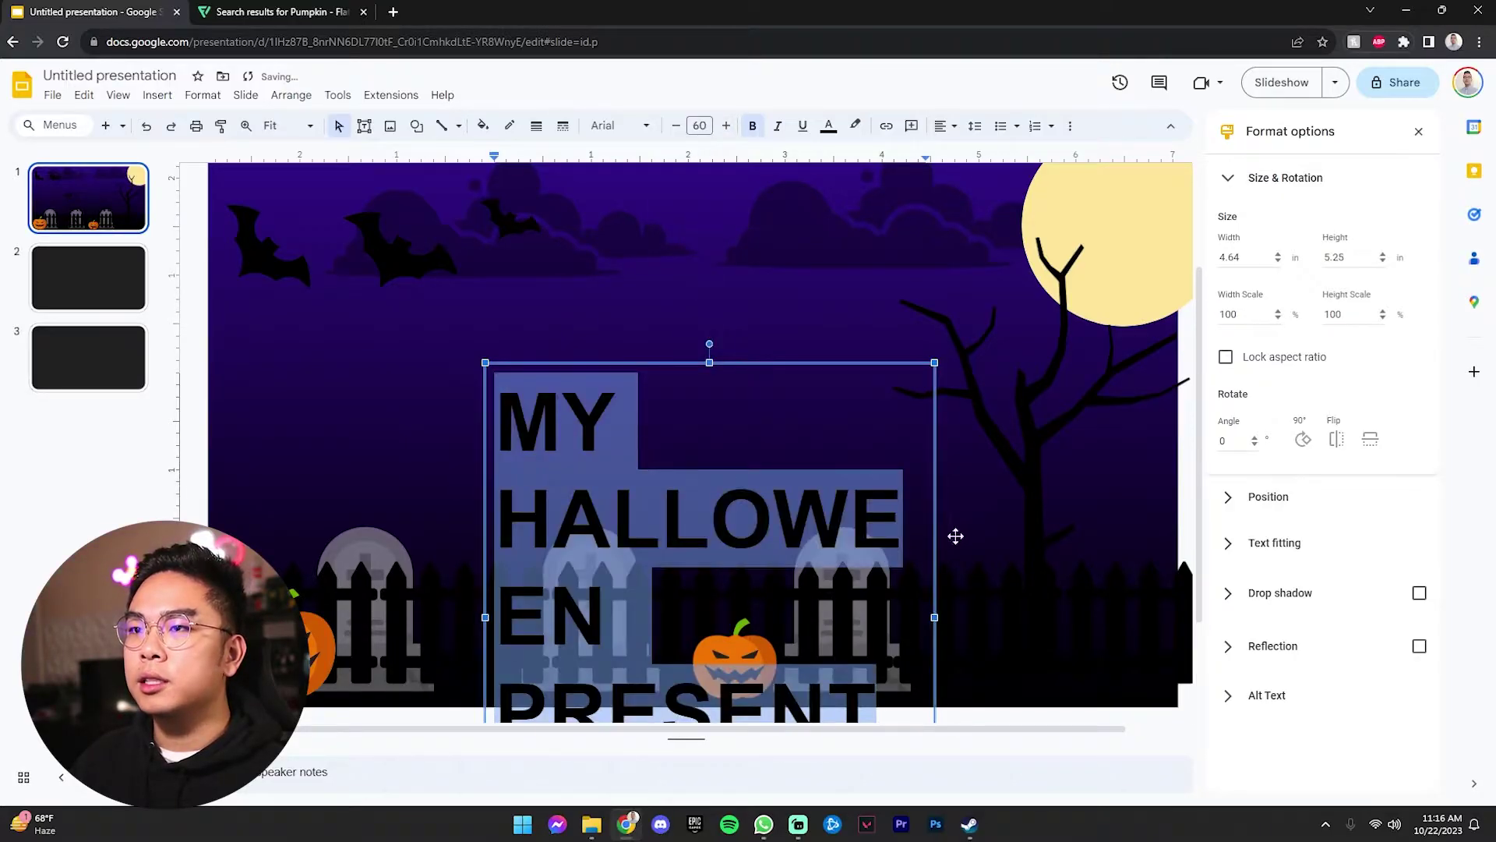
# Step: Widen the title text box to about 7.93 in and position it between the clouds and the tombstones
pyautogui.moveTo(468, 483); pyautogui.dragTo(260, 529)
pyautogui.moveTo(918, 385); pyautogui.dragTo(1046, 385)
pyautogui.scroll(1, 1046, 386)
pyautogui.moveTo(838, 304); pyautogui.dragTo(783, 253)
pyautogui.scroll(1, 784, 253)
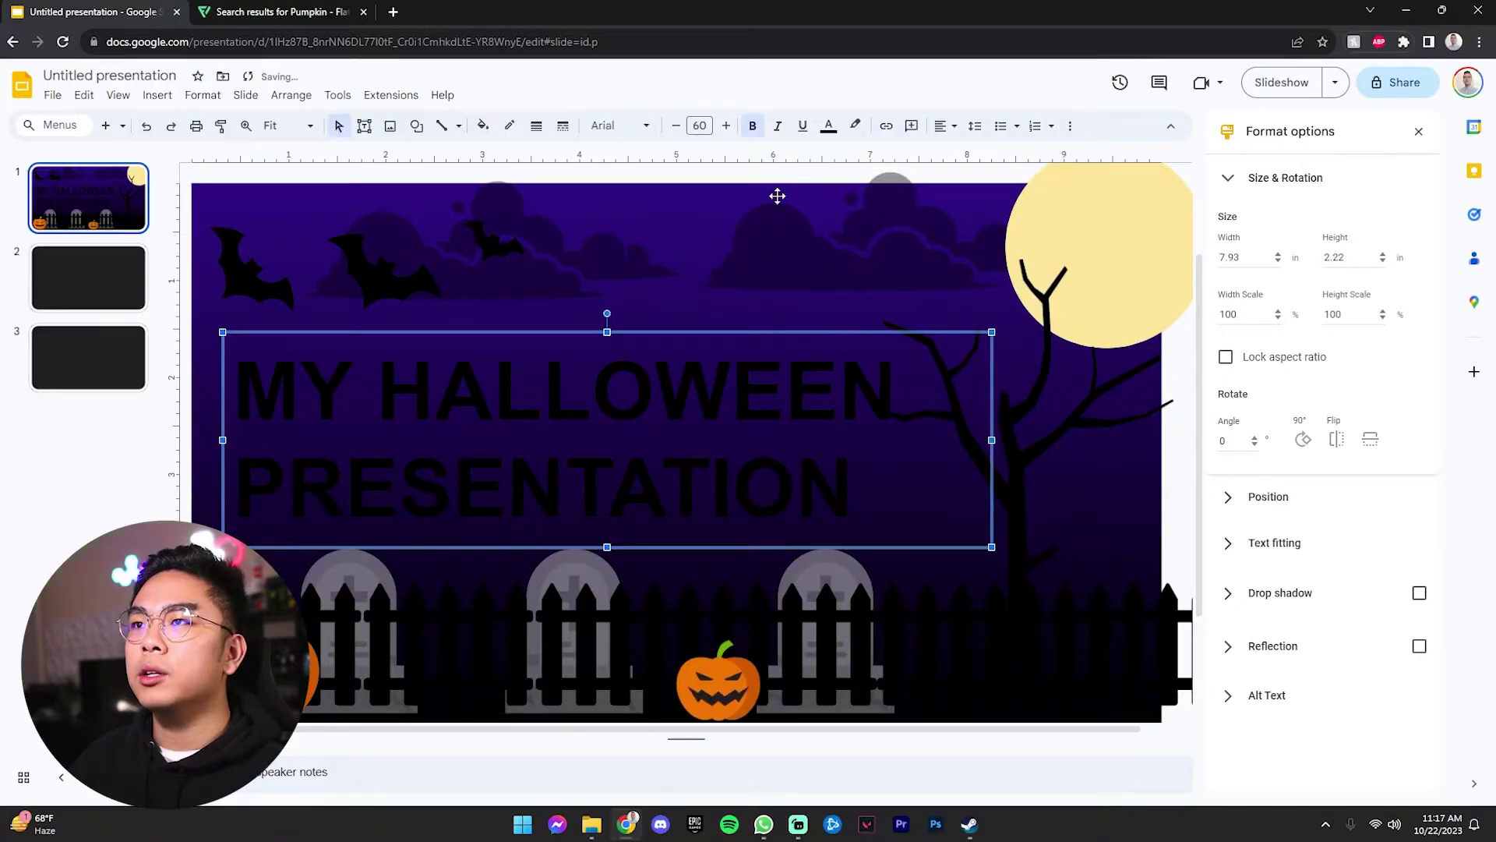
# Step: Color the title text orange and reduce its font size to 55
pyautogui.click(829, 125)
pyautogui.click(885, 346)
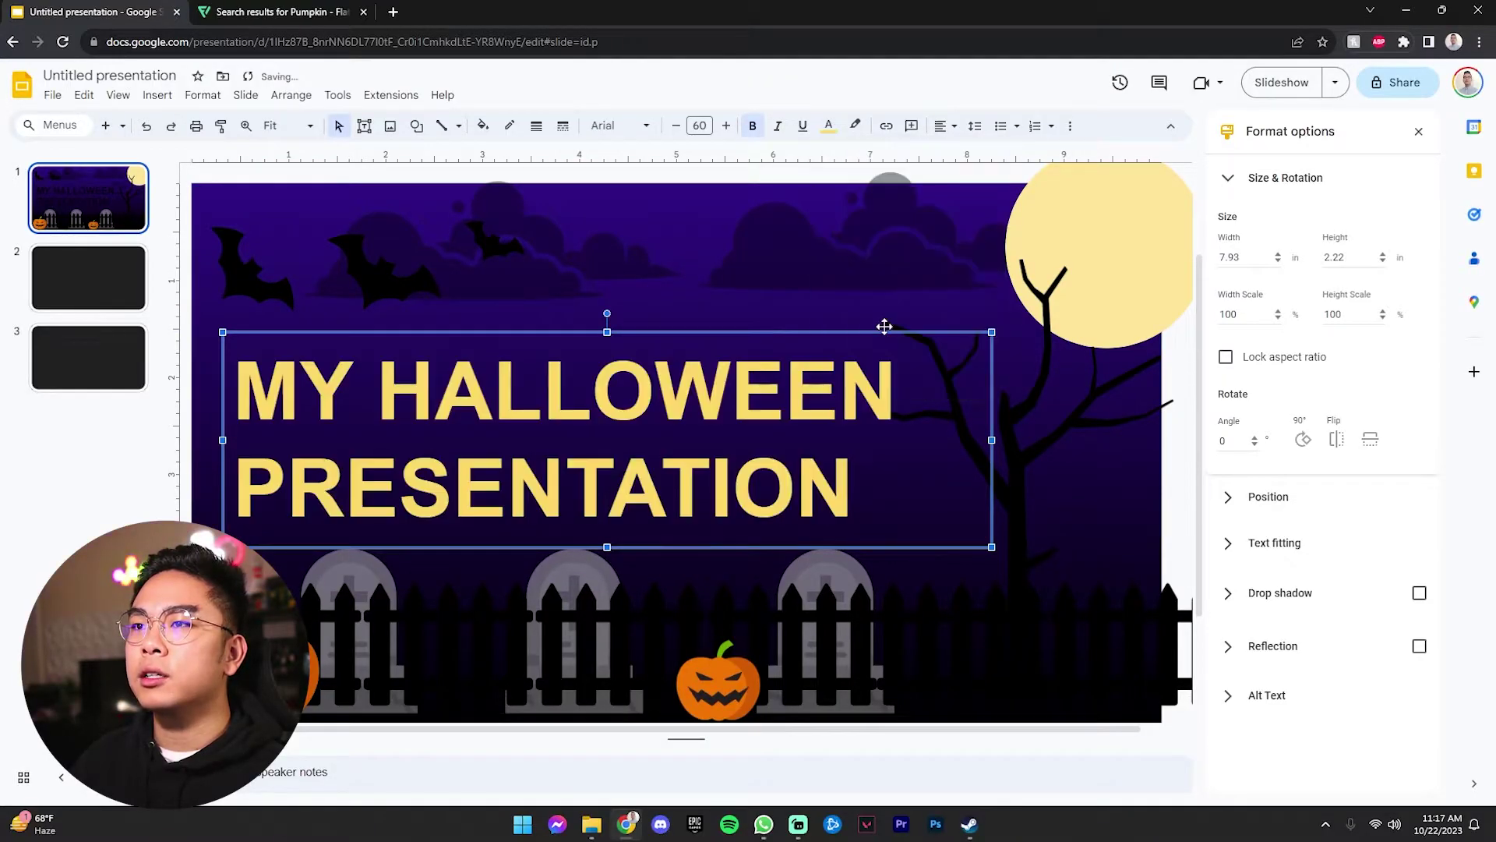
pyautogui.click(834, 129)
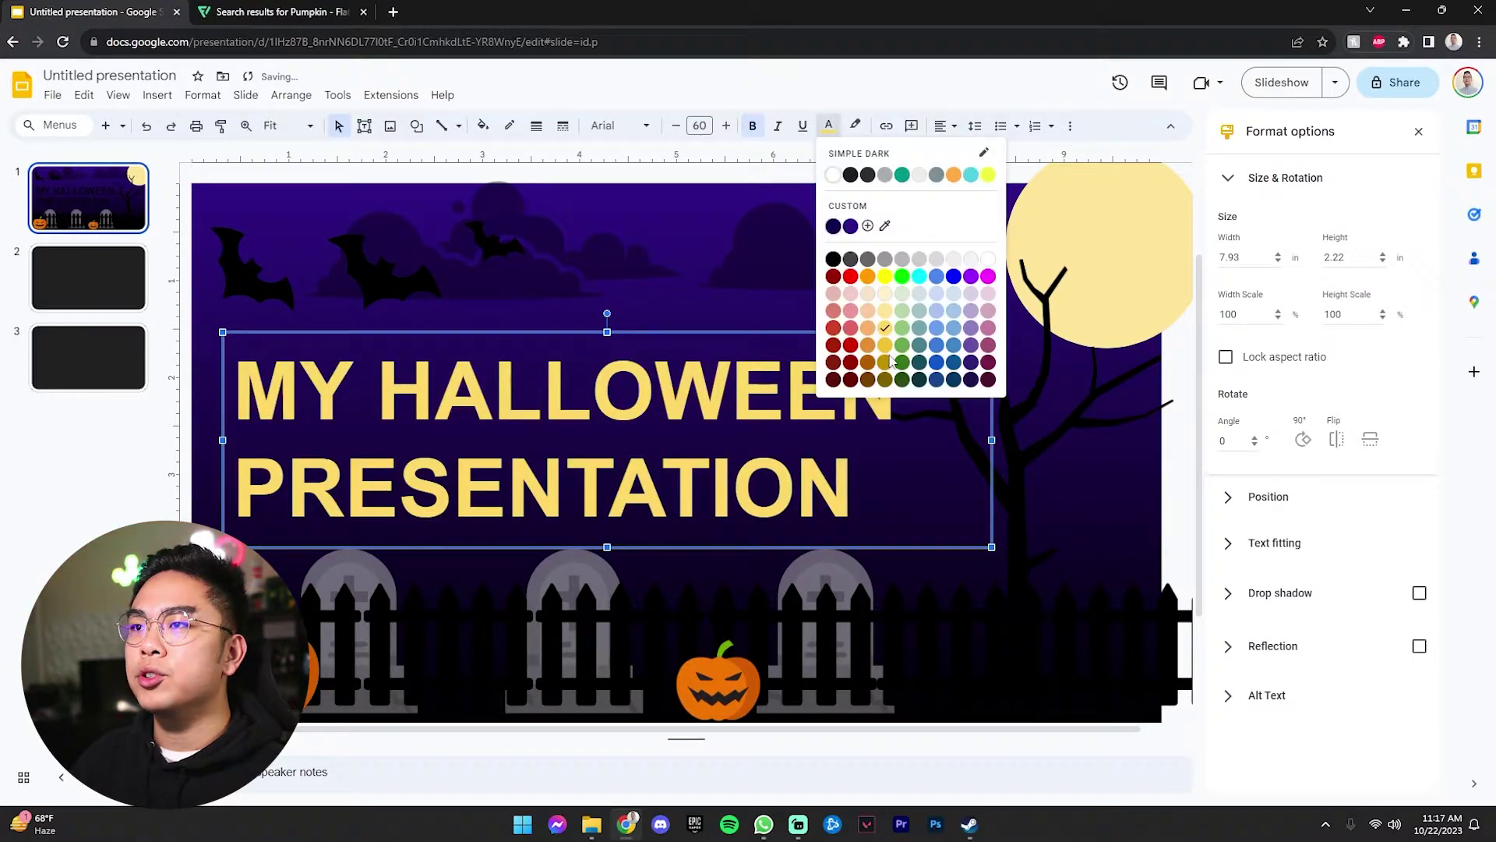
pyautogui.click(868, 275)
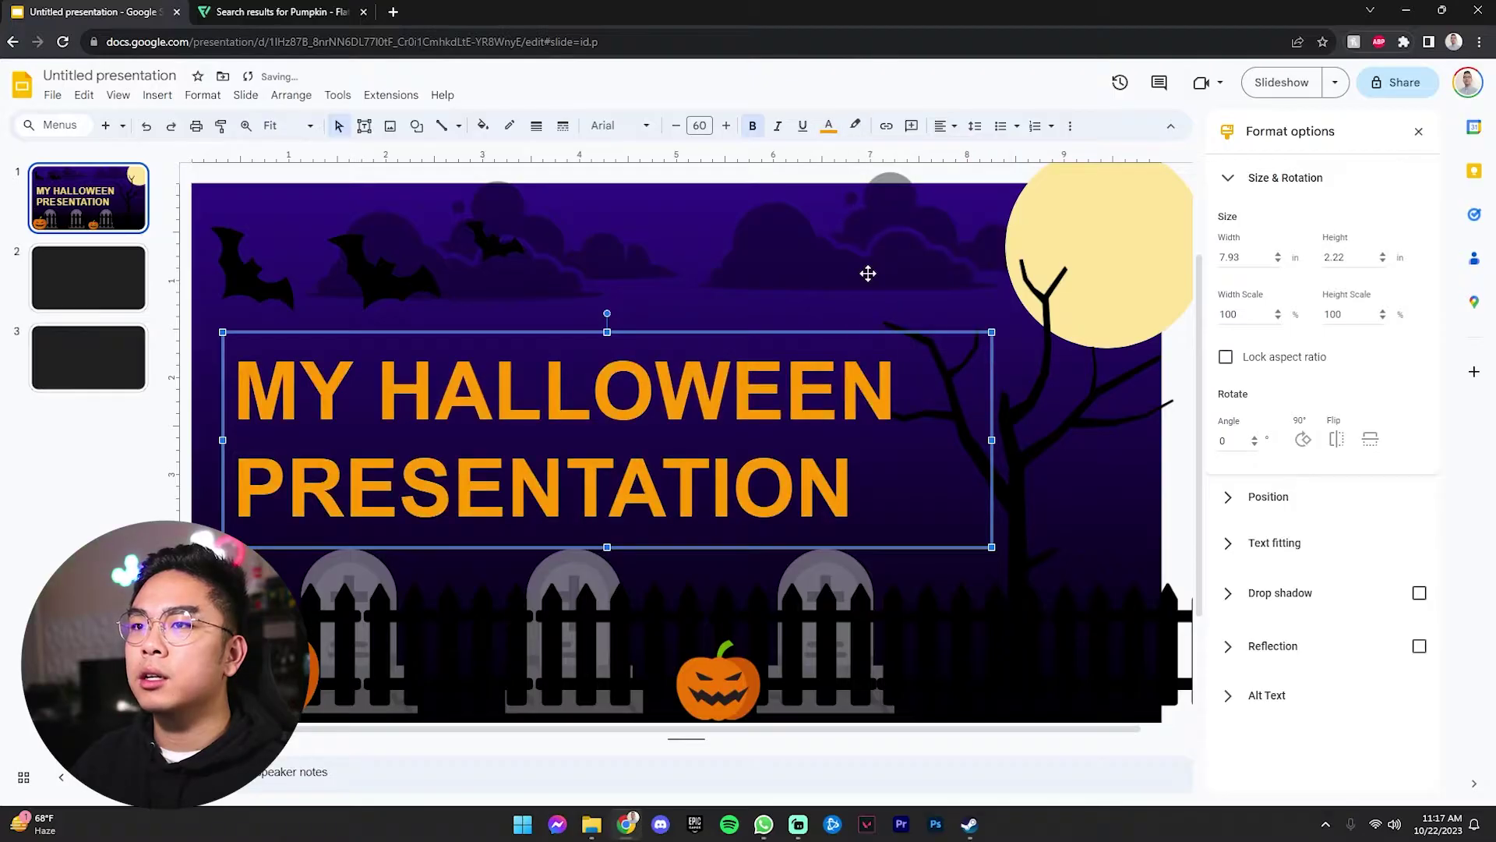
pyautogui.click(675, 126)
pyautogui.click(676, 126)
pyautogui.click(676, 126)
pyautogui.click(676, 126)
pyautogui.click(675, 126)
pyautogui.click(802, 377)
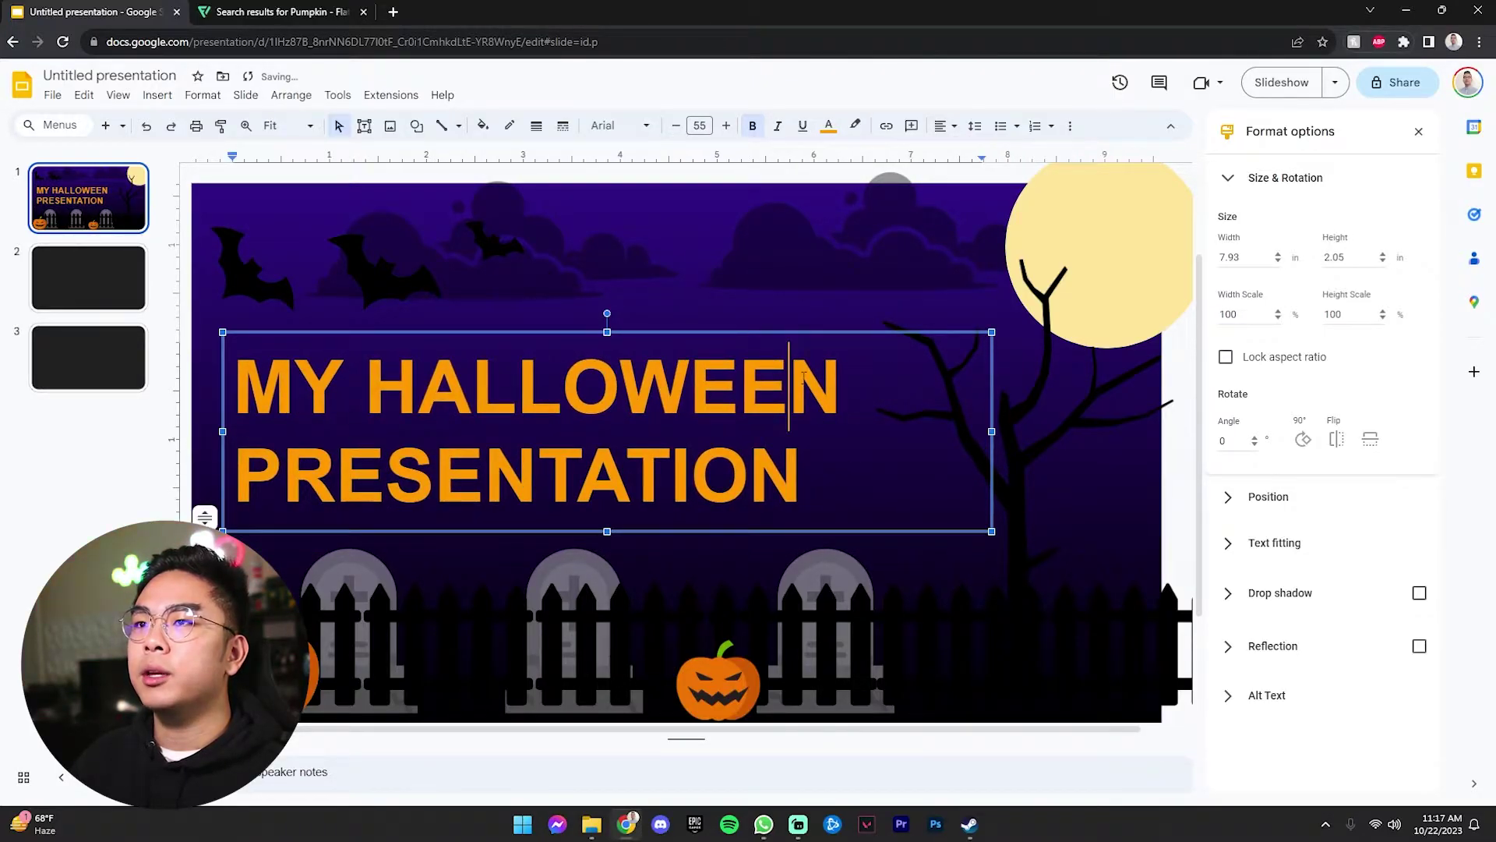
# Step: Search the additional fonts for "CREEPSTER" and apply the Creepster font to the whole title
pyautogui.hotkey('ctrl', 'a')
pyautogui.click(619, 134)
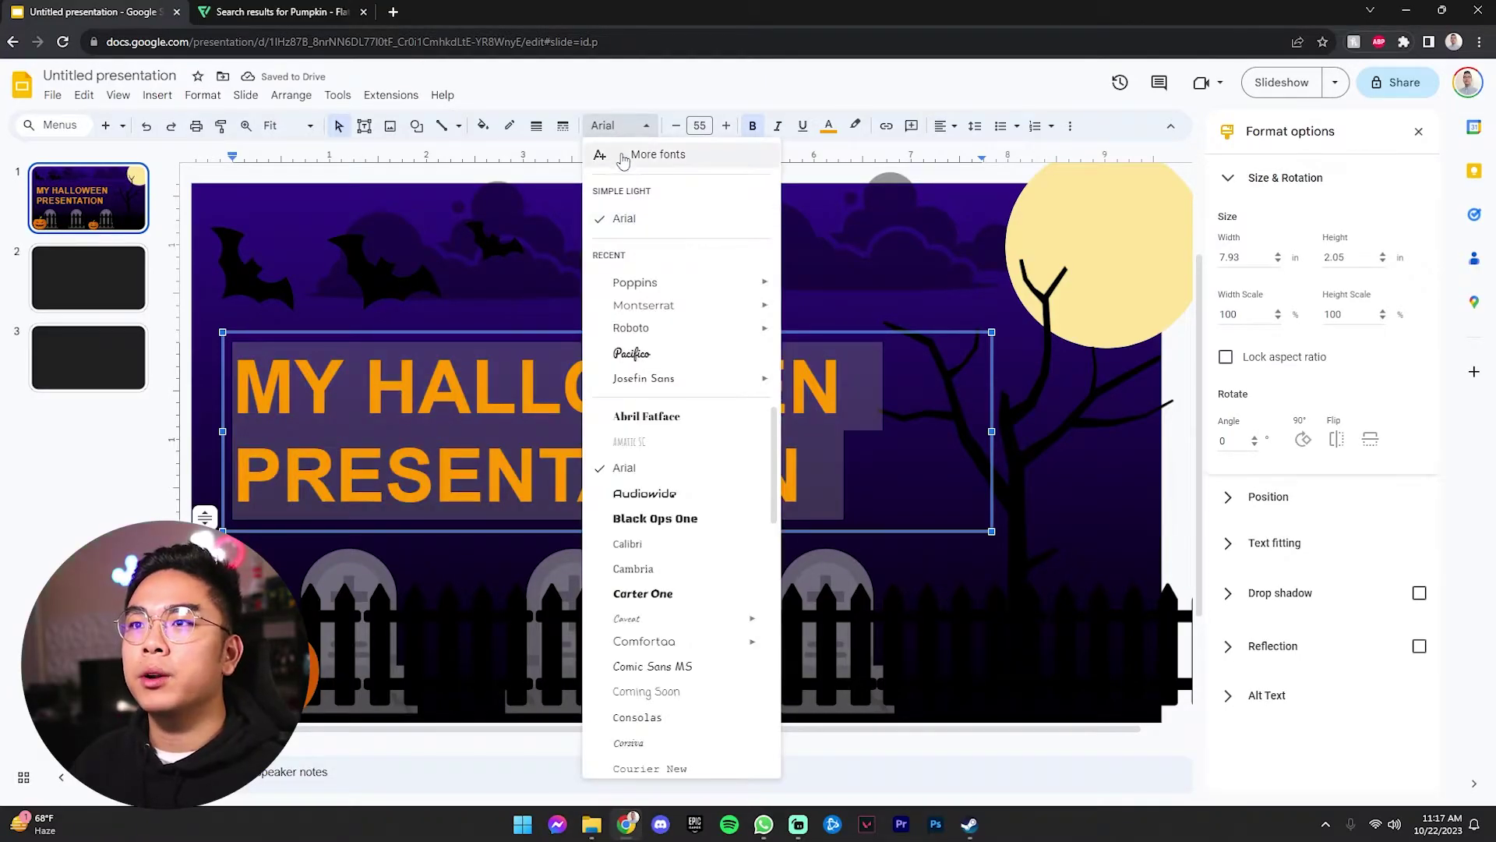
pyautogui.click(629, 157)
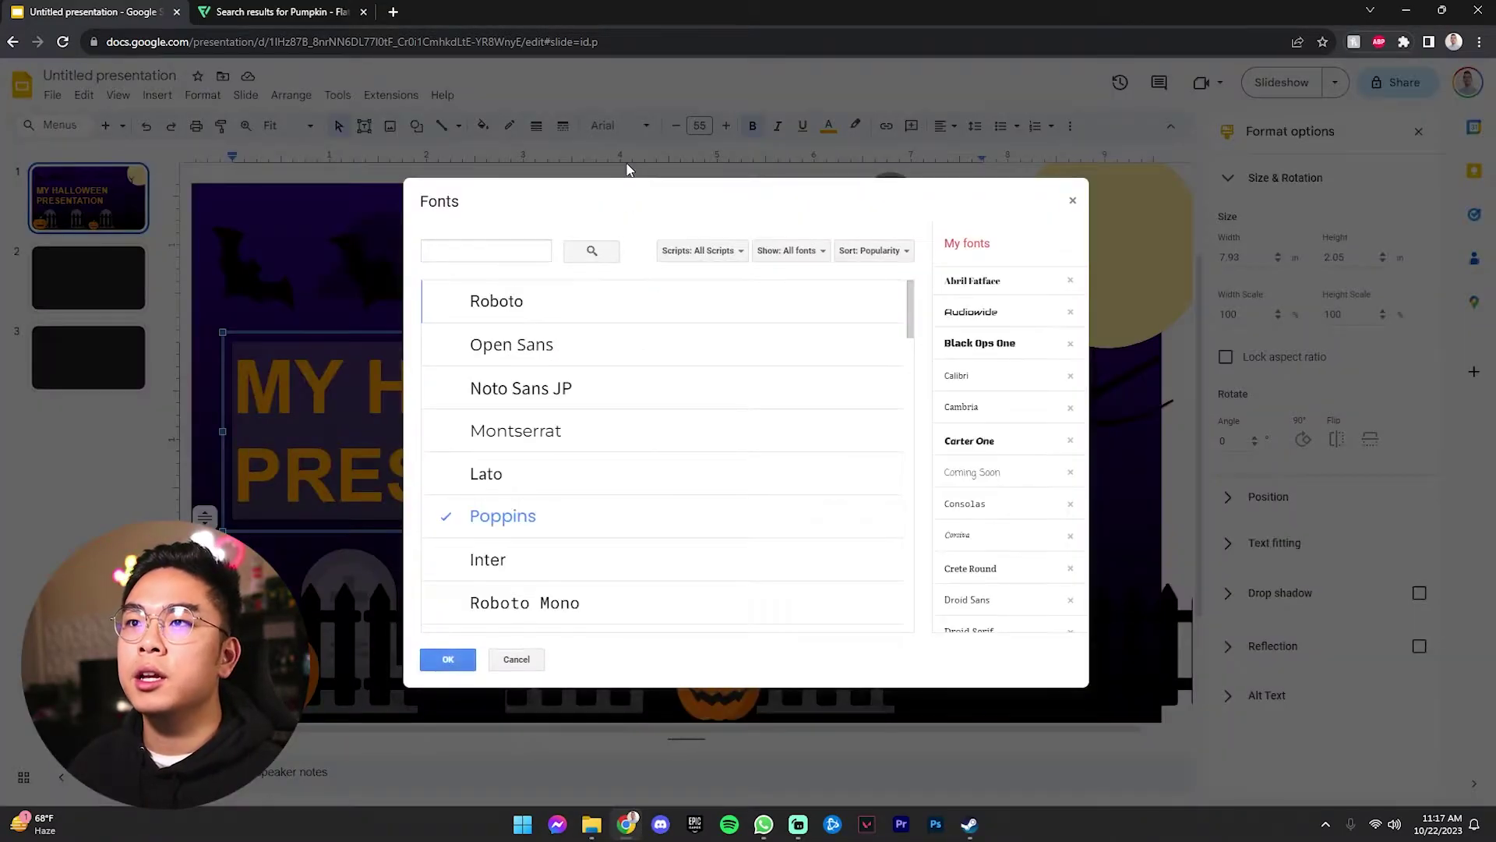
pyautogui.click(515, 245)
pyautogui.write('CREEPSTER')
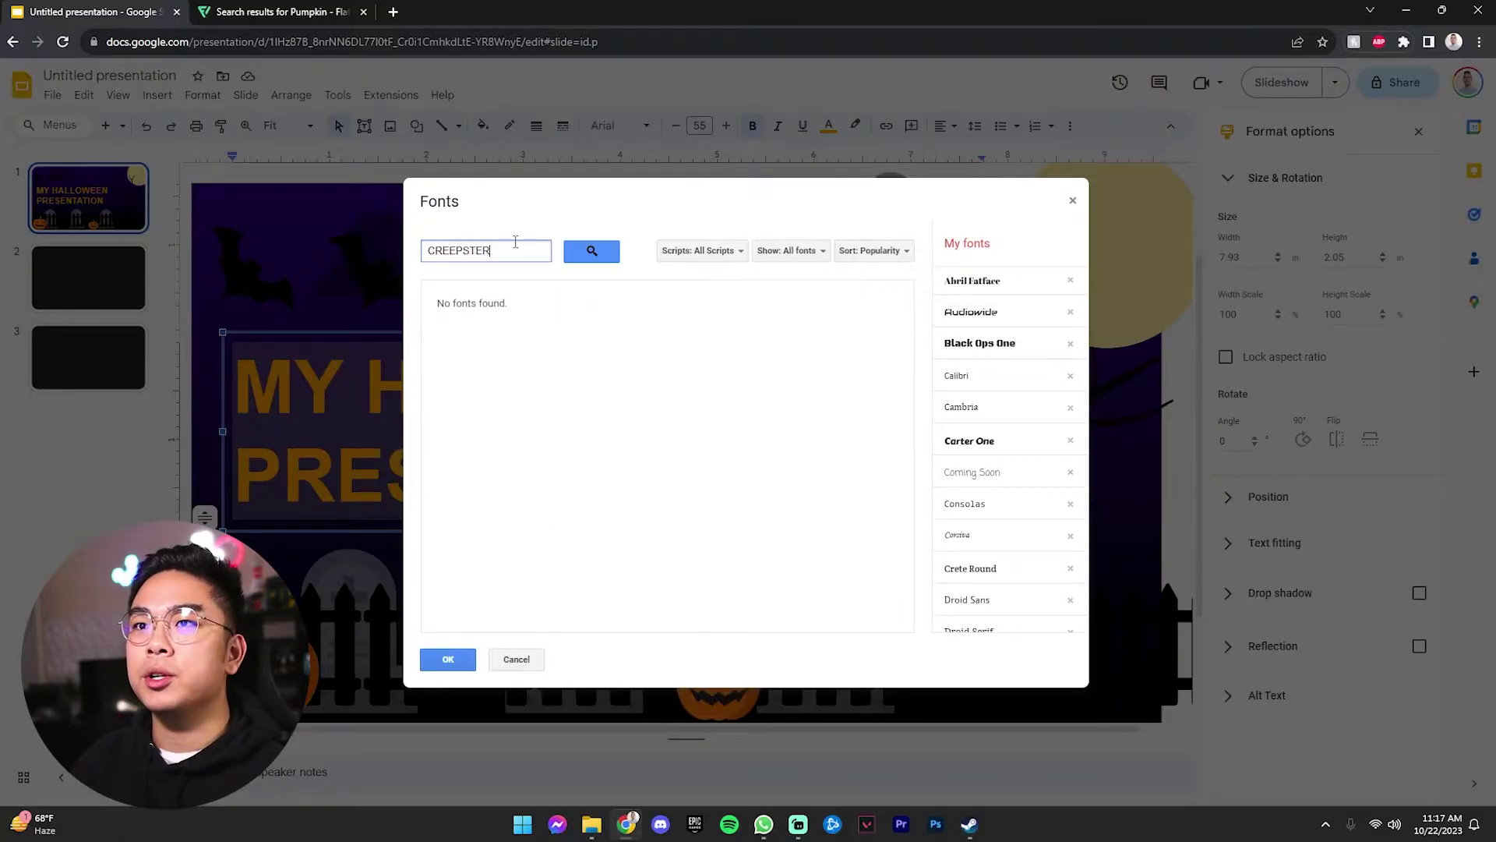
pyautogui.press('Return')
pyautogui.click(564, 304)
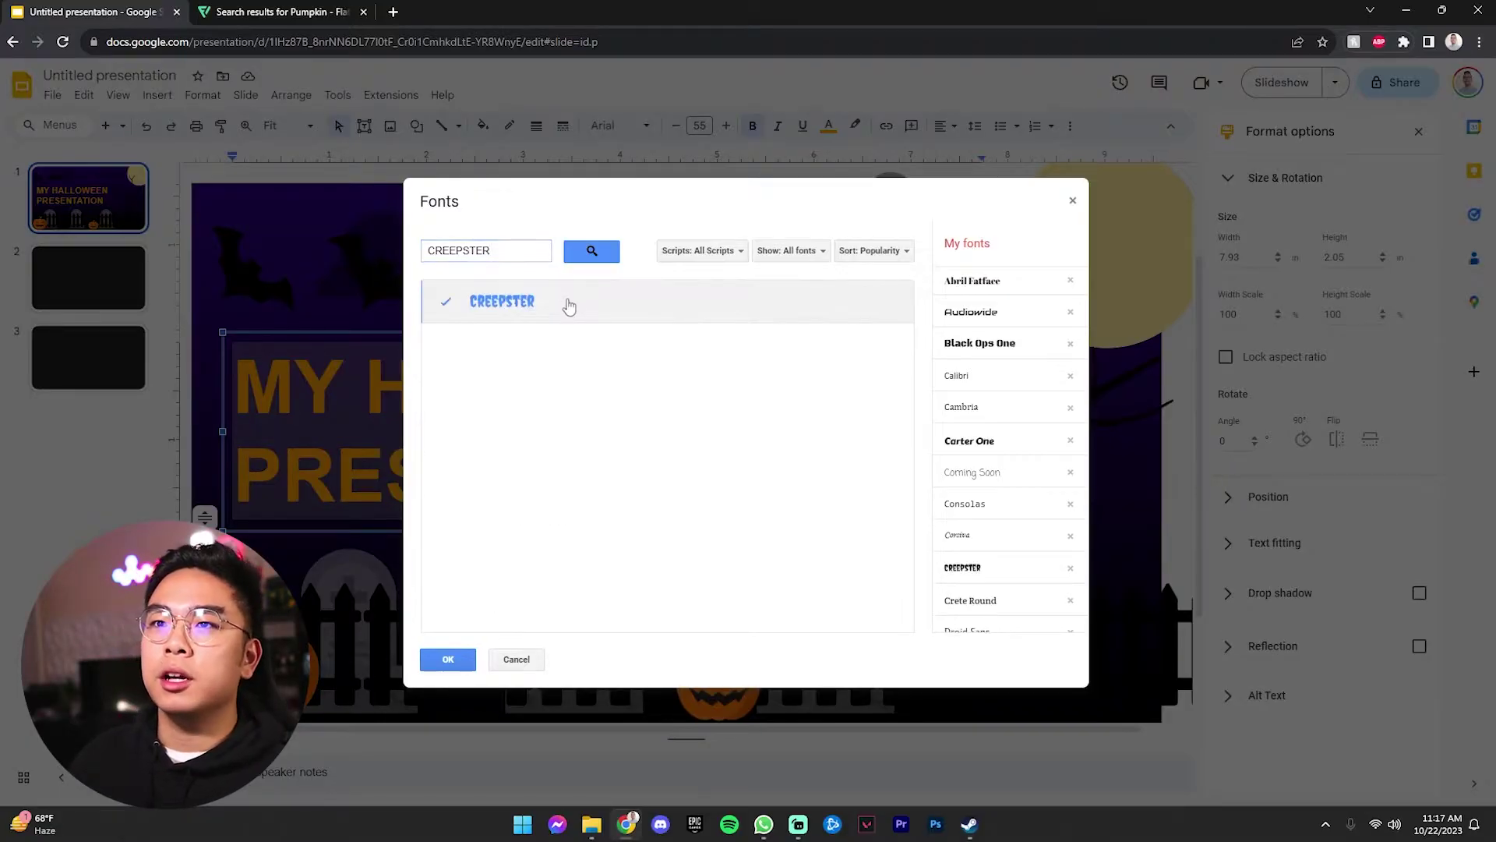
pyautogui.click(448, 660)
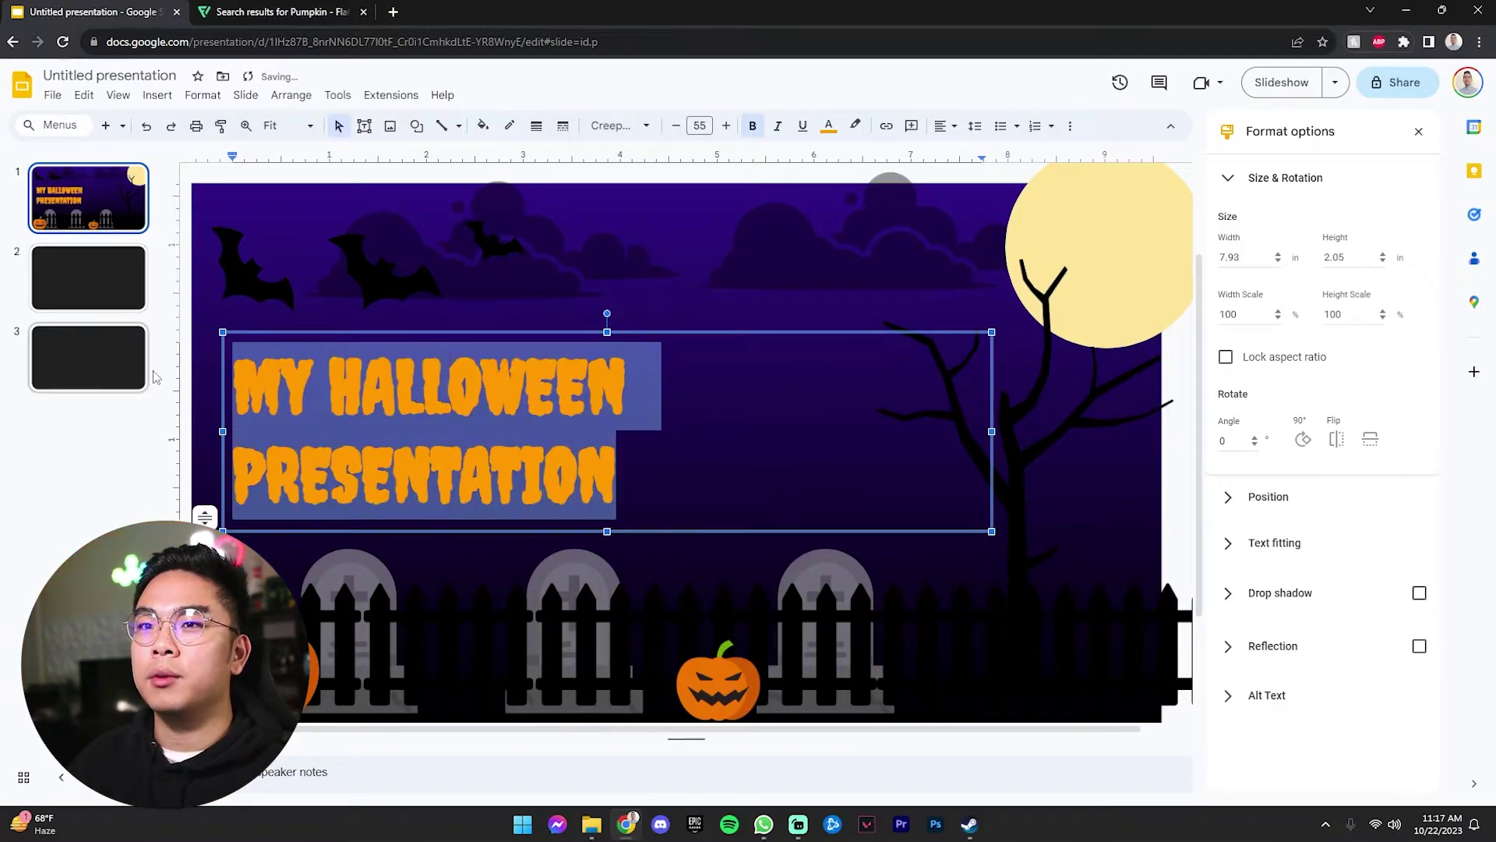
# Step: Increase the title's font size to 66 and narrow its text box to about 5.27 in
pyautogui.moveTo(992, 431); pyautogui.dragTo(717, 431)
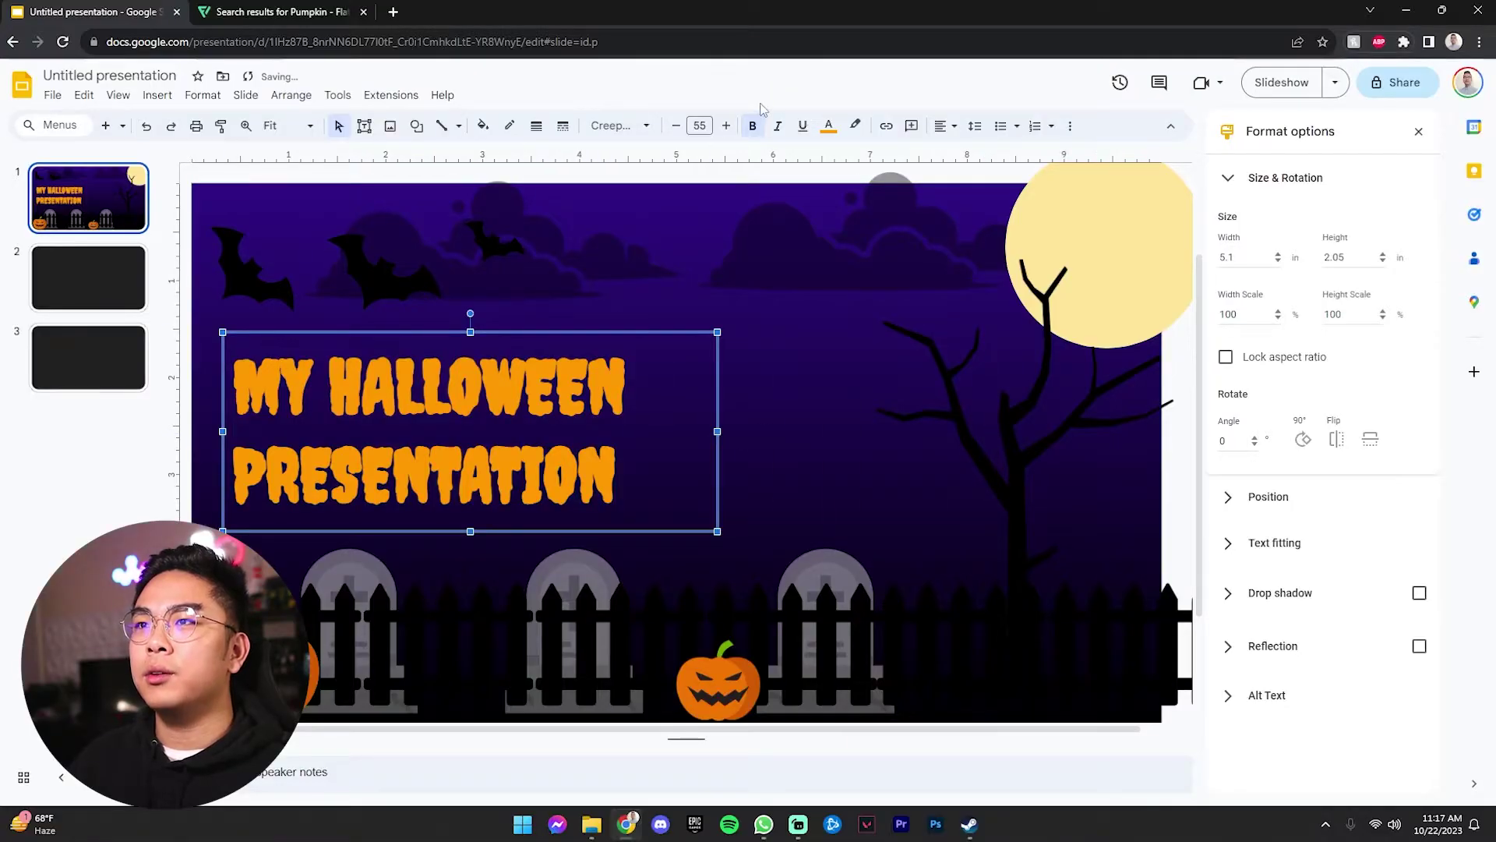
pyautogui.click(726, 125)
pyautogui.click(726, 126)
pyautogui.click(726, 126)
pyautogui.click(675, 126)
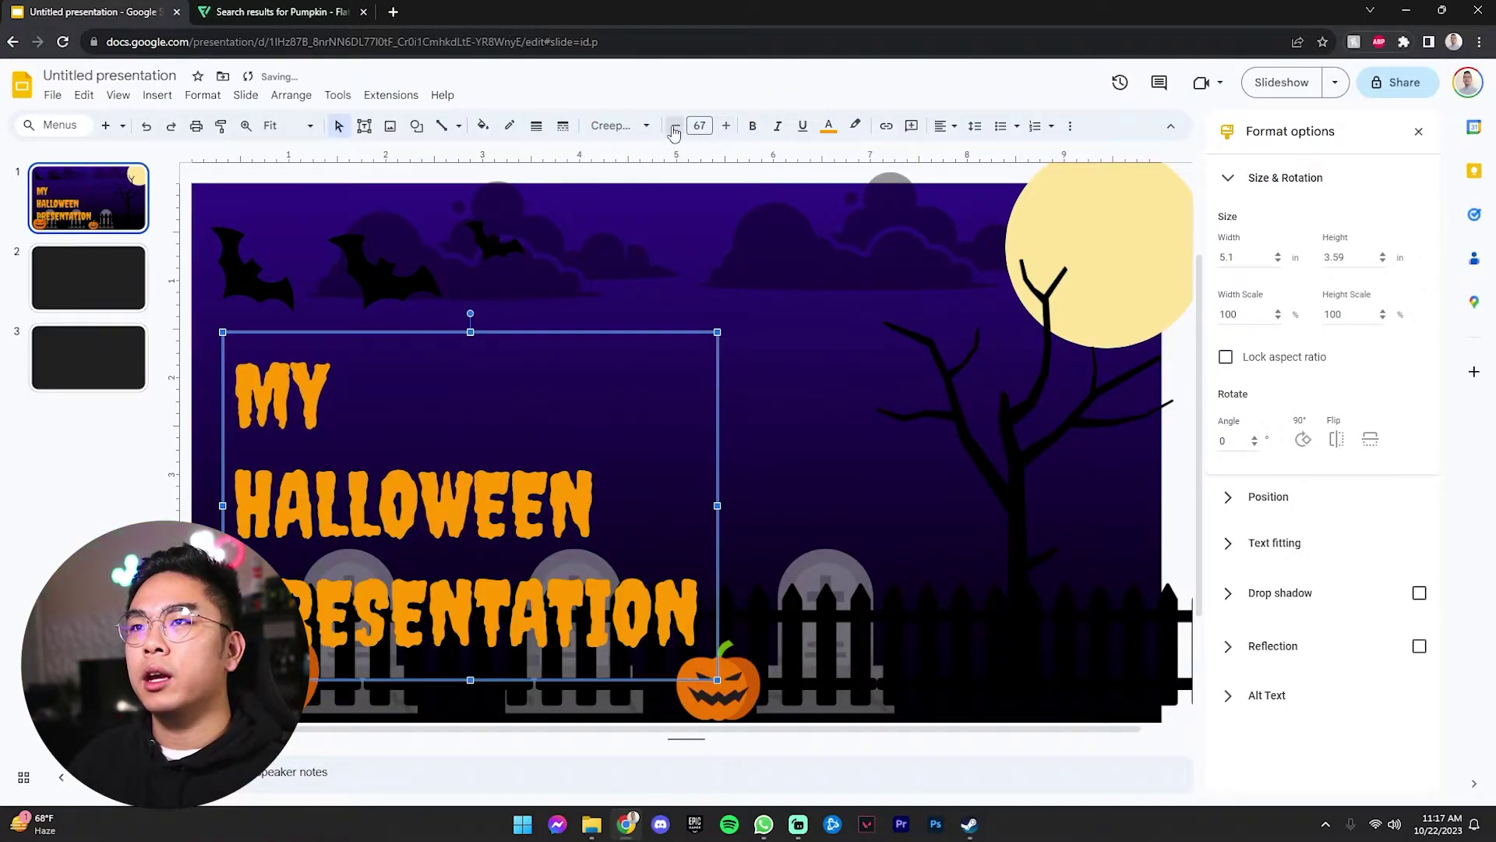
pyautogui.moveTo(717, 448); pyautogui.dragTo(734, 448)
# Step: Nudge the title slightly up and to the right, between the bats and the tombstones
pyautogui.click(768, 460)
pyautogui.click(273, 477)
pyautogui.moveTo(337, 335); pyautogui.dragTo(364, 314)
pyautogui.click(217, 452)
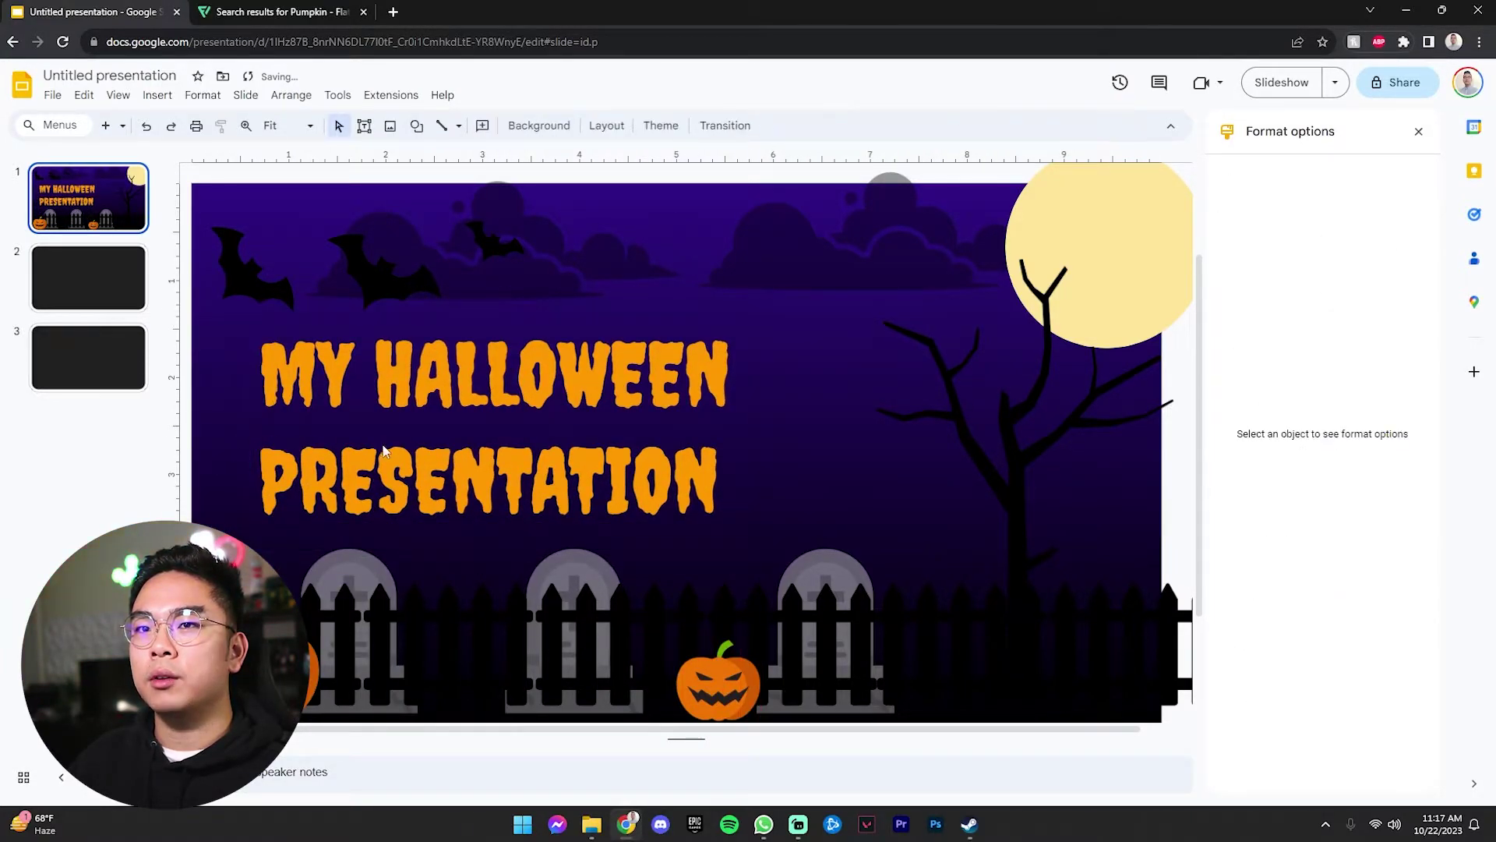
pyautogui.click(428, 418)
# Step: Duplicate the finished title slide and open the copy as slide 2
pyautogui.click(119, 232)
pyautogui.hotkey('ctrl', 'd')
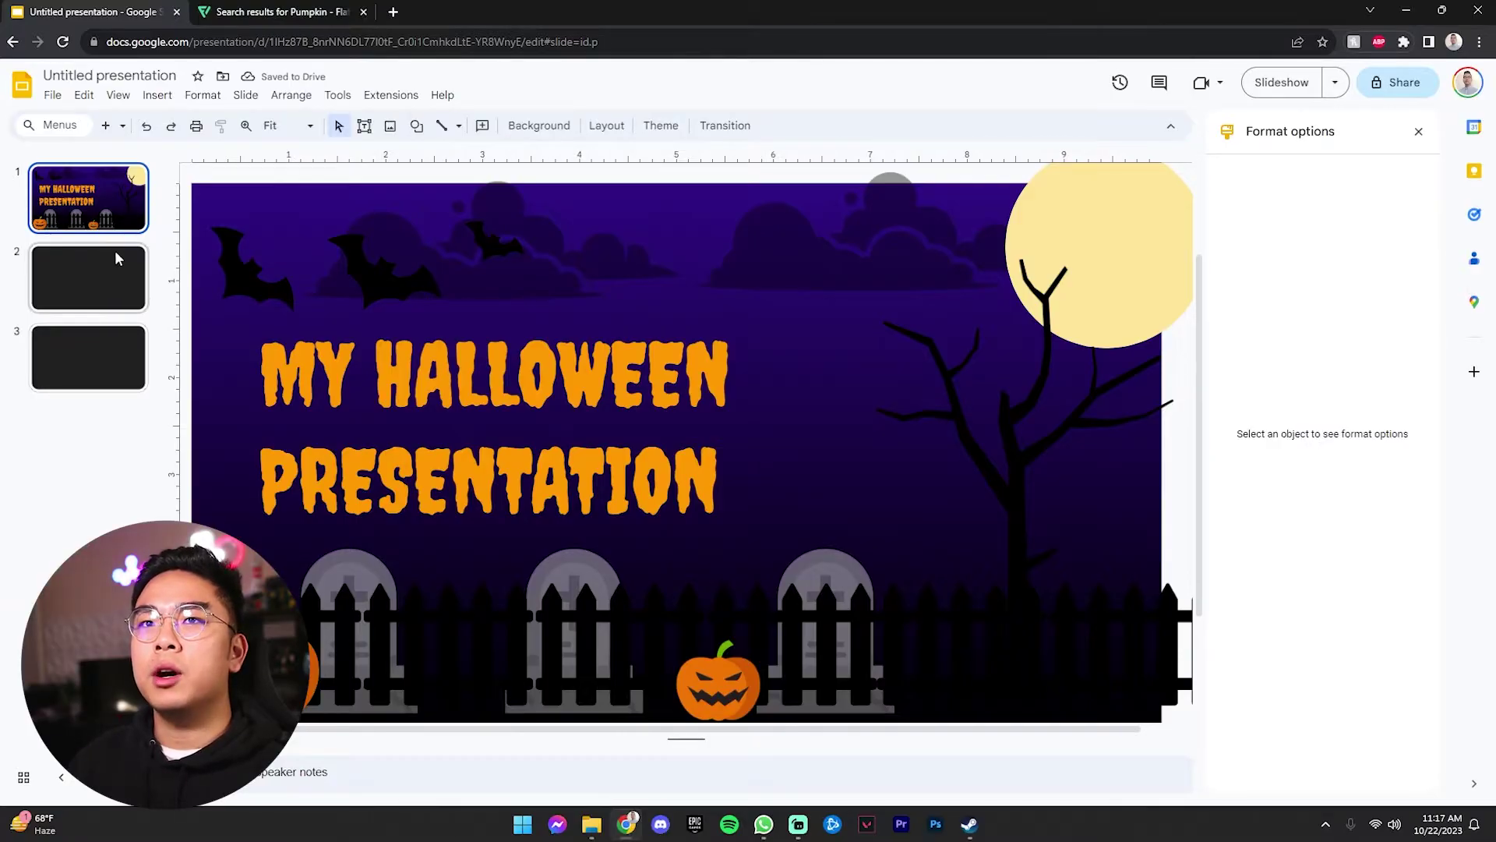
pyautogui.click(436, 362)
pyautogui.click(62, 214)
pyautogui.click(78, 272)
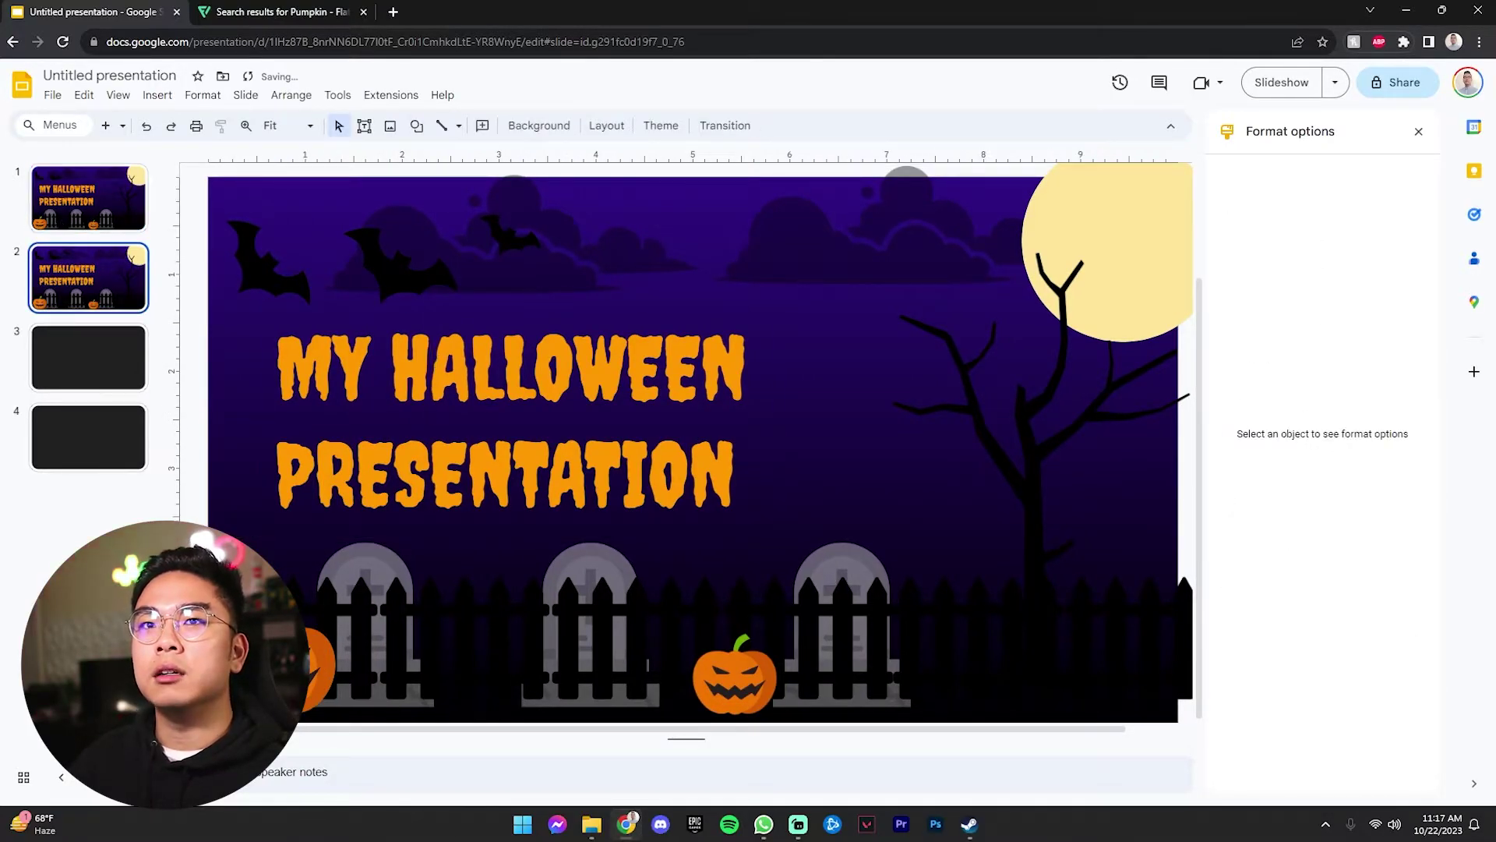
# Step: Set the copied title's font size on slide 2 to 24 and format its lines as a bulleted list
pyautogui.doubleClick(468, 370)
pyautogui.hotkey('ctrl', 'a')
pyautogui.click(699, 125)
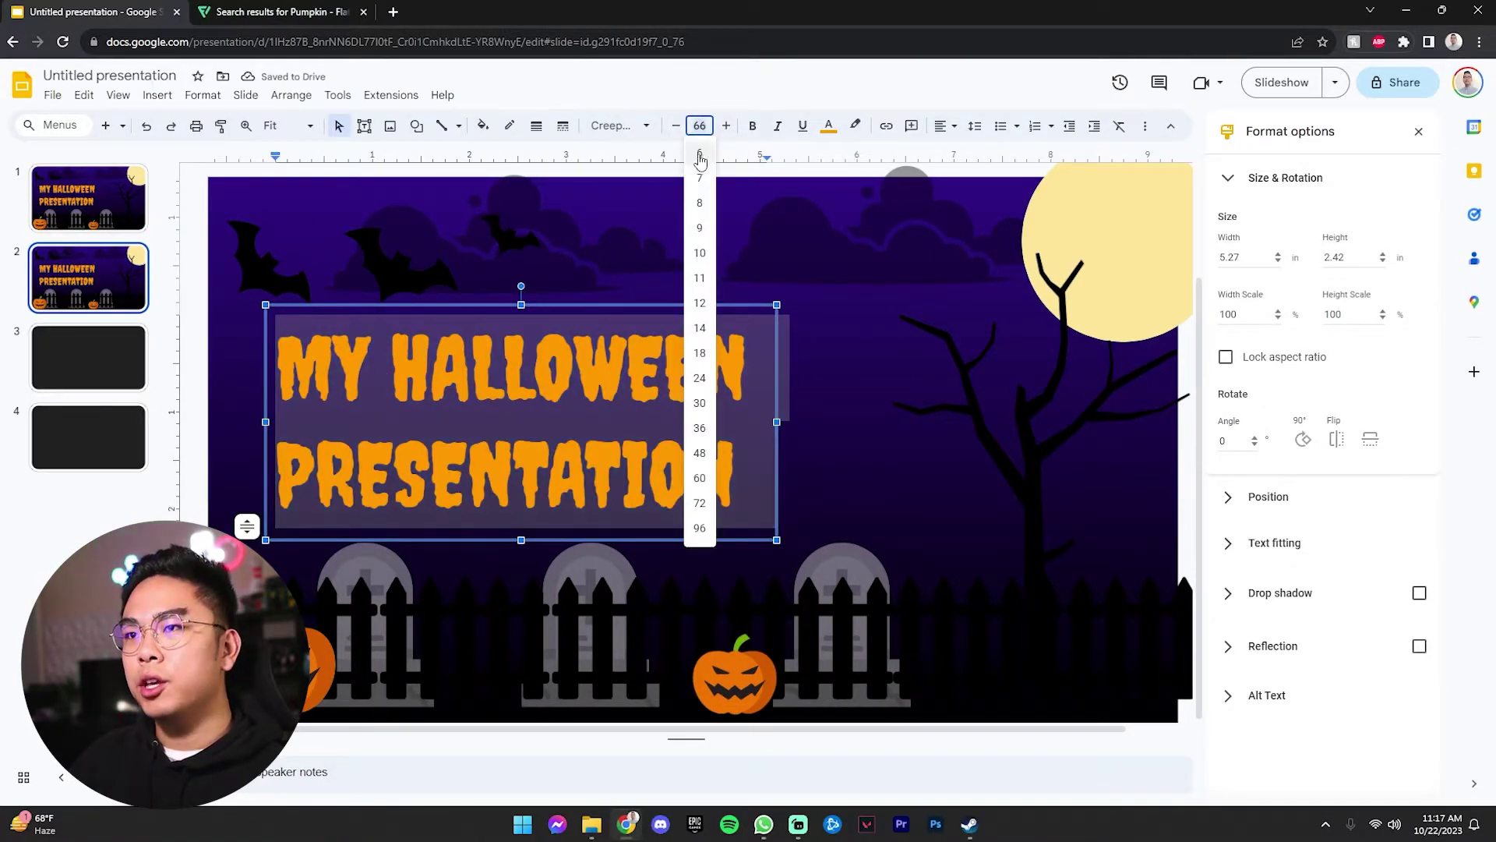
pyautogui.click(700, 343)
pyautogui.click(699, 125)
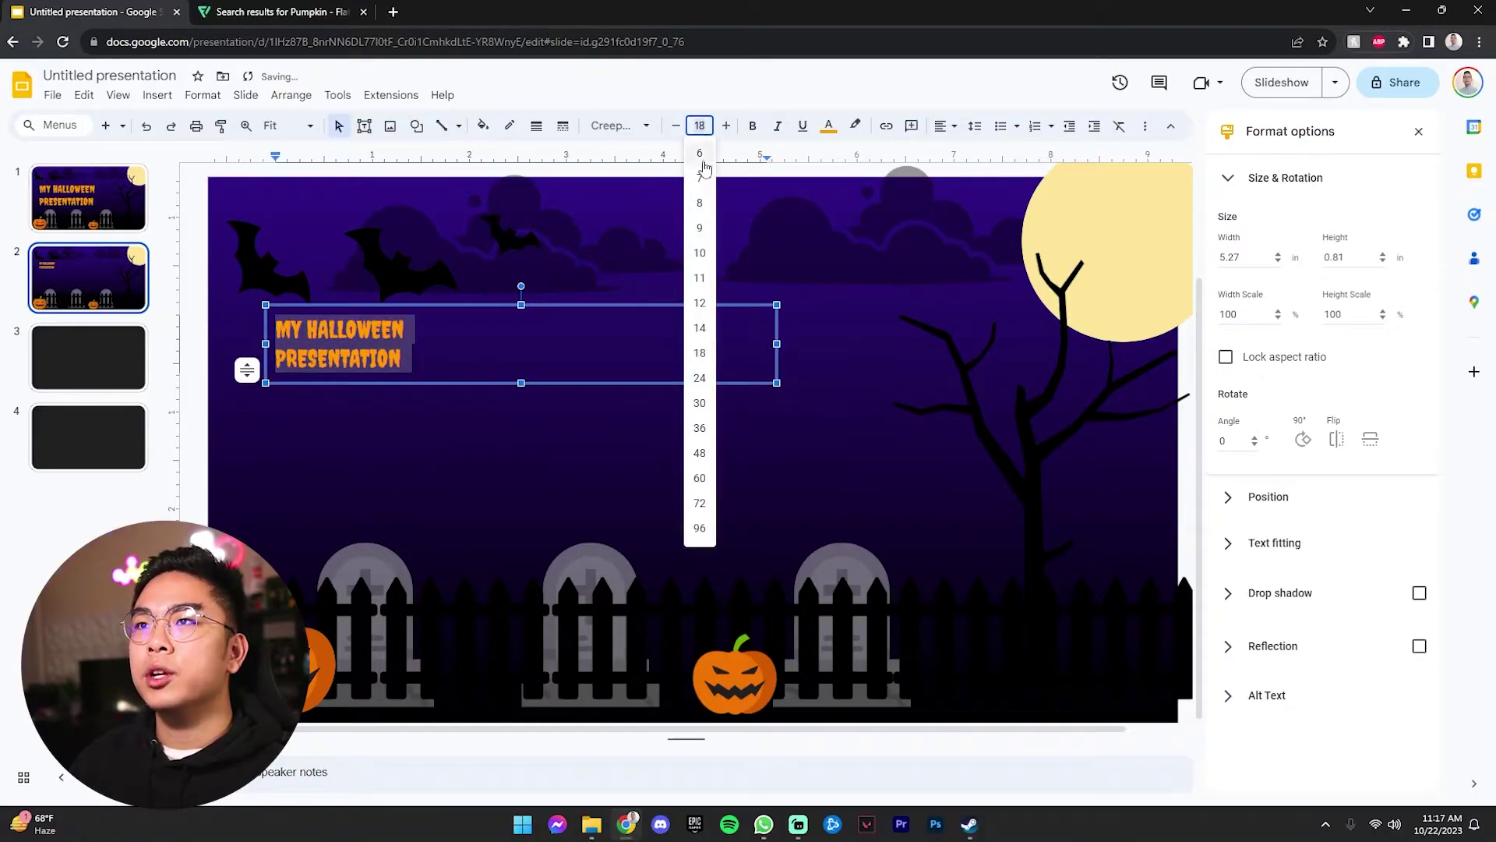
pyautogui.click(698, 393)
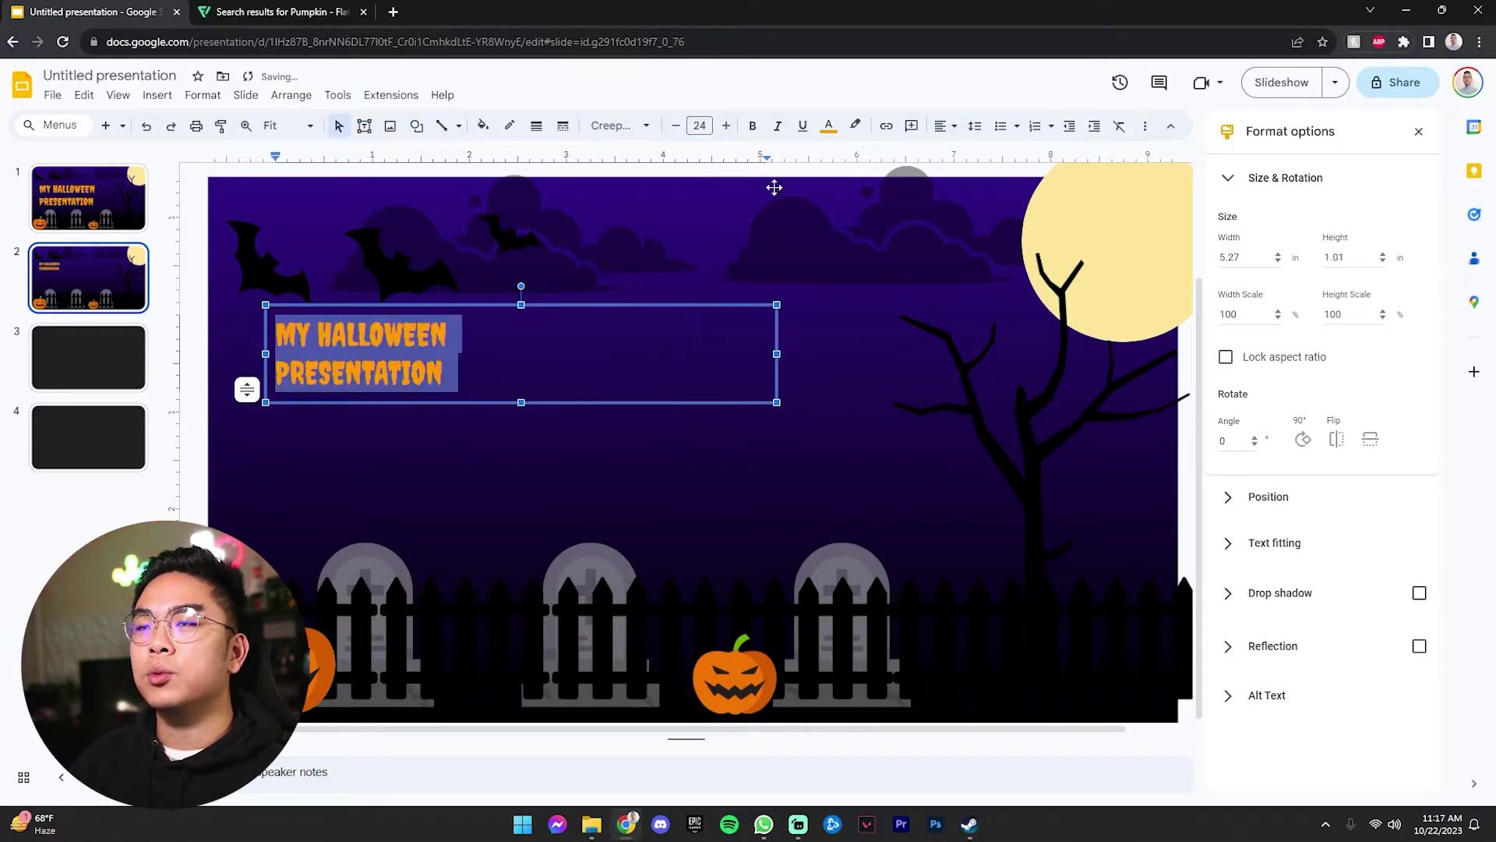
pyautogui.click(1000, 126)
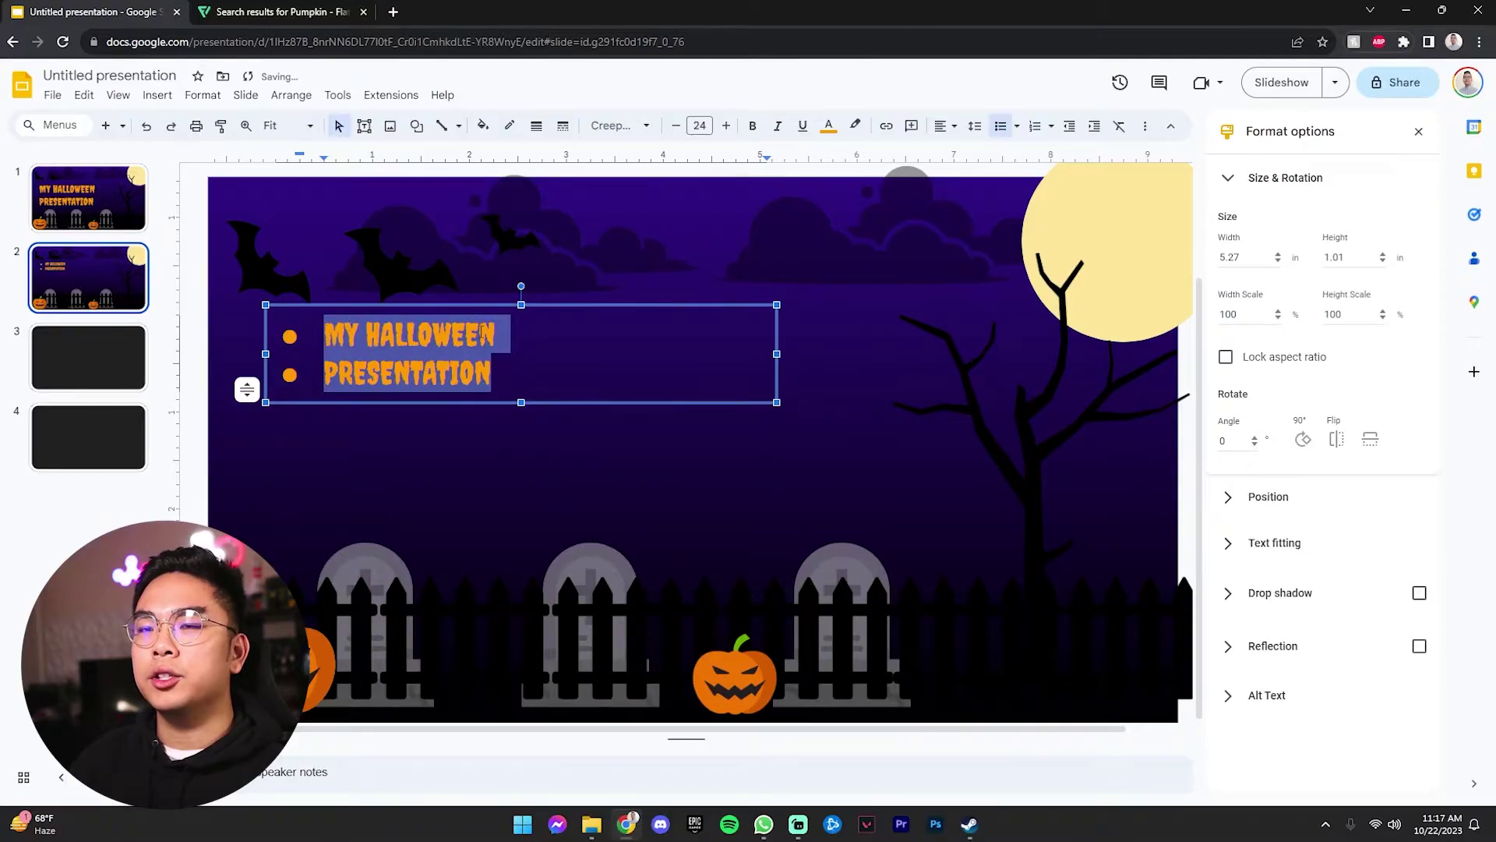
# Step: Replace the bulleted text with three items: "POINT 1", "POINT 2" and "POINT 3"
pyautogui.write('POI')
pyautogui.press('BackSpace')
pyautogui.press('BackSpace')
pyautogui.press('BackSpace')
pyautogui.write('POINT 1')
pyautogui.press('Return')
pyautogui.write('PON')
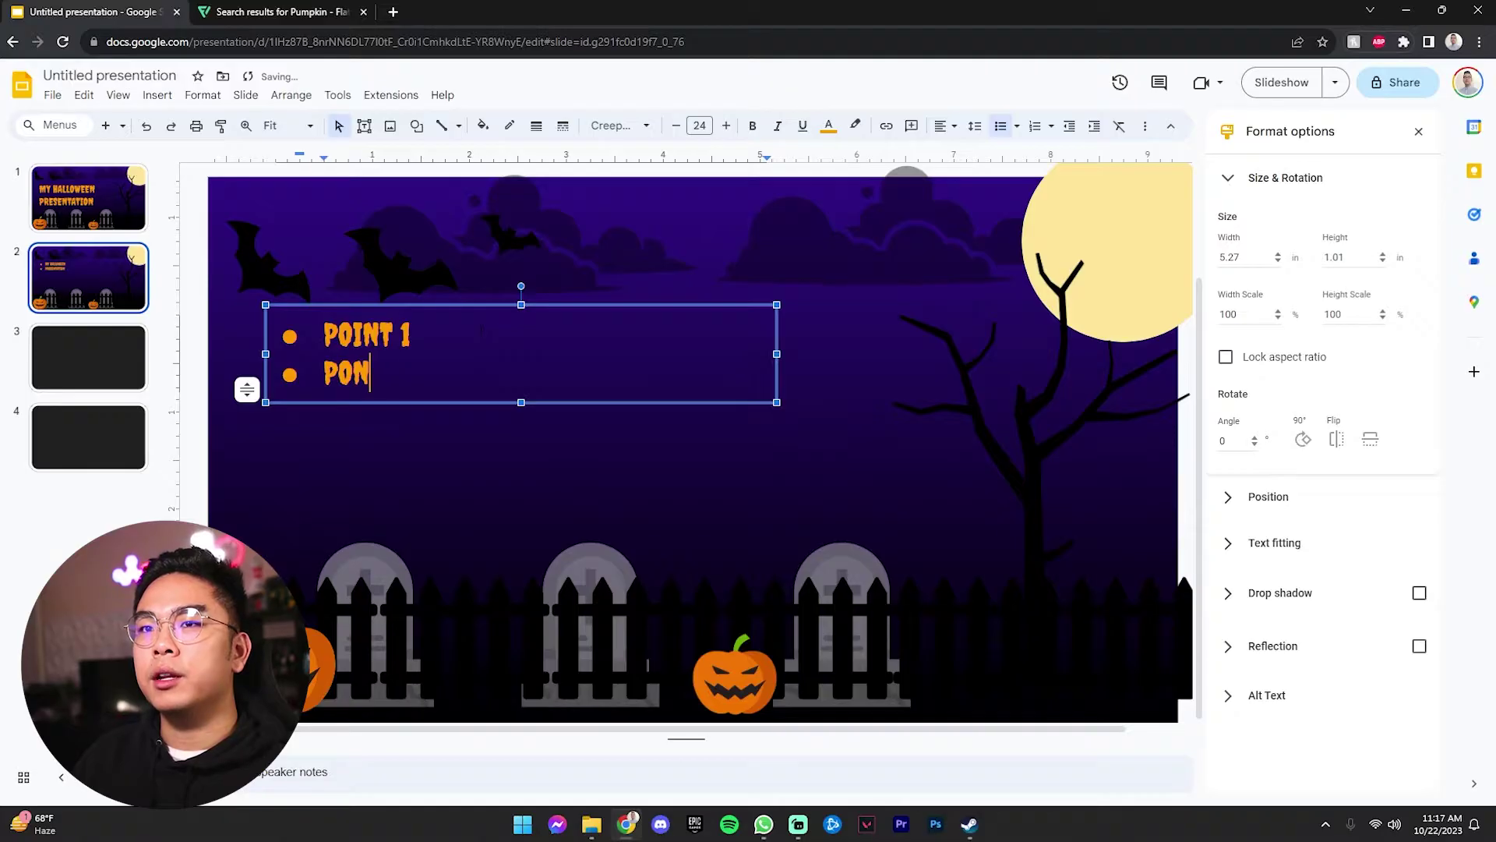
pyautogui.press('BackSpace')
pyautogui.write('INT 2')
pyautogui.press('Return')
pyautogui.write('POINT 3')
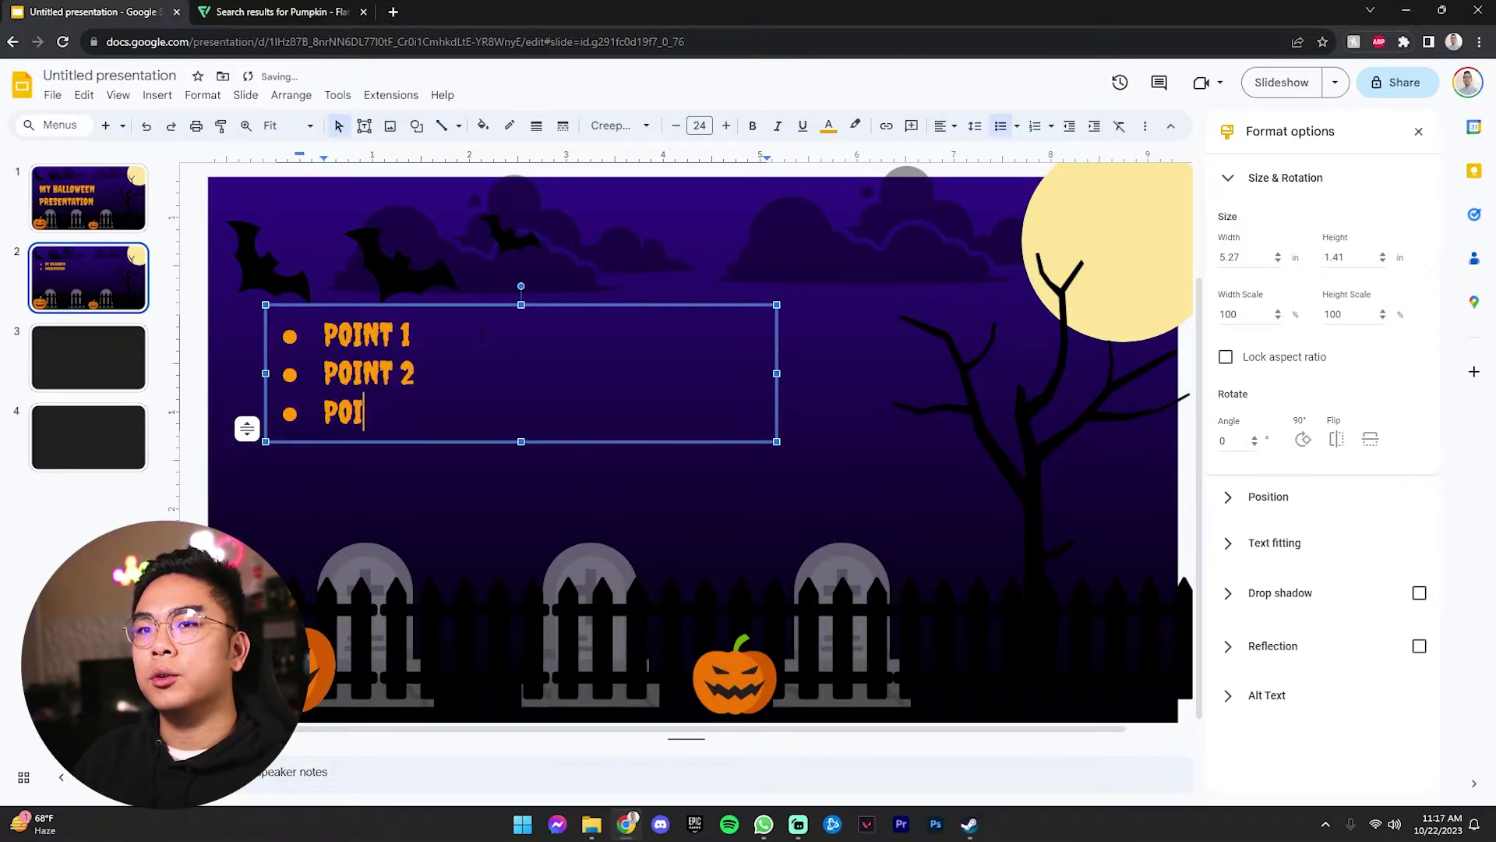
# Step: Widen the bulleted list's text box to about 6.23 in and increase its font size to 41
pyautogui.hotkey('ctrl', 'a')
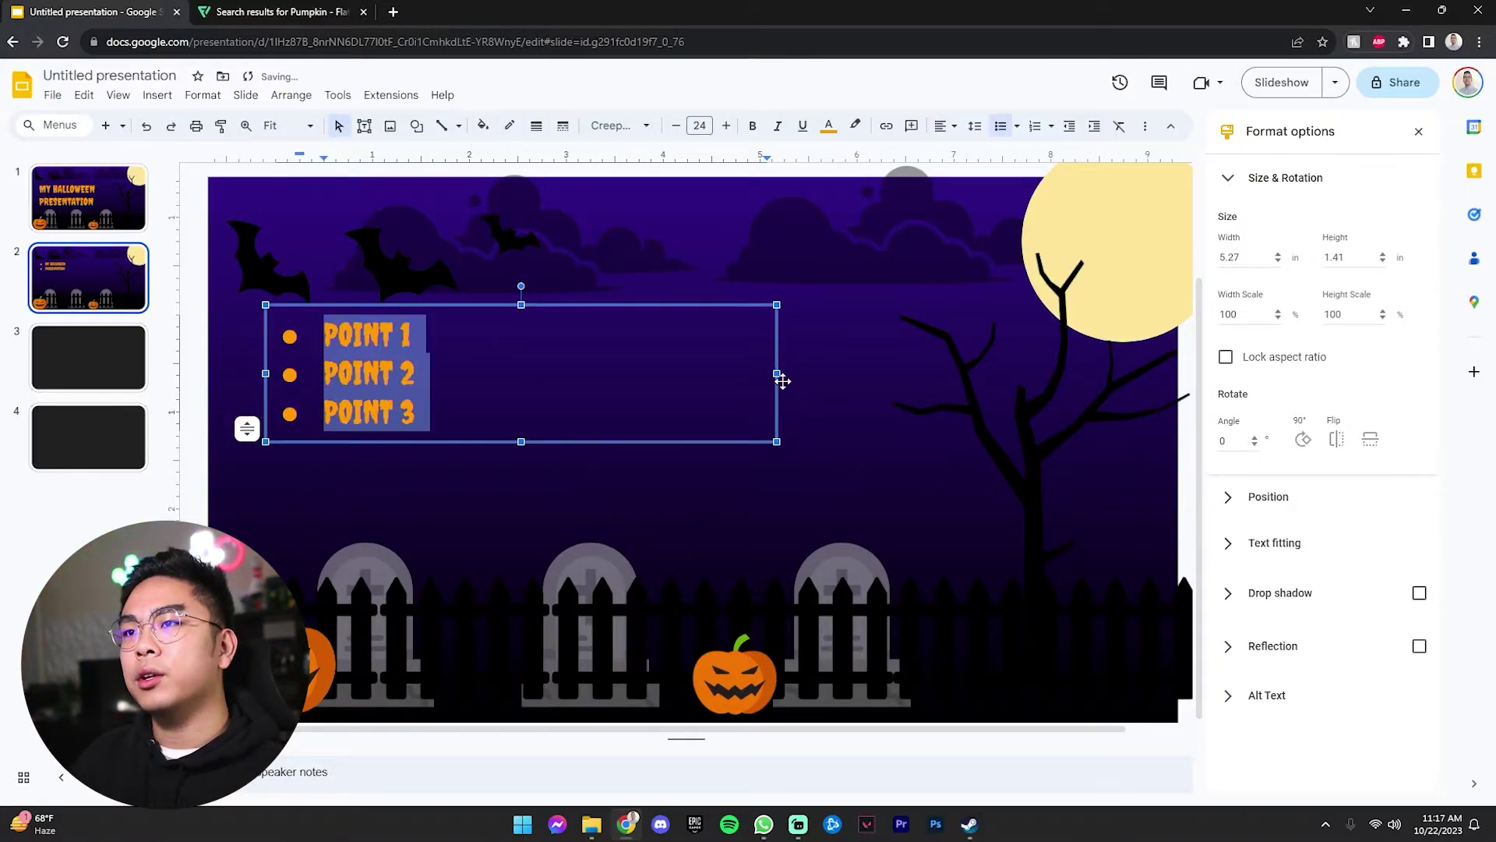
pyautogui.moveTo(777, 375); pyautogui.dragTo(870, 375)
pyautogui.click(726, 125)
pyautogui.click(726, 125)
pyautogui.click(727, 125)
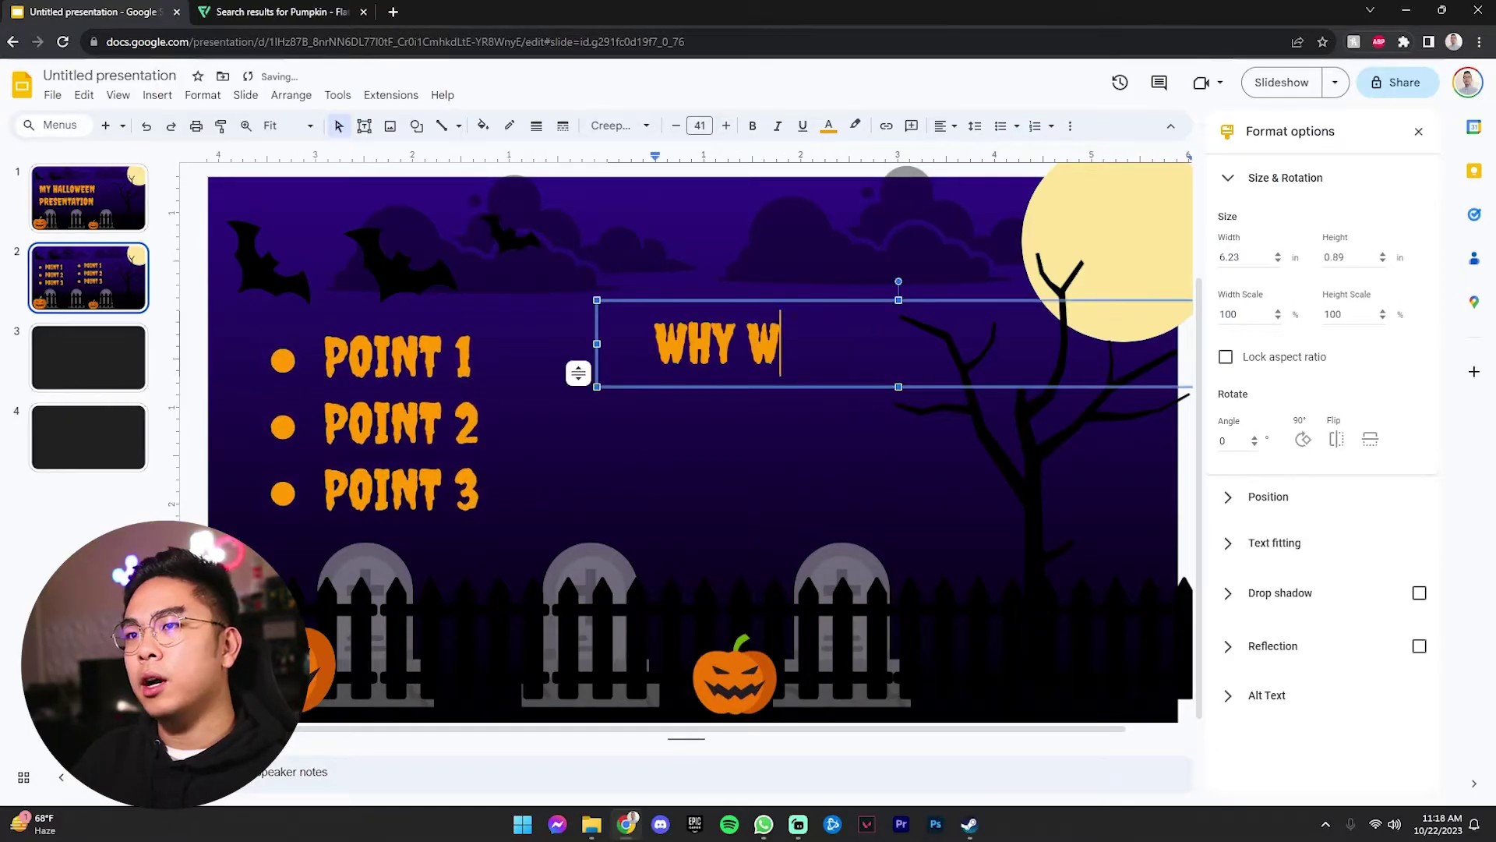
# Step: Complete the heading "WHY WE SHOULD EAT PUMPKIN?" in the second text box and widen that box to about 8.33 in
pyautogui.write('E SHOULD EAT PUMPKIN?')
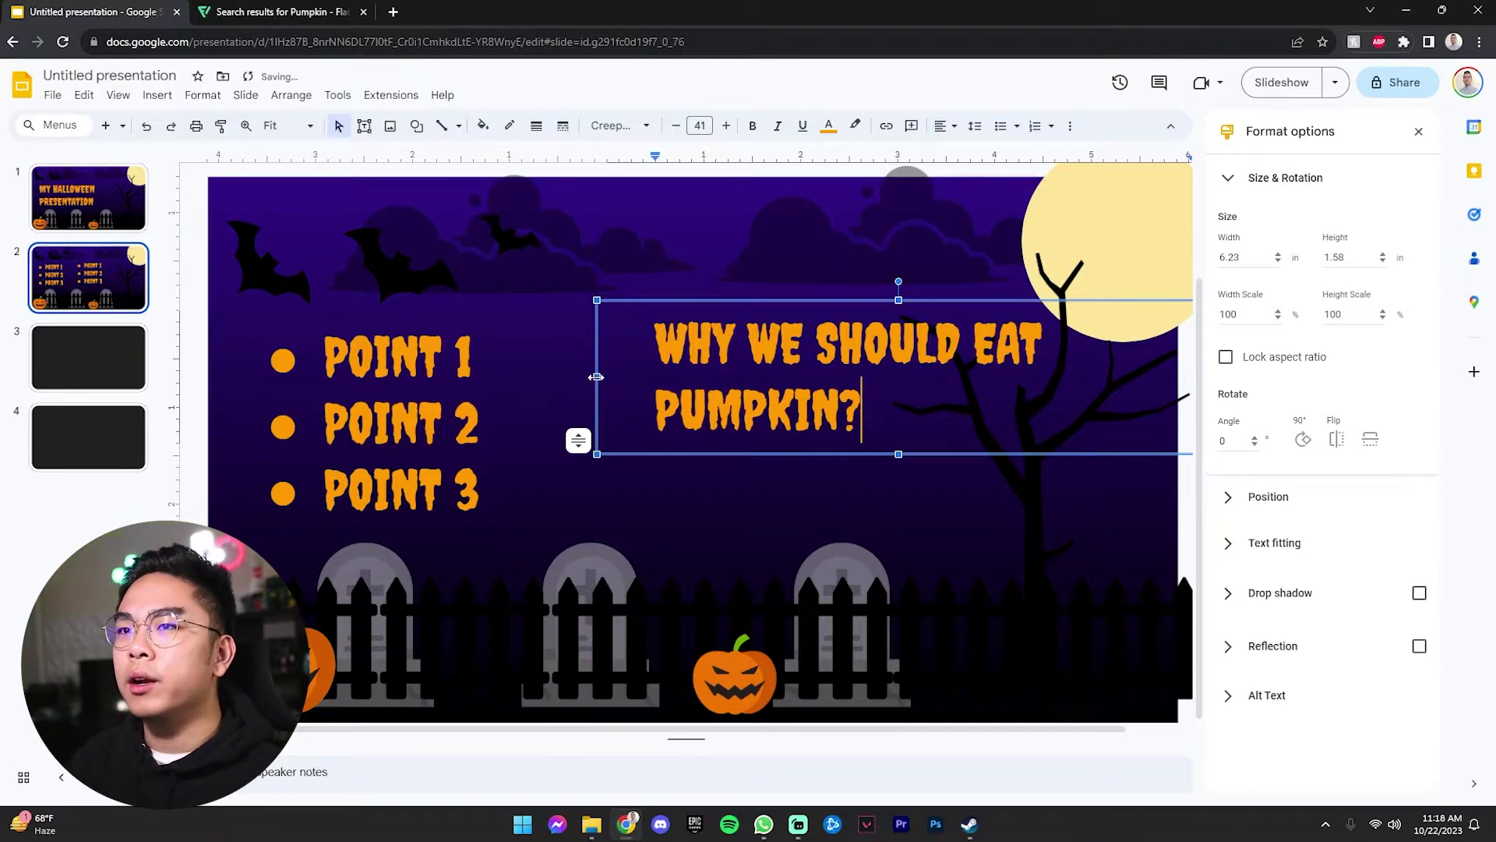
pyautogui.moveTo(596, 376); pyautogui.dragTo(393, 374)
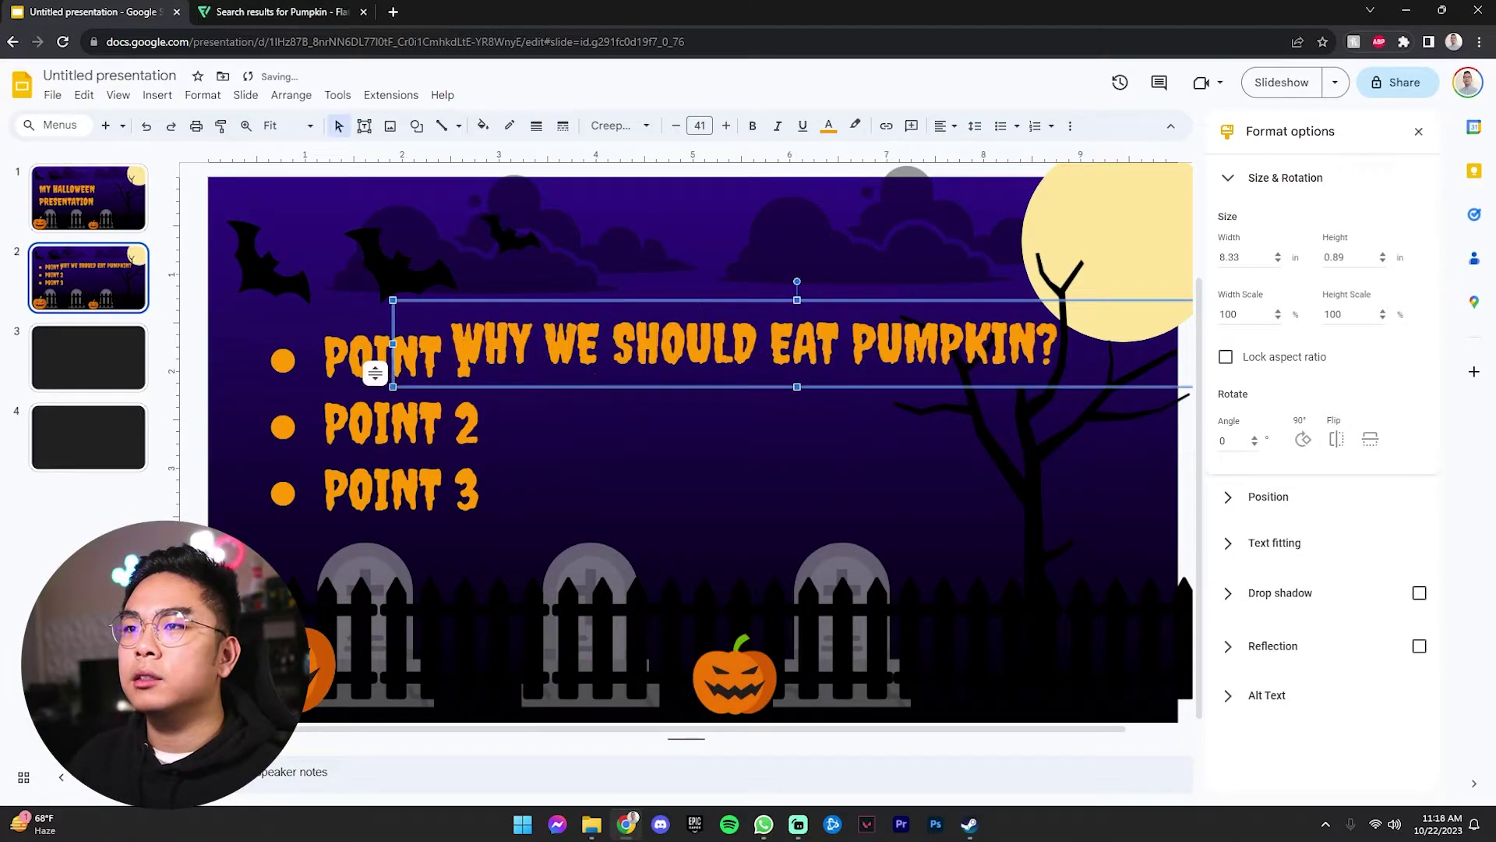
# Step: Underline the pumpkin heading and center its text within the text box
pyautogui.hotkey('ctrl', 'a')
pyautogui.click(803, 126)
pyautogui.click(549, 340)
pyautogui.moveTo(621, 302); pyautogui.dragTo(599, 304)
pyautogui.click(944, 127)
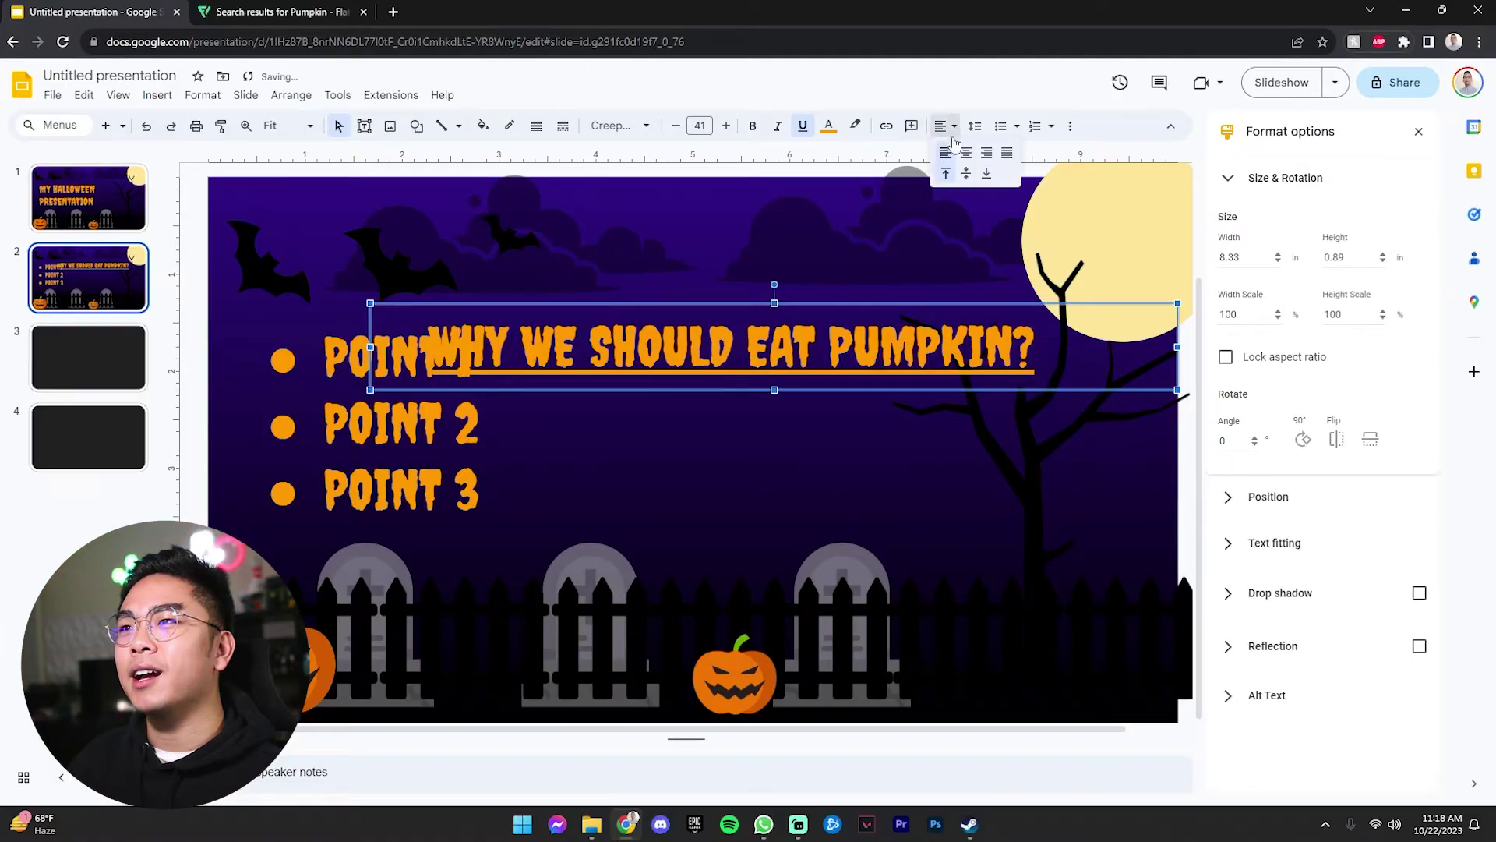
pyautogui.click(966, 152)
# Step: Move the pumpkin heading above the bulleted list, centered across the upper part of the slide
pyautogui.click(810, 293)
pyautogui.click(816, 341)
pyautogui.moveTo(701, 306); pyautogui.dragTo(618, 214)
pyautogui.click(726, 396)
pyautogui.click(719, 274)
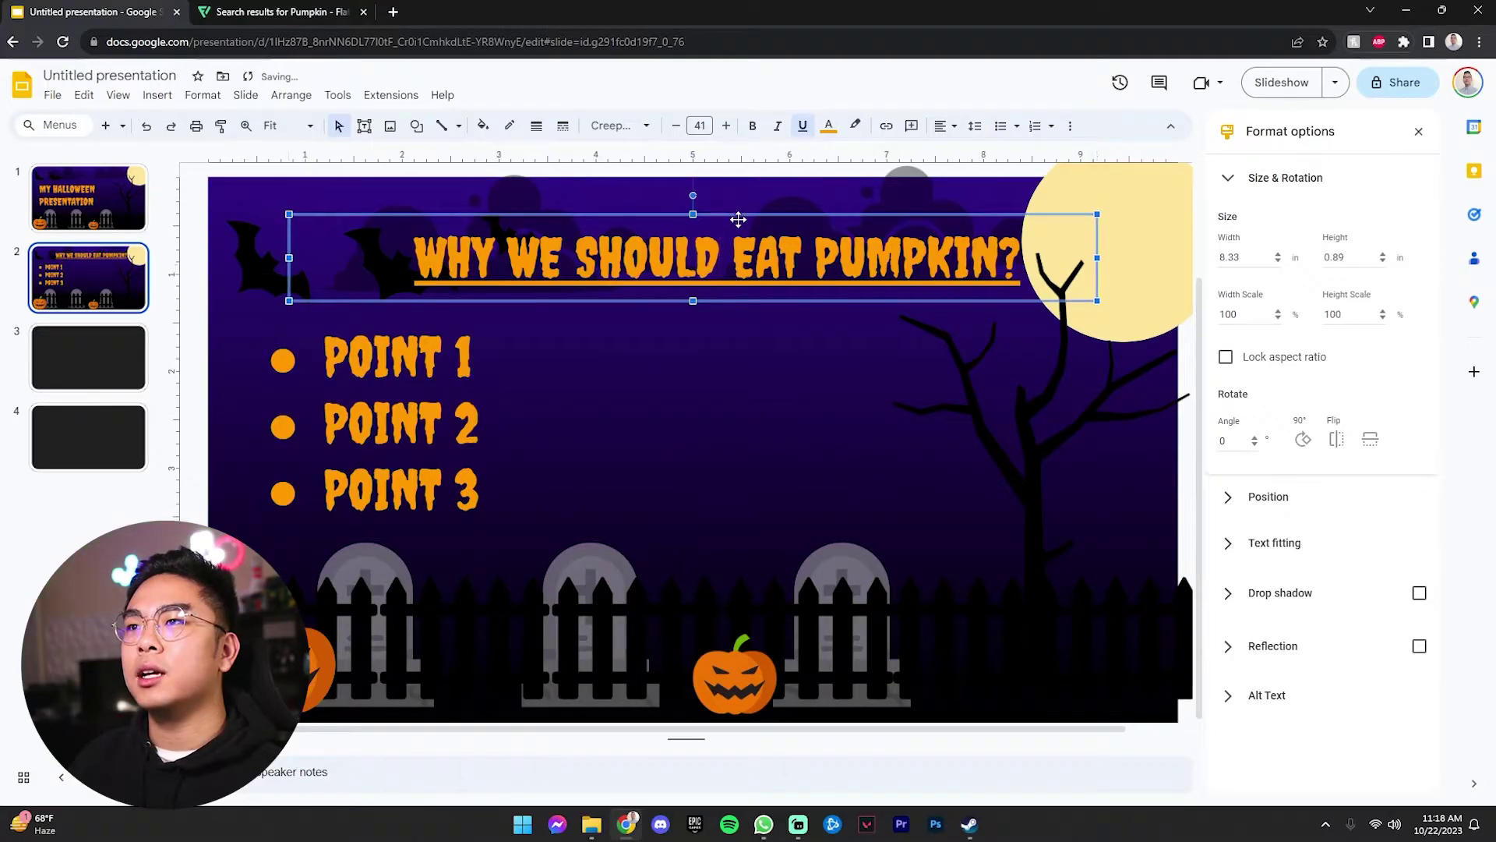
pyautogui.click(185, 379)
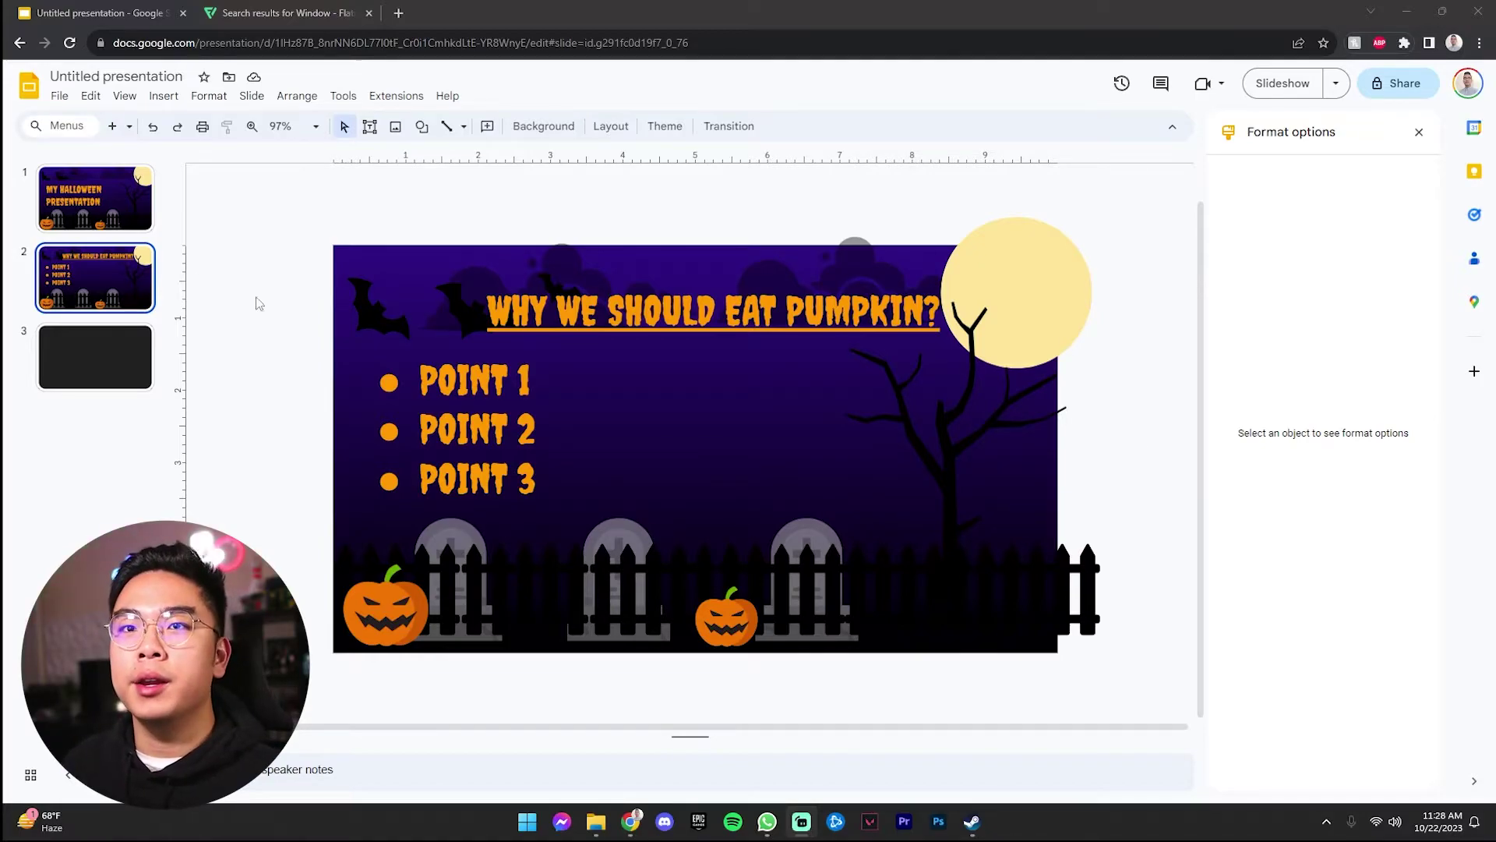
# Step: Paste a copy of the second slide into the slide list as the new third slide
pyautogui.click(139, 261)
pyautogui.click(129, 322)
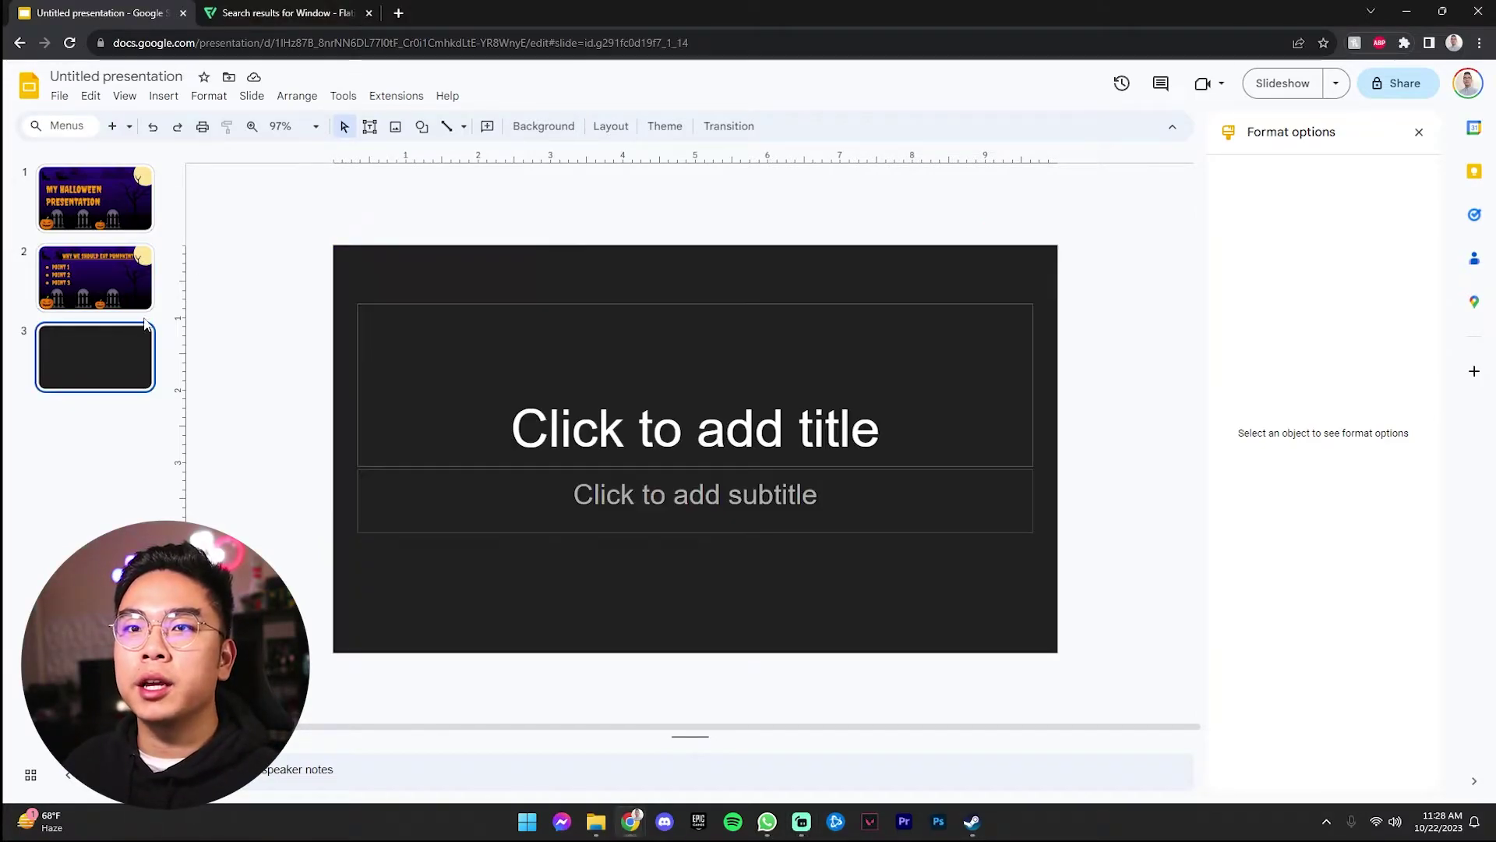
pyautogui.hotkey('ctrl', 'v')
# Step: Delete the pumpkin heading and the bulleted list from the third slide
pyautogui.click(568, 338)
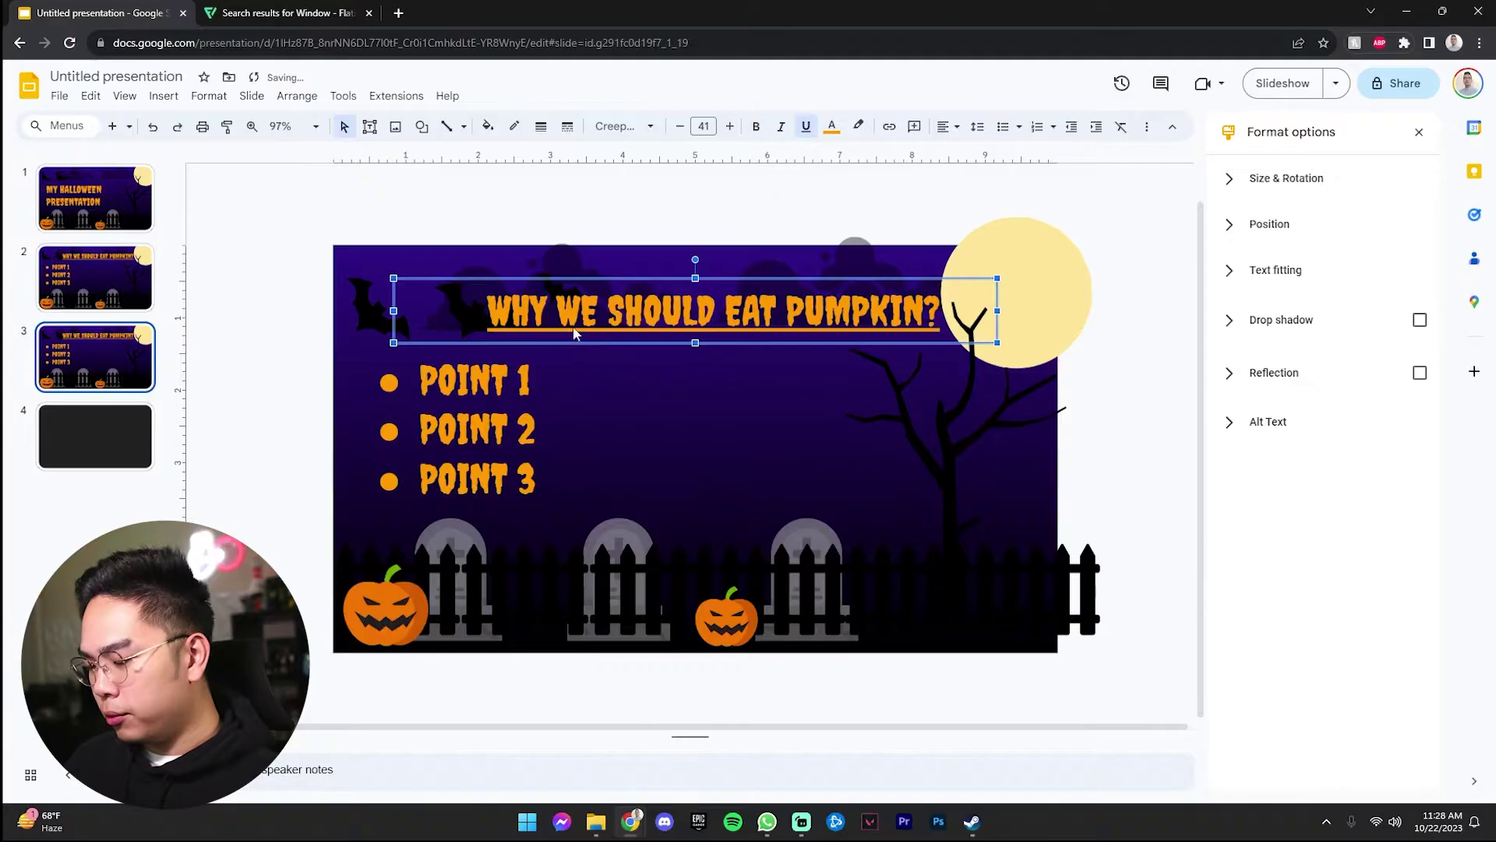
pyautogui.press('Delete')
pyautogui.click(518, 352)
pyautogui.press('Delete')
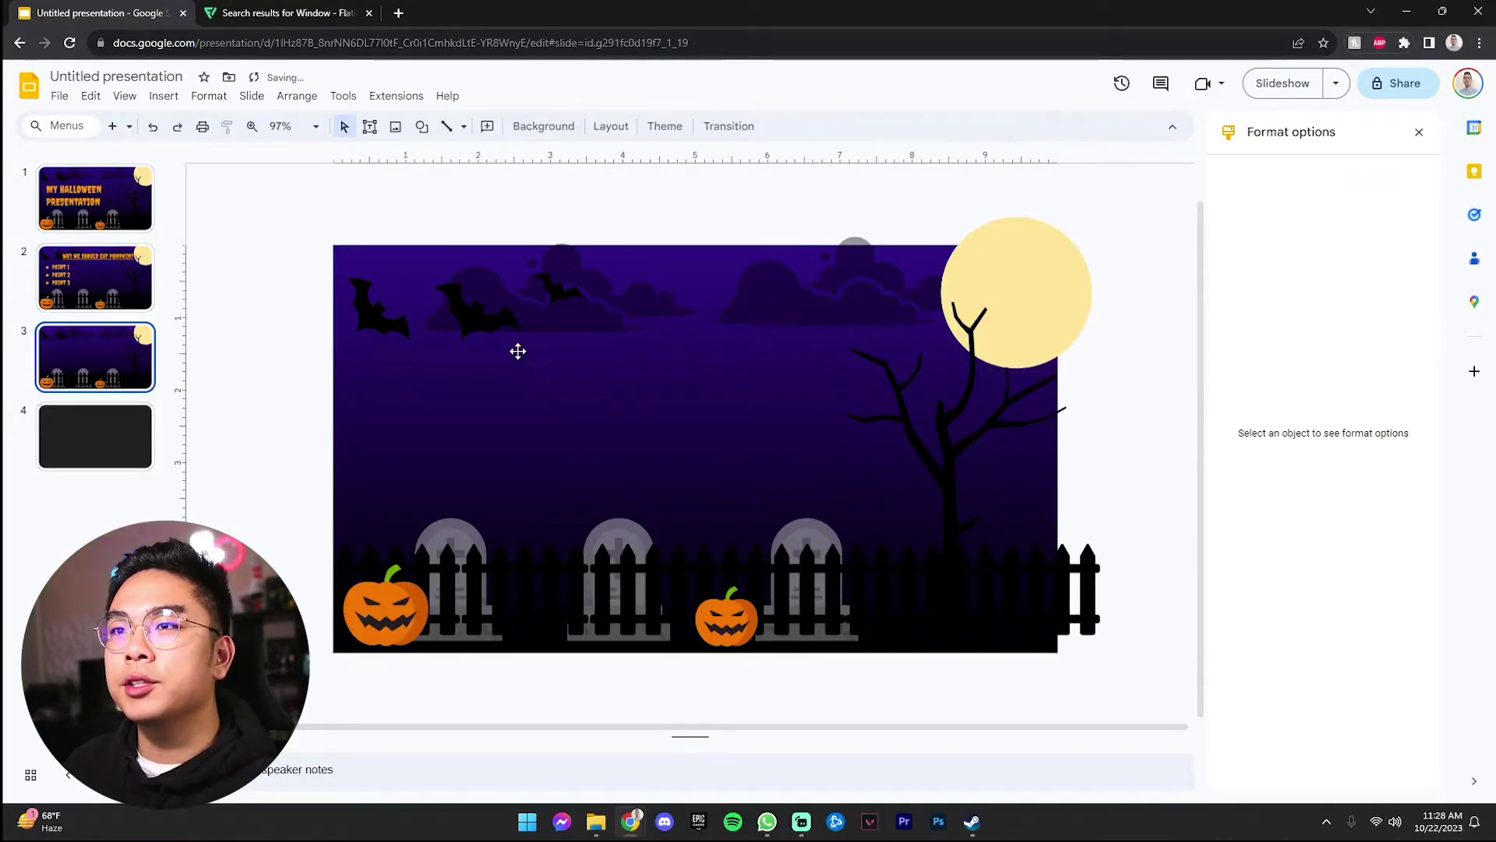
# Step: Delete the two rightmost fence sections from the third slide, keeping the bare tree
pyautogui.click(908, 592)
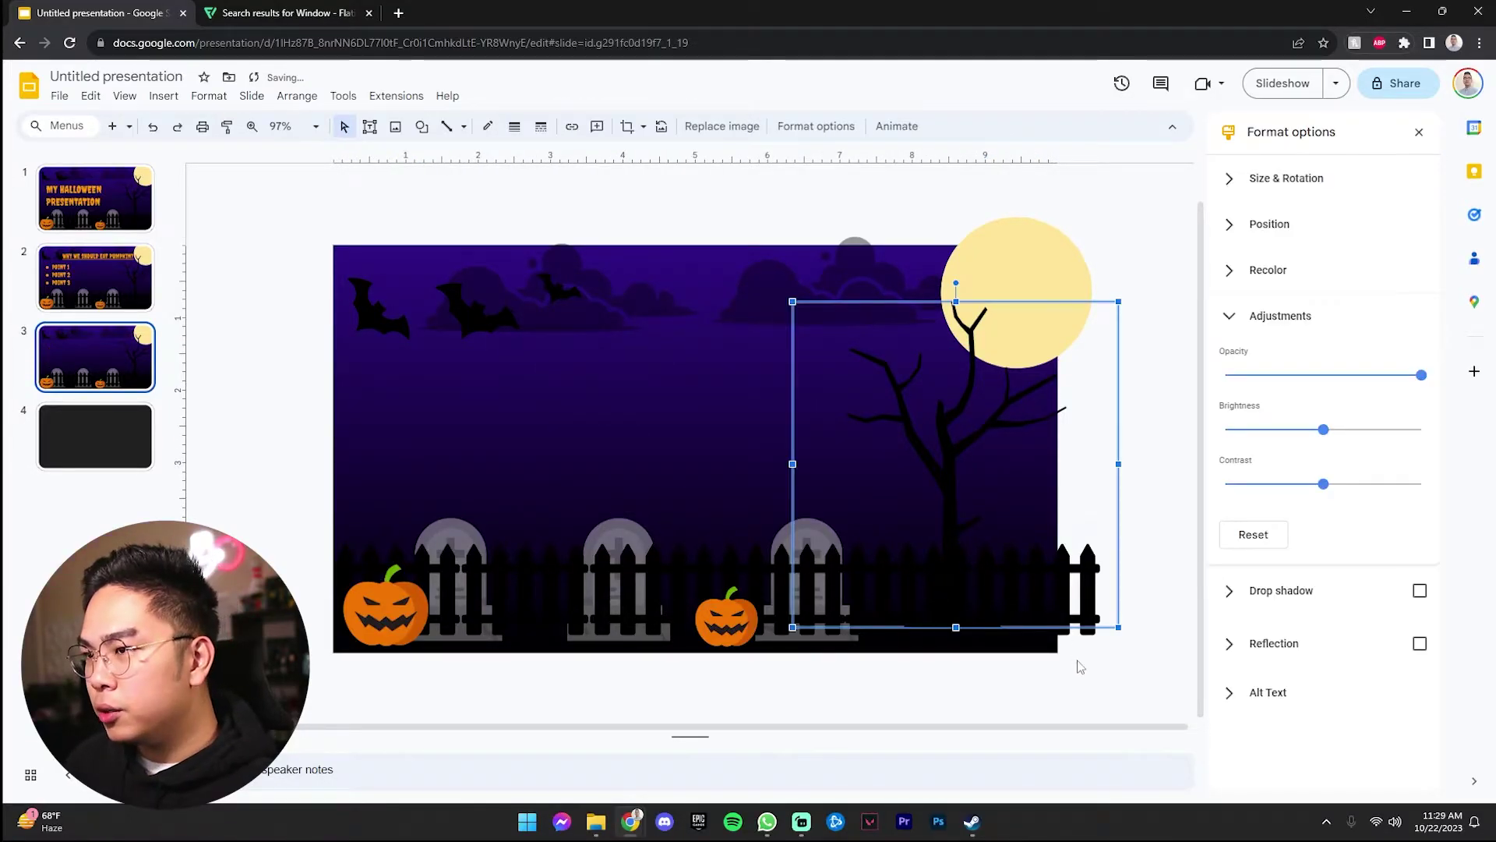
pyautogui.click(1092, 641)
pyautogui.press('Delete')
pyautogui.click(937, 633)
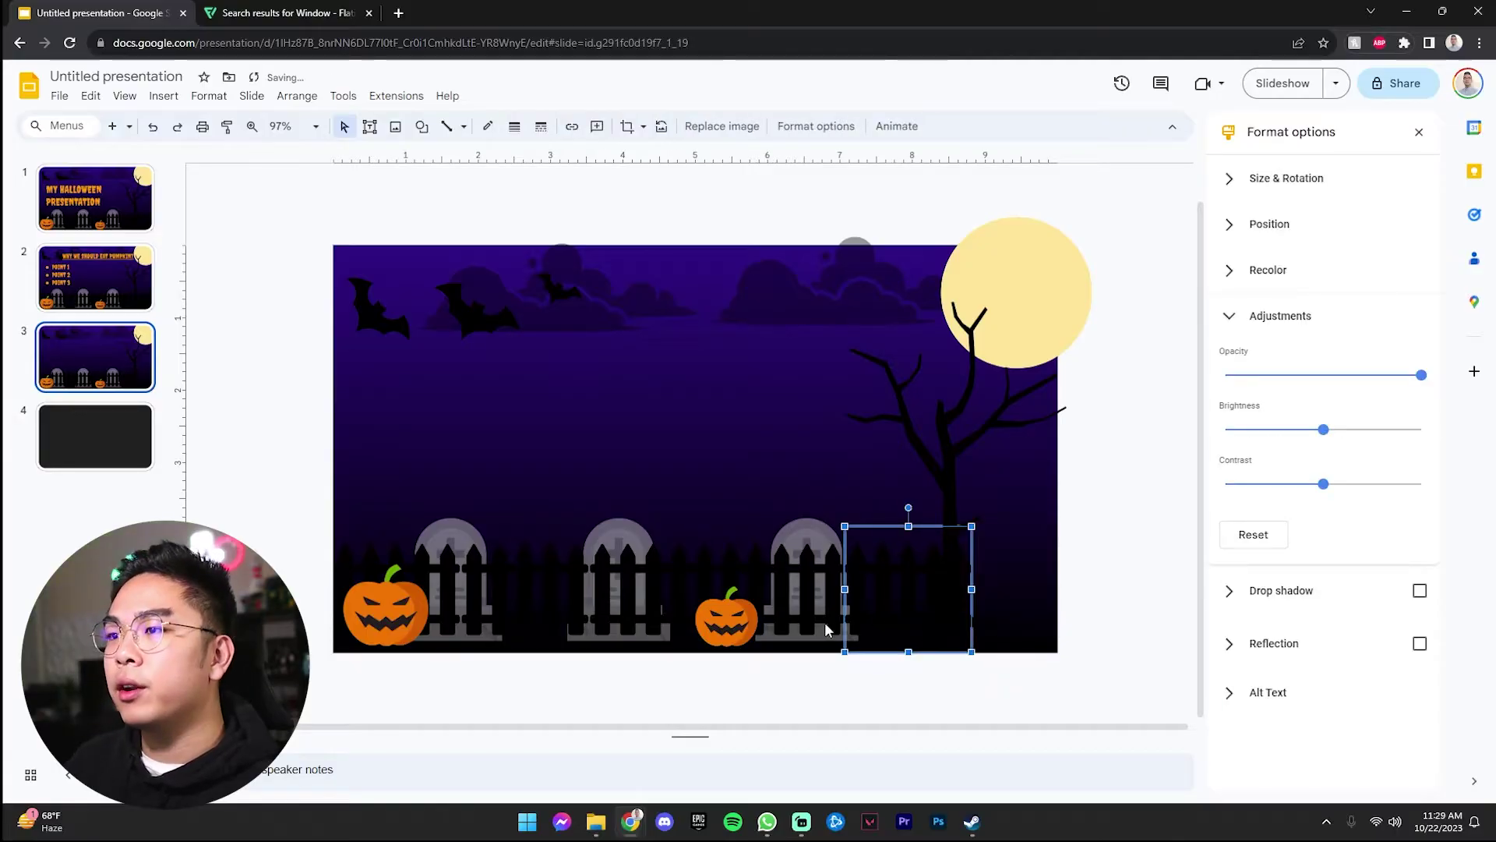
pyautogui.press('Delete')
pyautogui.click(823, 624)
pyautogui.press('Delete')
pyautogui.hotkey('ctrl', 'z')
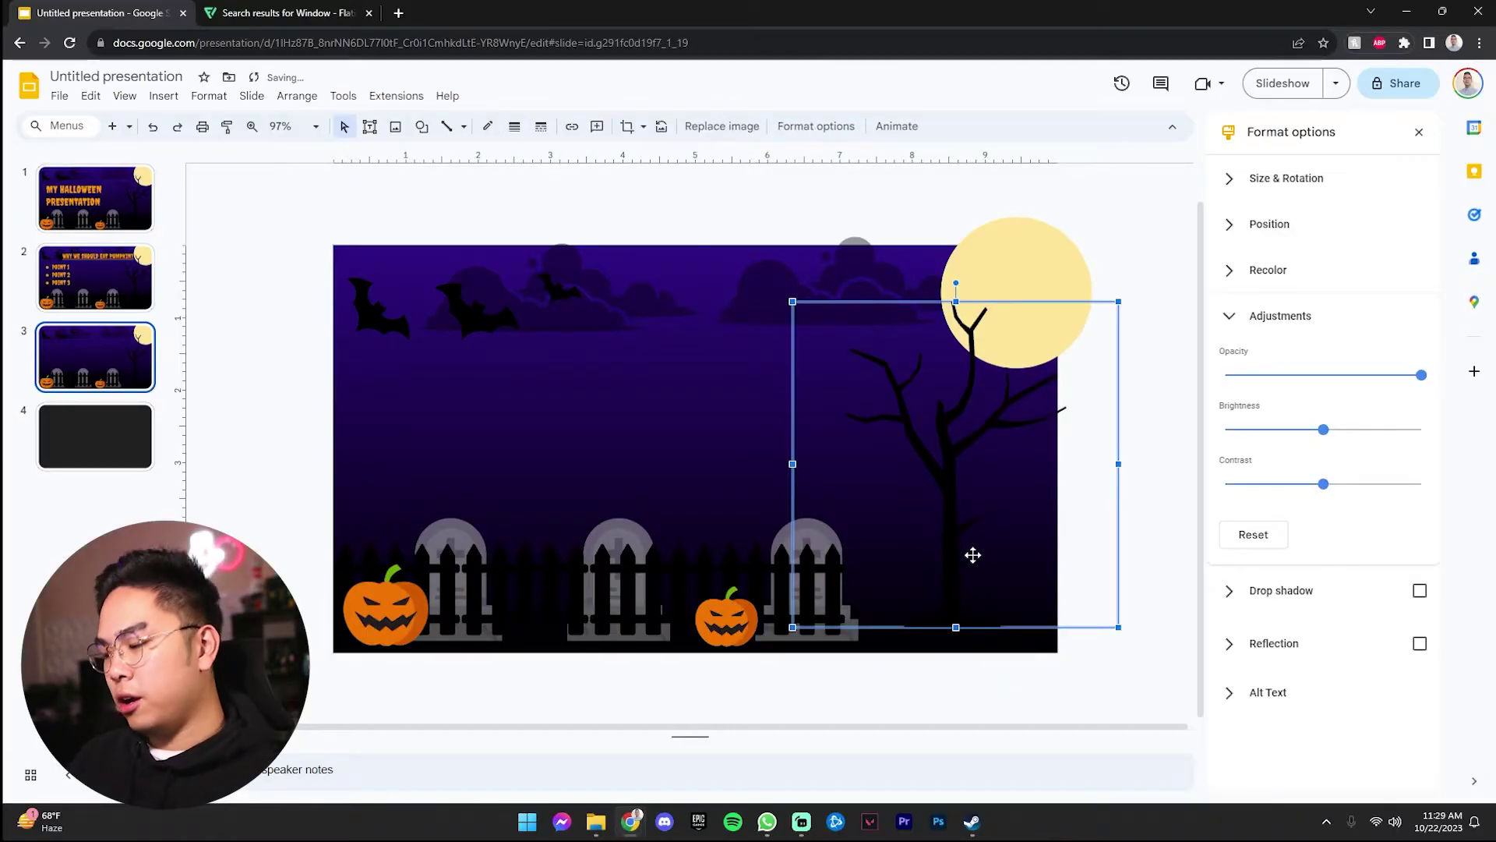
# Step: Delete the small pumpkin and the fence sections in front of the middle and rightmost gravestones
pyautogui.click(781, 628)
pyautogui.press('Delete')
pyautogui.click(725, 616)
pyautogui.press('Delete')
pyautogui.click(679, 598)
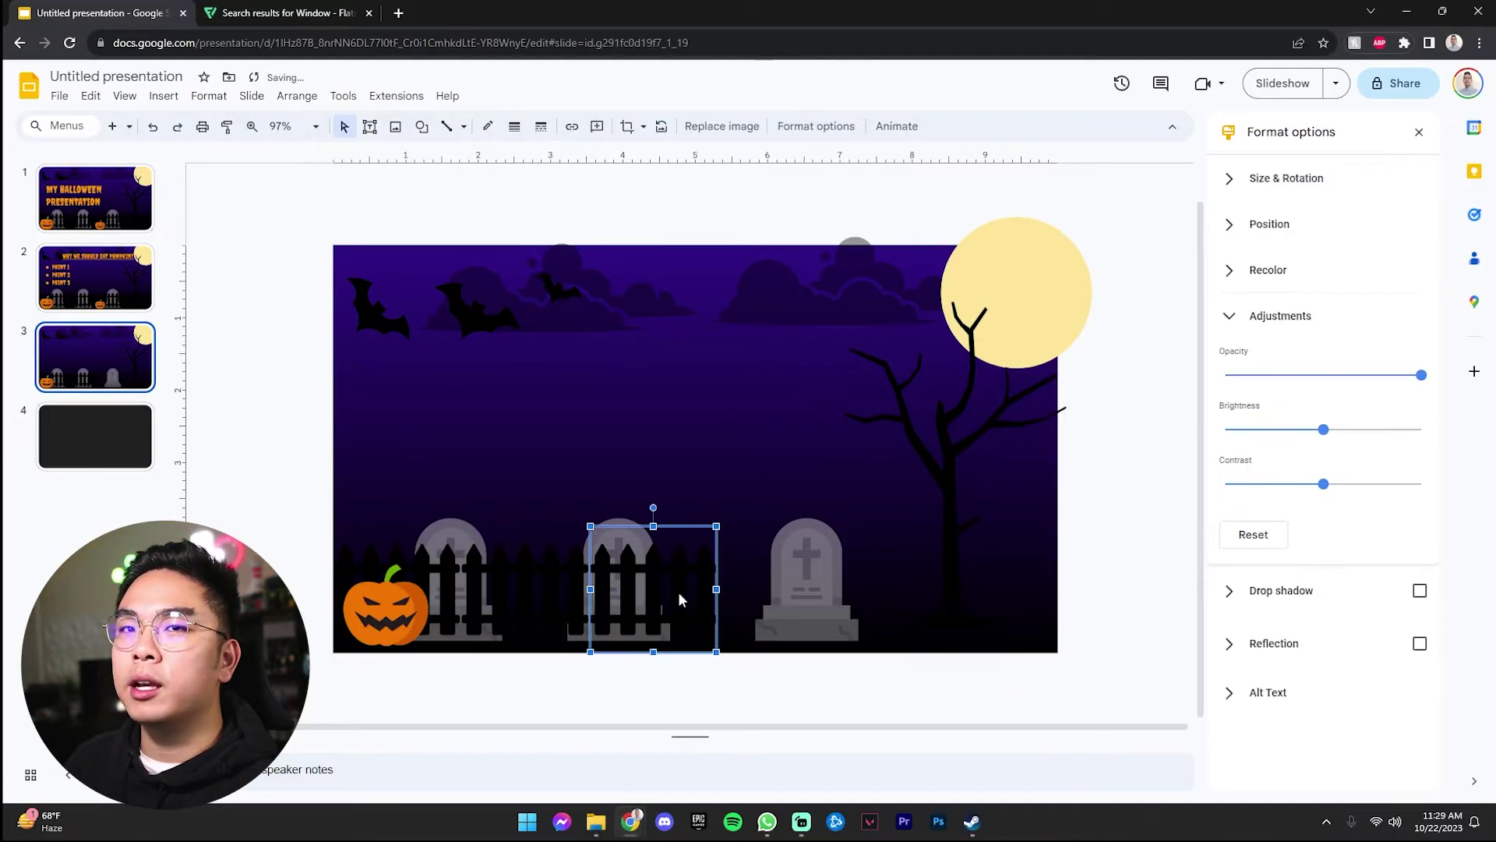
pyautogui.press('Delete')
pyautogui.click(779, 573)
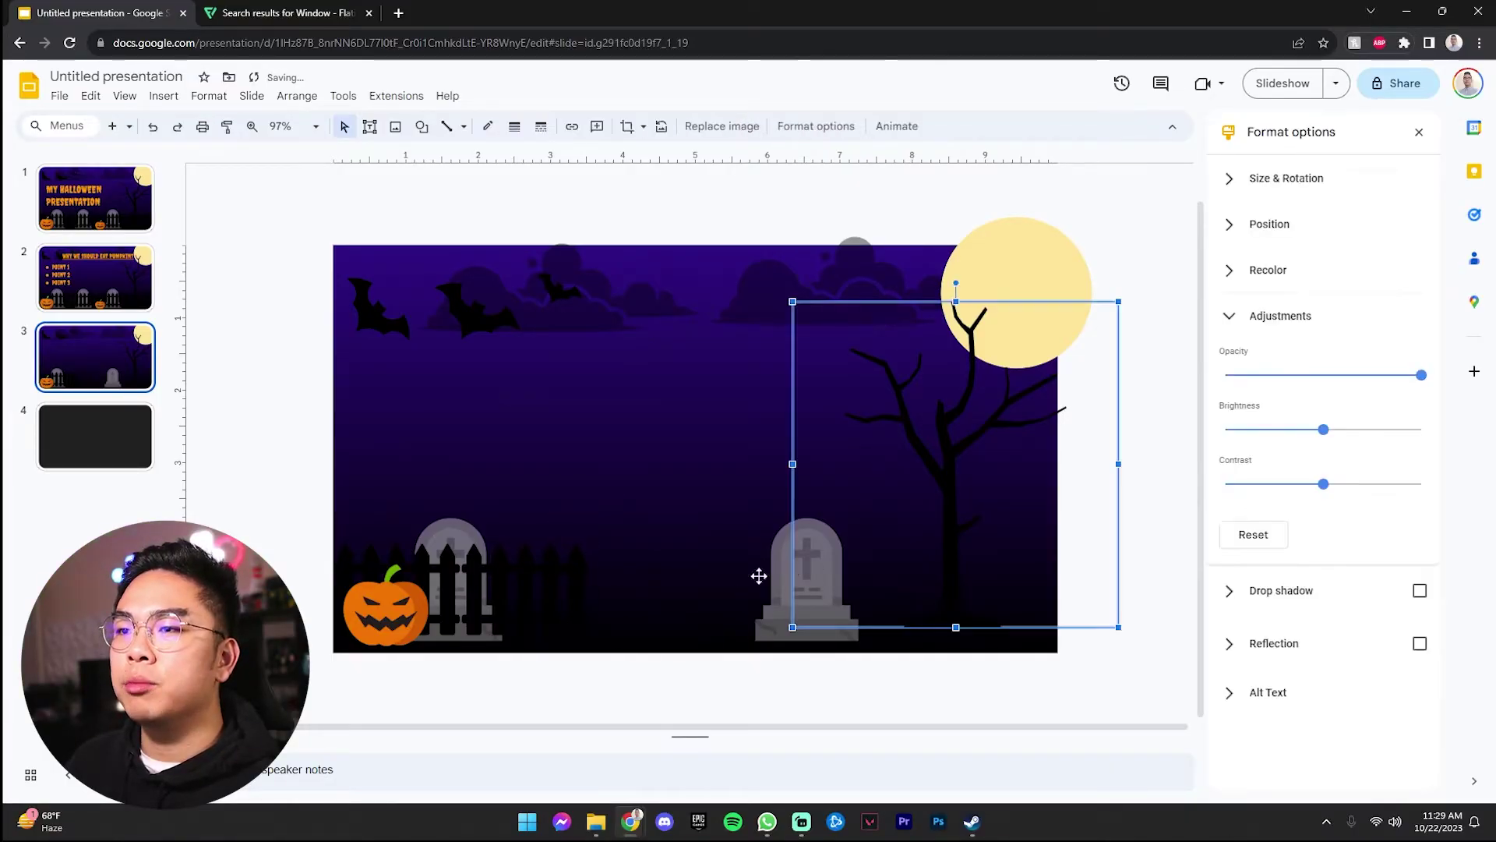
pyautogui.press('Delete')
pyautogui.click(483, 580)
pyautogui.hotkey('ctrl', 'z')
# Step: Delete the remaining gravestones, the last fence sections and the large pumpkin from the third slide
pyautogui.click(770, 624)
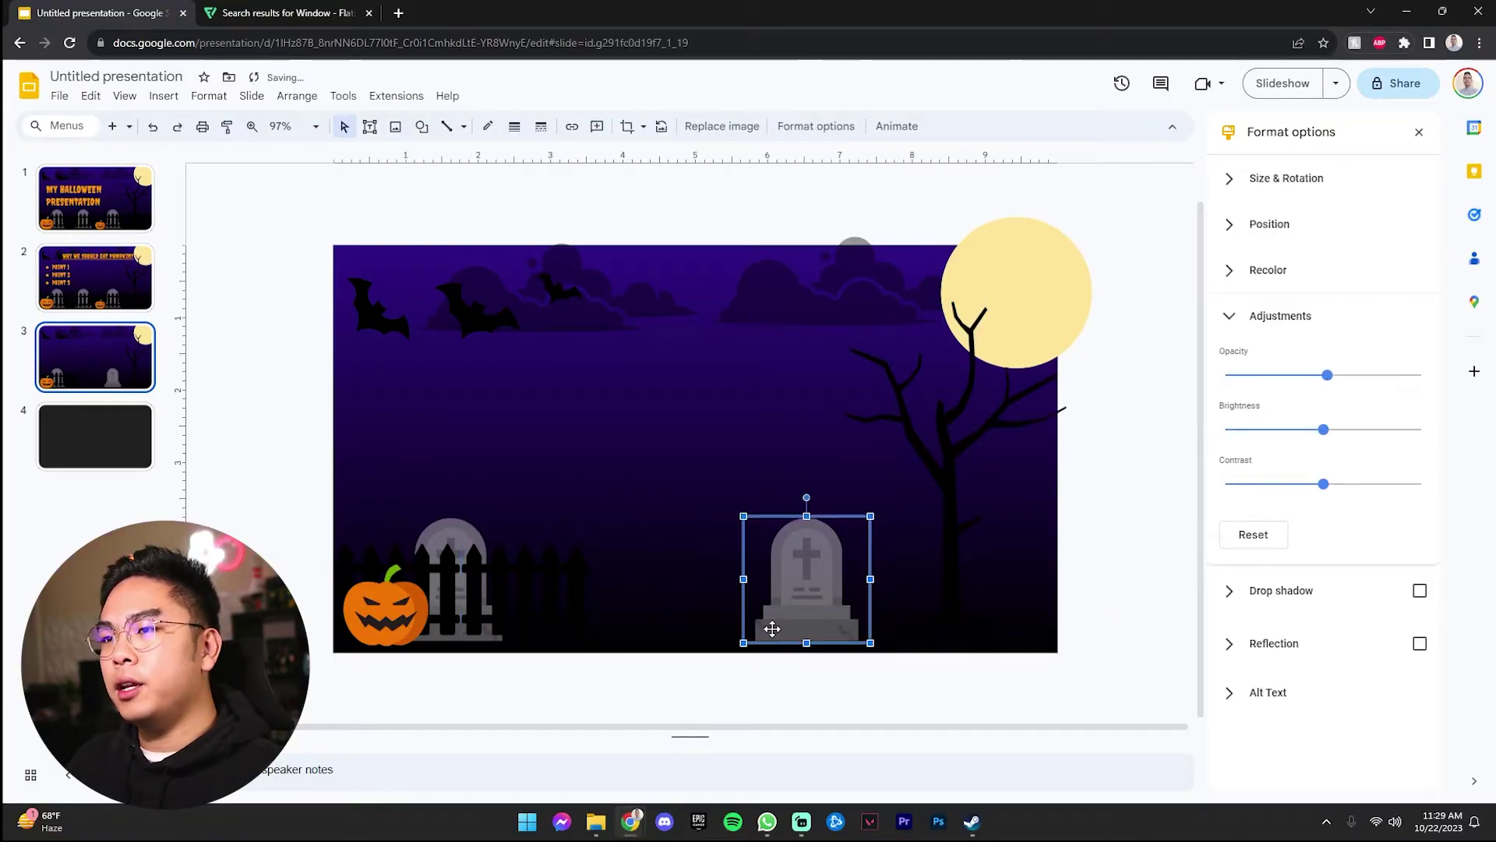
pyautogui.press('Delete')
pyautogui.click(551, 612)
pyautogui.press('Delete')
pyautogui.click(456, 608)
pyautogui.press('Delete')
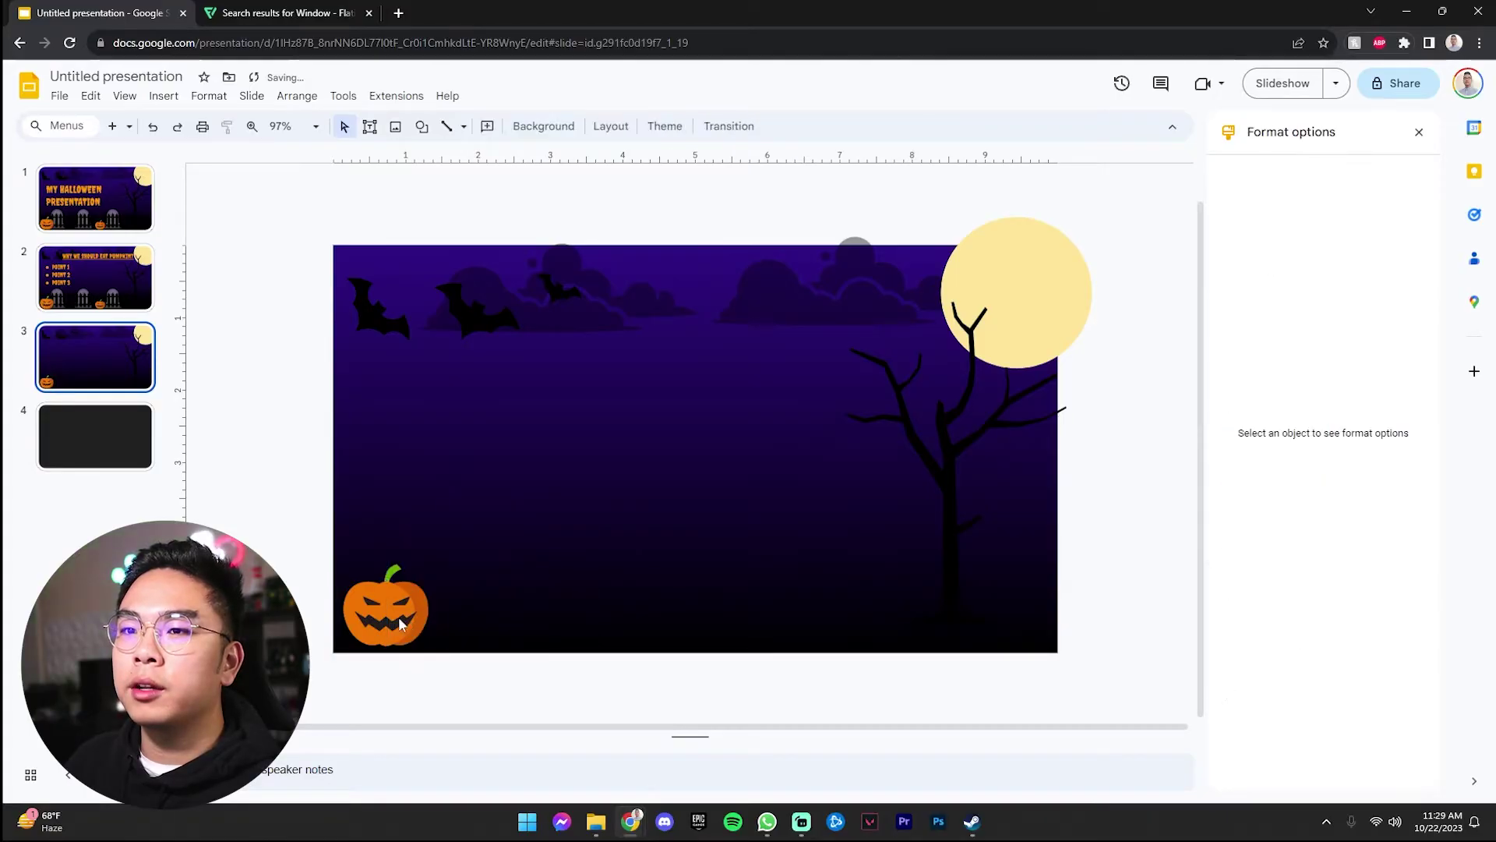
pyautogui.click(400, 611)
pyautogui.press('Delete')
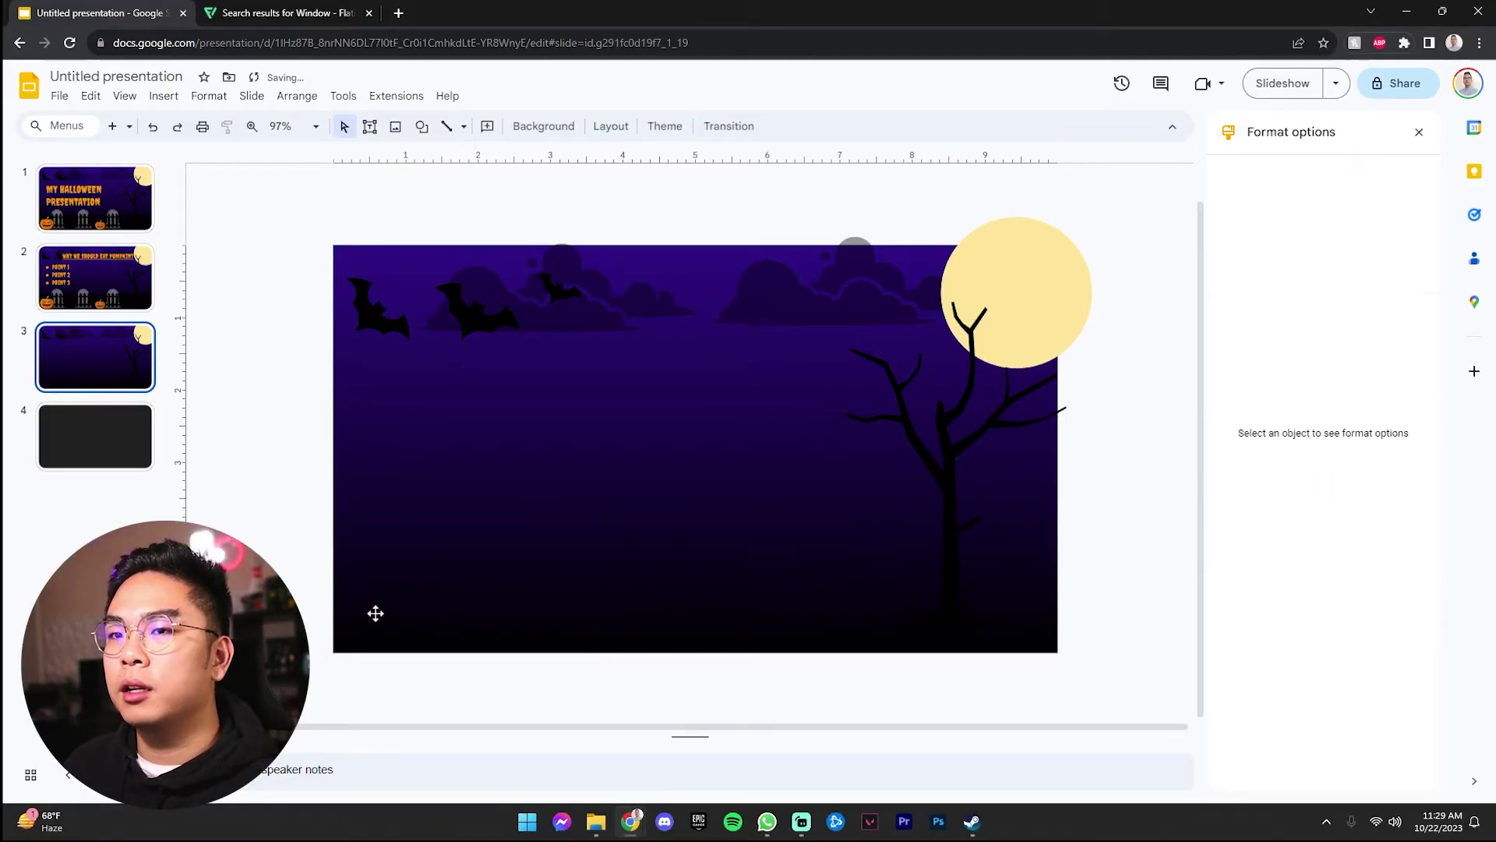
# Step: Switch to Flaticon, search for "cauldron" and copy the PNG of the black cauldron with green bubbling brew
pyautogui.click(289, 13)
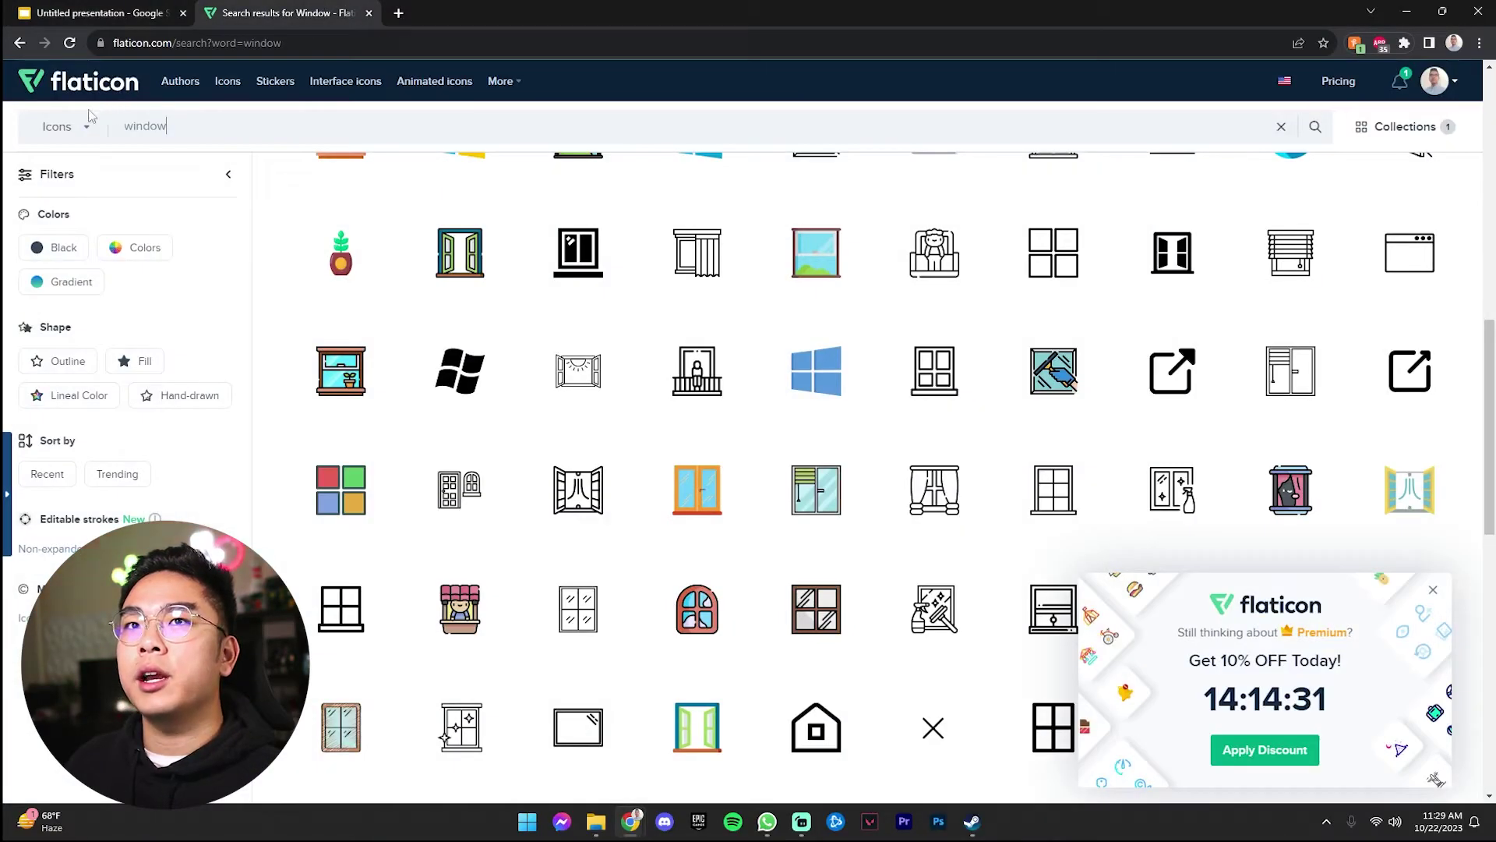
pyautogui.click(242, 119)
pyautogui.write('cauldron')
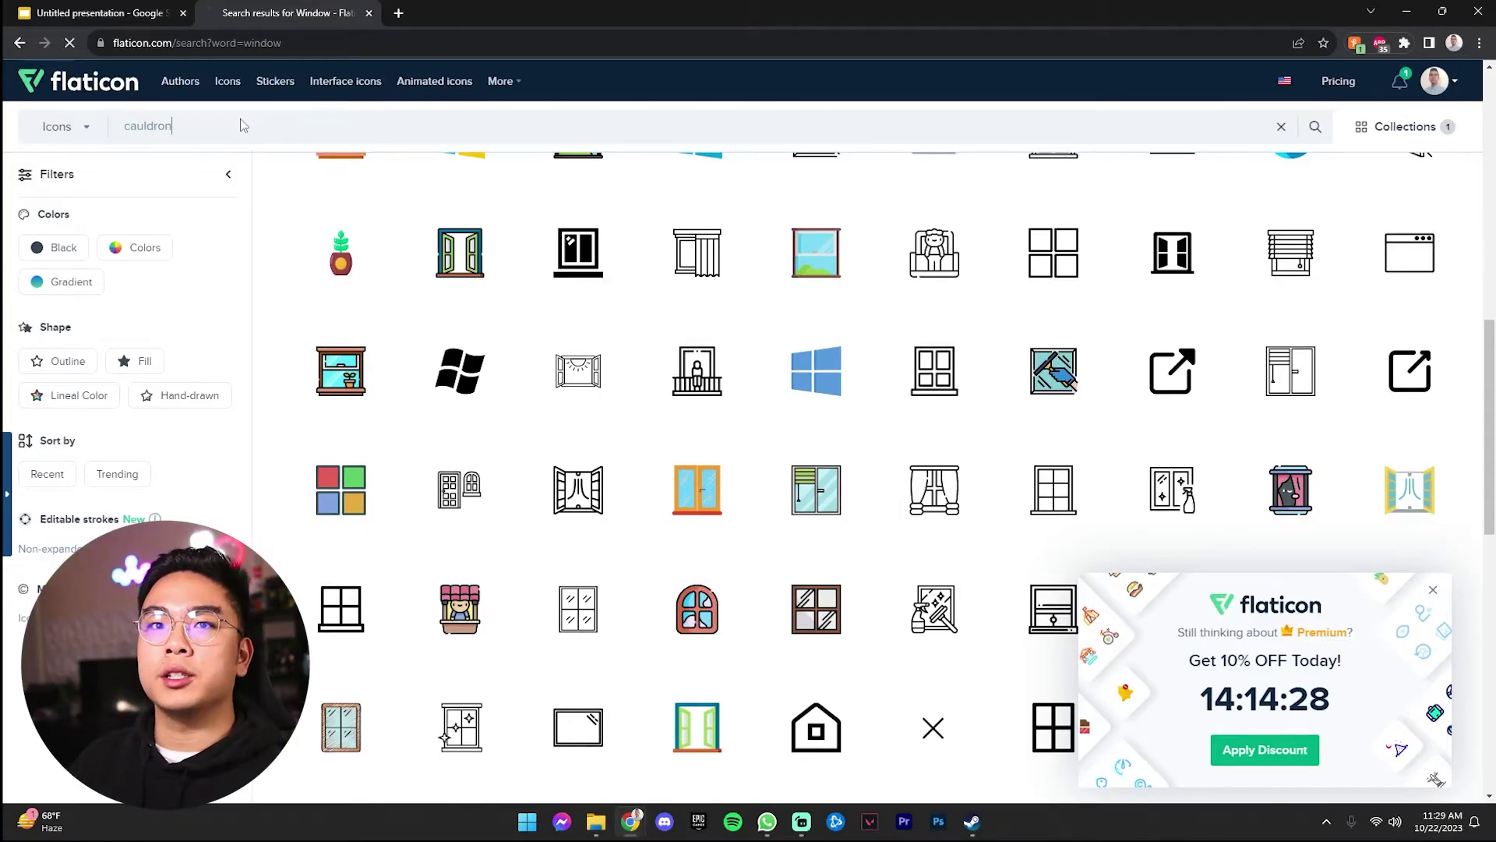
pyautogui.press('Return')
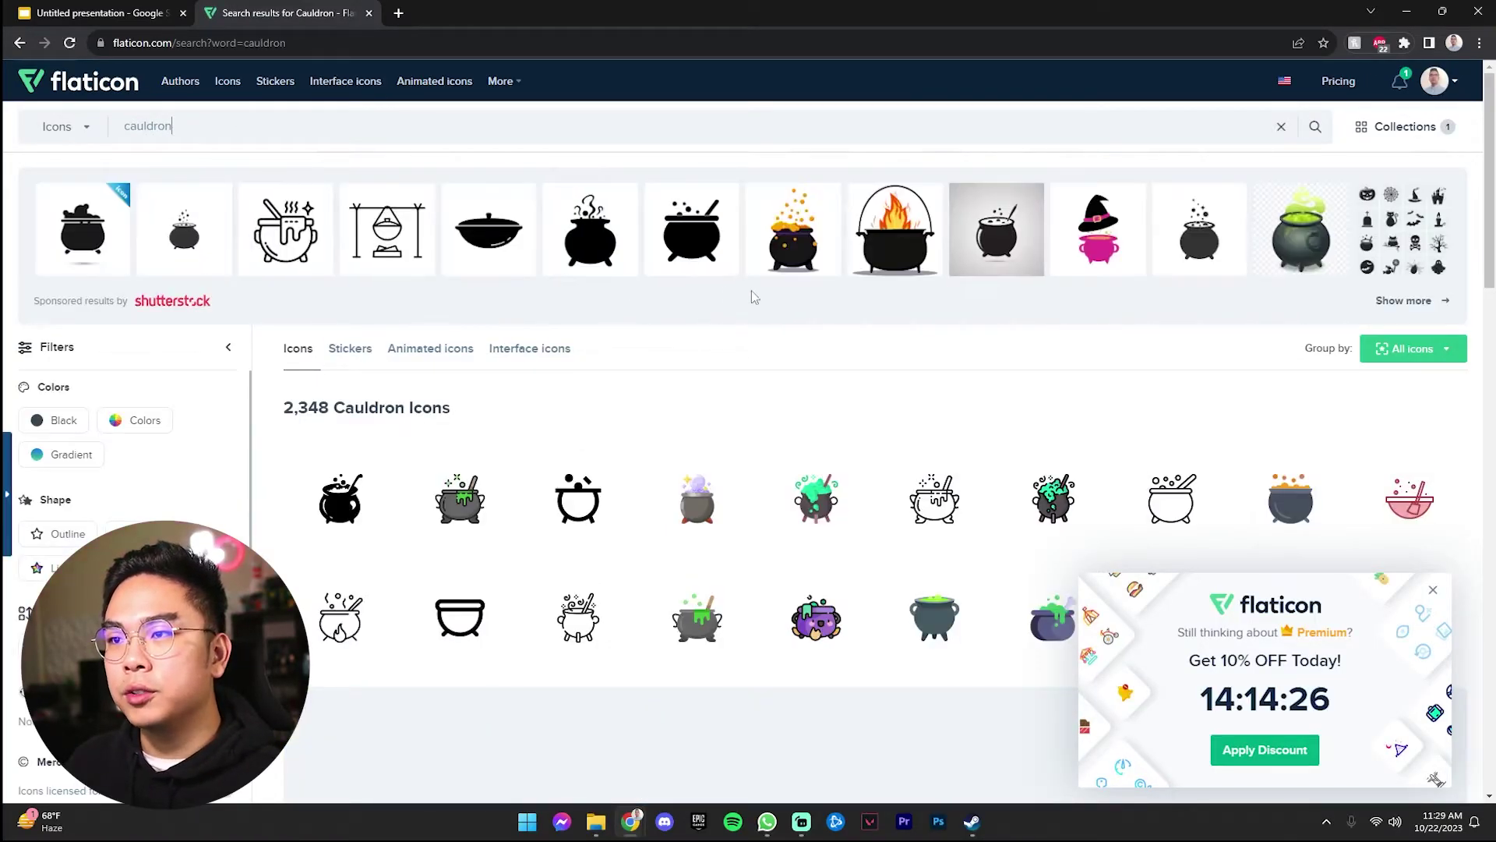
pyautogui.click(815, 497)
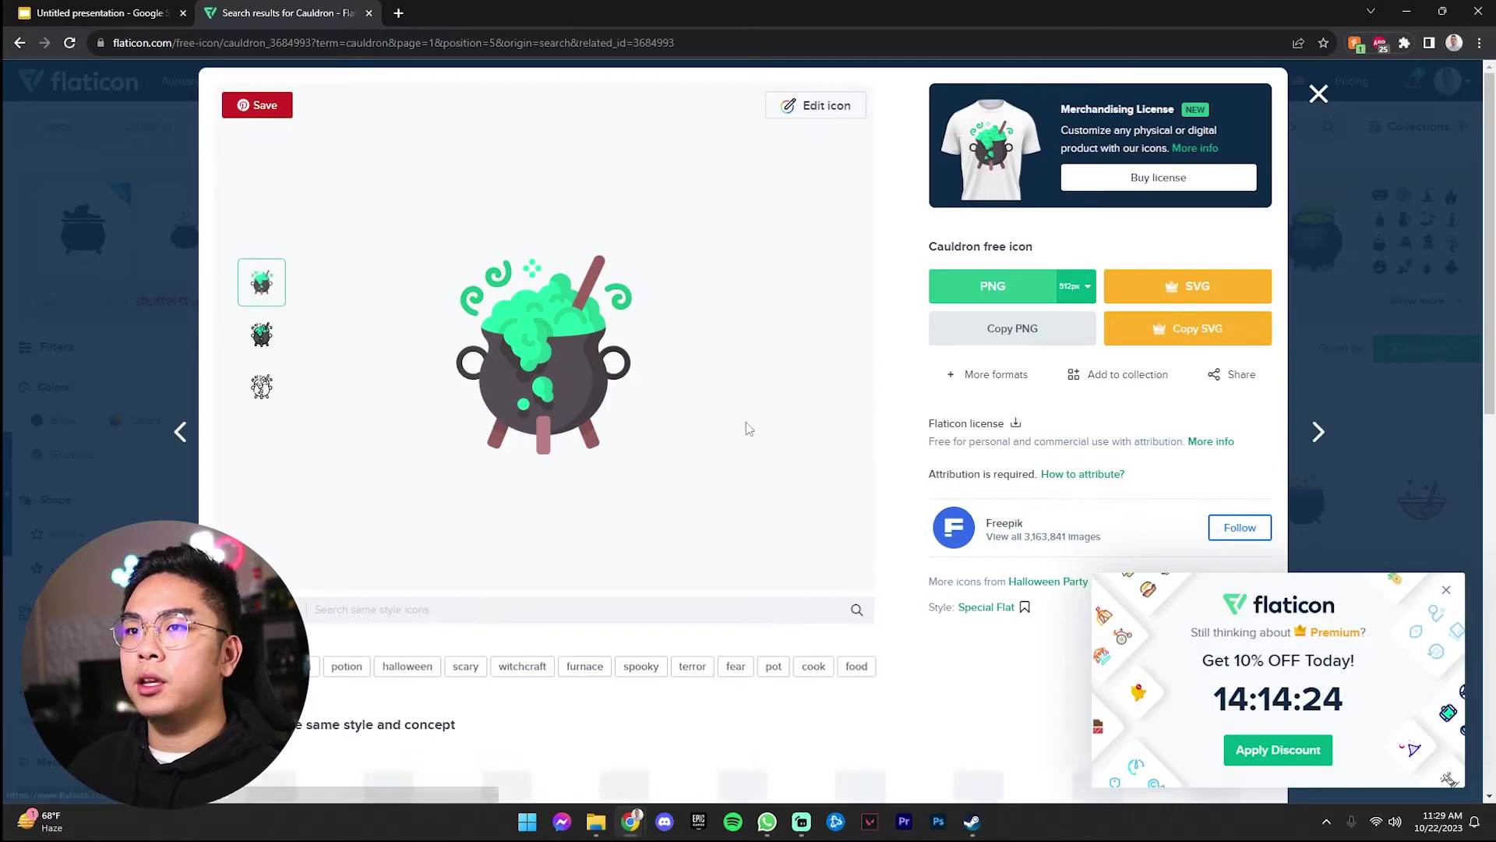
pyautogui.click(1012, 328)
# Step: Paste the cauldron into the third slide in Google Slides, shrink it and place it beside the bare tree near the lower edge
pyautogui.click(101, 12)
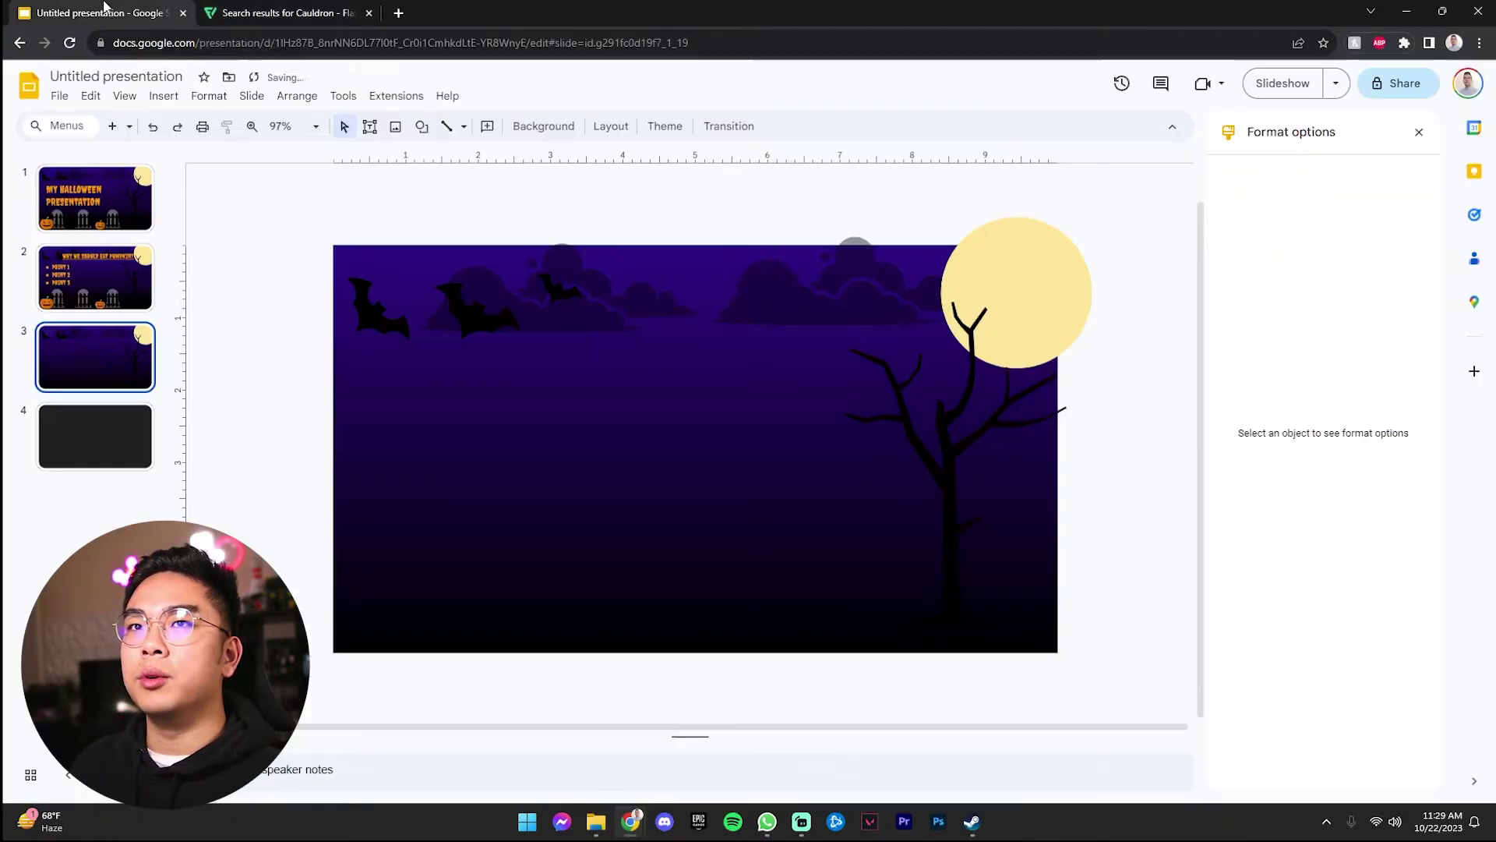
pyautogui.hotkey('ctrl', 'v')
pyautogui.moveTo(502, 536); pyautogui.dragTo(897, 570)
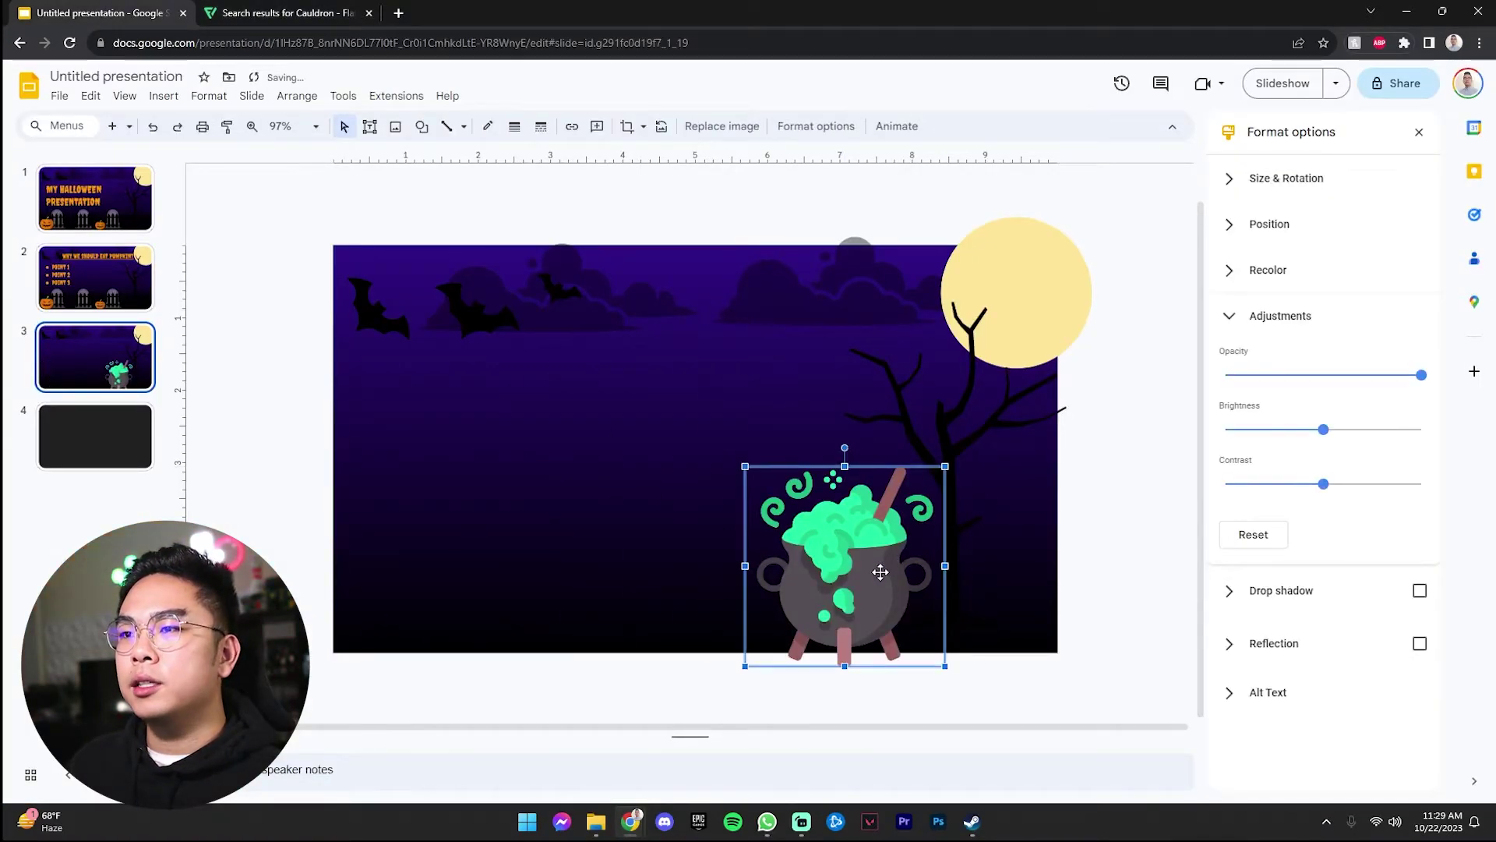
pyautogui.moveTo(904, 513); pyautogui.dragTo(879, 539)
pyautogui.moveTo(842, 591); pyautogui.dragTo(869, 585)
# Step: On Flaticon, copy the PNG of the brown, many-branched tree from the "dead tree" results
pyautogui.click(300, 13)
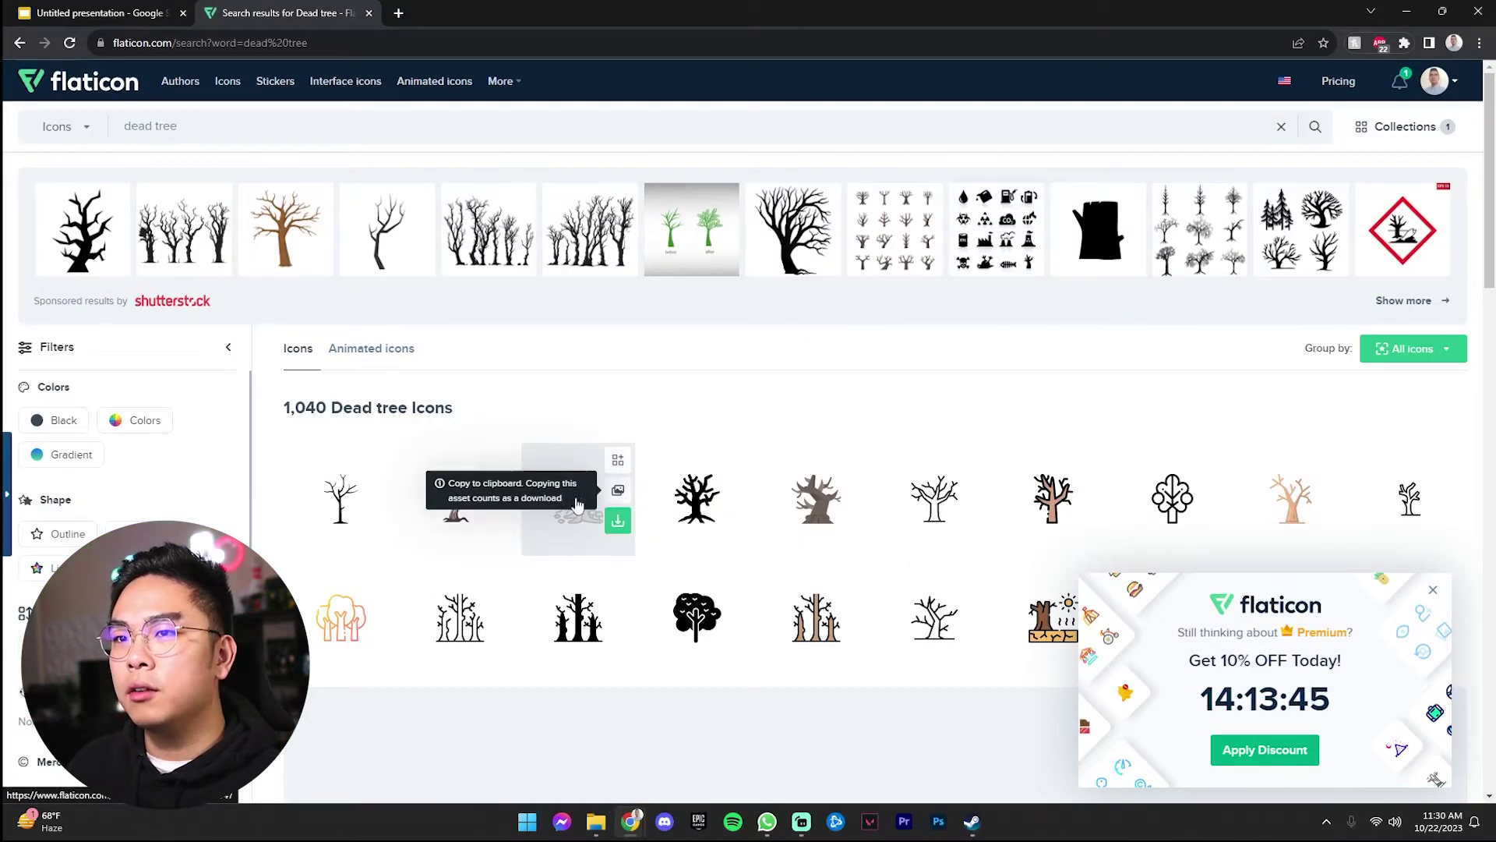
pyautogui.click(460, 499)
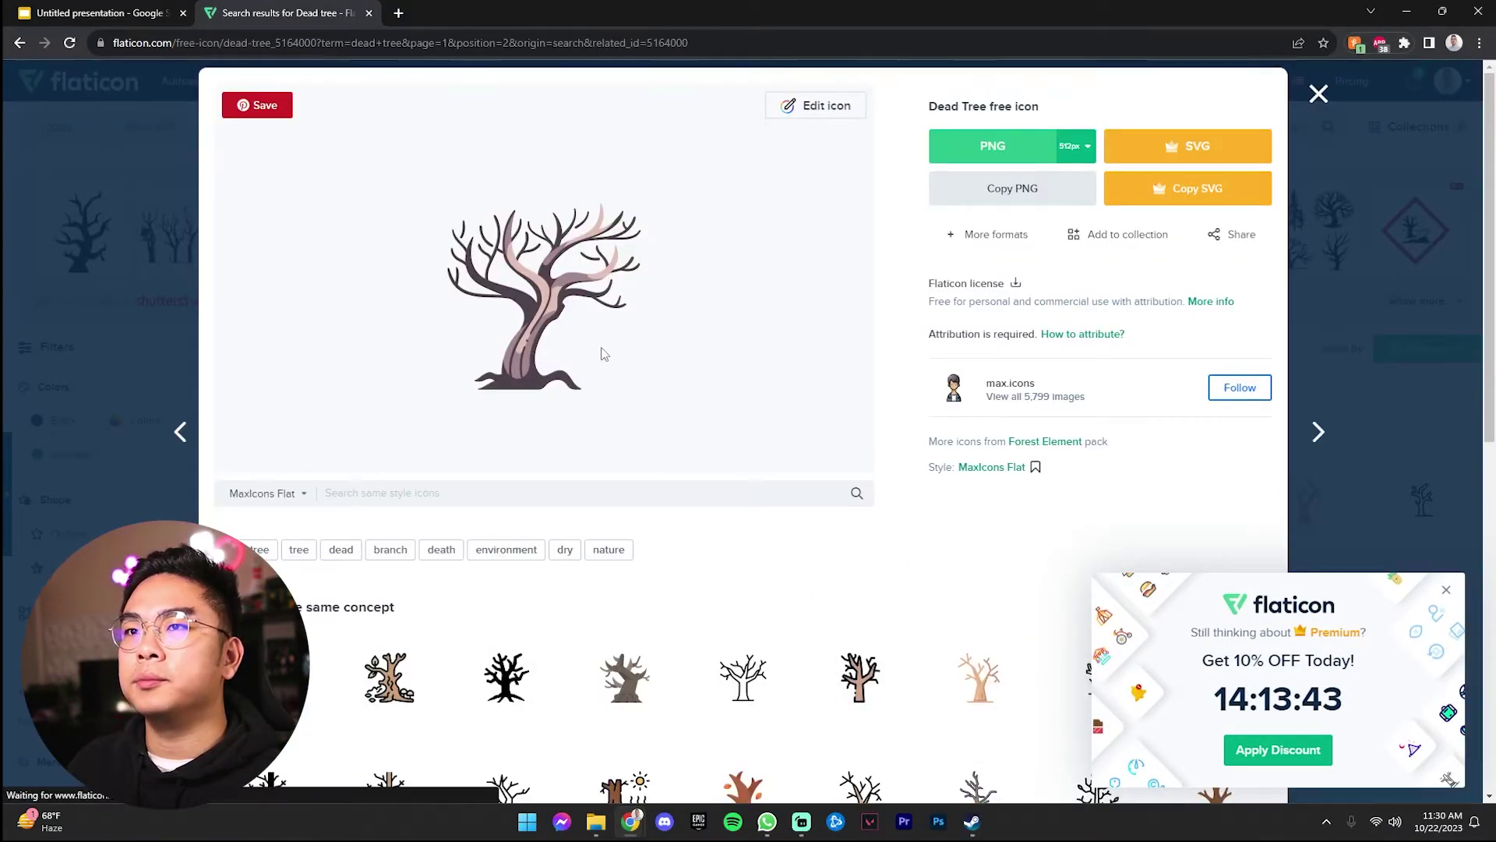
pyautogui.click(994, 198)
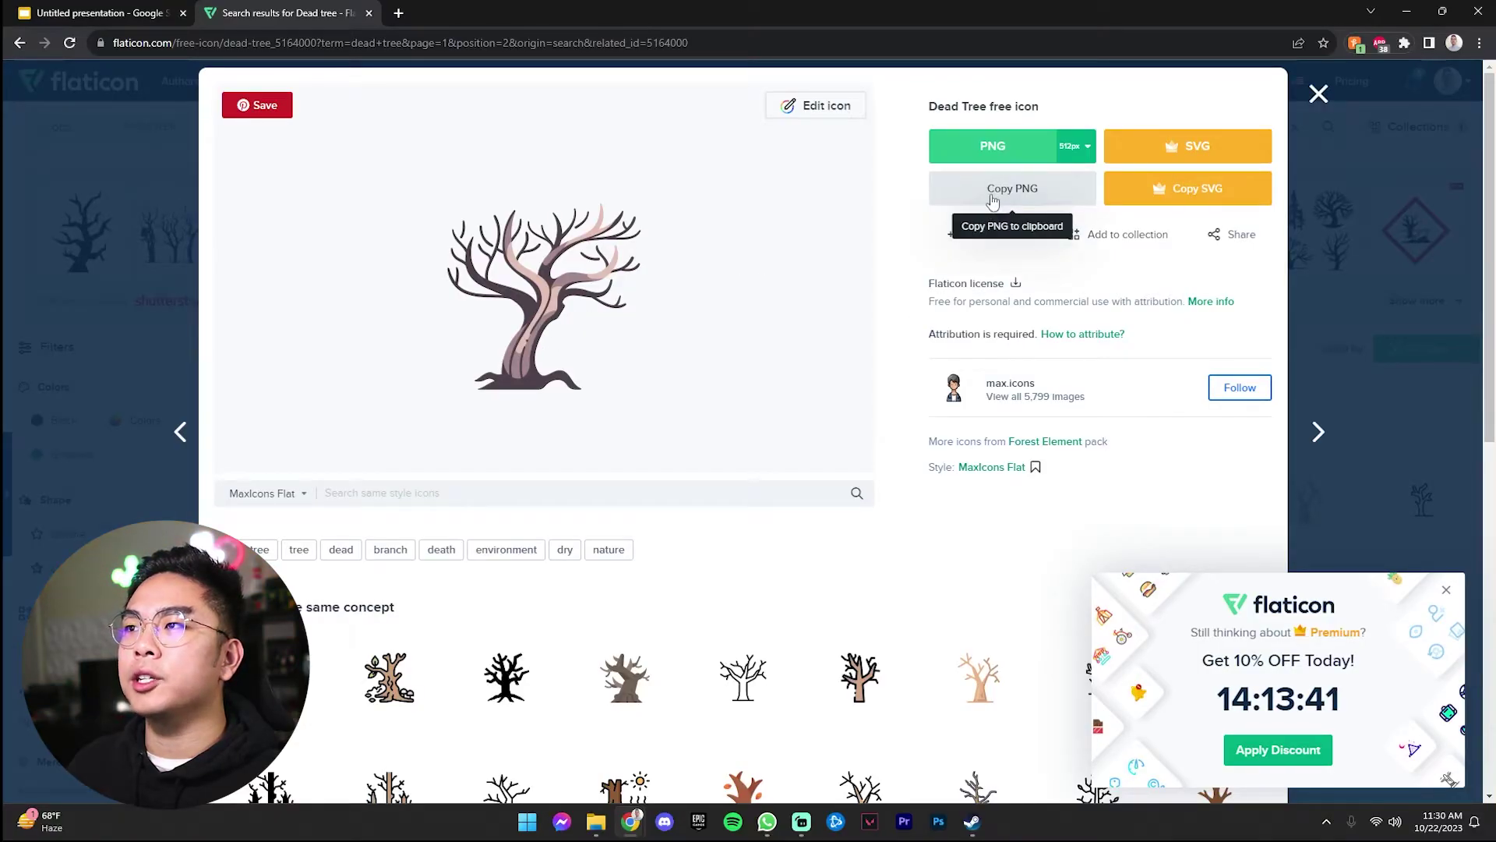
# Step: Paste the dead tree into the third slide in Google Slides, resize it and place it below the bats
pyautogui.click(125, 13)
pyautogui.hotkey('ctrl', 'v')
pyautogui.moveTo(545, 439); pyautogui.dragTo(625, 361)
pyautogui.moveTo(505, 453)
pyautogui.mouseDown()
pyautogui.moveTo(511, 434)
pyautogui.moveTo(498, 433)
pyautogui.mouseUp()
# Step: Keep the new tree at 100% opacity and recolor it with the Dark 1 preset
pyautogui.moveTo(1345, 377); pyautogui.dragTo(1428, 378)
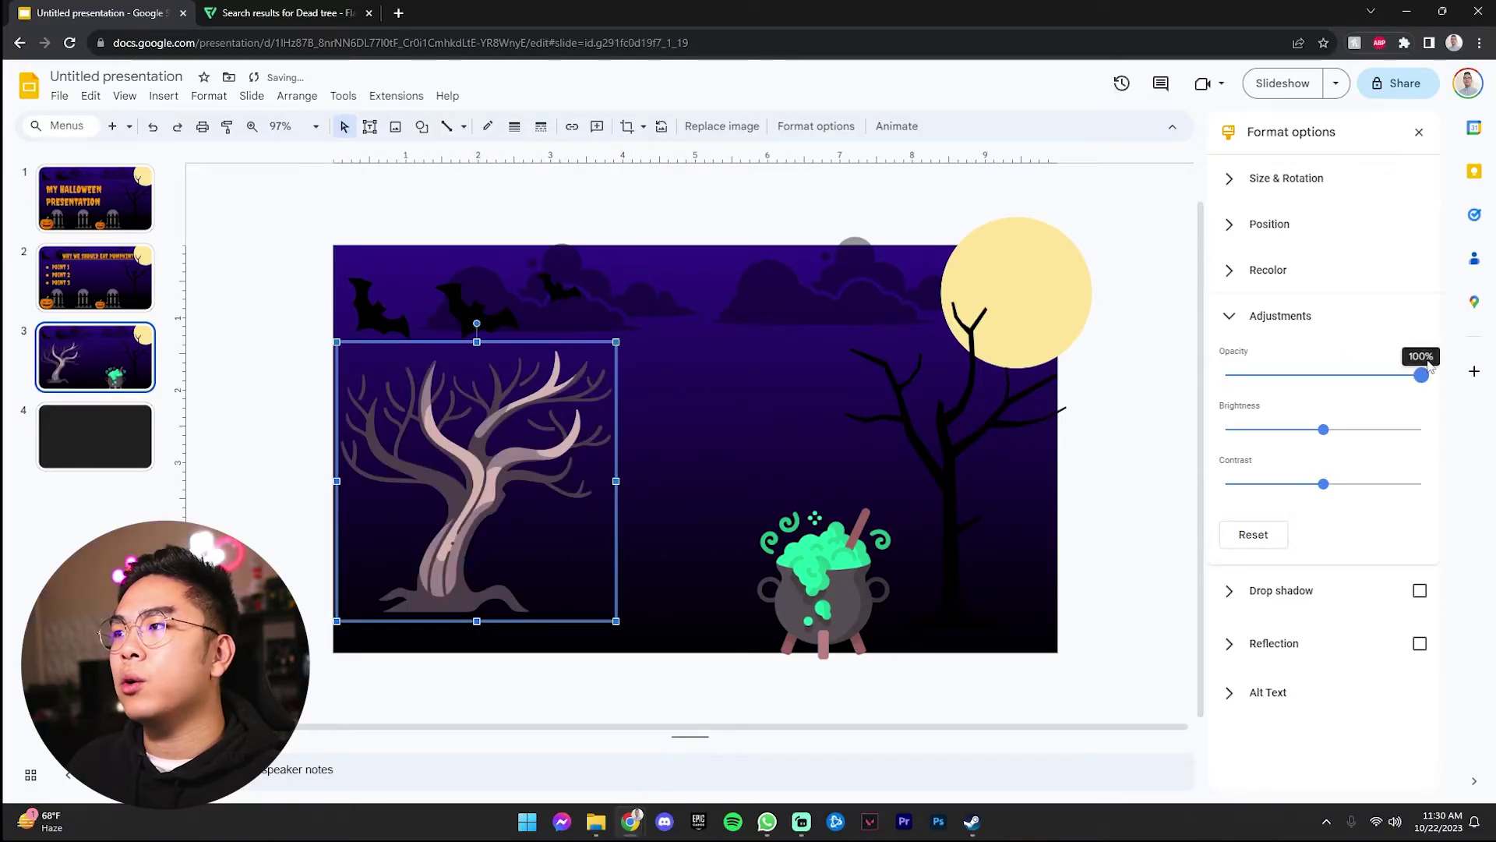
pyautogui.click(1264, 269)
pyautogui.click(1259, 312)
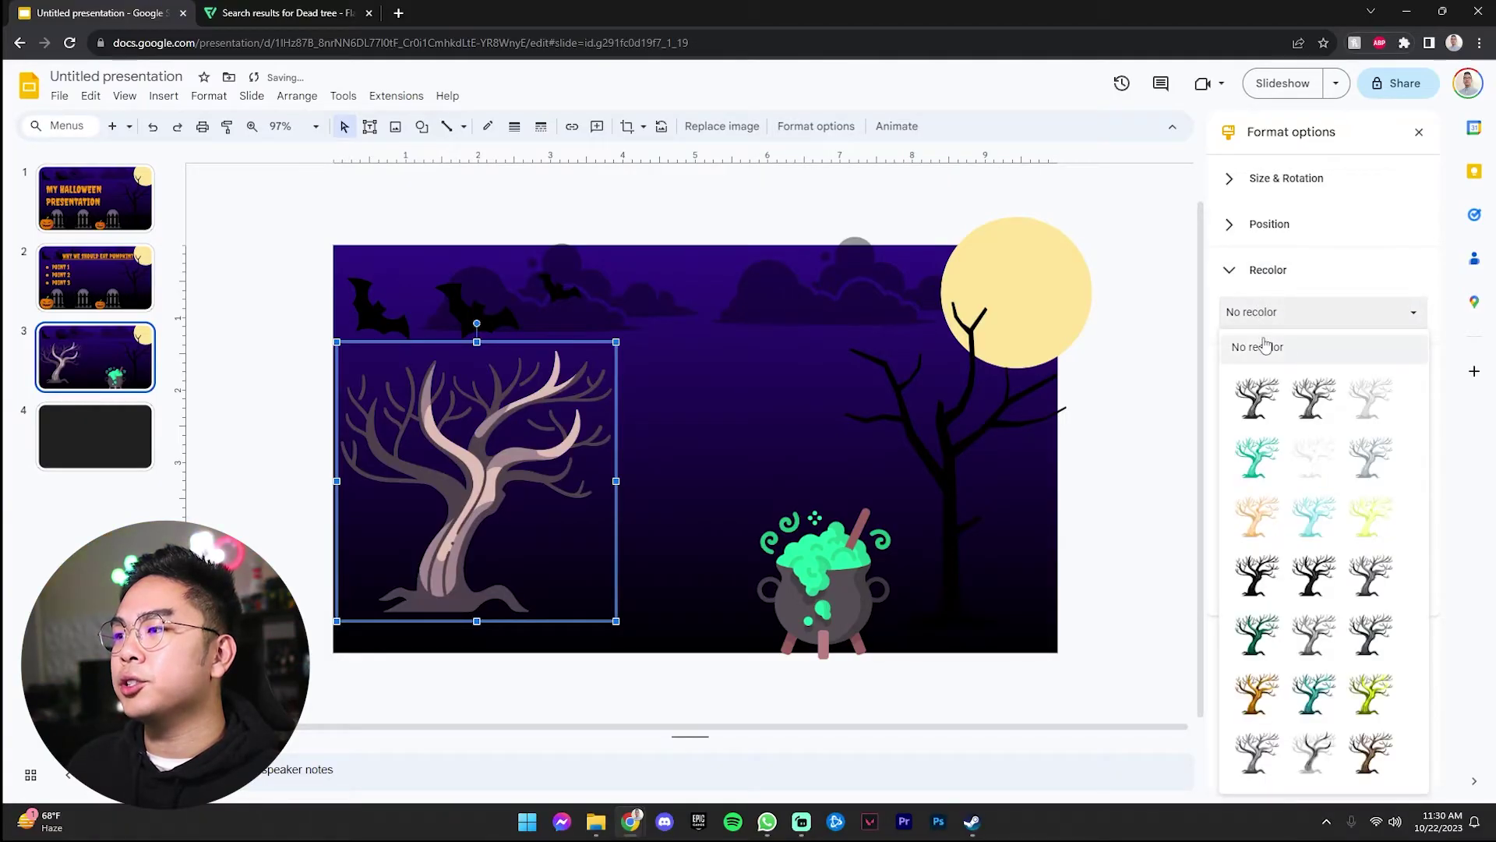
pyautogui.click(1262, 561)
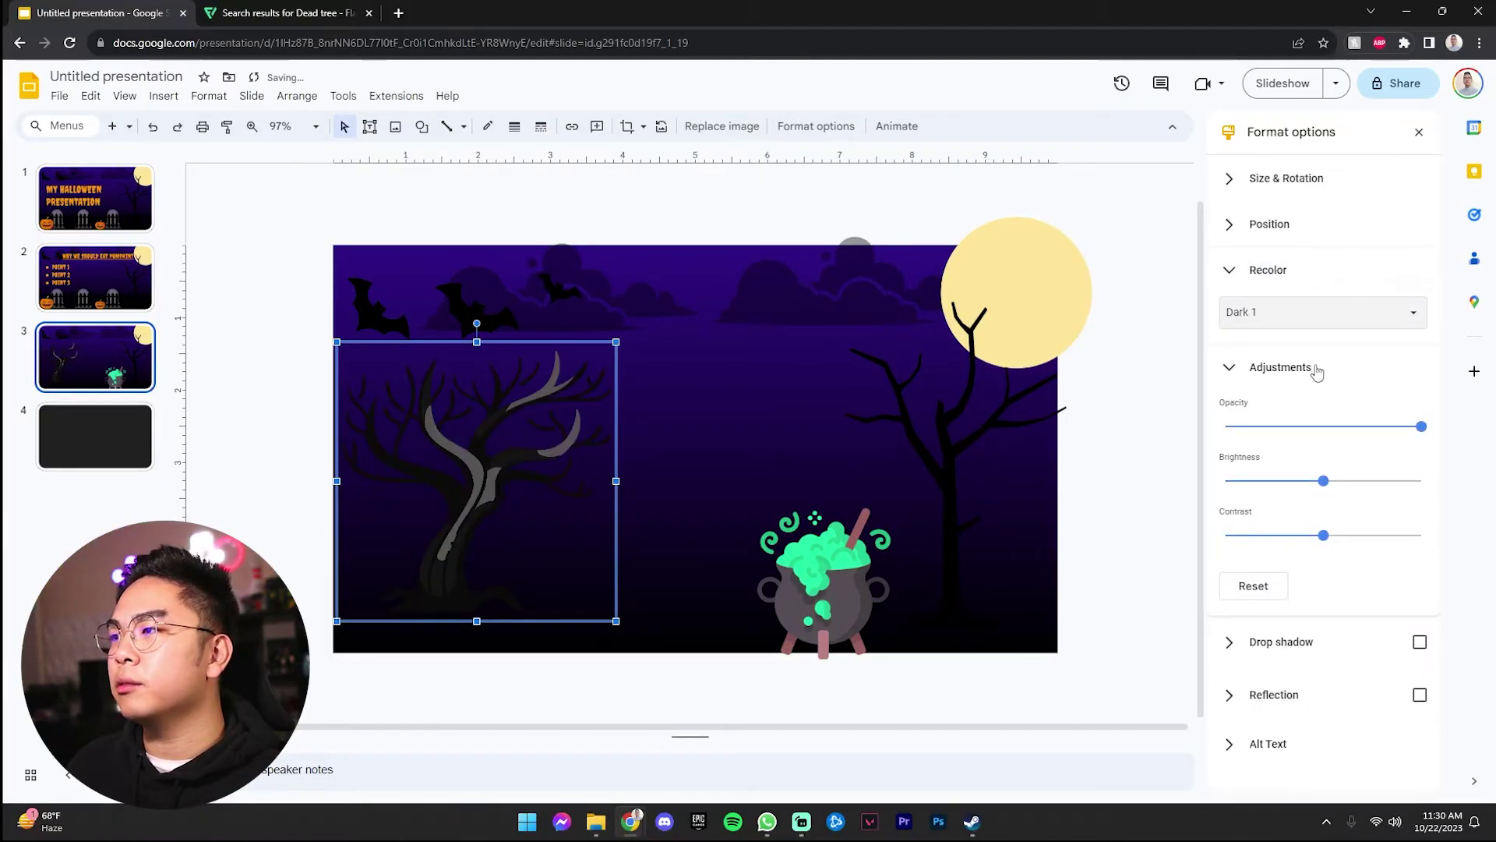
pyautogui.click(1317, 316)
pyautogui.click(1316, 573)
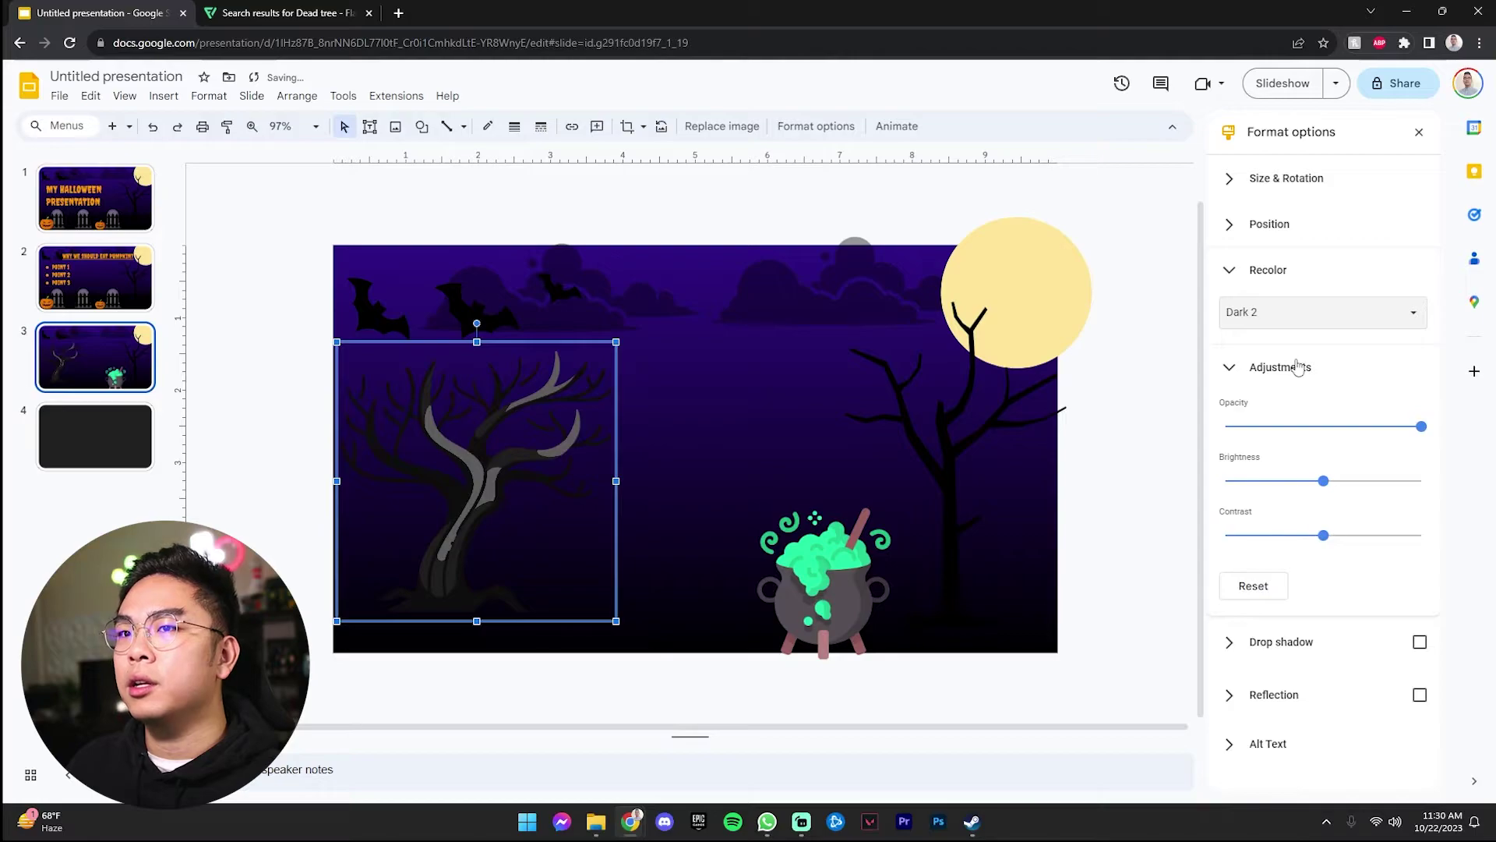
pyautogui.click(1309, 313)
pyautogui.click(1262, 567)
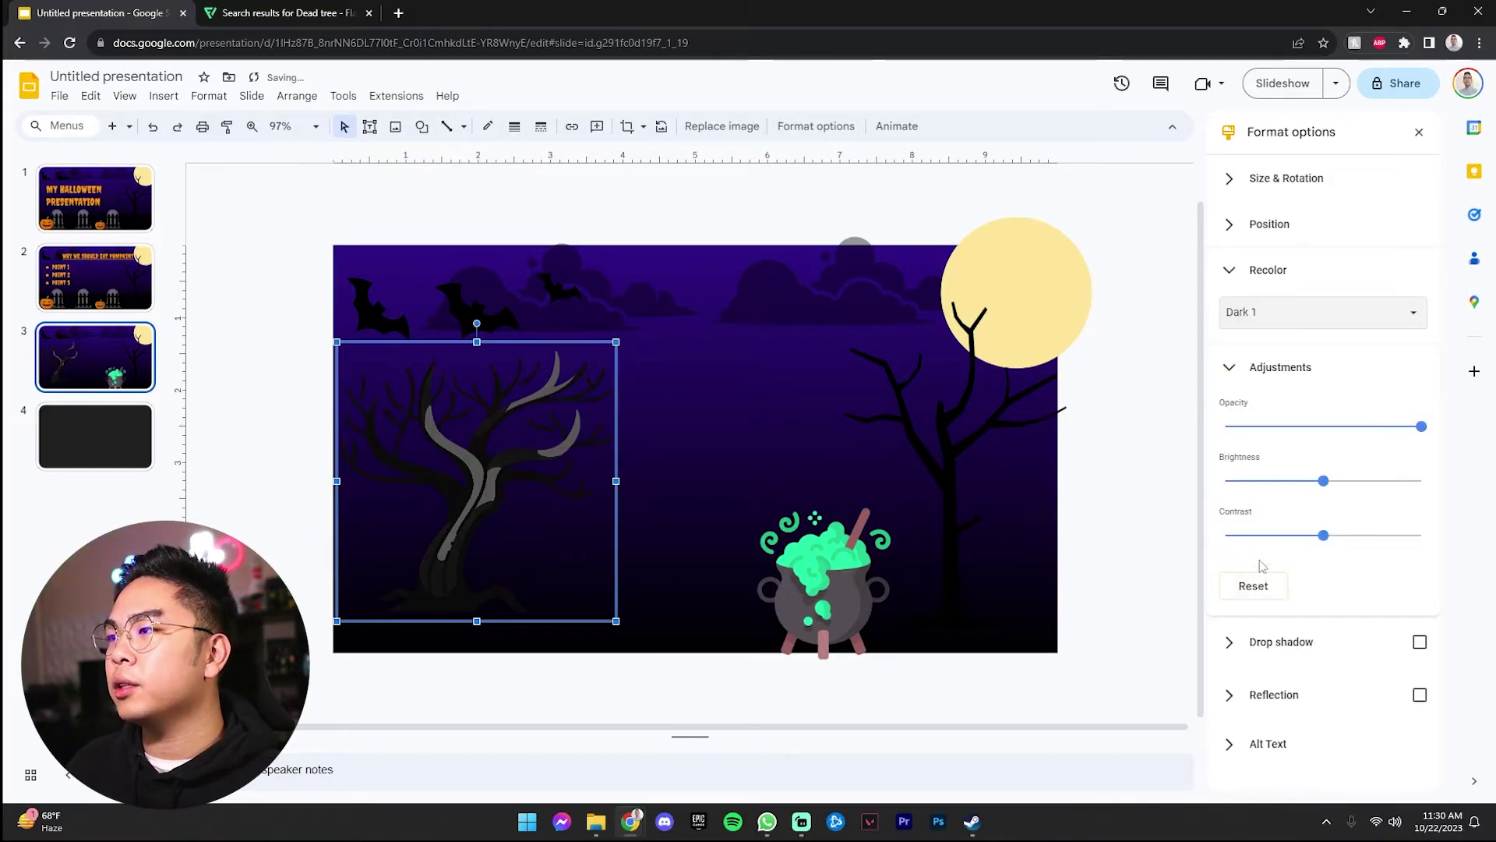
# Step: Darken the new tree by lowering its brightness close to the minimum and move it down toward the slide's lower edge
pyautogui.moveTo(1324, 481); pyautogui.dragTo(1170, 483)
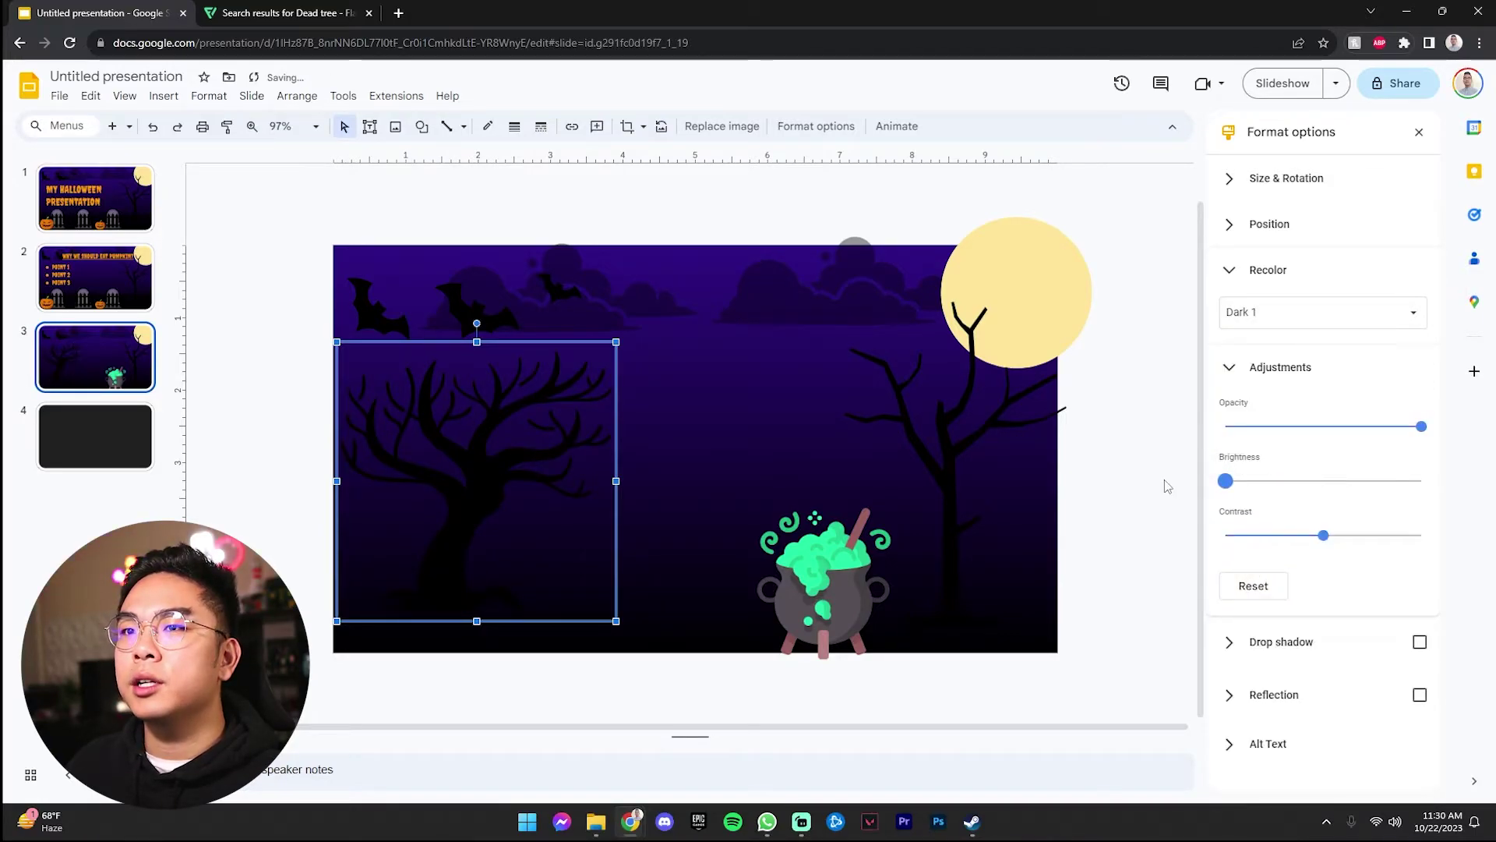
pyautogui.click(1263, 481)
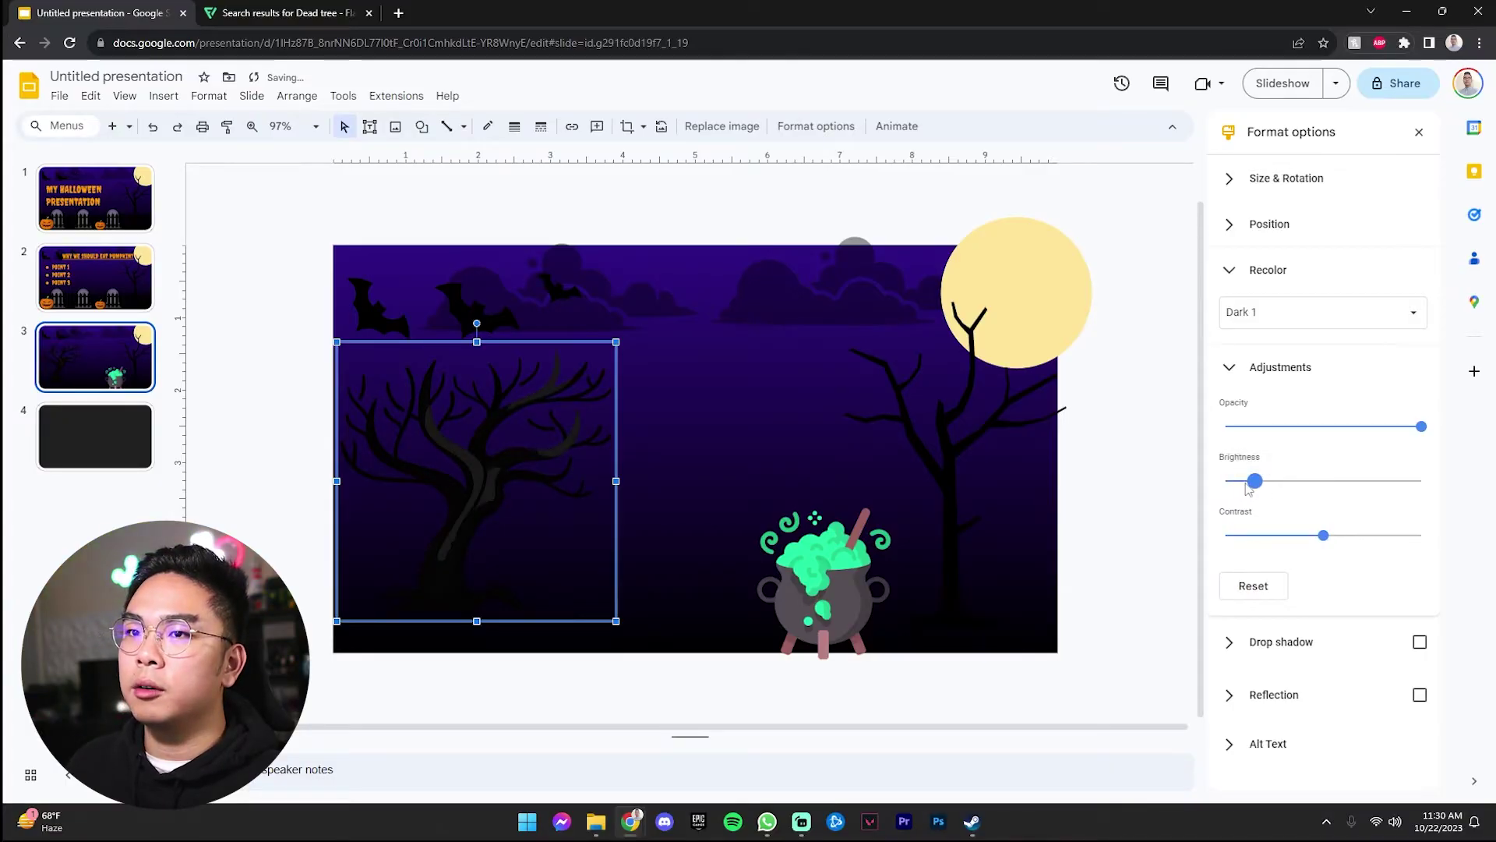
pyautogui.moveTo(1254, 489); pyautogui.dragTo(1248, 488)
pyautogui.click(702, 460)
pyautogui.moveTo(477, 485); pyautogui.dragTo(479, 522)
pyautogui.press('Escape')
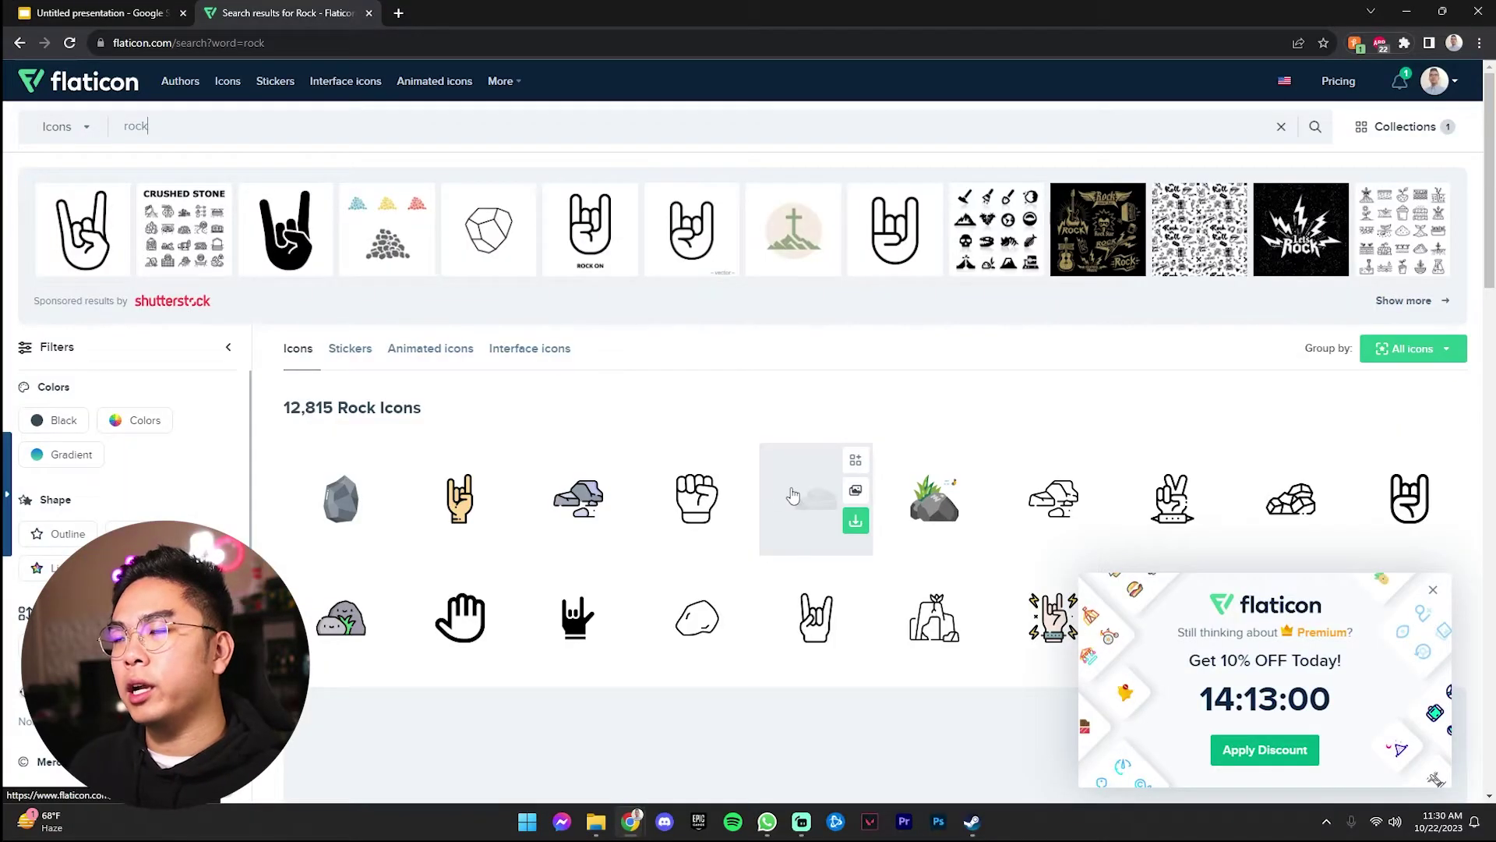
# Step: Copy the flat grey stone's PNG from Flaticon's "rock" results into the third slide, shrunk and placed between the new tree and the cauldron
pyautogui.click(790, 488)
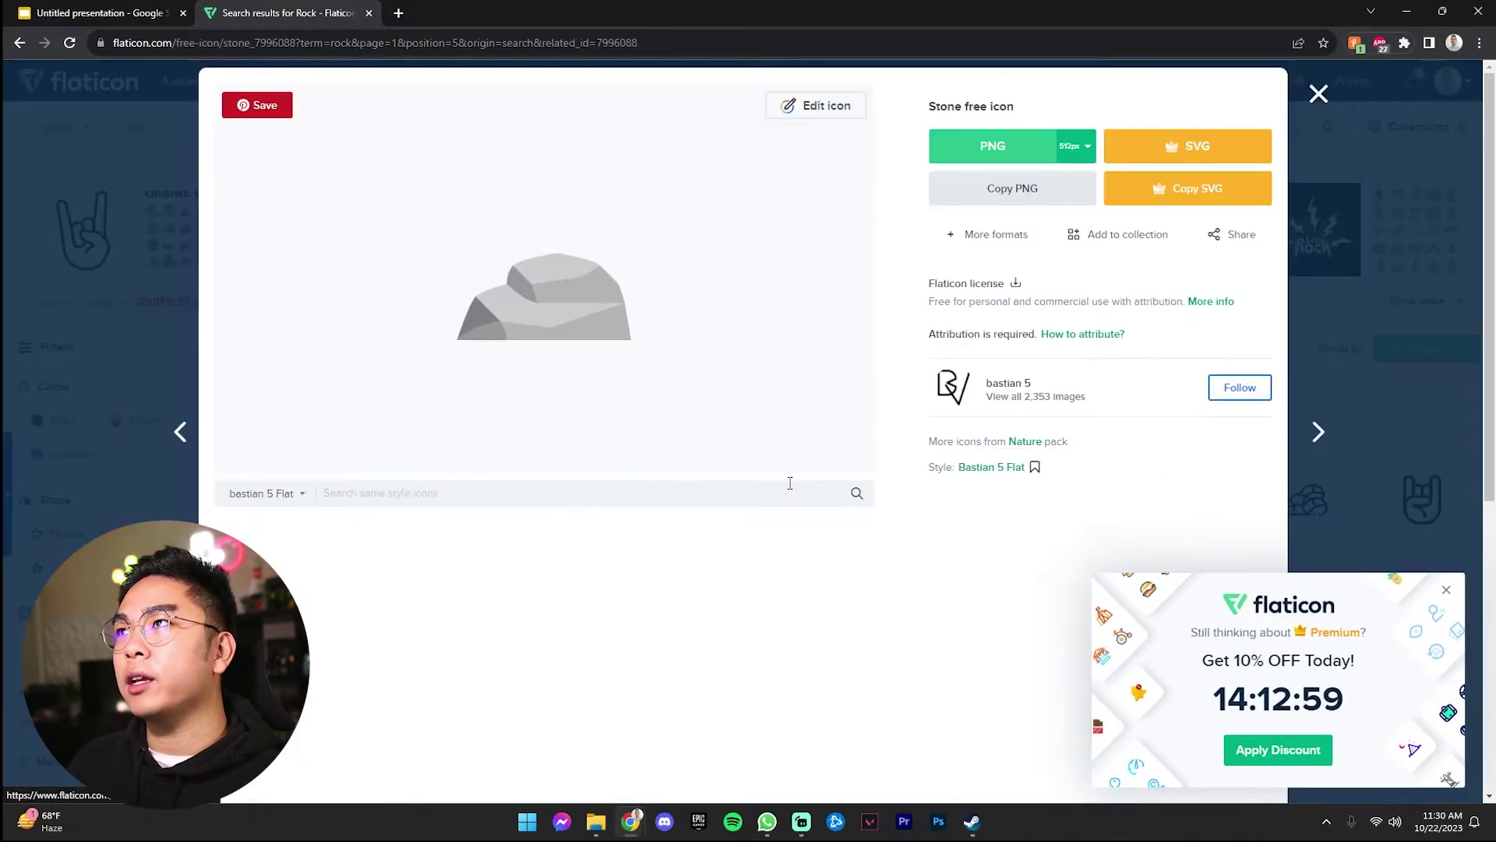
pyautogui.click(998, 200)
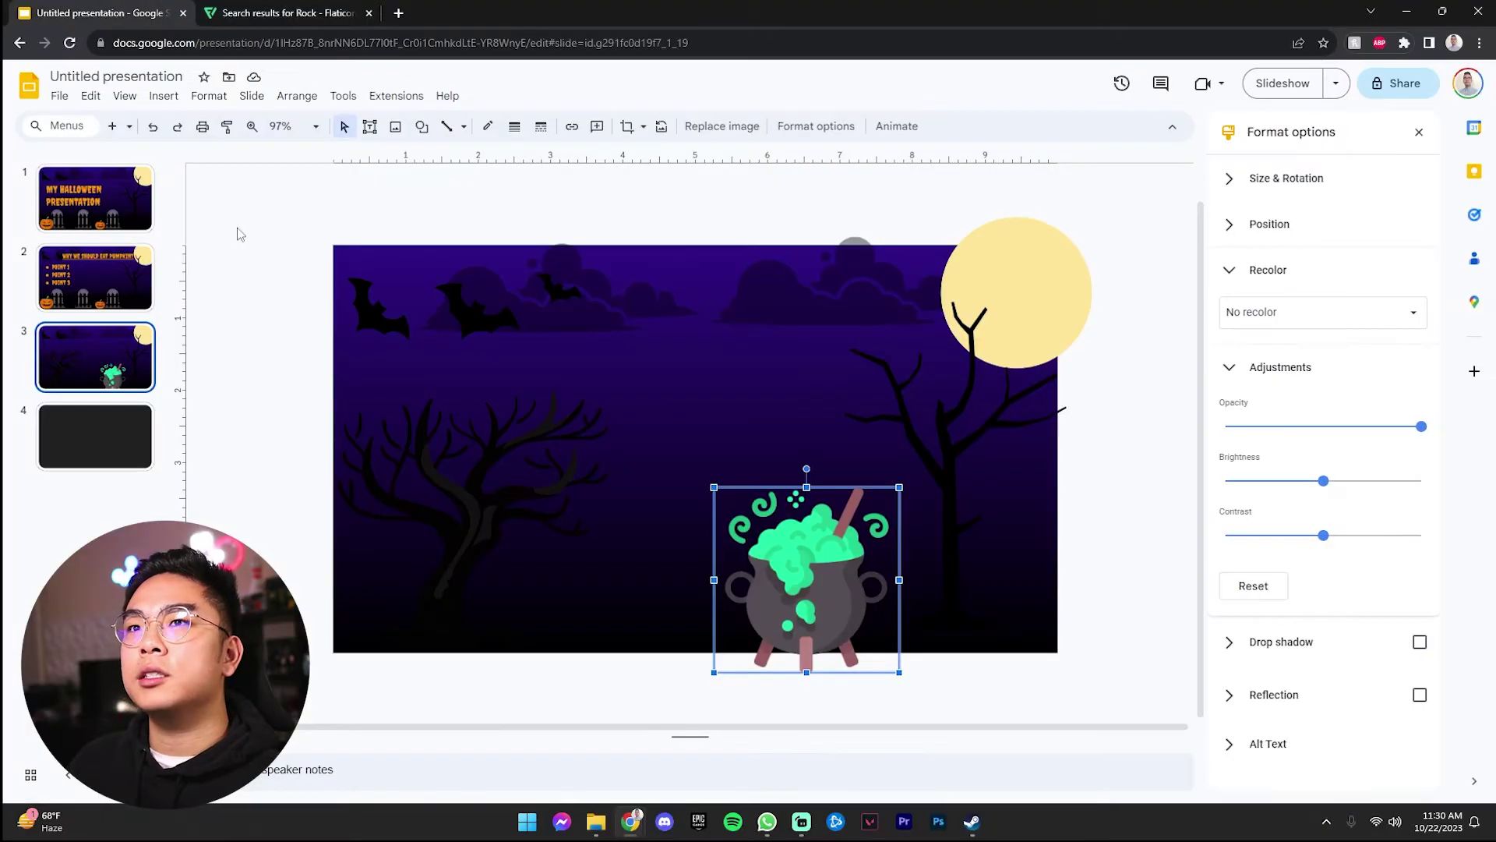
pyautogui.click(257, 425)
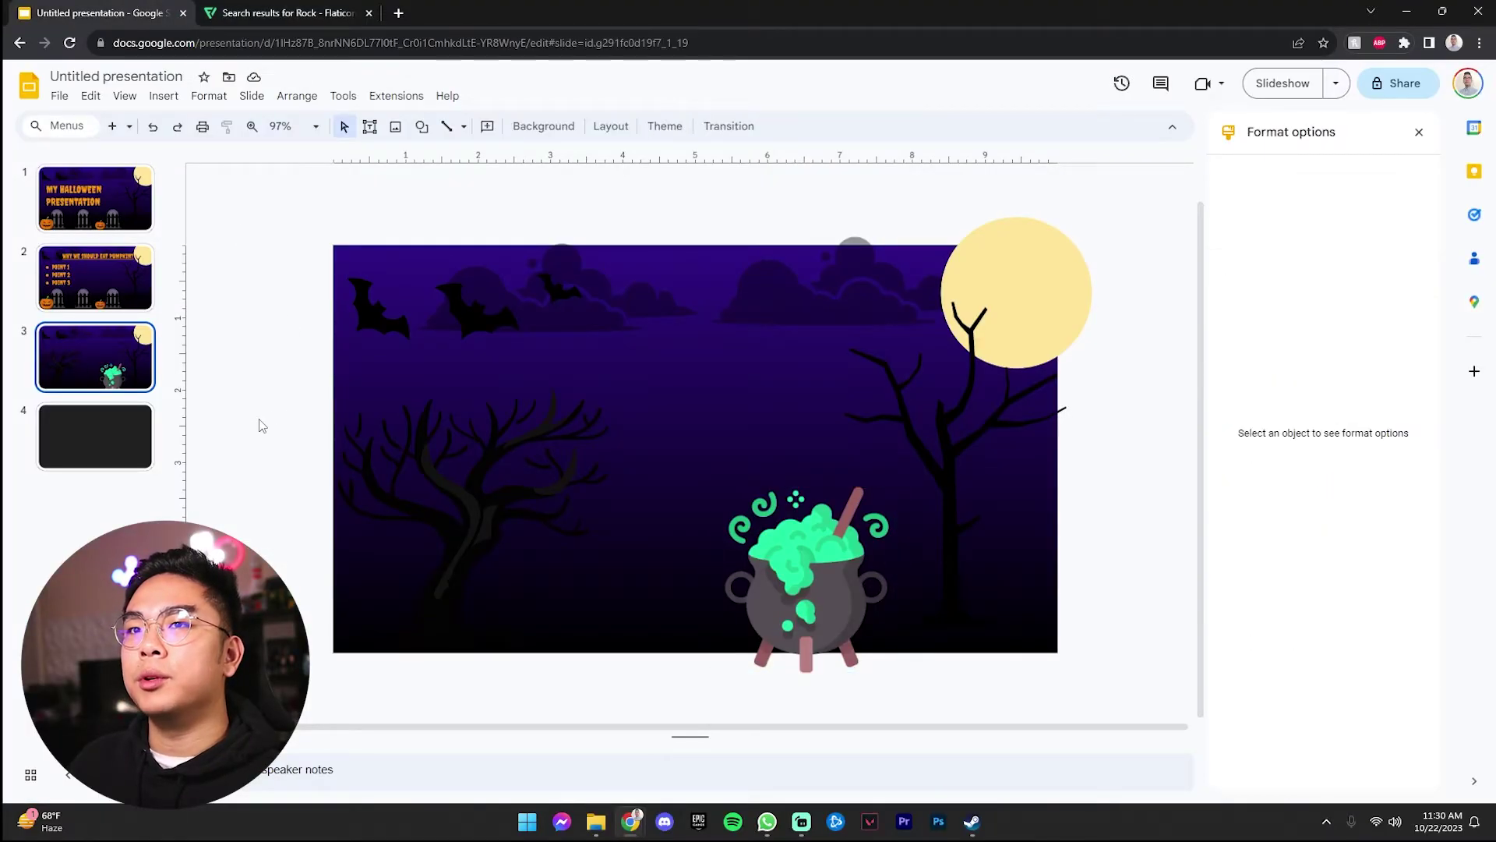
pyautogui.hotkey('ctrl', 'v')
pyautogui.moveTo(842, 415); pyautogui.dragTo(691, 503)
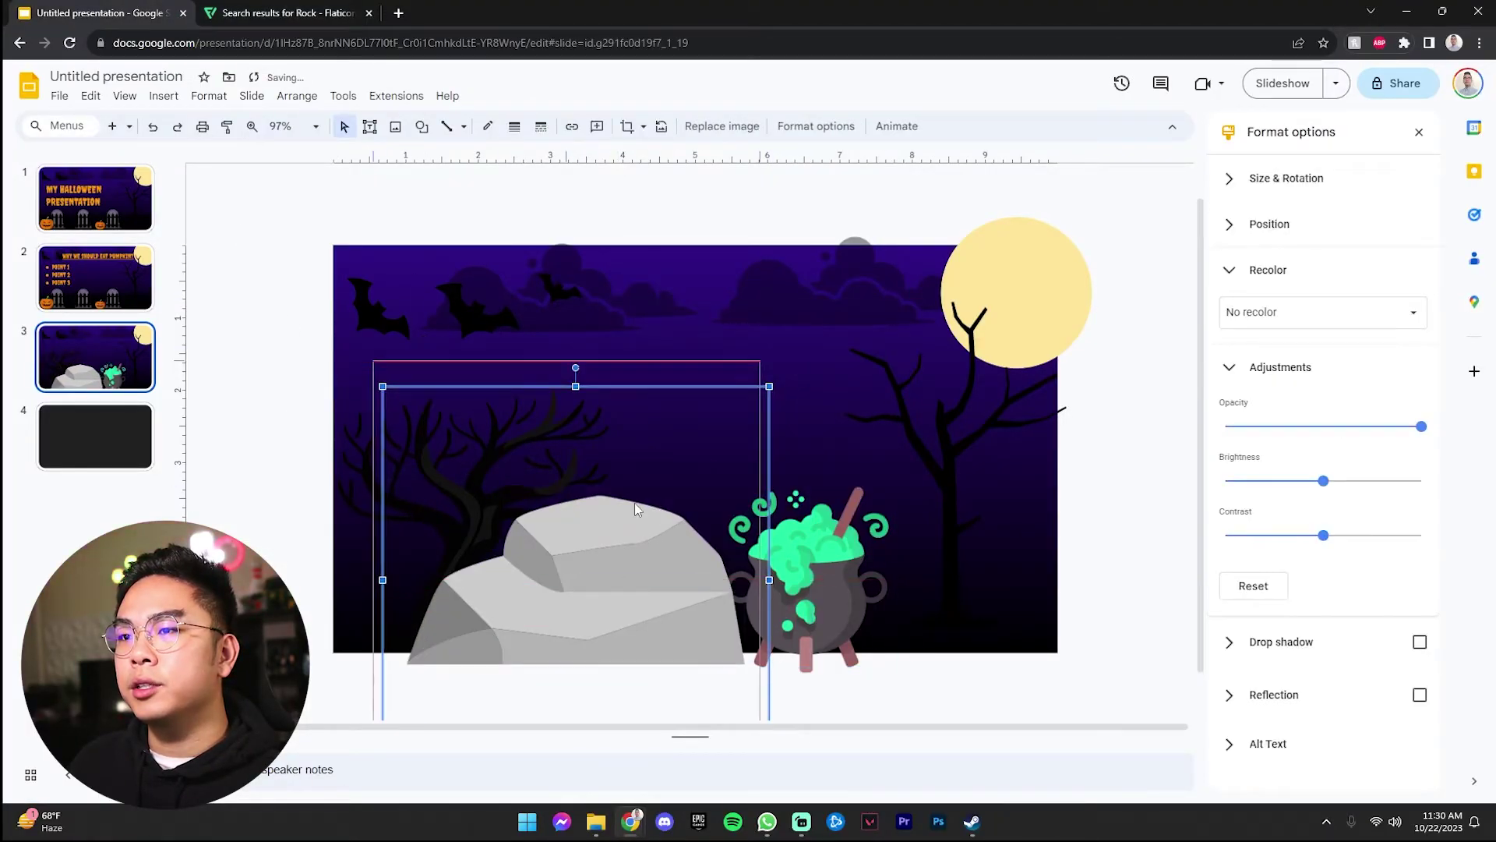
pyautogui.moveTo(493, 453); pyautogui.dragTo(562, 516)
# Step: Recolor the stone with the Dark 1 preset, lower its brightness and move it down past the slide's lower edge
pyautogui.click(1395, 321)
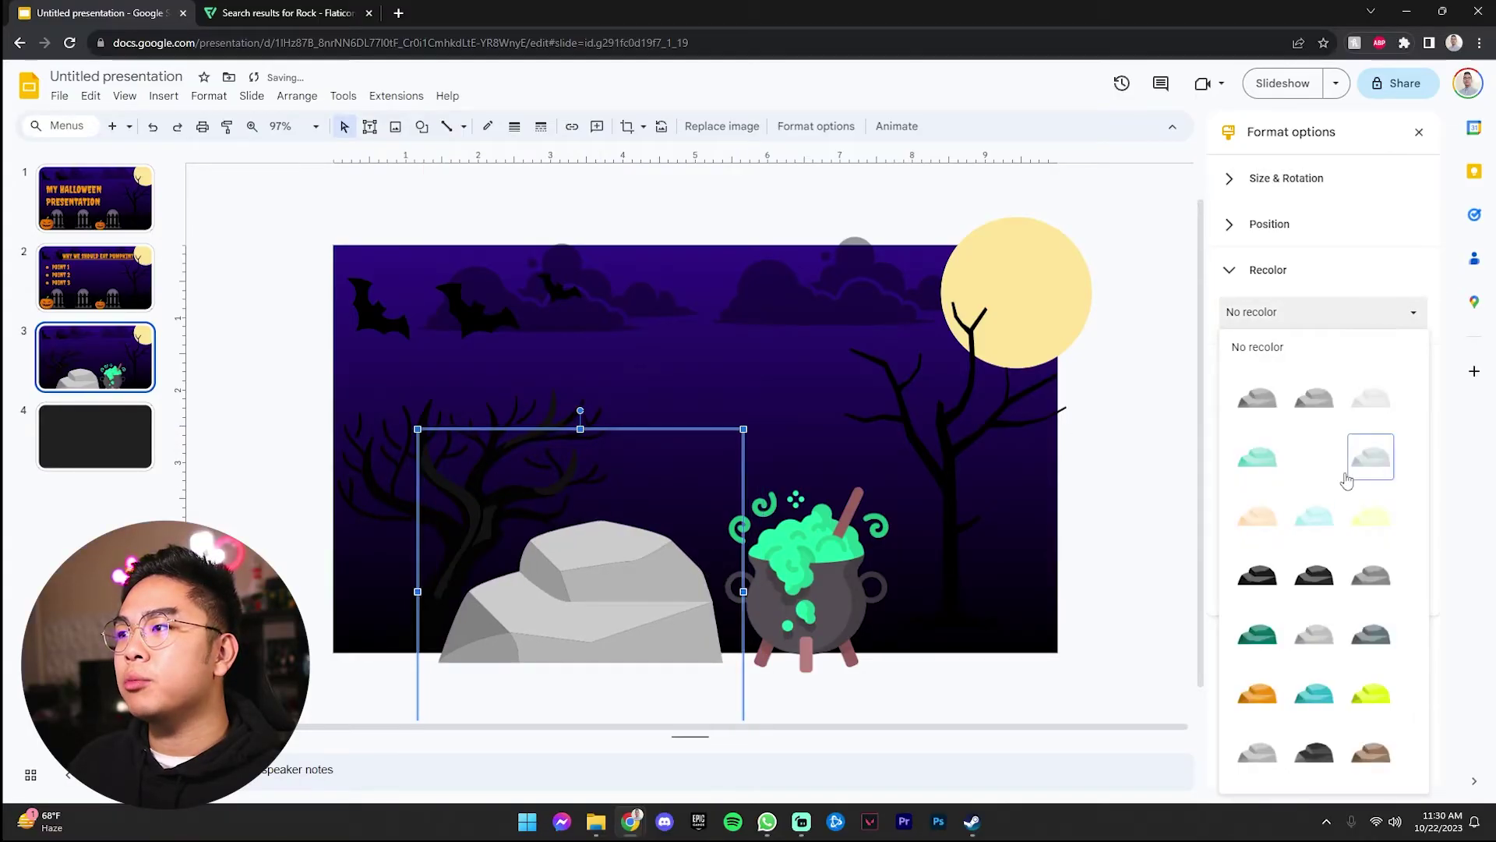
pyautogui.click(1255, 566)
pyautogui.moveTo(1324, 481); pyautogui.dragTo(1279, 484)
pyautogui.click(1127, 477)
pyautogui.moveTo(563, 584); pyautogui.dragTo(623, 621)
pyautogui.click(1150, 575)
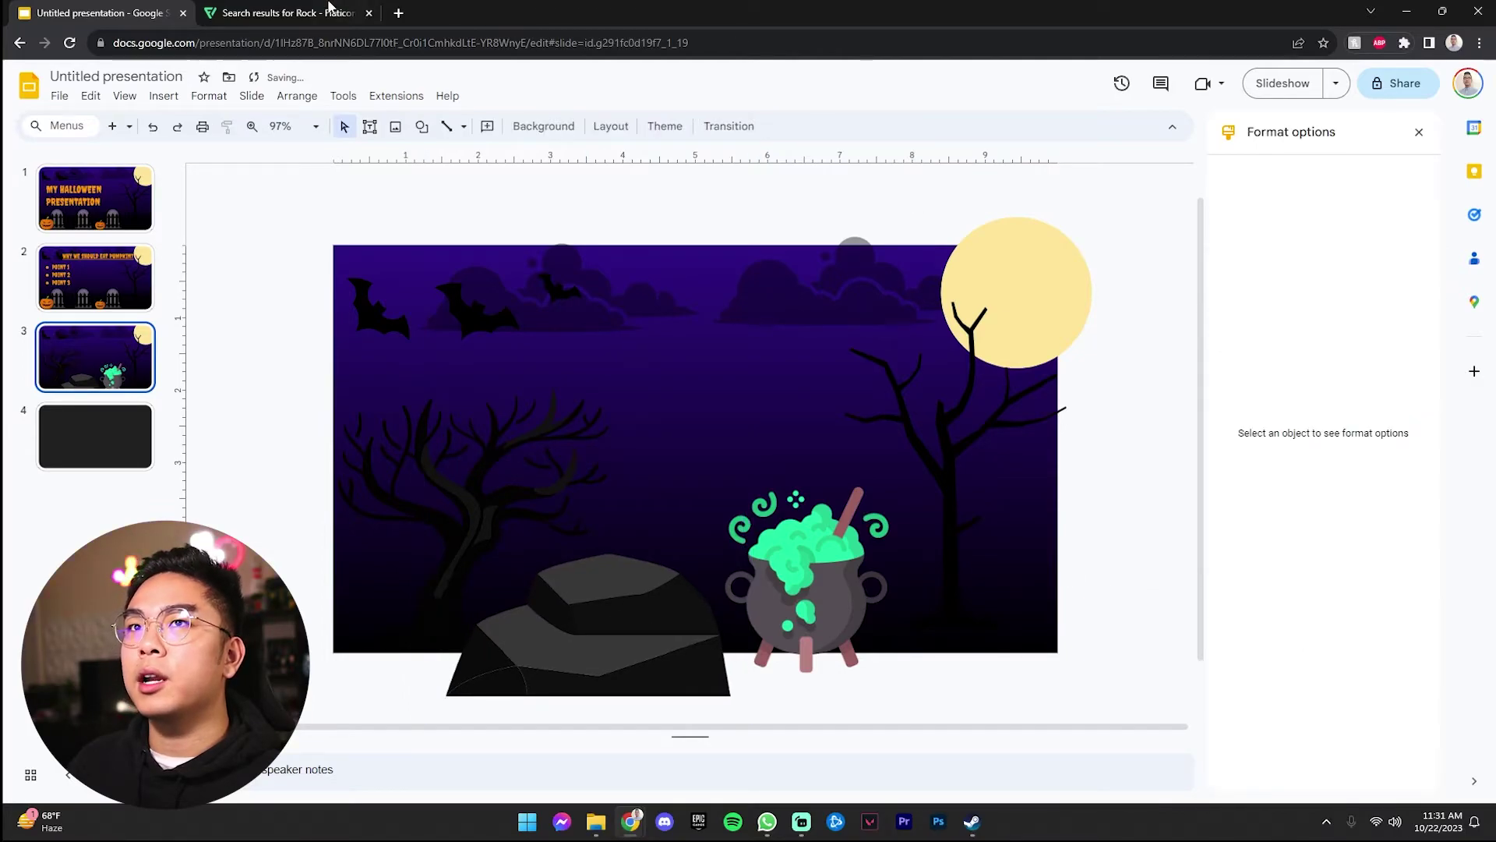
# Step: Switch back to Flaticon and search the icons for "potion"
pyautogui.click(331, 12)
pyautogui.click(108, 173)
pyautogui.doubleClick(317, 125)
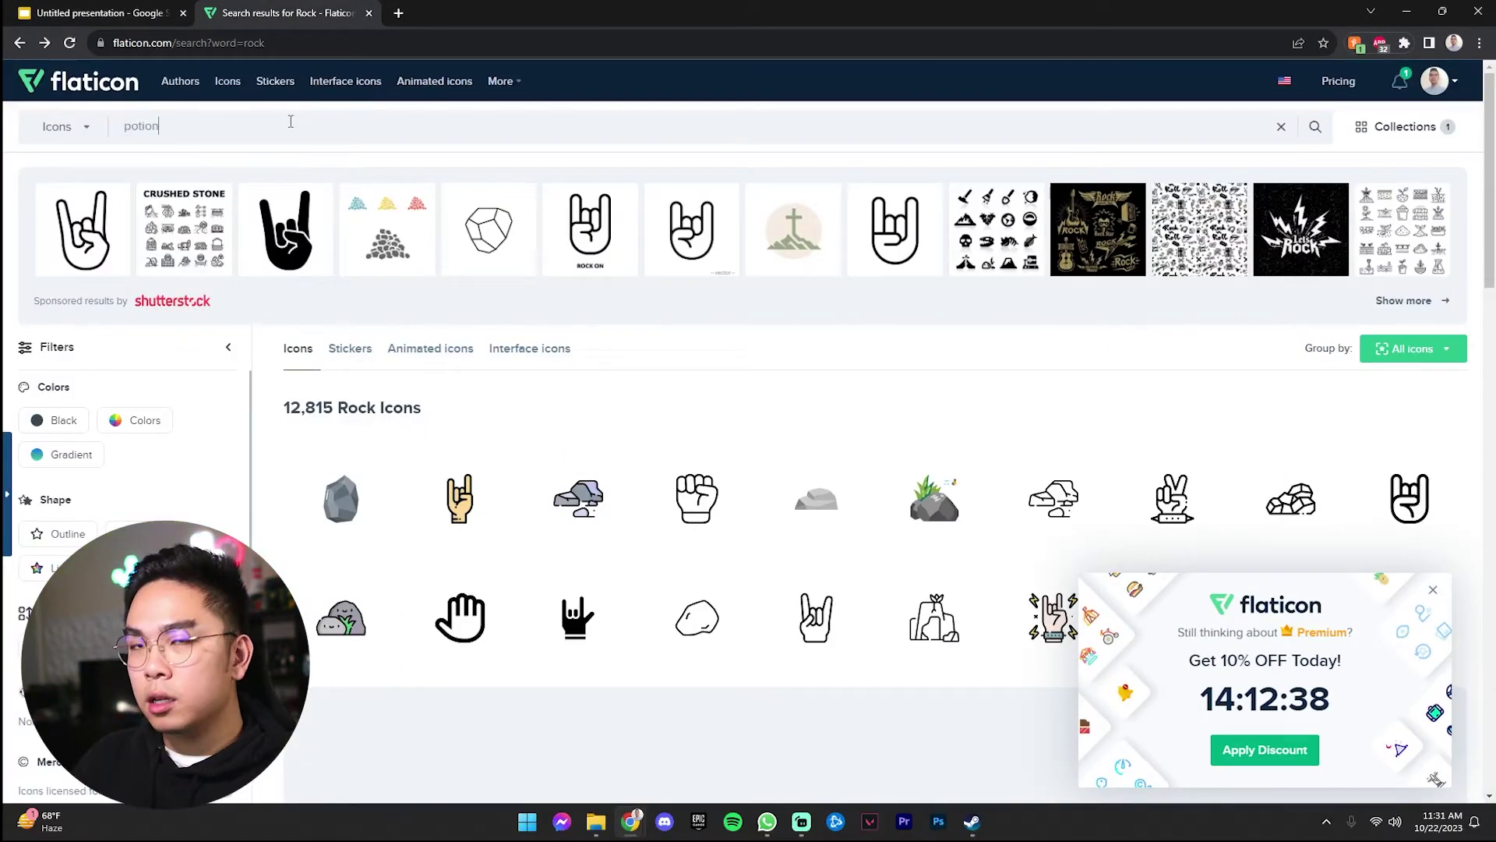
pyautogui.click(291, 122)
pyautogui.write('potion')
pyautogui.press('Return')
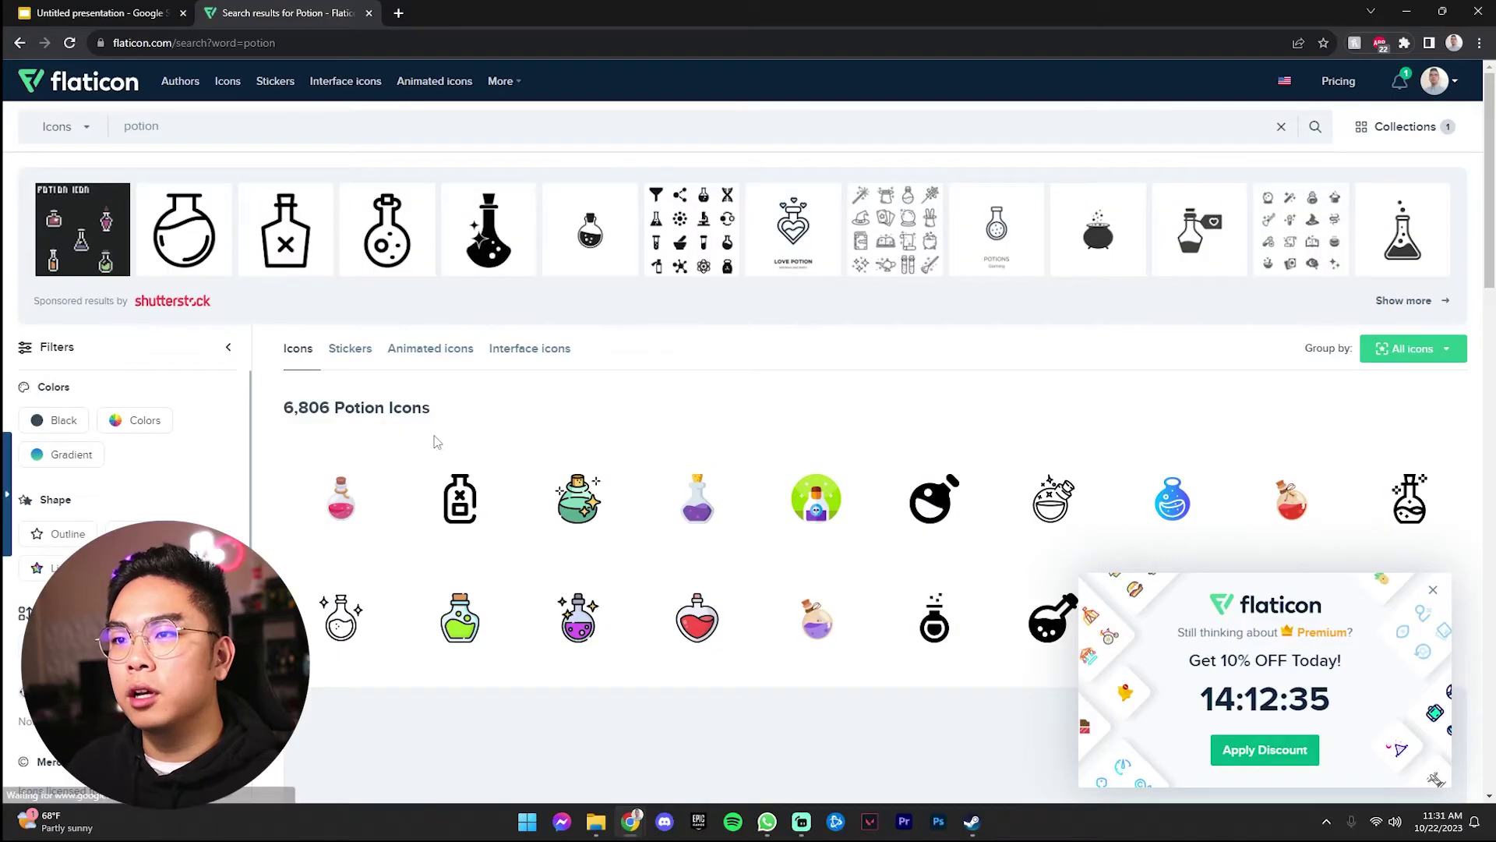
# Step: Copy the purple potion flask's PNG from Flaticon into the third slide, shrunk, slightly tilted and placed on top of the rock
pyautogui.click(696, 498)
pyautogui.click(1003, 333)
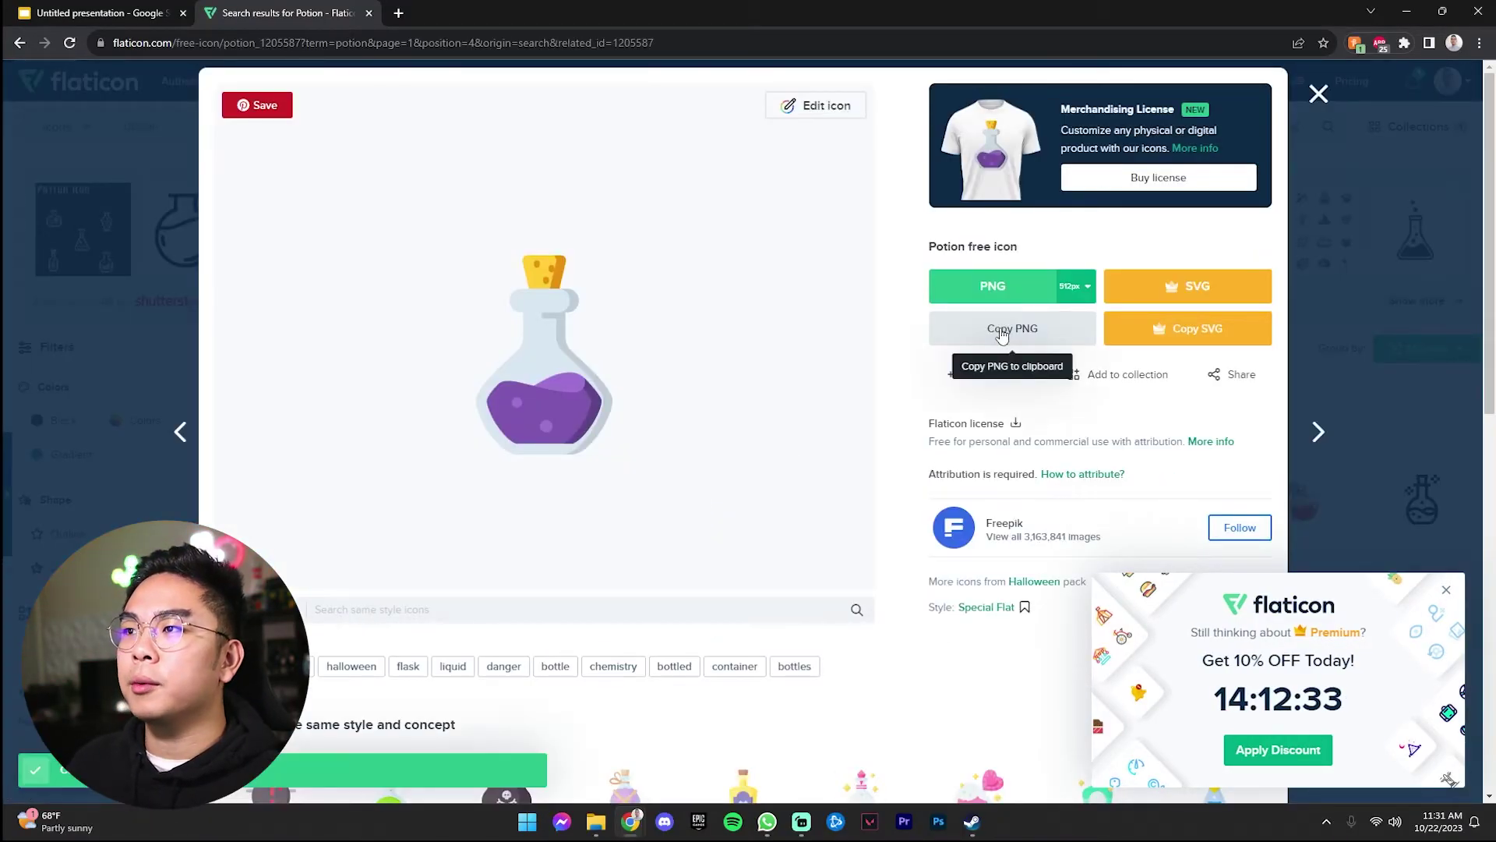
pyautogui.click(97, 13)
pyautogui.hotkey('ctrl', 'v')
pyautogui.moveTo(923, 291); pyautogui.dragTo(669, 545)
pyautogui.moveTo(659, 492); pyautogui.dragTo(669, 539)
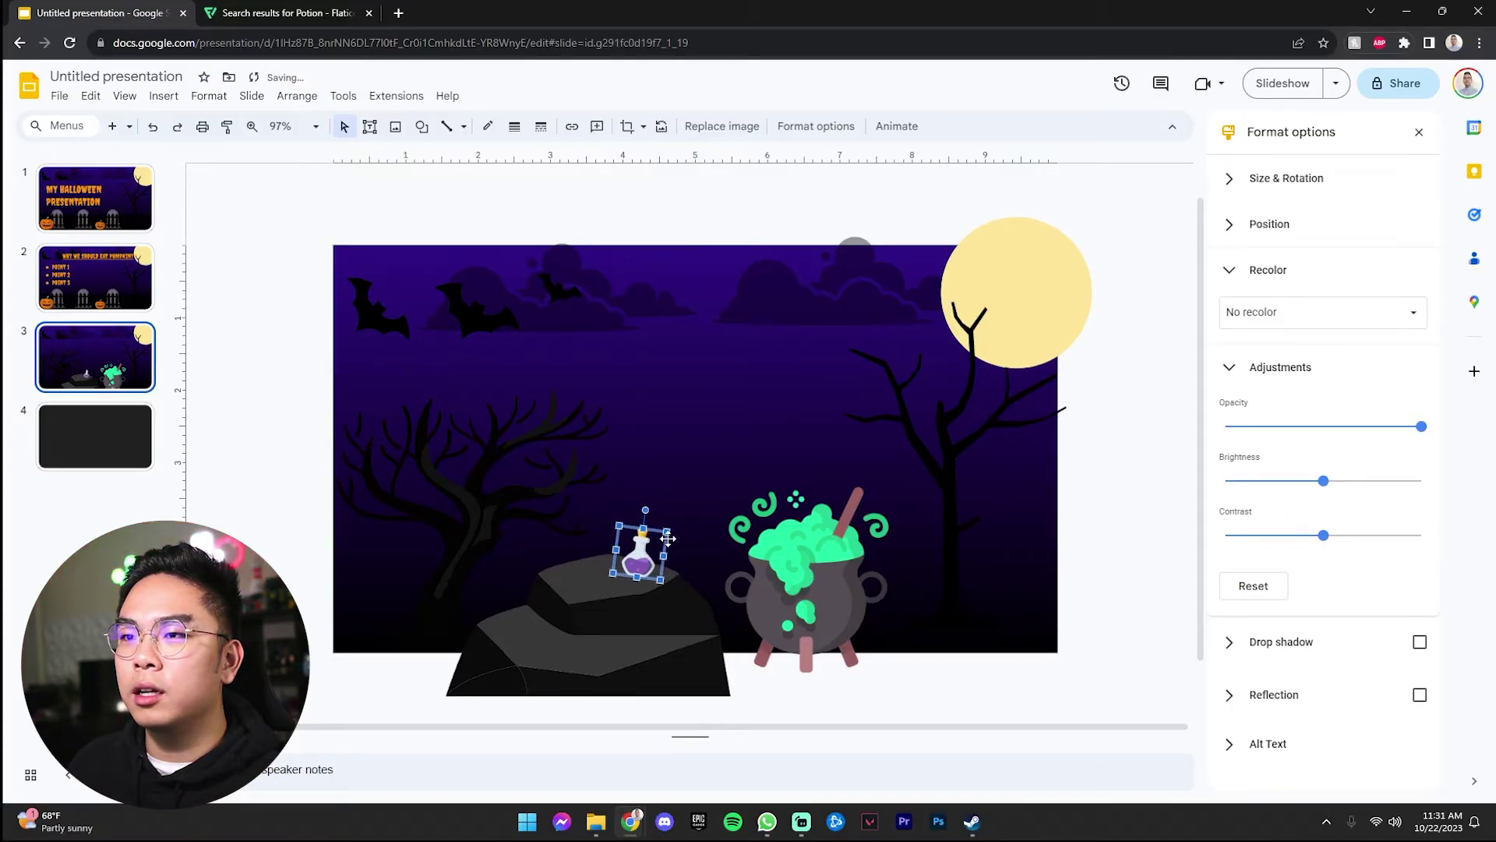
pyautogui.click(1094, 524)
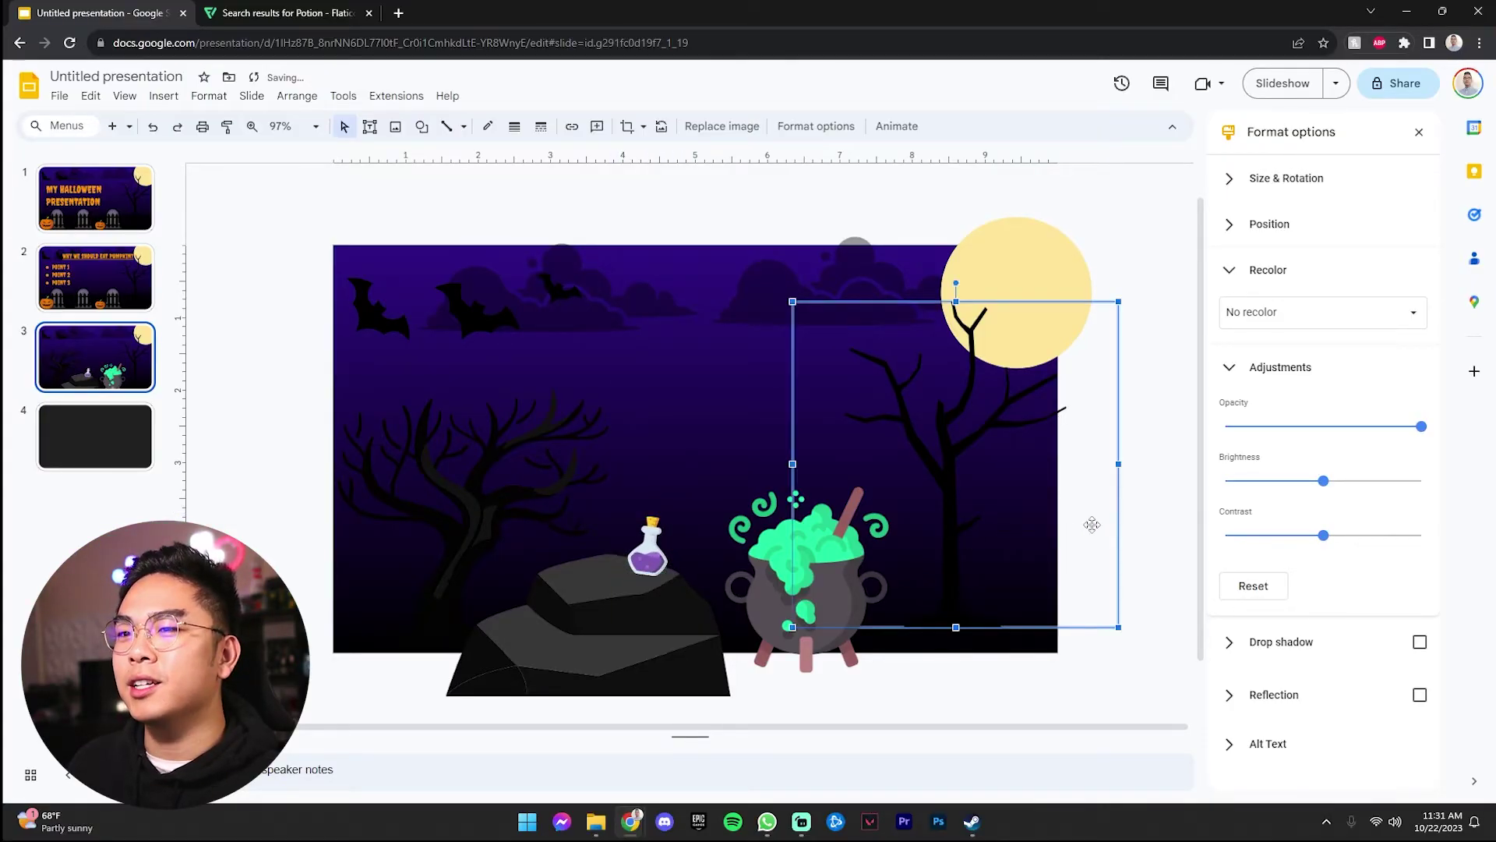
pyautogui.click(1141, 542)
# Step: Copy the red skull bottle's PNG from Flaticon's potion results into the third slide, shrunk and placed on the rock beside the purple flask
pyautogui.click(257, 13)
pyautogui.click(173, 232)
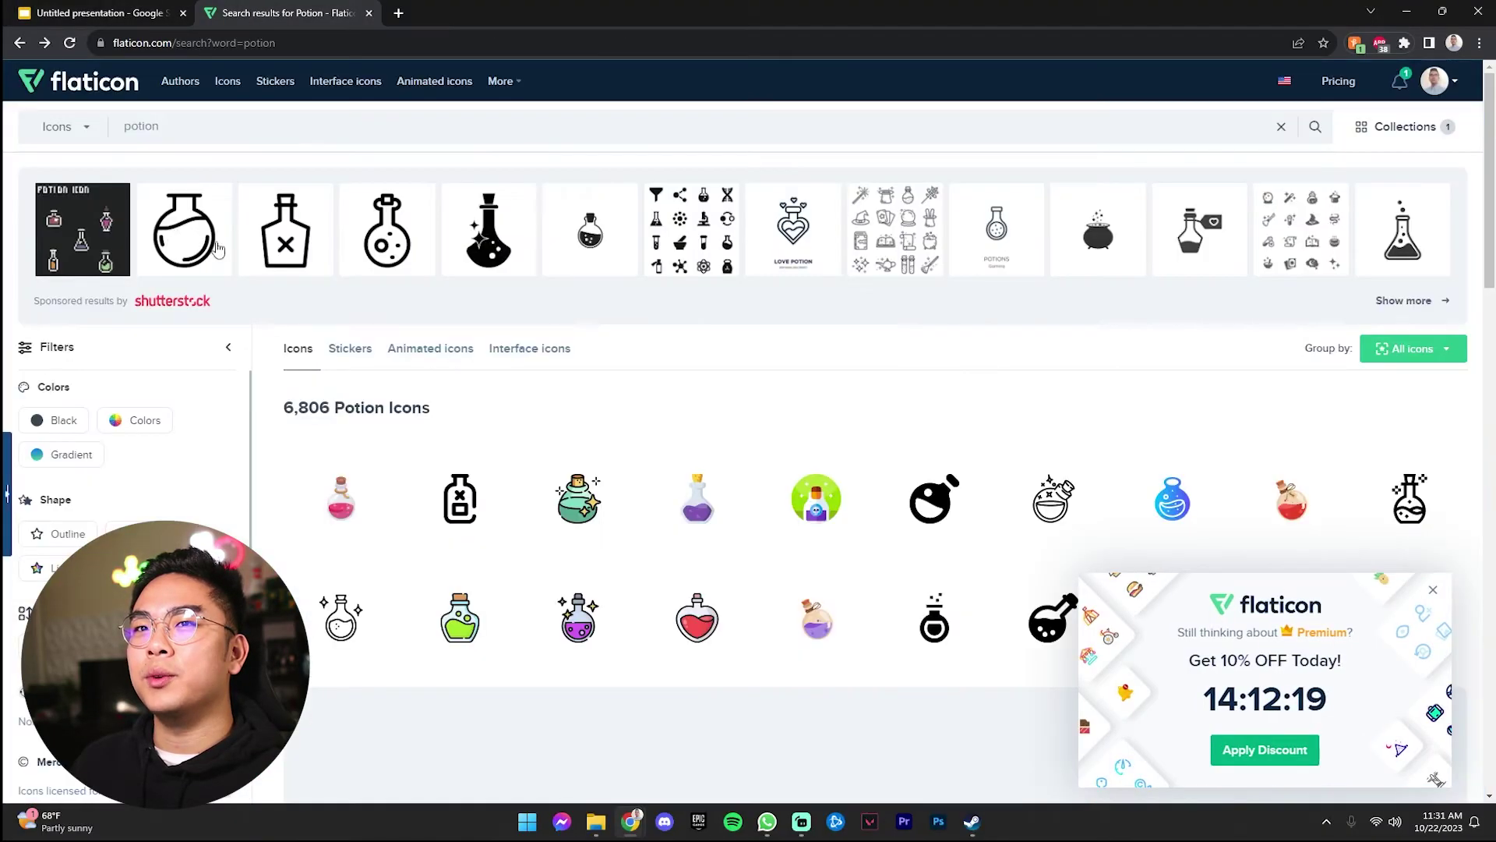
pyautogui.scroll(-1, 523, 465)
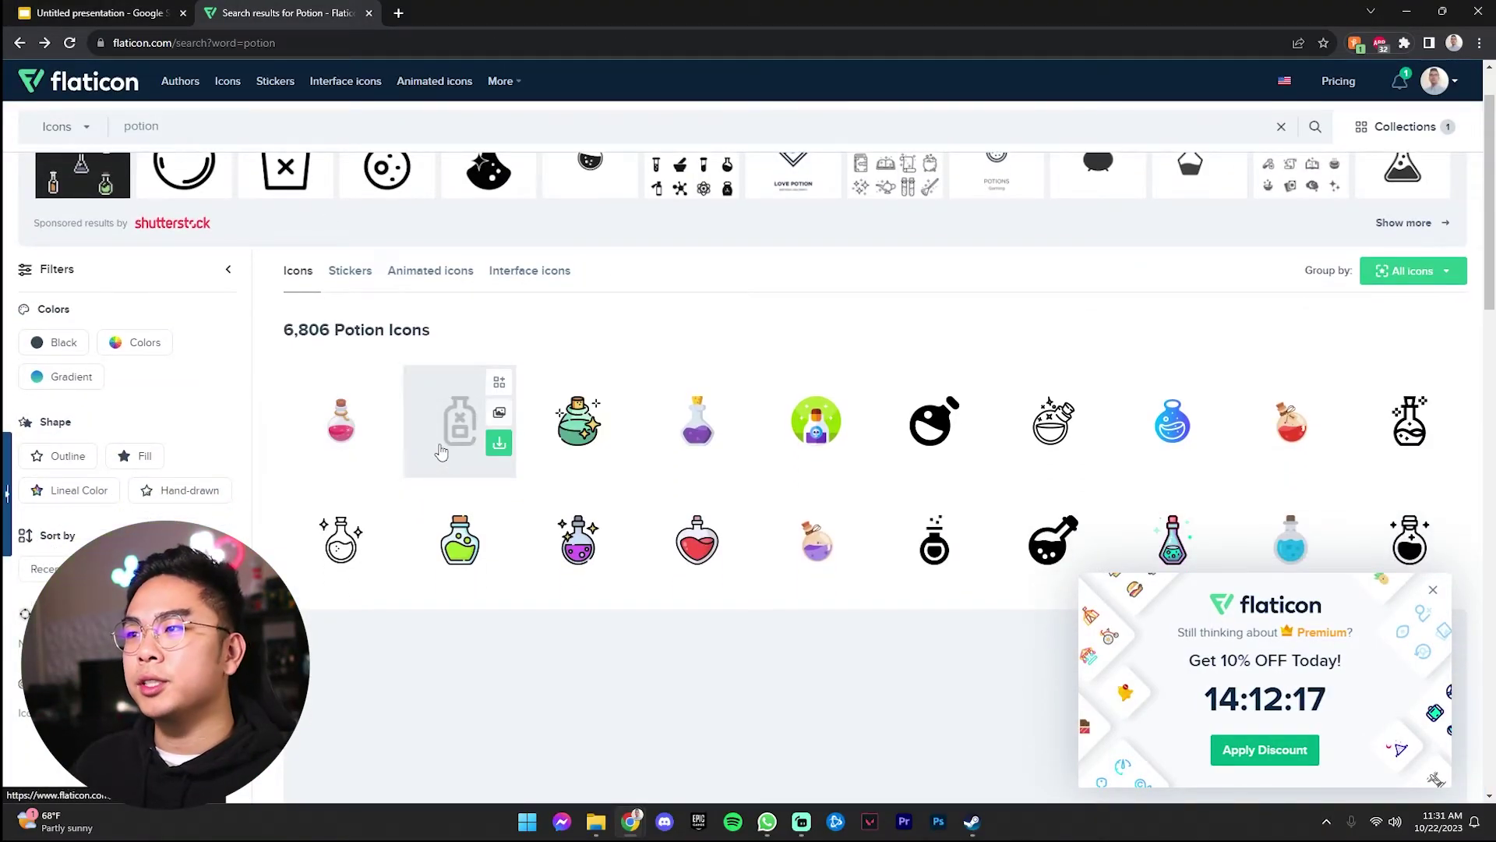
pyautogui.scroll(-2, 437, 452)
pyautogui.scroll(-4, 393, 440)
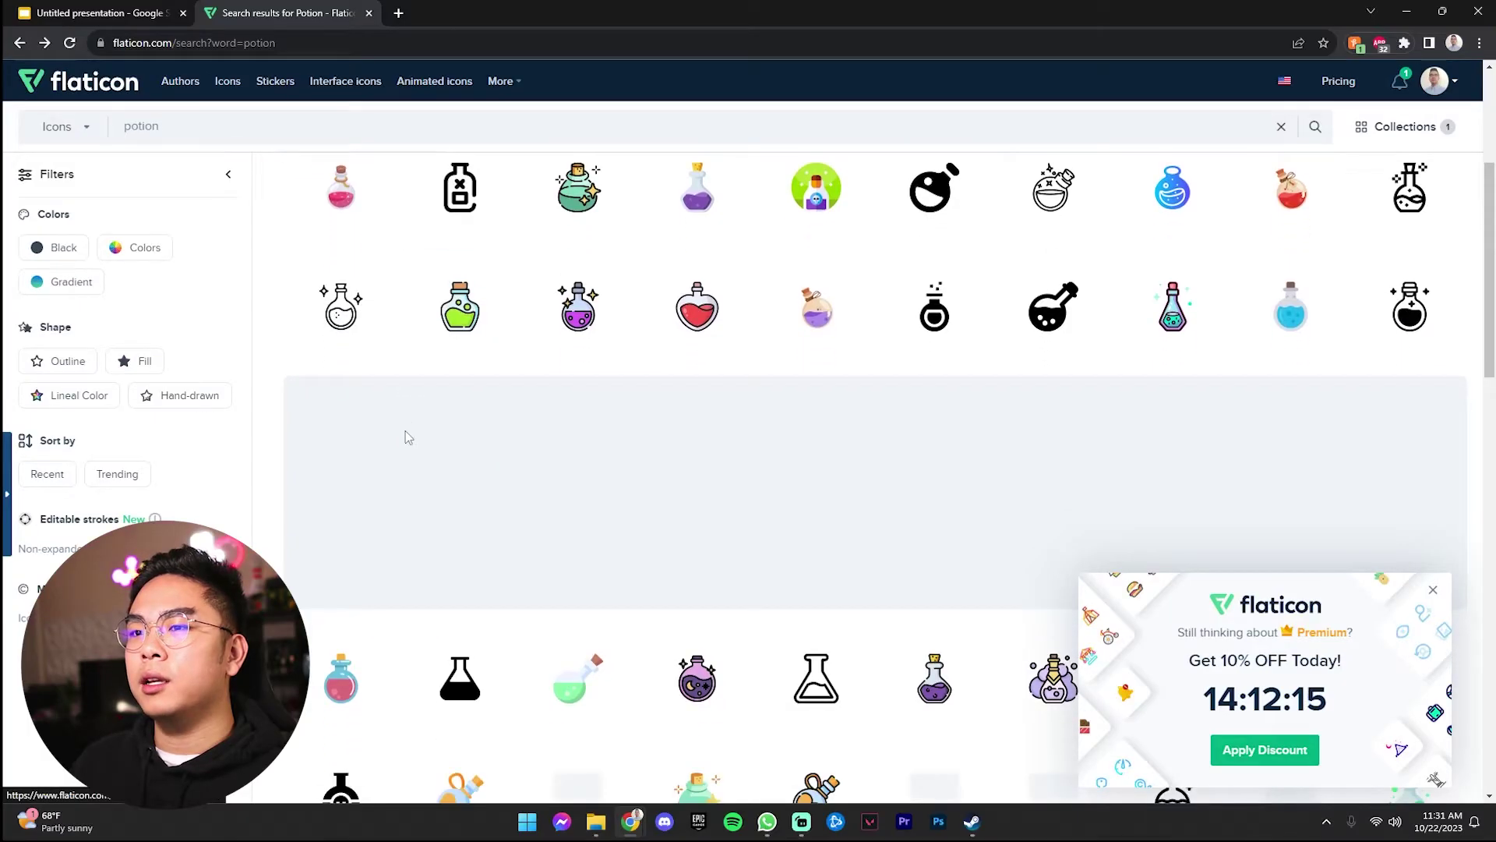
pyautogui.scroll(-2, 405, 441)
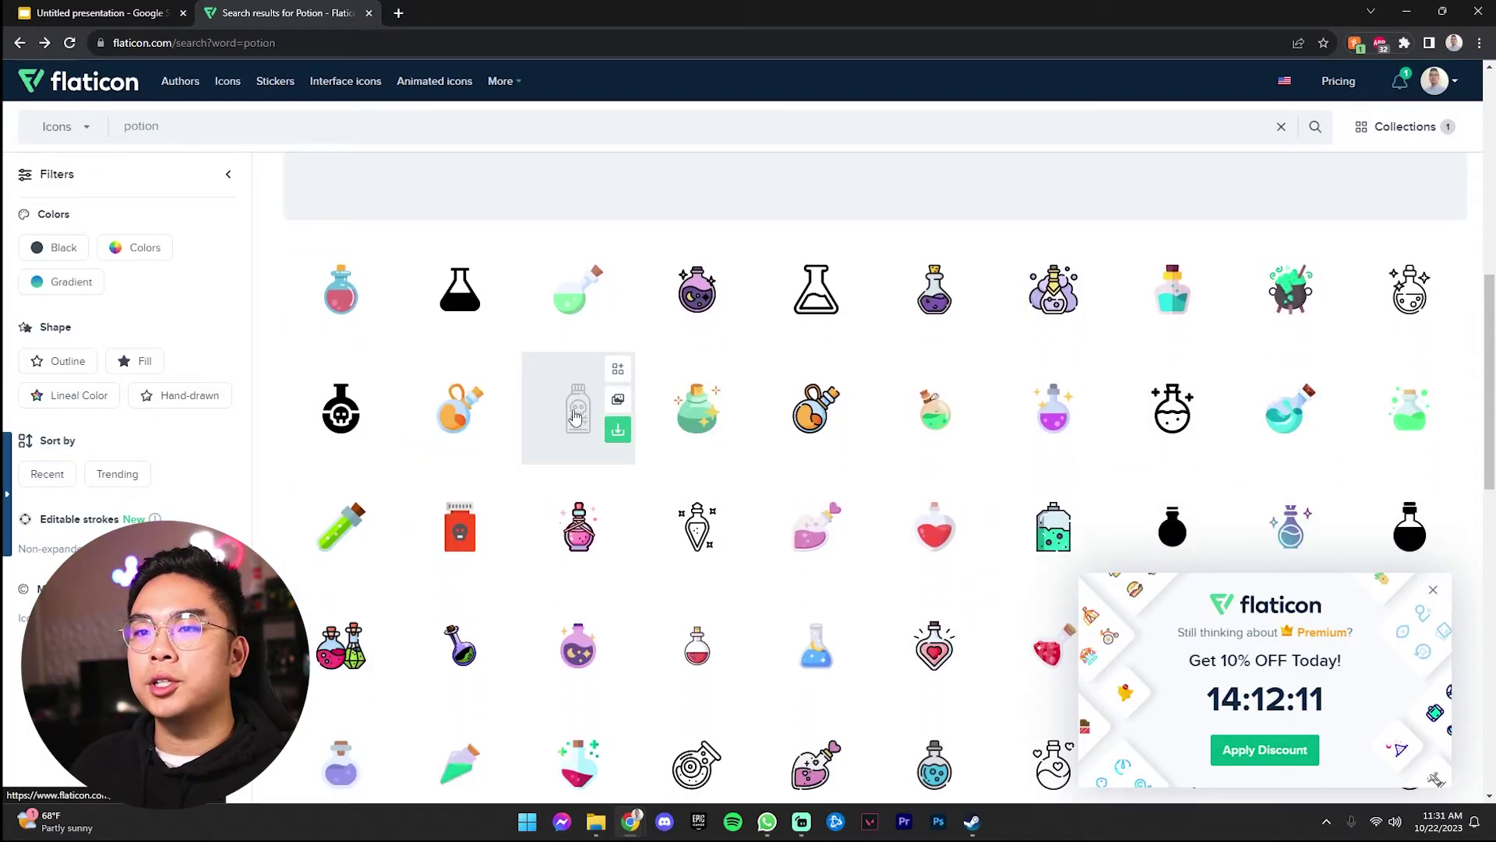
pyautogui.click(463, 536)
pyautogui.click(1005, 191)
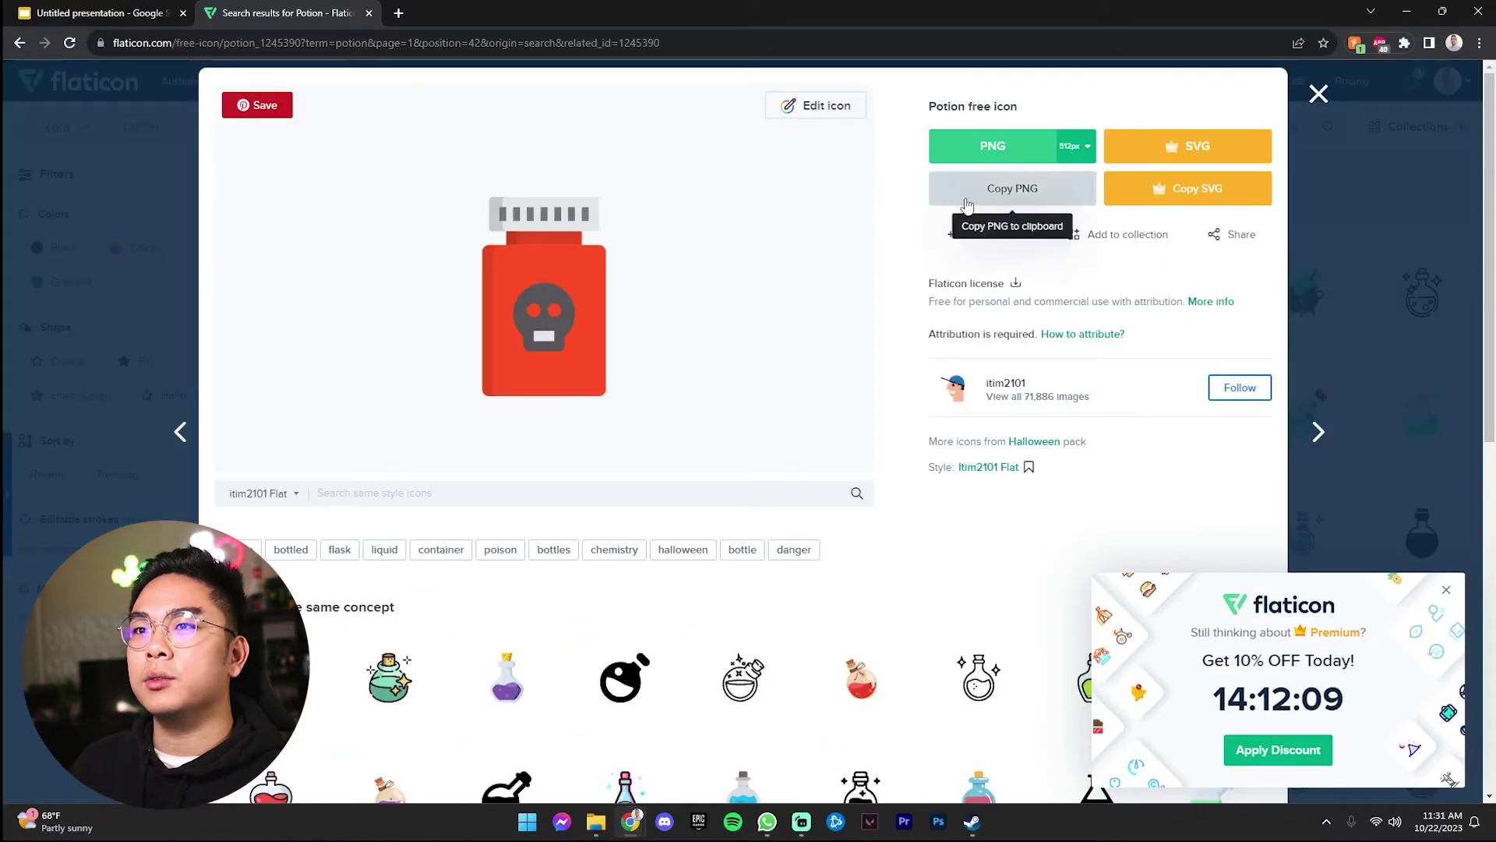
pyautogui.click(128, 6)
pyautogui.hotkey('ctrl', 'v')
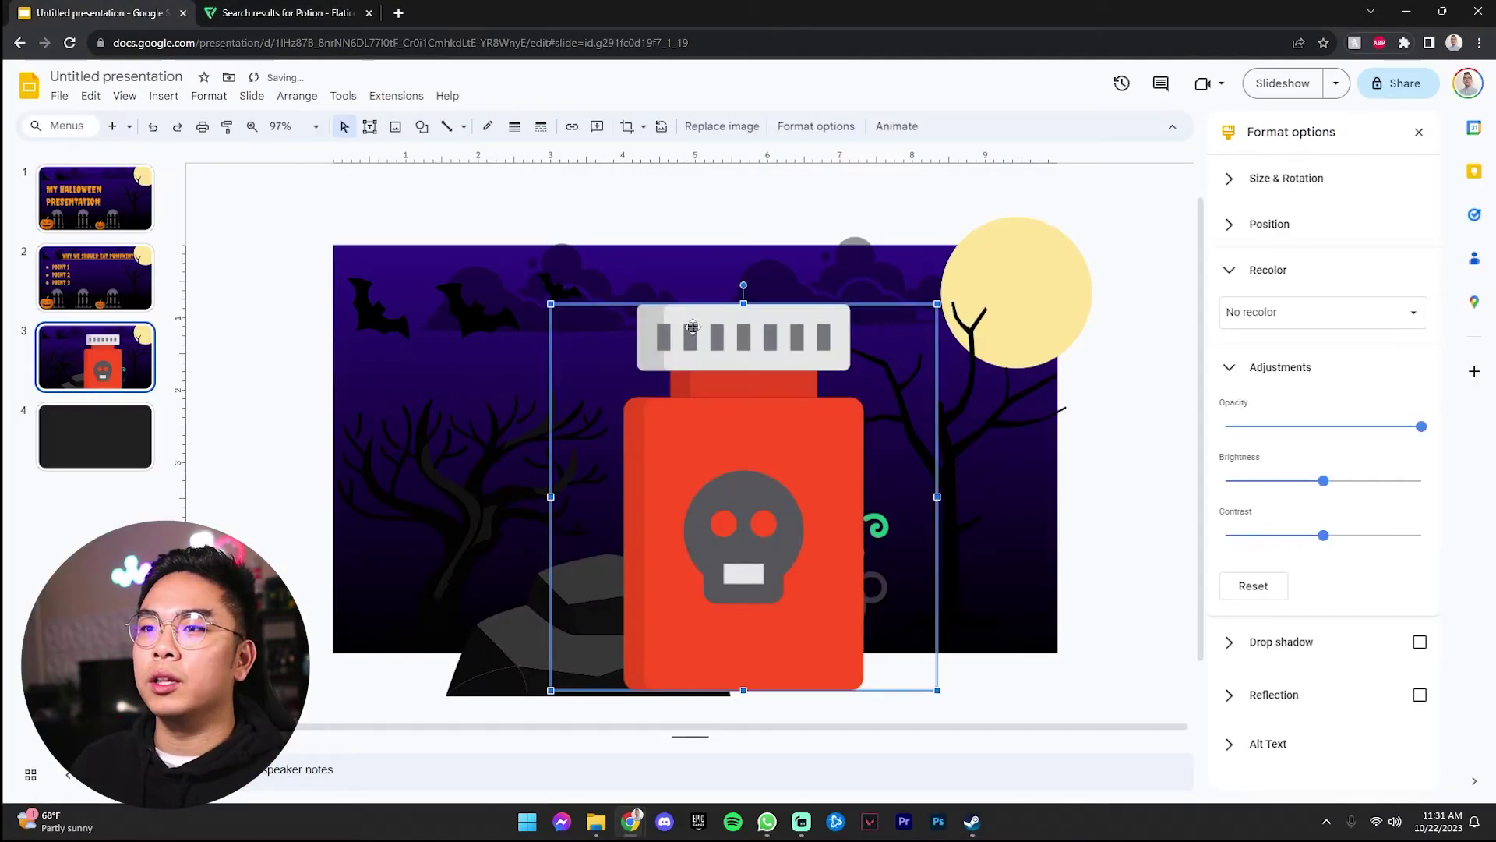
pyautogui.moveTo(938, 304); pyautogui.dragTo(718, 513)
pyautogui.moveTo(641, 614); pyautogui.dragTo(599, 511)
pyautogui.click(1061, 503)
# Step: Switch back to Flaticon and search the icons for "witch"
pyautogui.click(262, 13)
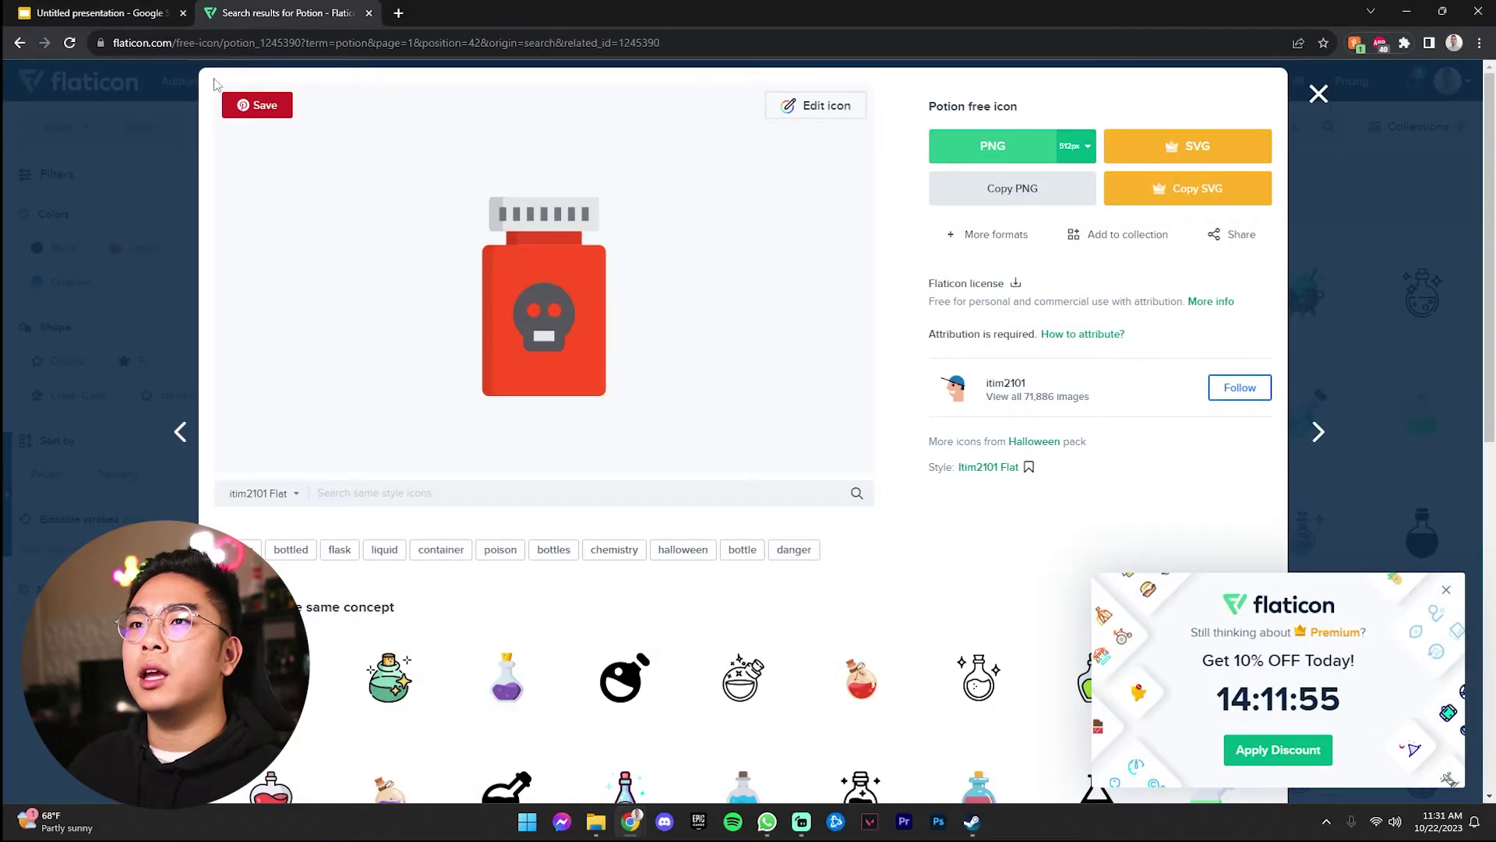
pyautogui.hotkey('alt', 'Left')
pyautogui.click(334, 131)
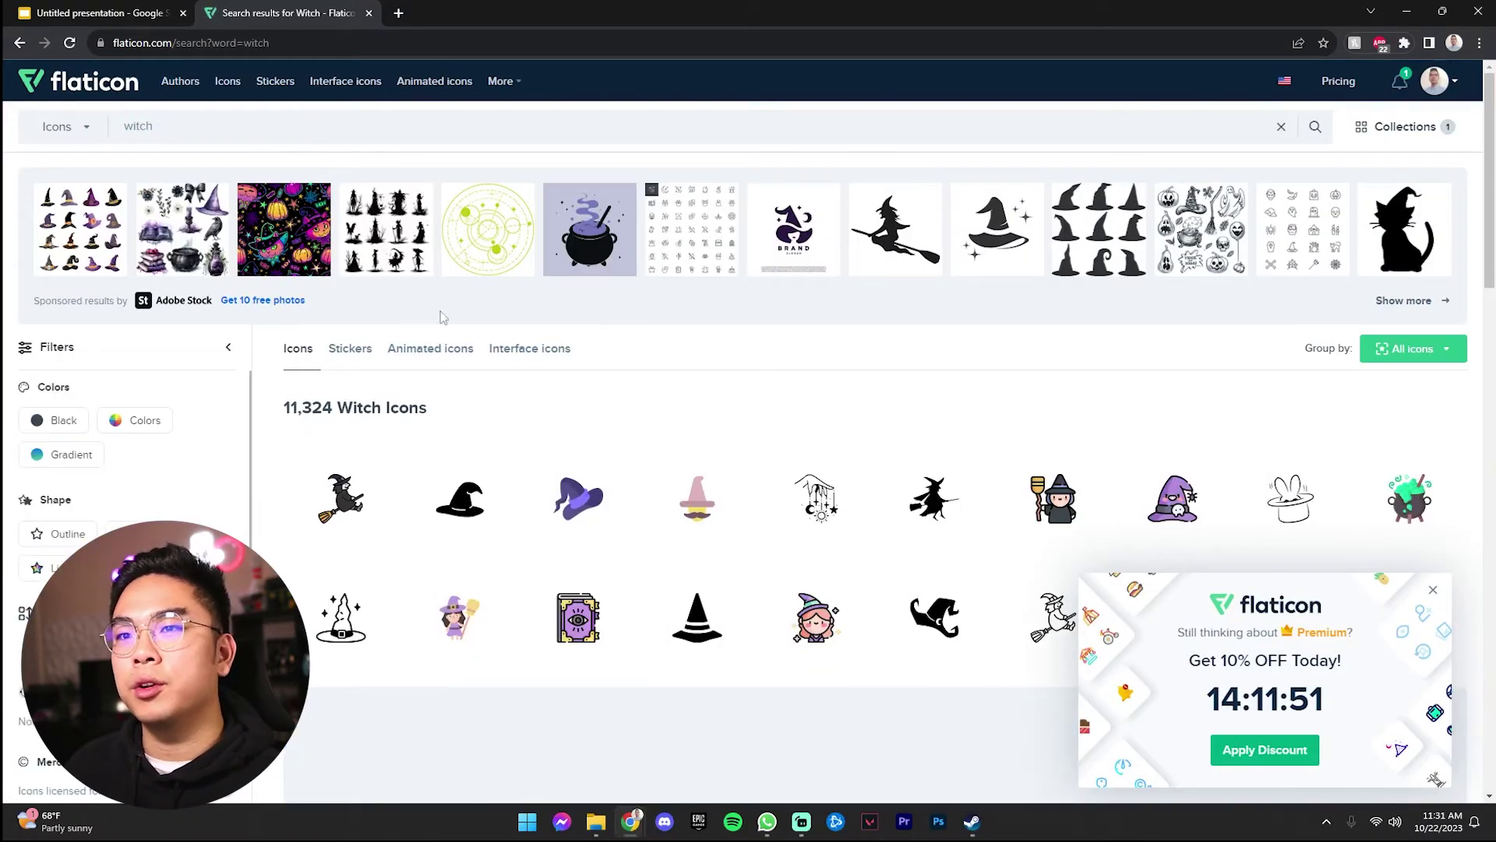
# Step: Copy the solid black witch hat's PNG into the third slide, shrunk, rotated and hung on the branch tip above the cauldron
pyautogui.click(460, 514)
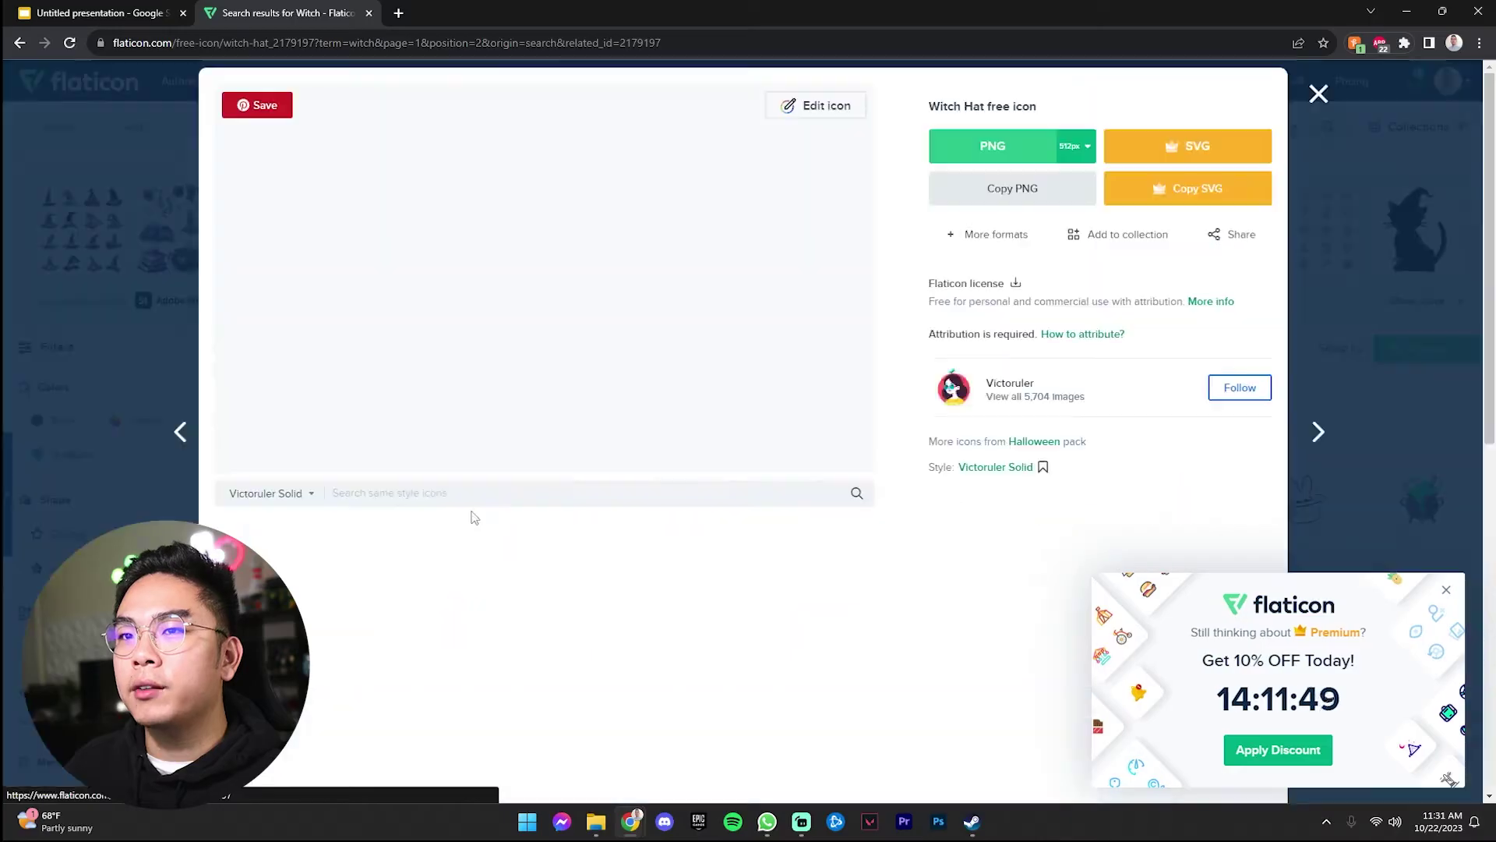
pyautogui.click(1006, 191)
pyautogui.click(82, 9)
pyautogui.hotkey('ctrl', 'v')
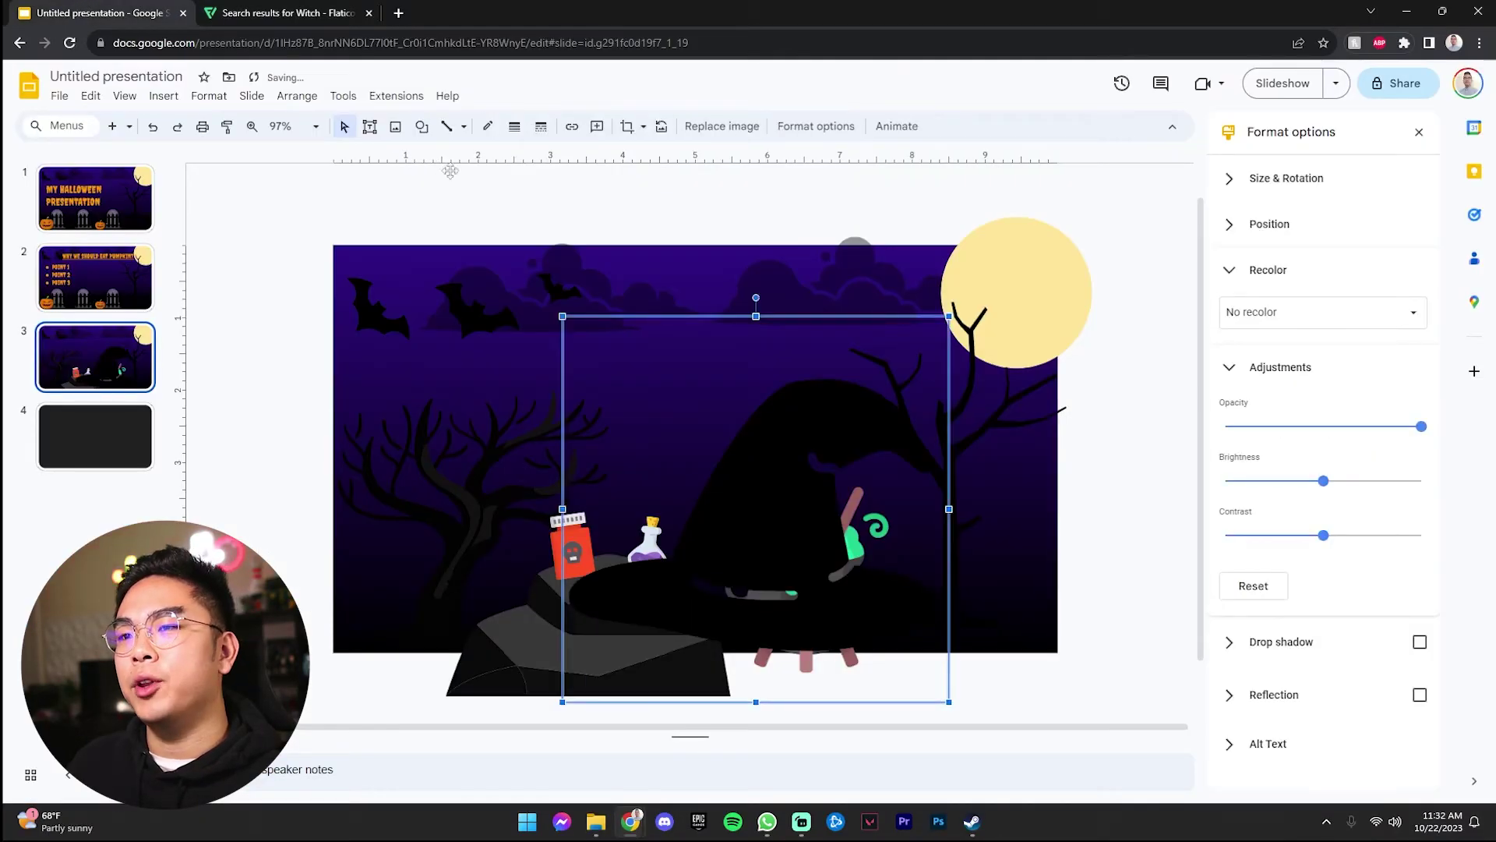
pyautogui.moveTo(947, 318); pyautogui.dragTo(697, 565)
pyautogui.moveTo(653, 611); pyautogui.dragTo(823, 369)
pyautogui.moveTo(793, 422); pyautogui.dragTo(805, 400)
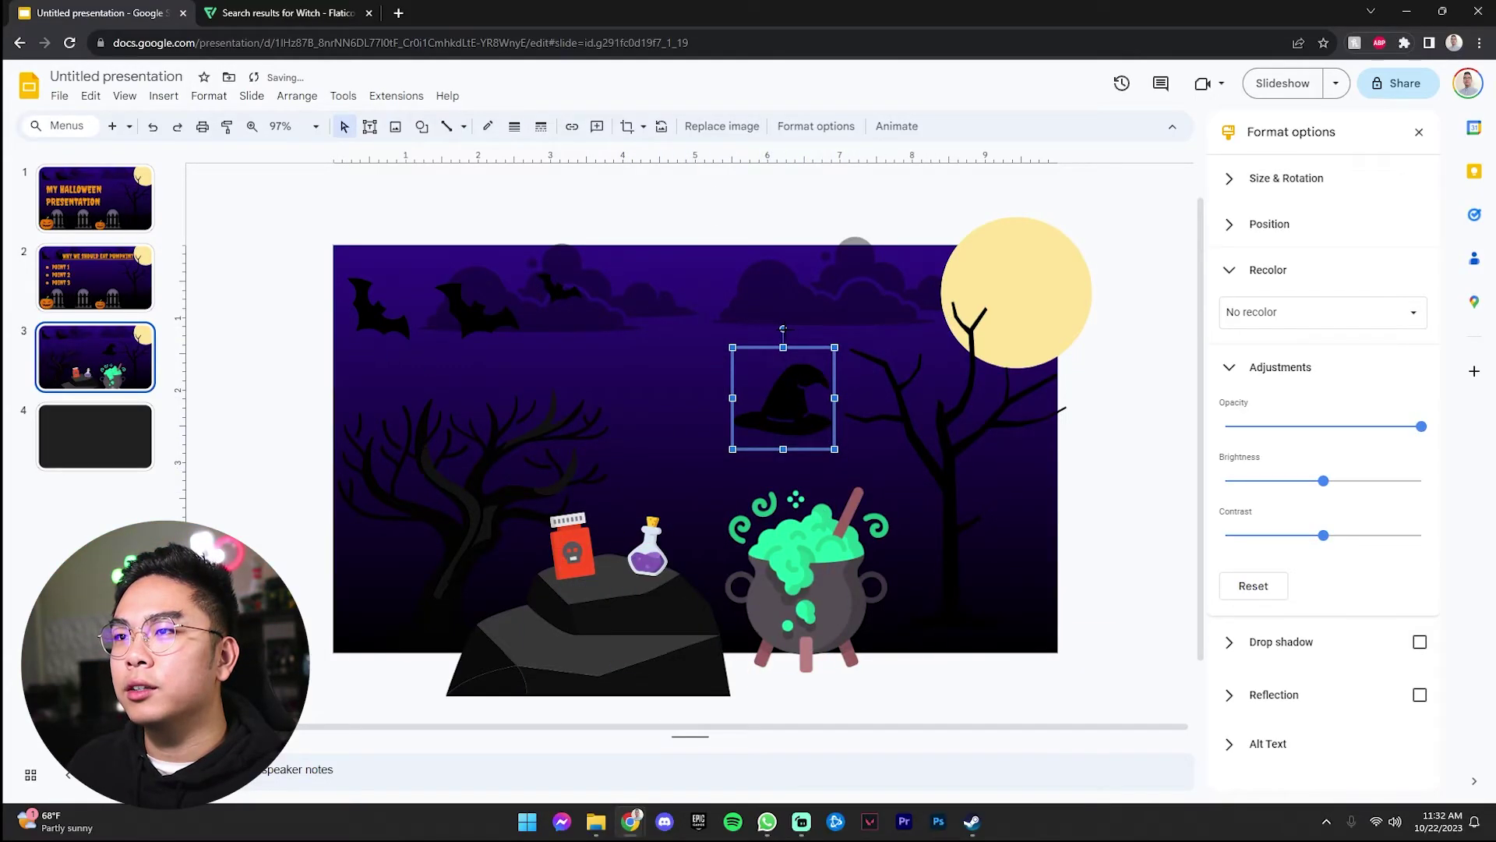
pyautogui.moveTo(751, 359)
pyautogui.mouseDown()
pyautogui.moveTo(761, 394)
pyautogui.moveTo(754, 379)
pyautogui.mouseUp()
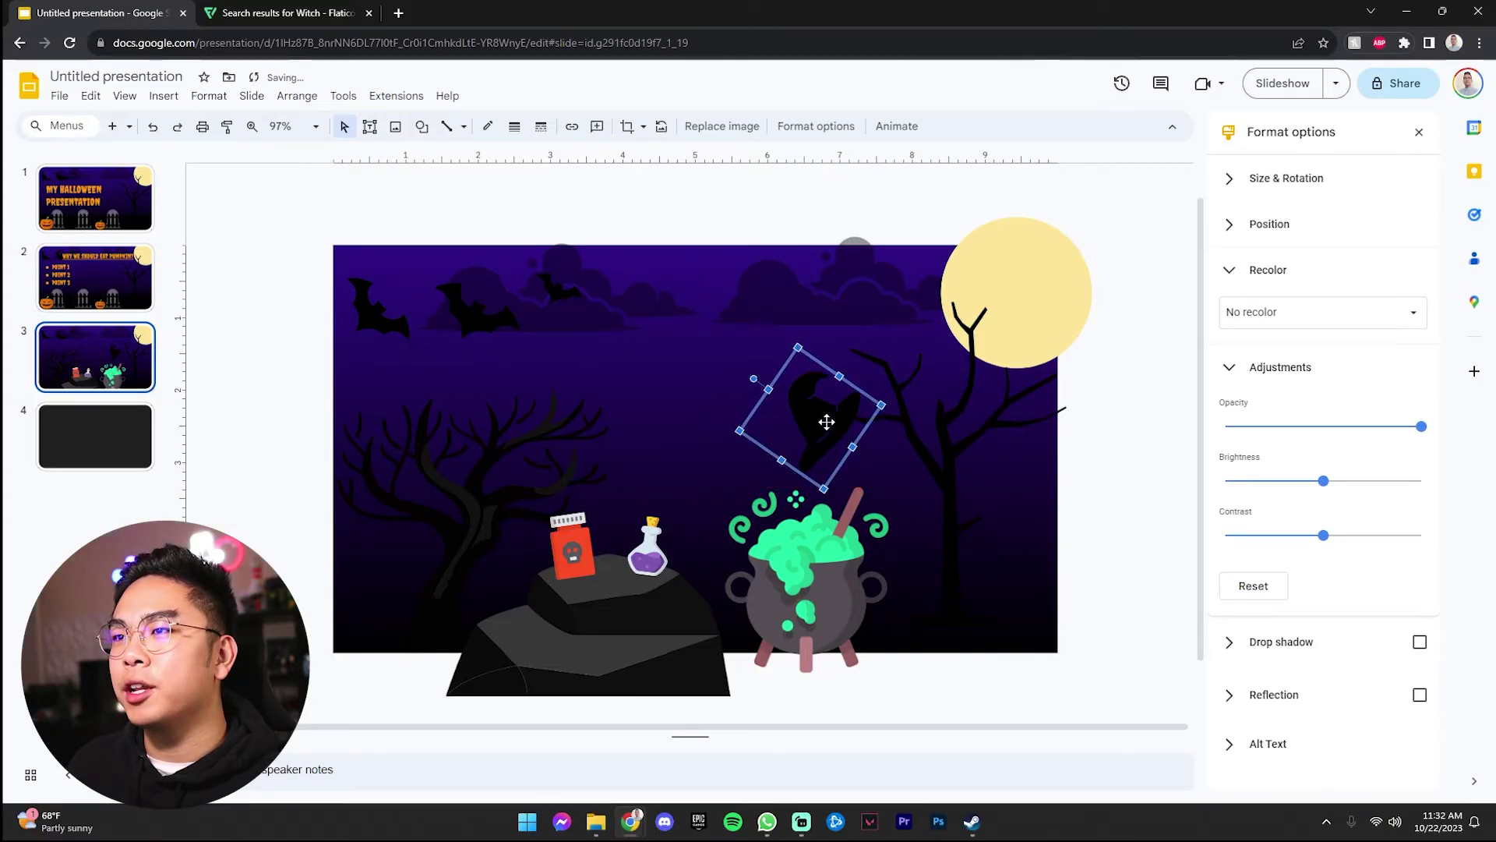
pyautogui.click(1125, 450)
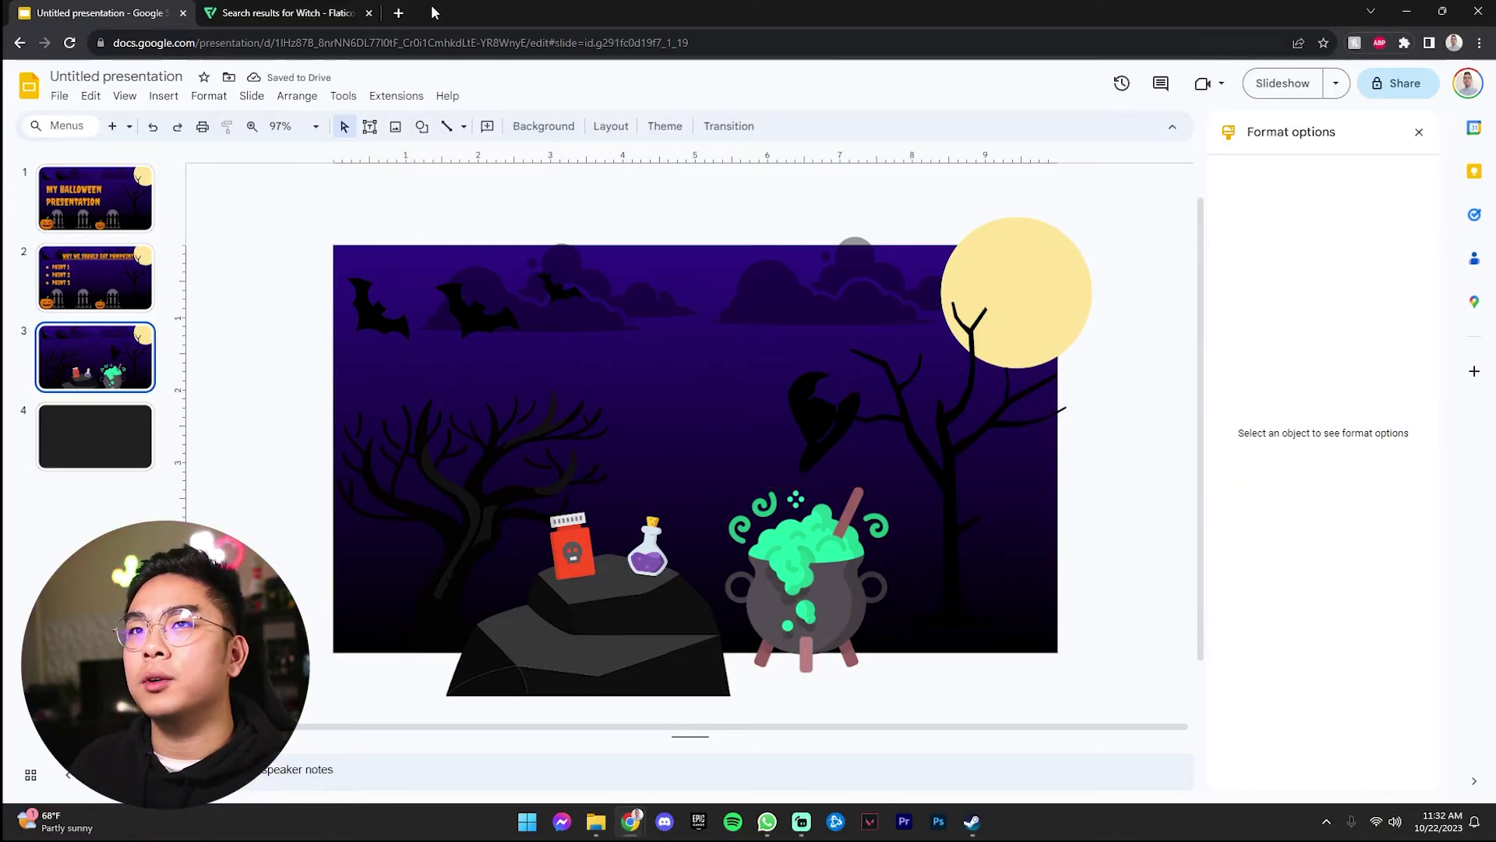
# Step: Copy the "Flying broom and witch" PNG from Flaticon's witch results into the third slide and shrink it
pyautogui.click(320, 13)
pyautogui.hotkey('alt', 'Left')
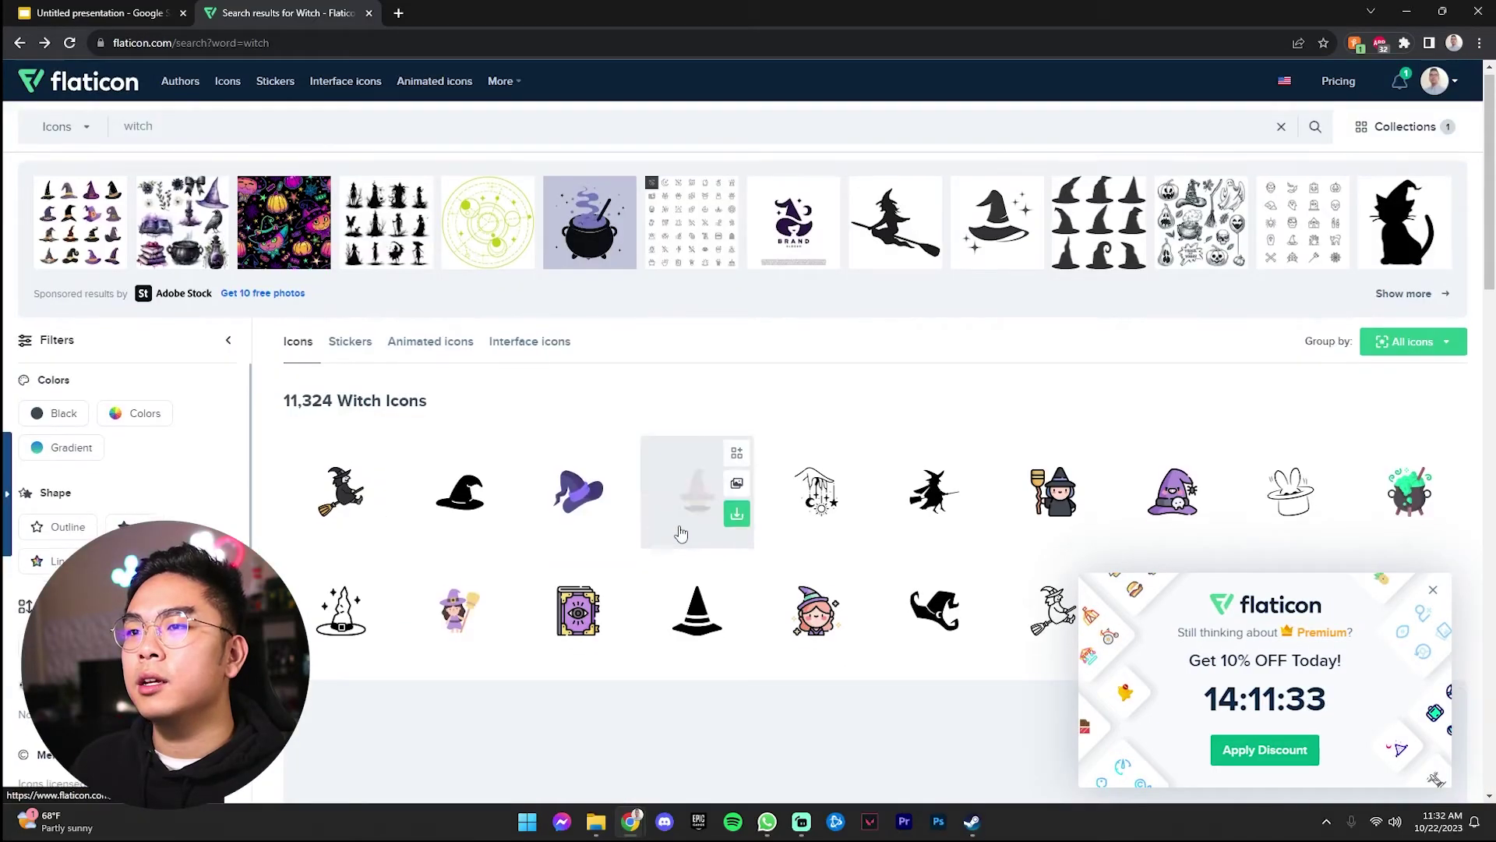
pyautogui.scroll(-2, 676, 534)
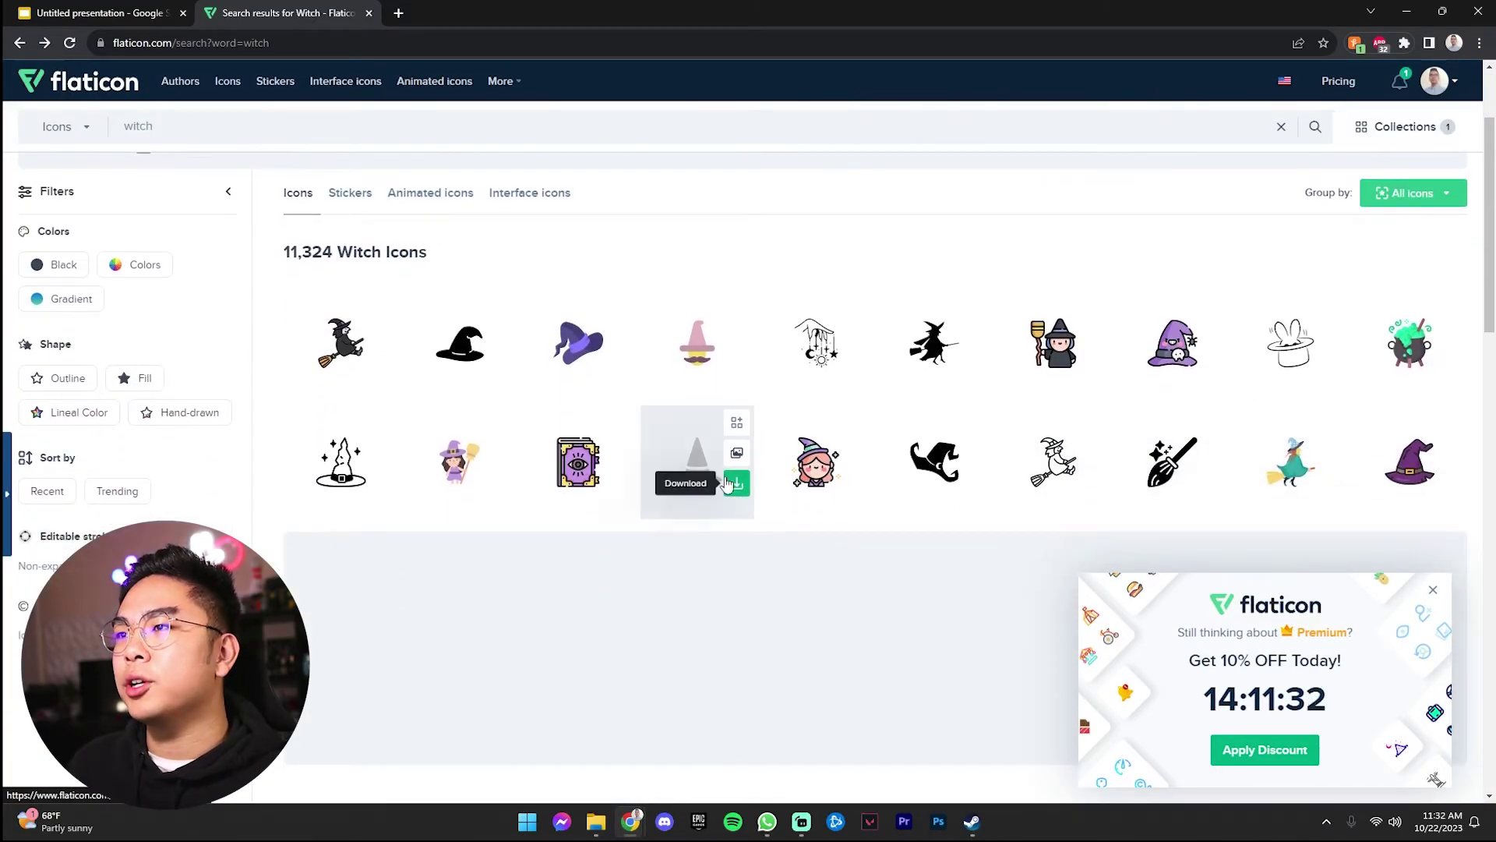
pyautogui.click(928, 347)
pyautogui.click(1005, 334)
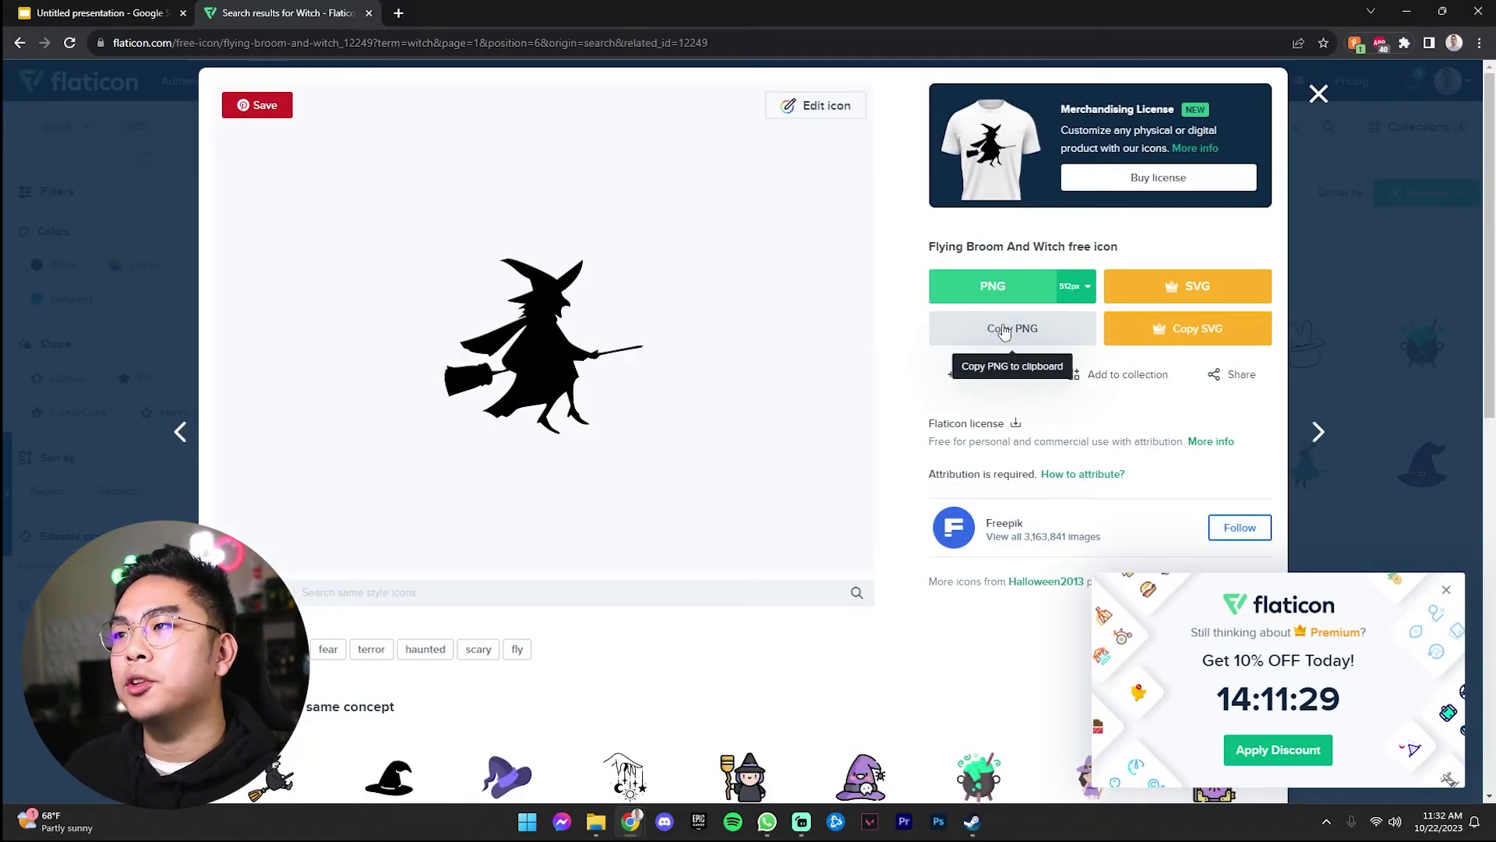
pyautogui.click(151, 8)
pyautogui.hotkey('ctrl', 'v')
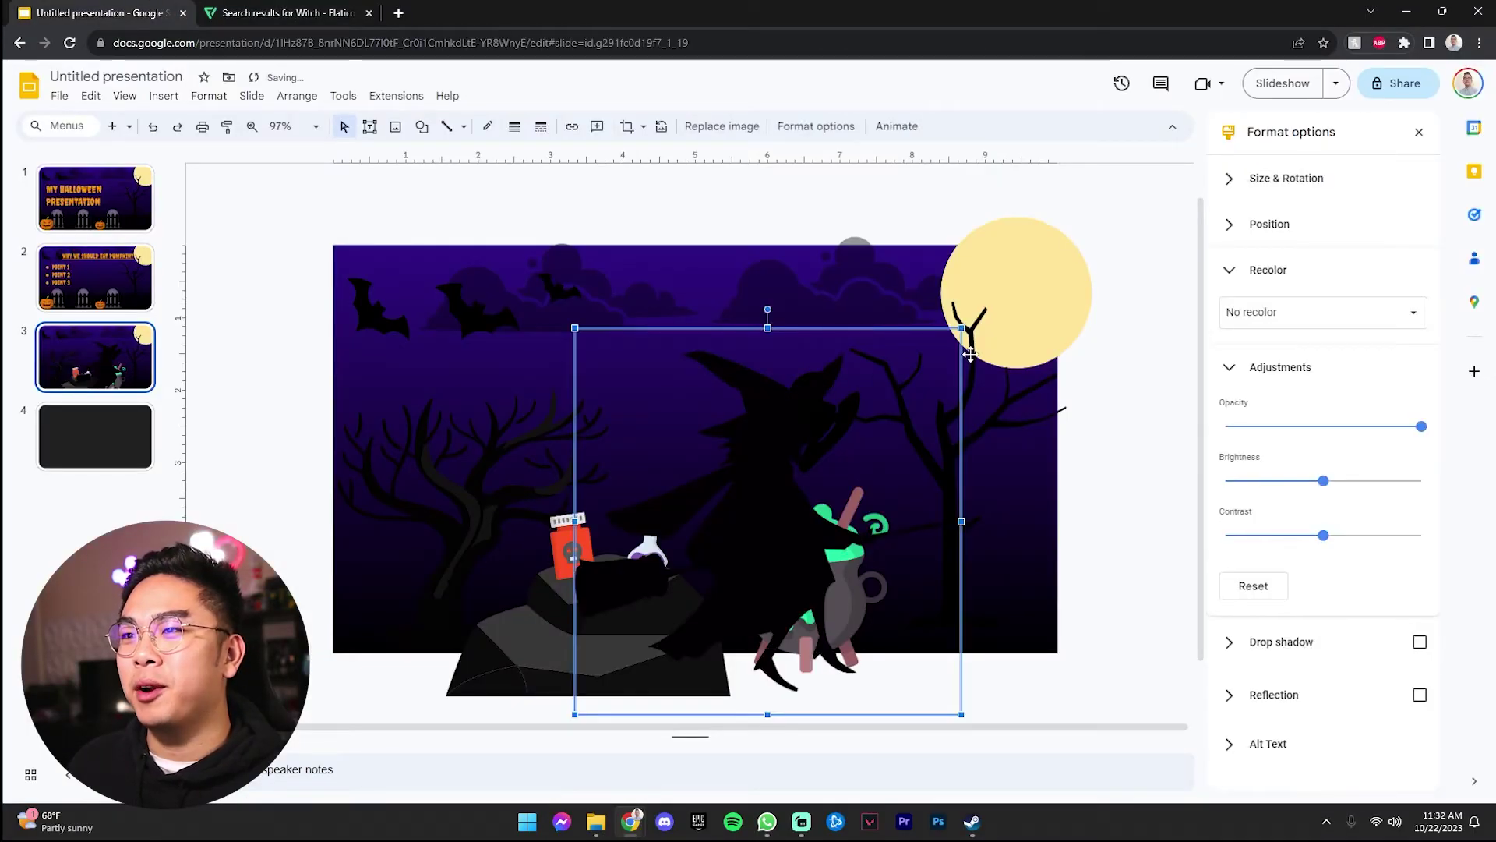
pyautogui.moveTo(962, 328); pyautogui.dragTo(792, 491)
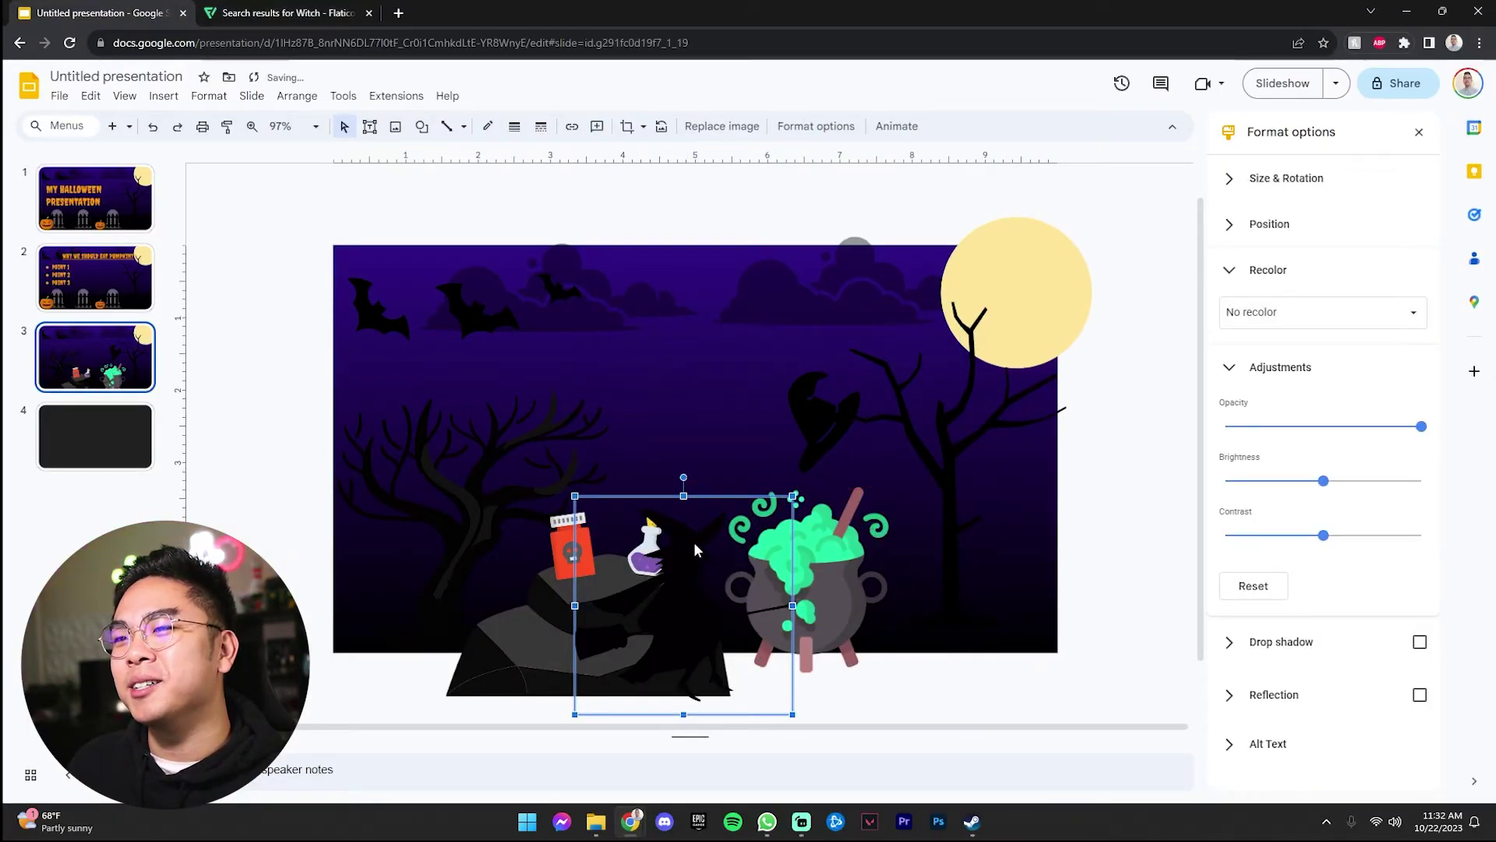
# Step: Shrink the flying witch further and place it in the sky between the bats and the moon
pyautogui.moveTo(694, 541); pyautogui.dragTo(707, 324)
pyautogui.moveTo(808, 275); pyautogui.dragTo(692, 385)
pyautogui.moveTo(654, 437); pyautogui.dragTo(692, 364)
pyautogui.moveTo(740, 314); pyautogui.dragTo(703, 353)
pyautogui.moveTo(671, 374); pyautogui.dragTo(719, 361)
pyautogui.moveTo(731, 361)
pyautogui.mouseDown()
pyautogui.moveTo(748, 353)
pyautogui.moveTo(741, 378)
pyautogui.moveTo(798, 340)
pyautogui.moveTo(773, 318)
pyautogui.moveTo(755, 370)
pyautogui.mouseUp()
pyautogui.click(1122, 417)
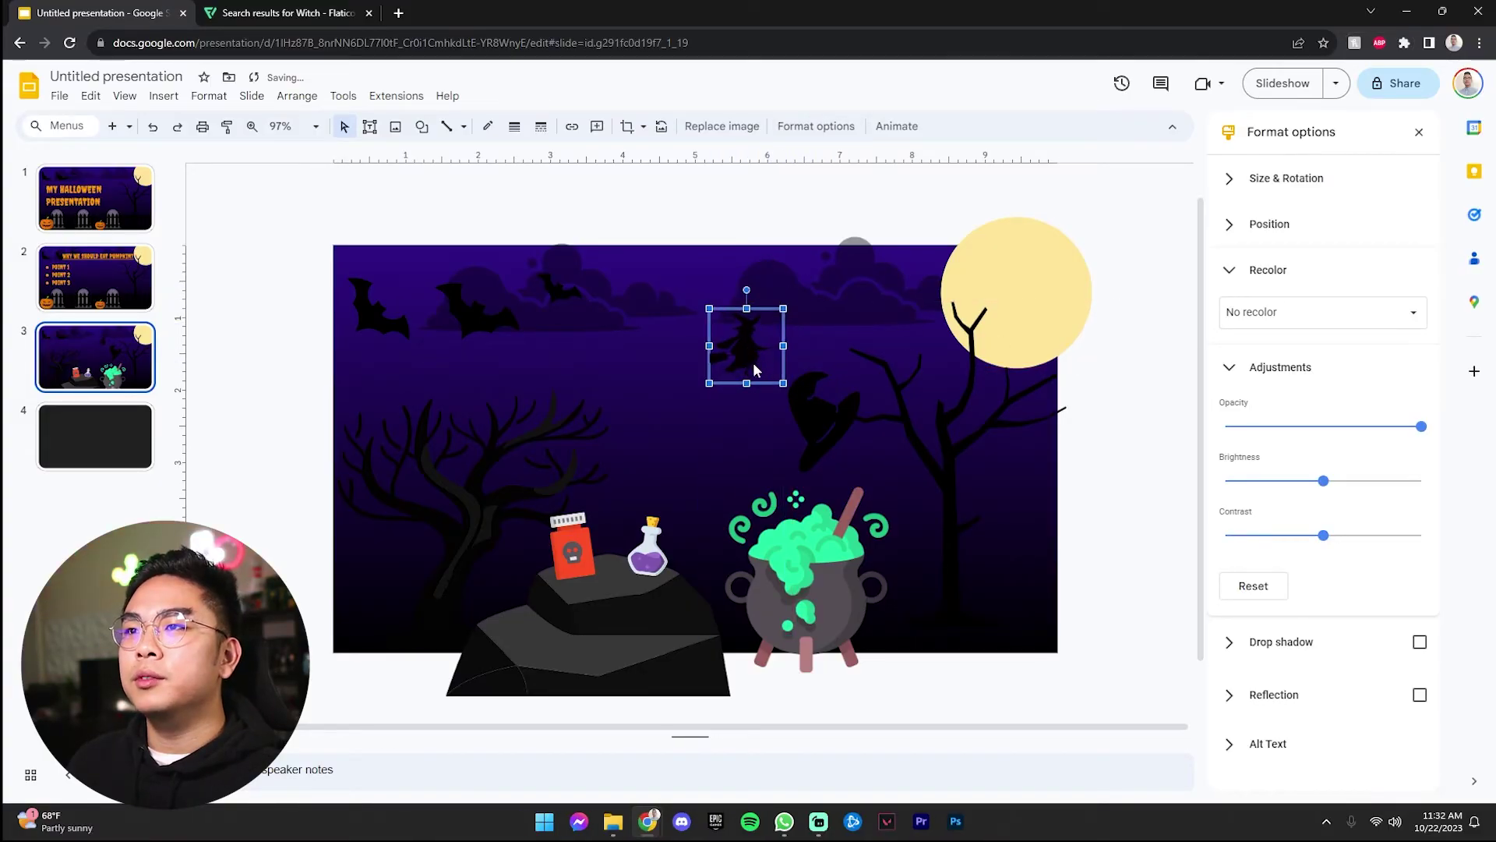
pyautogui.click(1132, 378)
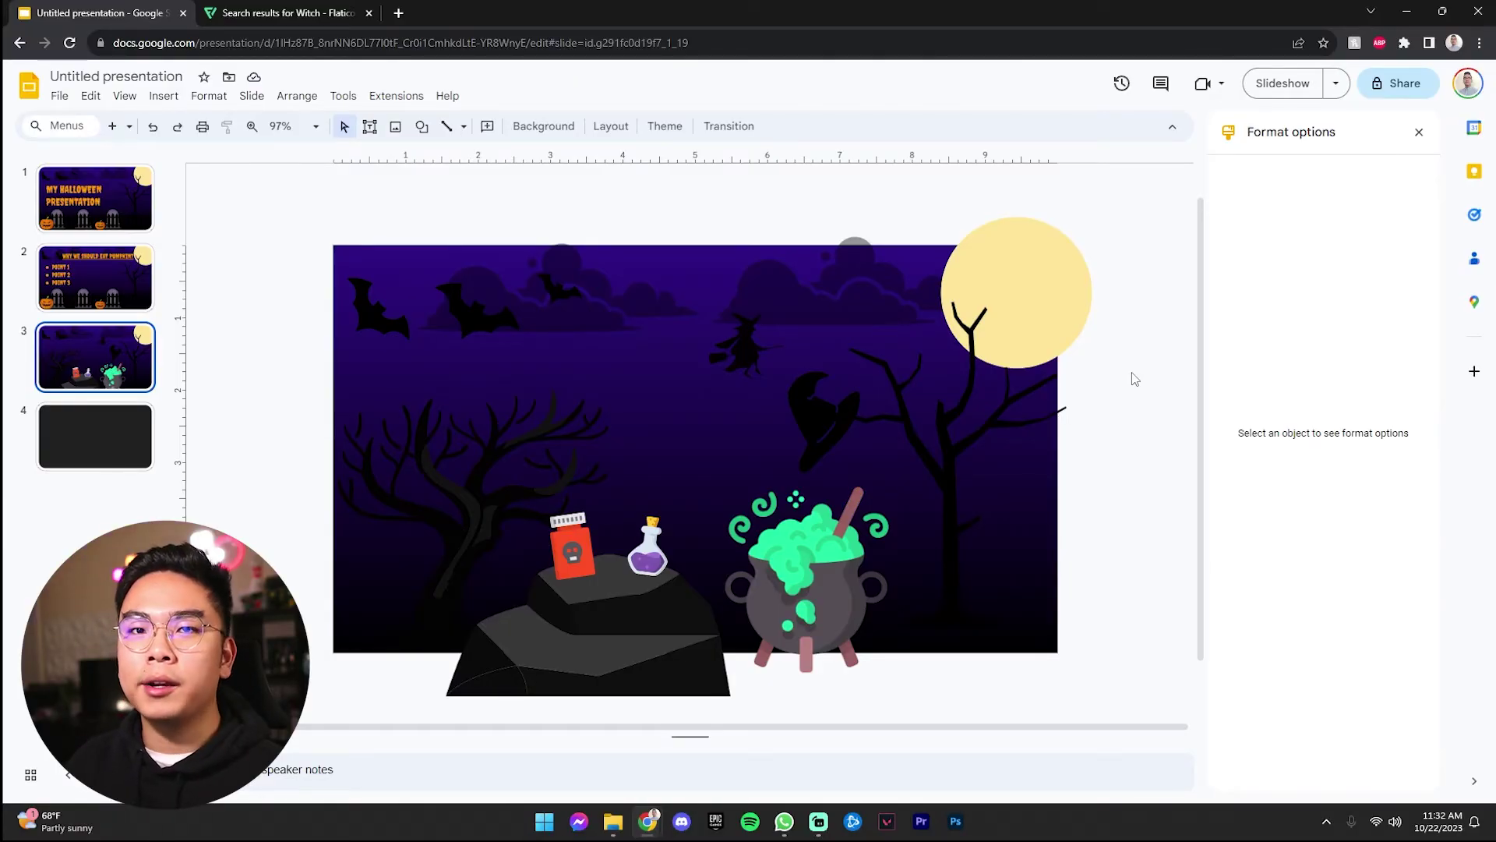
# Step: Move the bare tree behind the rock down past the slide's lower edge
pyautogui.click(995, 442)
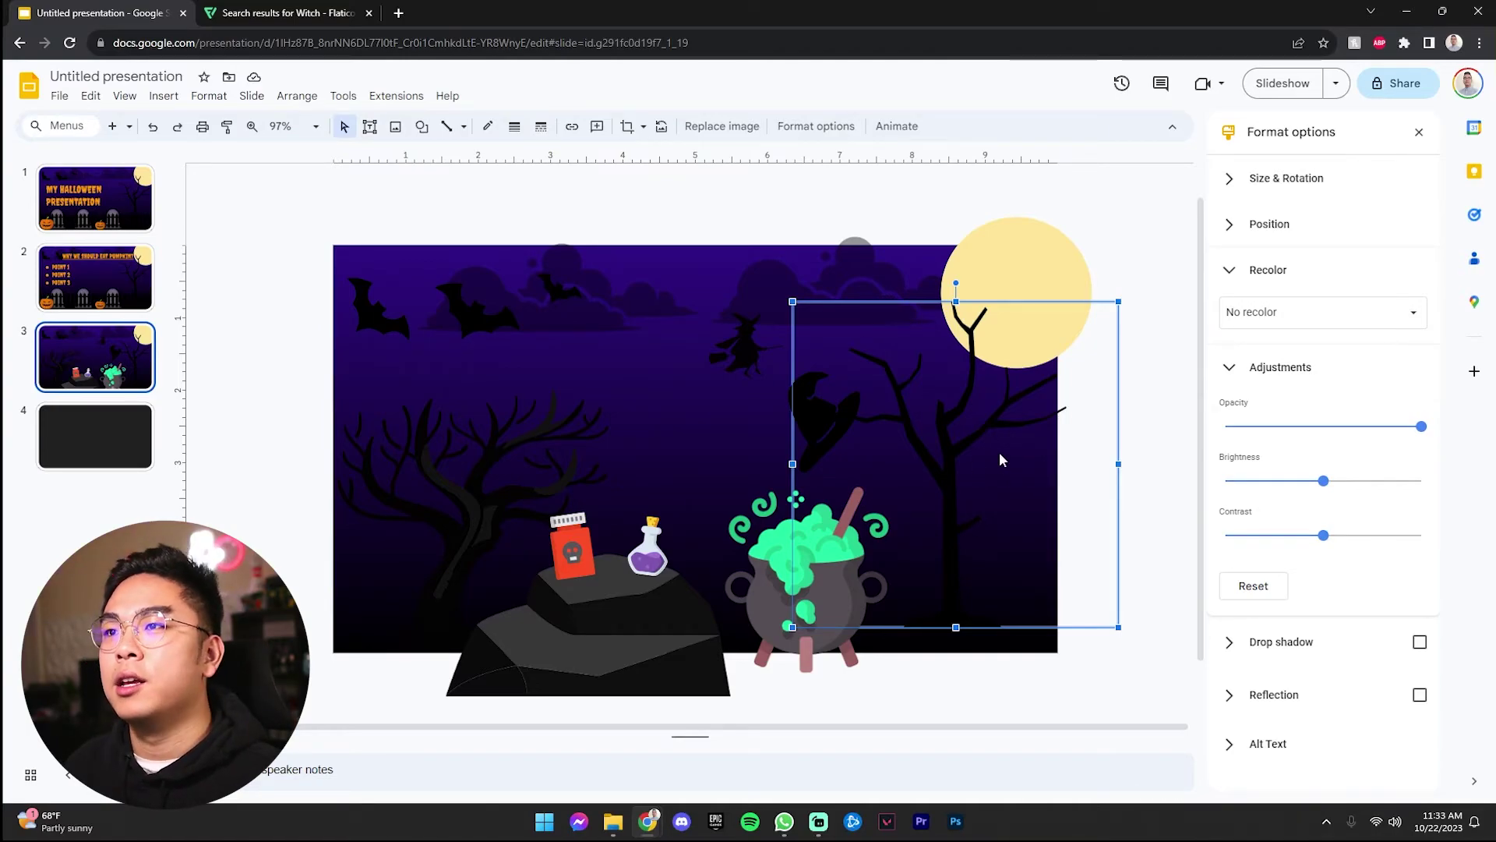
pyautogui.click(1132, 272)
pyautogui.click(487, 520)
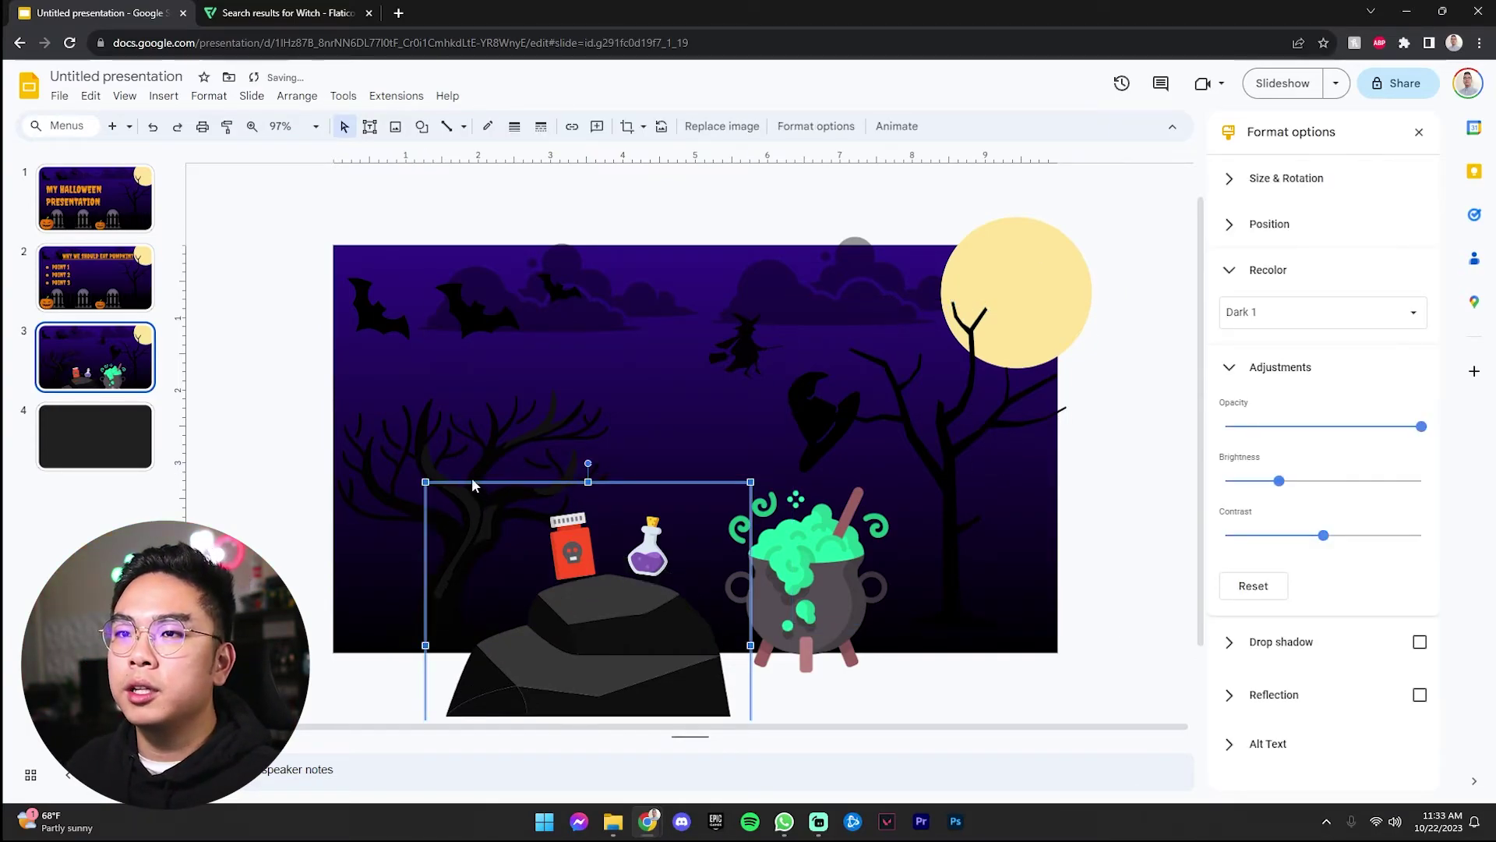
pyautogui.scroll(-1, 475, 481)
pyautogui.moveTo(401, 412); pyautogui.dragTo(383, 438)
pyautogui.scroll(1, 233, 461)
pyautogui.click(234, 460)
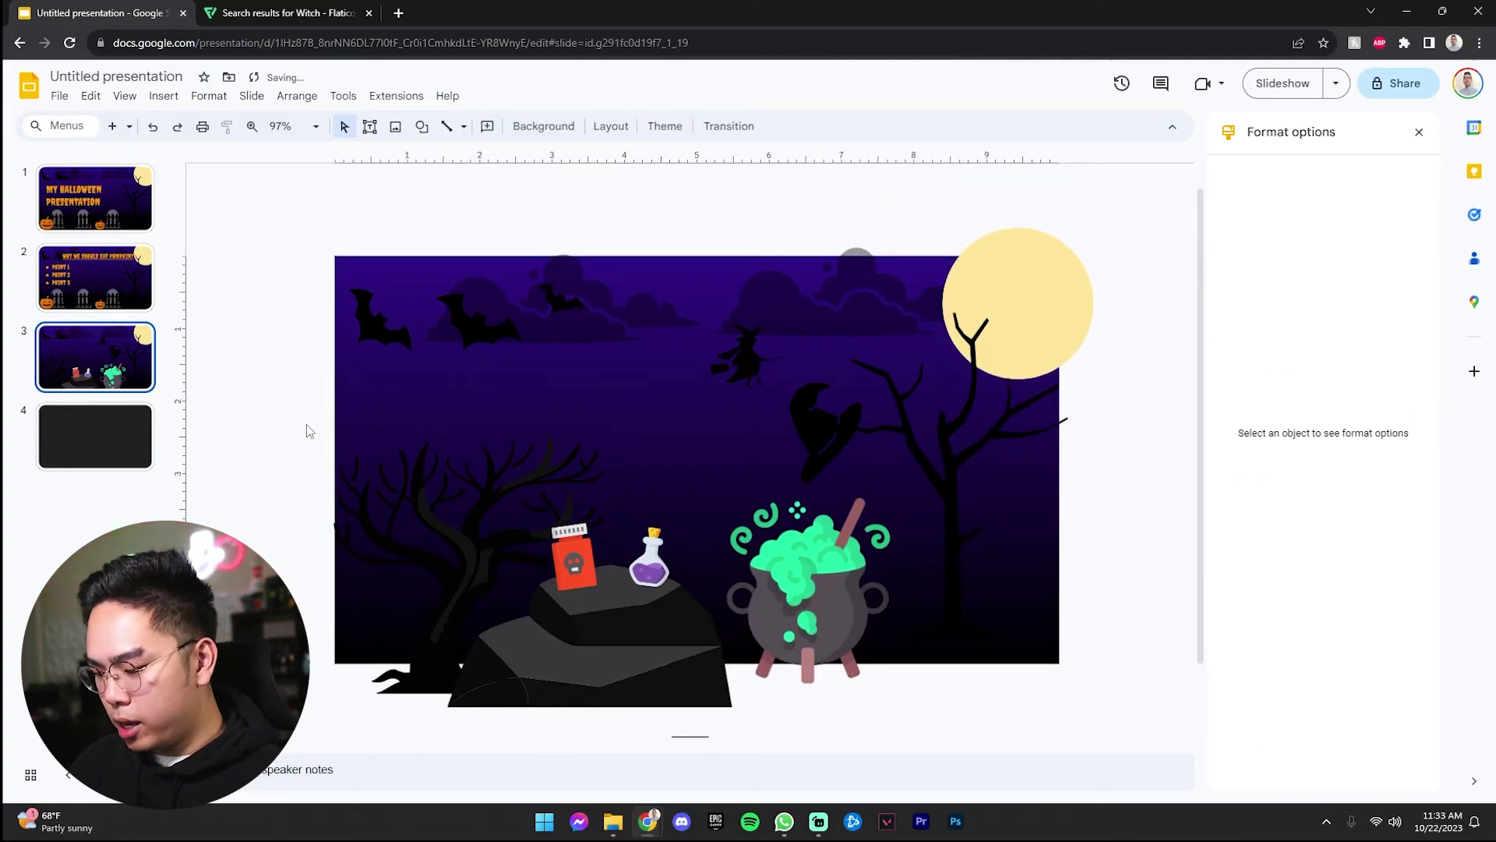
# Step: Draw a wide rectangle across the third slide's upper-left sky, covering the bats and reaching down to the potions
pyautogui.click(421, 134)
pyautogui.moveTo(462, 154)
pyautogui.click(630, 169)
pyautogui.moveTo(378, 320); pyautogui.dragTo(779, 544)
pyautogui.moveTo(635, 468); pyautogui.dragTo(629, 462)
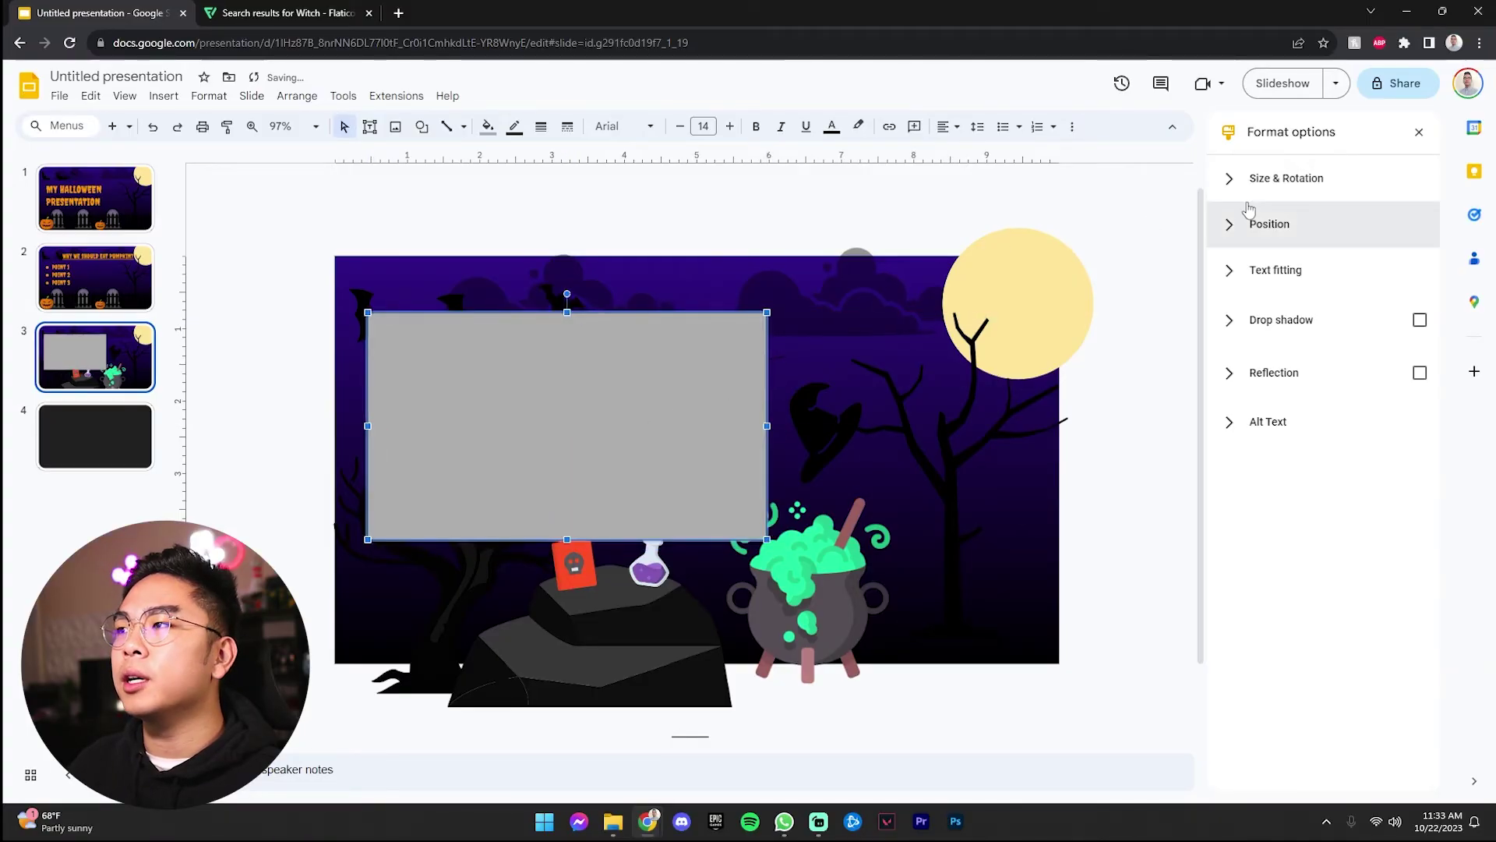
# Step: Fill the rectangle with solid black and move it slightly up
pyautogui.click(488, 127)
pyautogui.click(513, 202)
pyautogui.click(514, 127)
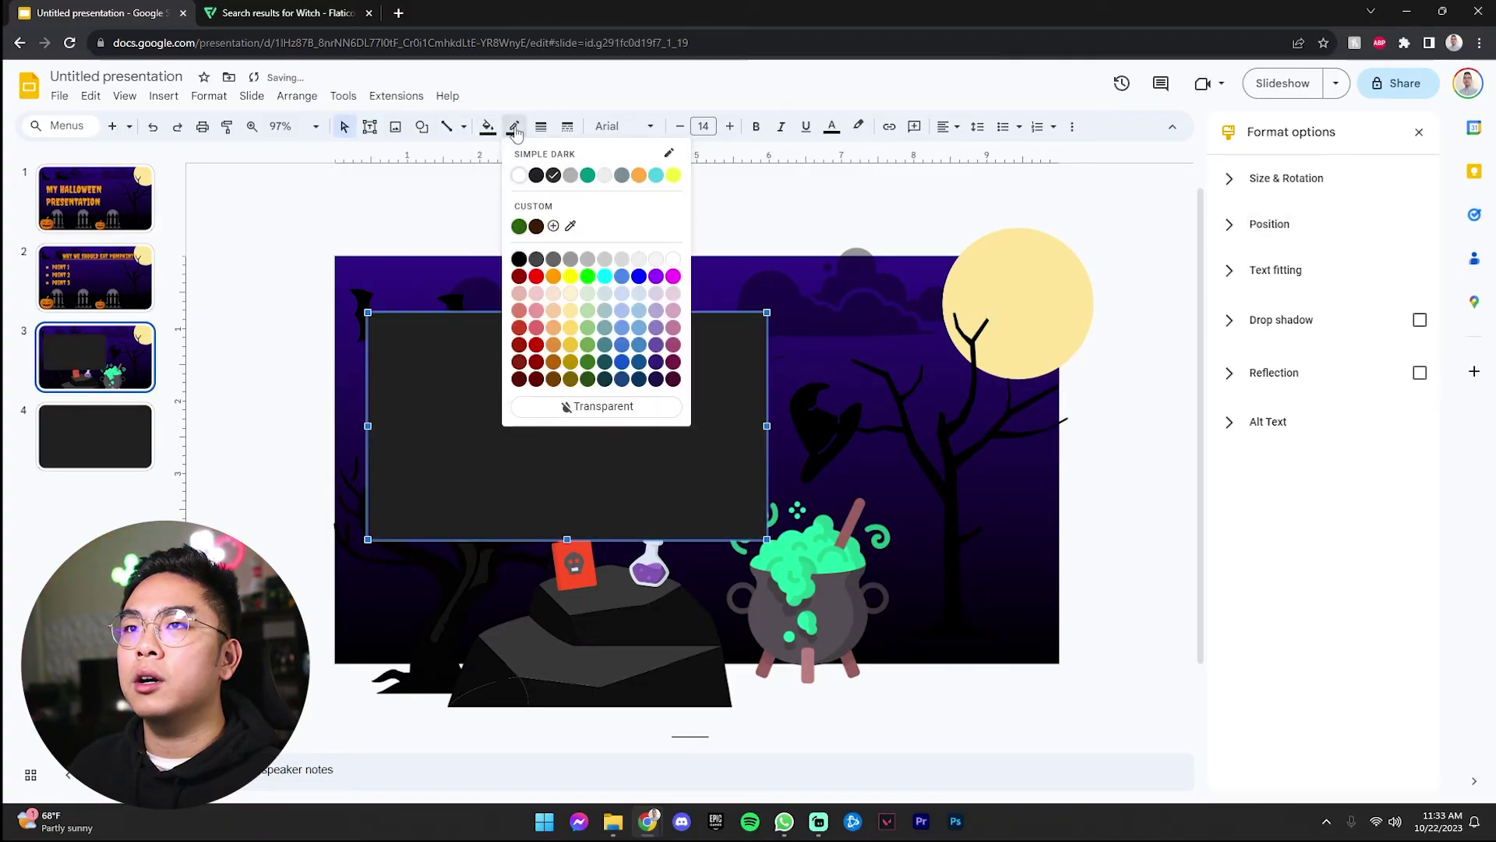
pyautogui.click(488, 128)
pyautogui.click(493, 288)
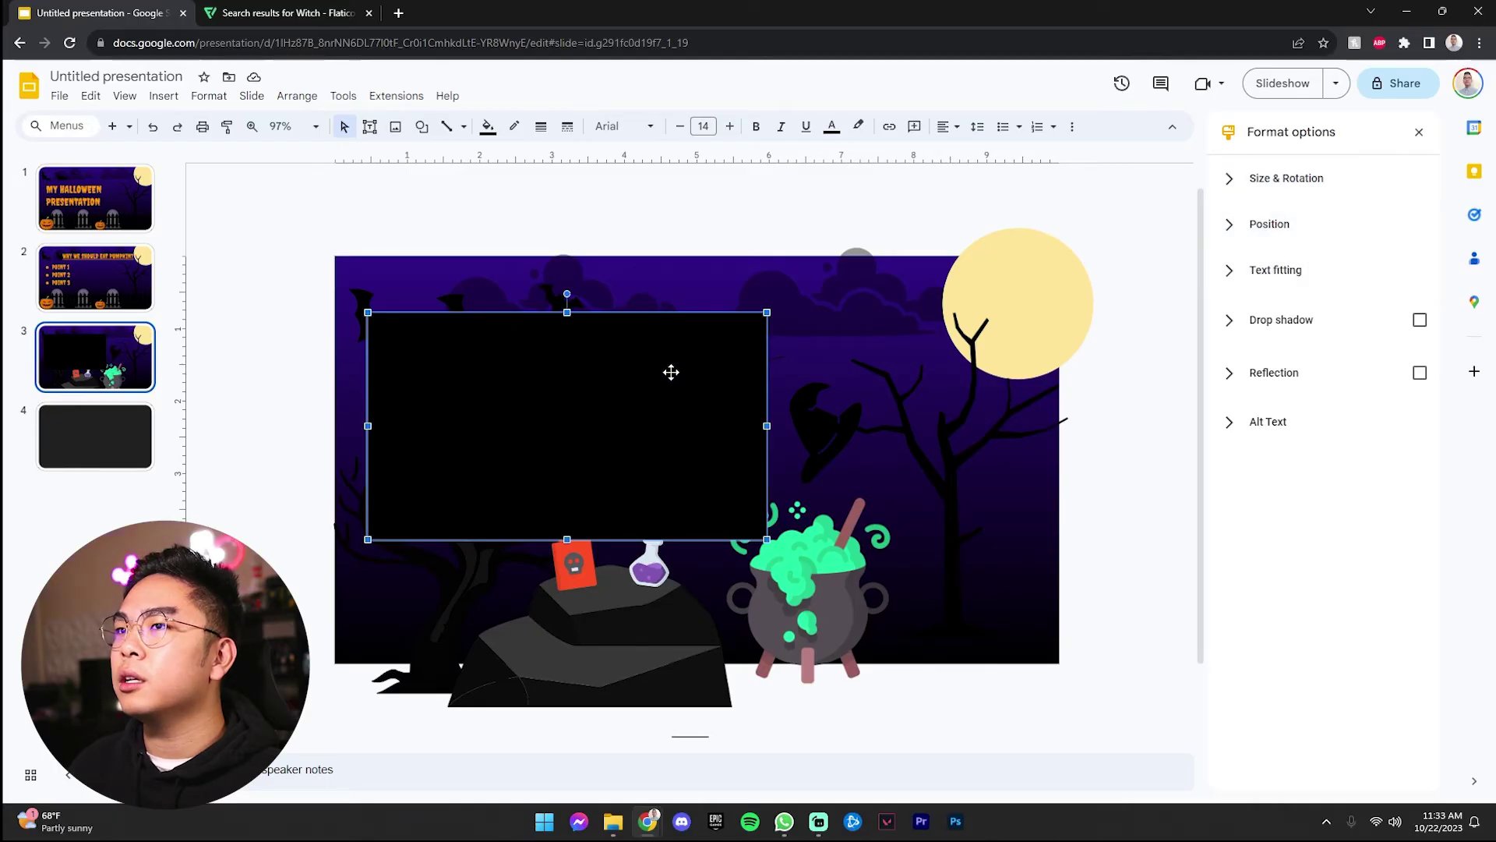
pyautogui.moveTo(671, 372); pyautogui.dragTo(663, 357)
# Step: Give the rectangle a custom semi-transparent black fill with its alpha lowered to 46
pyautogui.click(486, 127)
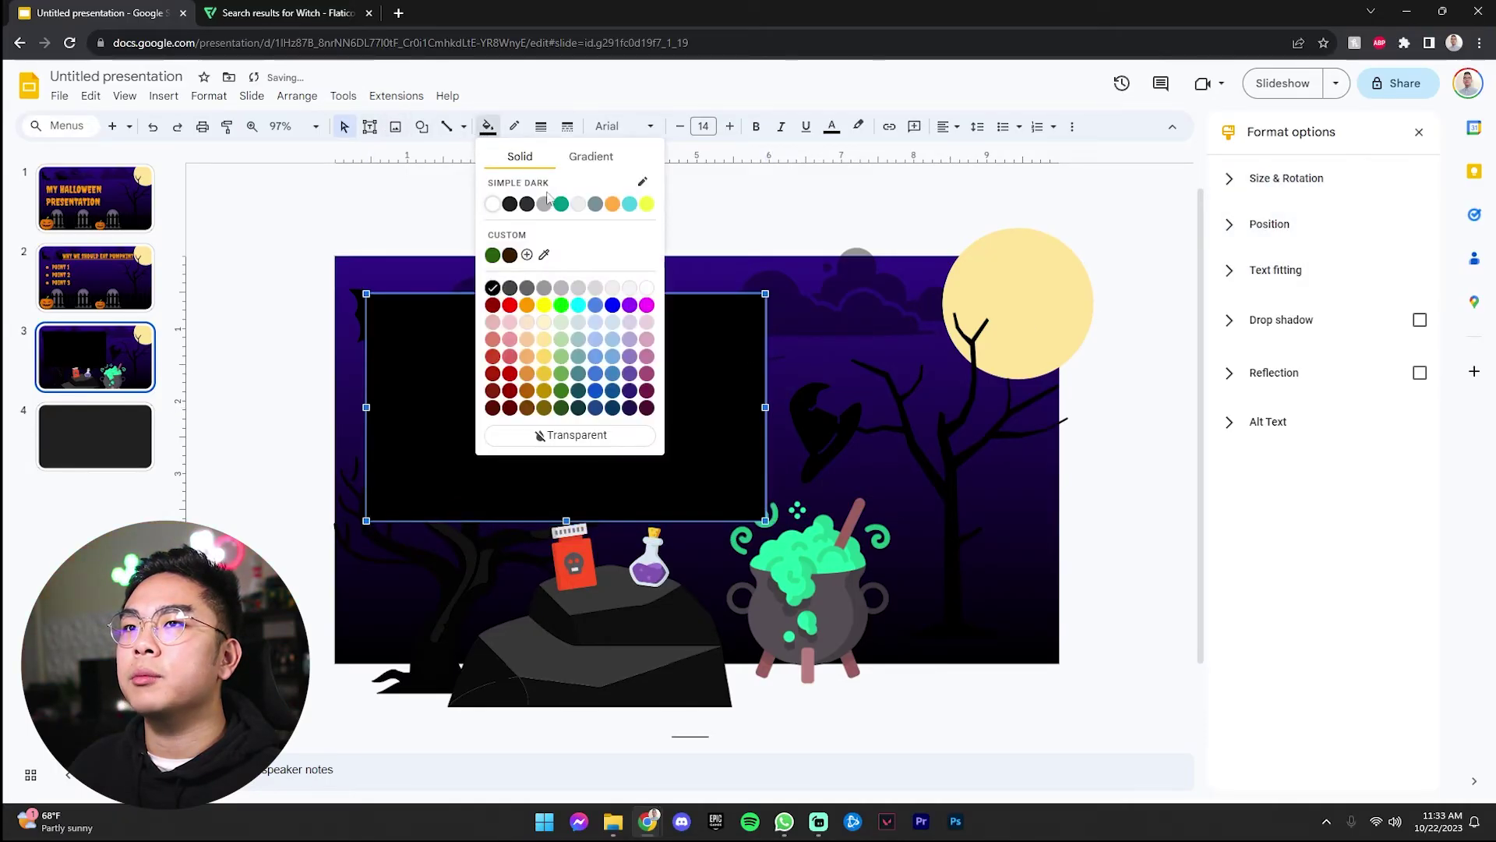
pyautogui.click(527, 256)
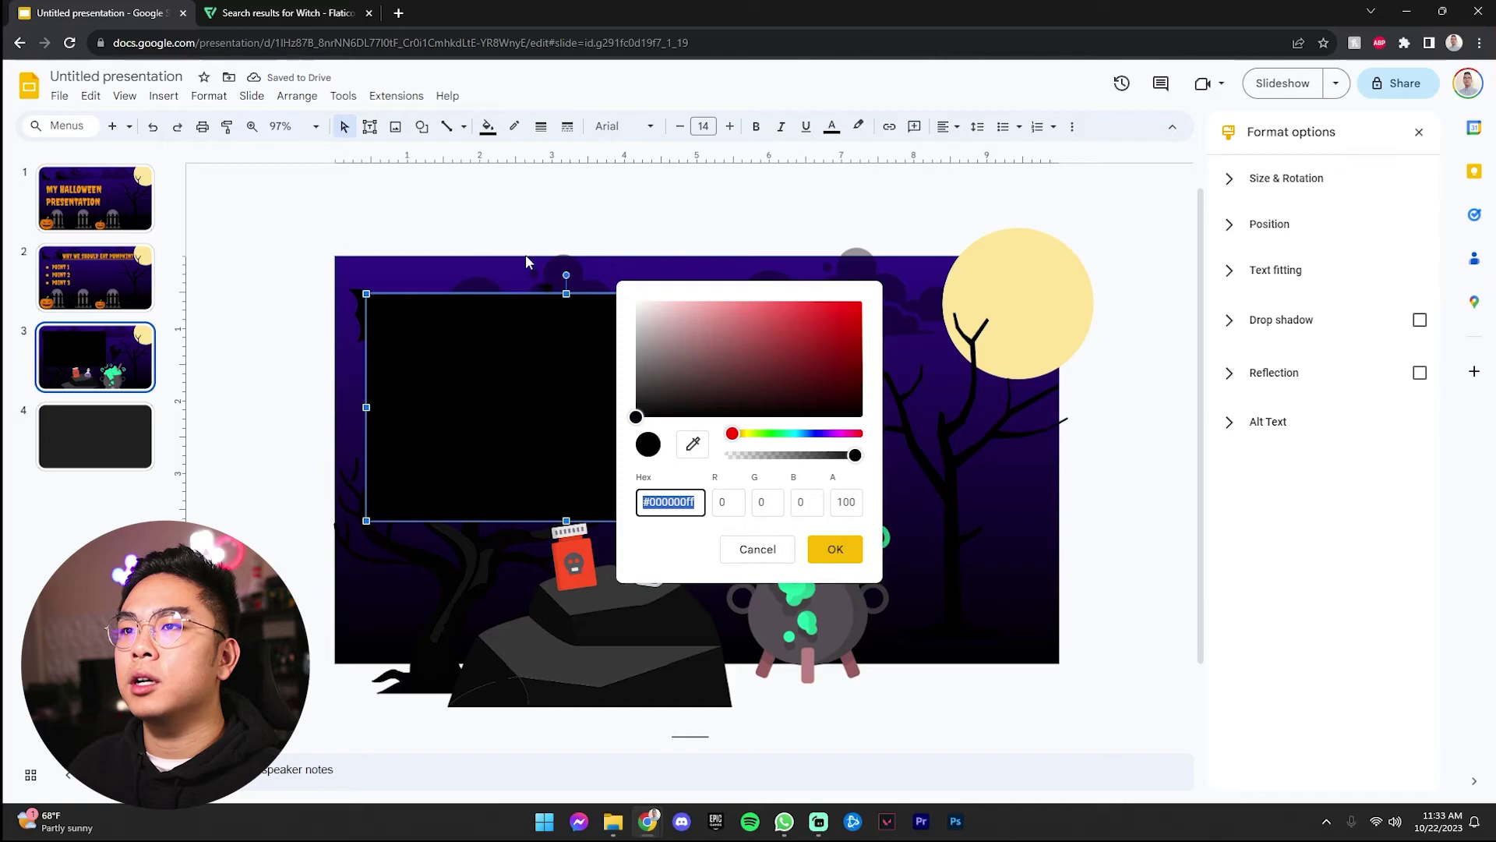
pyautogui.moveTo(799, 460); pyautogui.dragTo(789, 466)
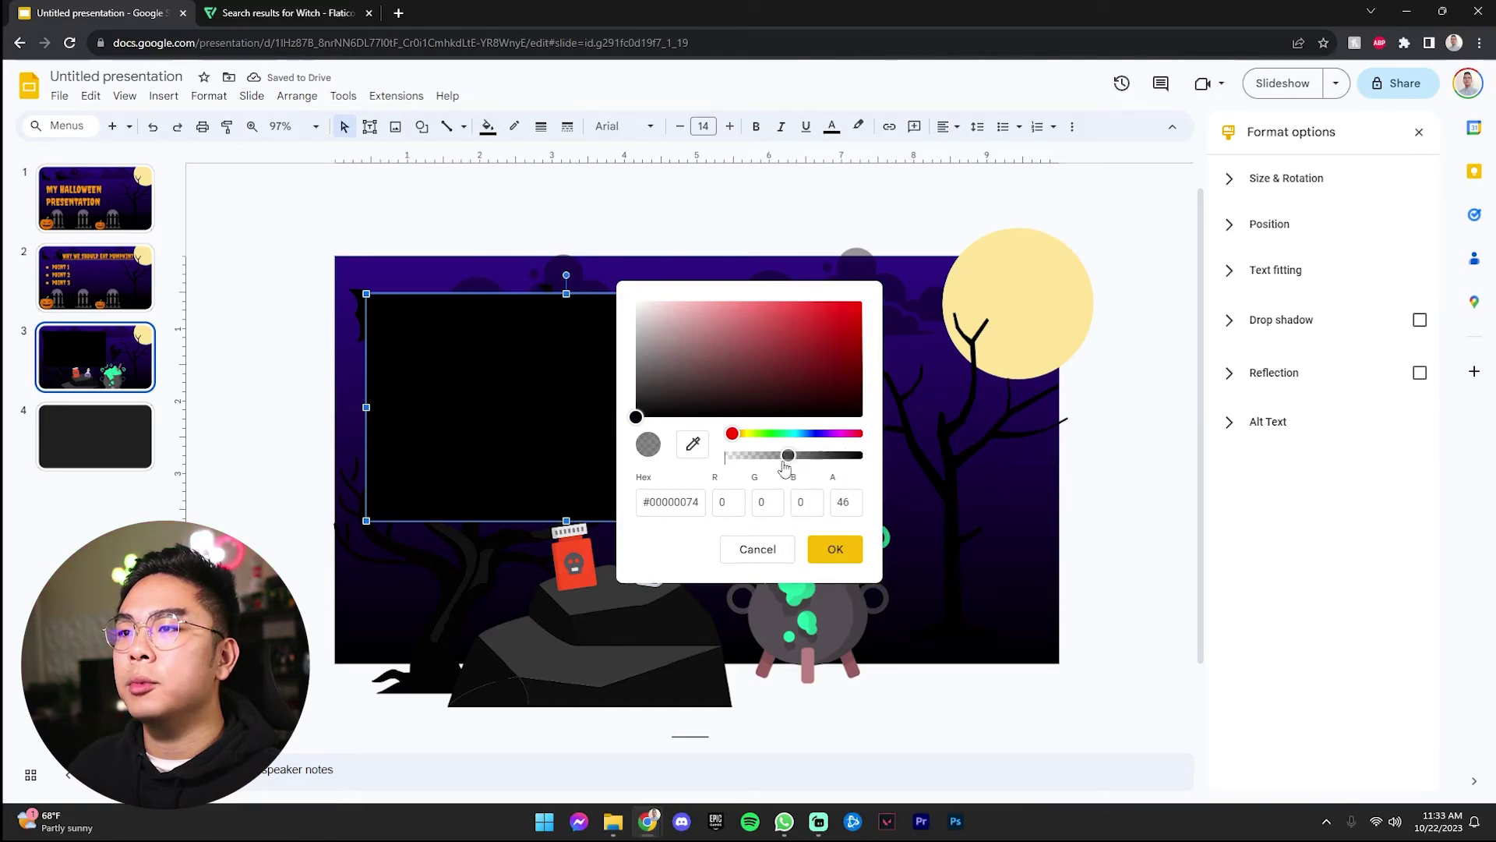
pyautogui.click(835, 549)
# Step: Move the flying witch and witch hat right, clear of the translucent rectangle, and nudge the rectangle slightly up and left
pyautogui.moveTo(765, 348); pyautogui.dragTo(808, 348)
pyautogui.click(825, 427)
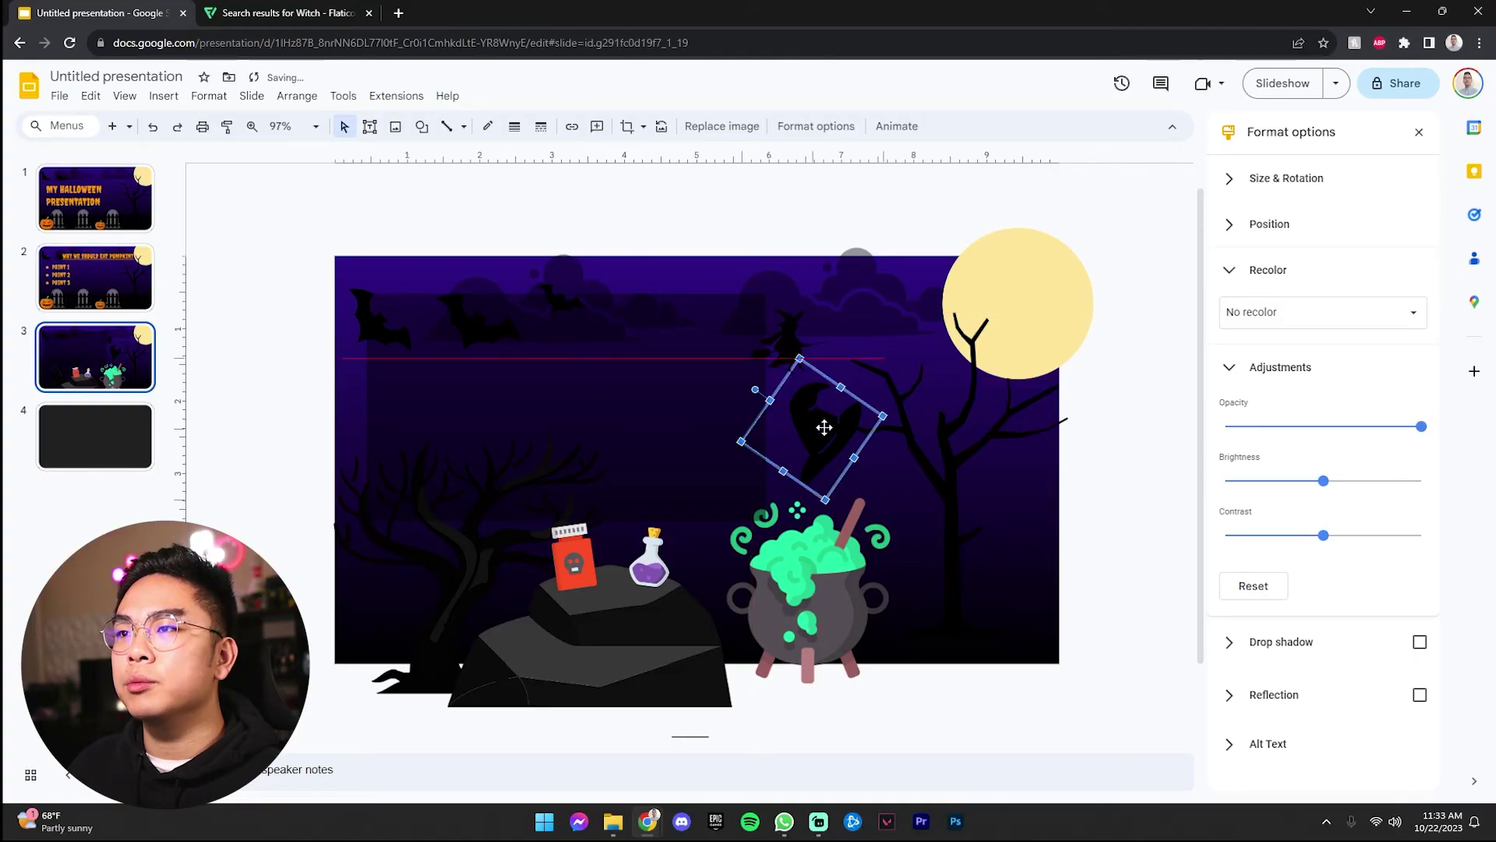
pyautogui.click(779, 350)
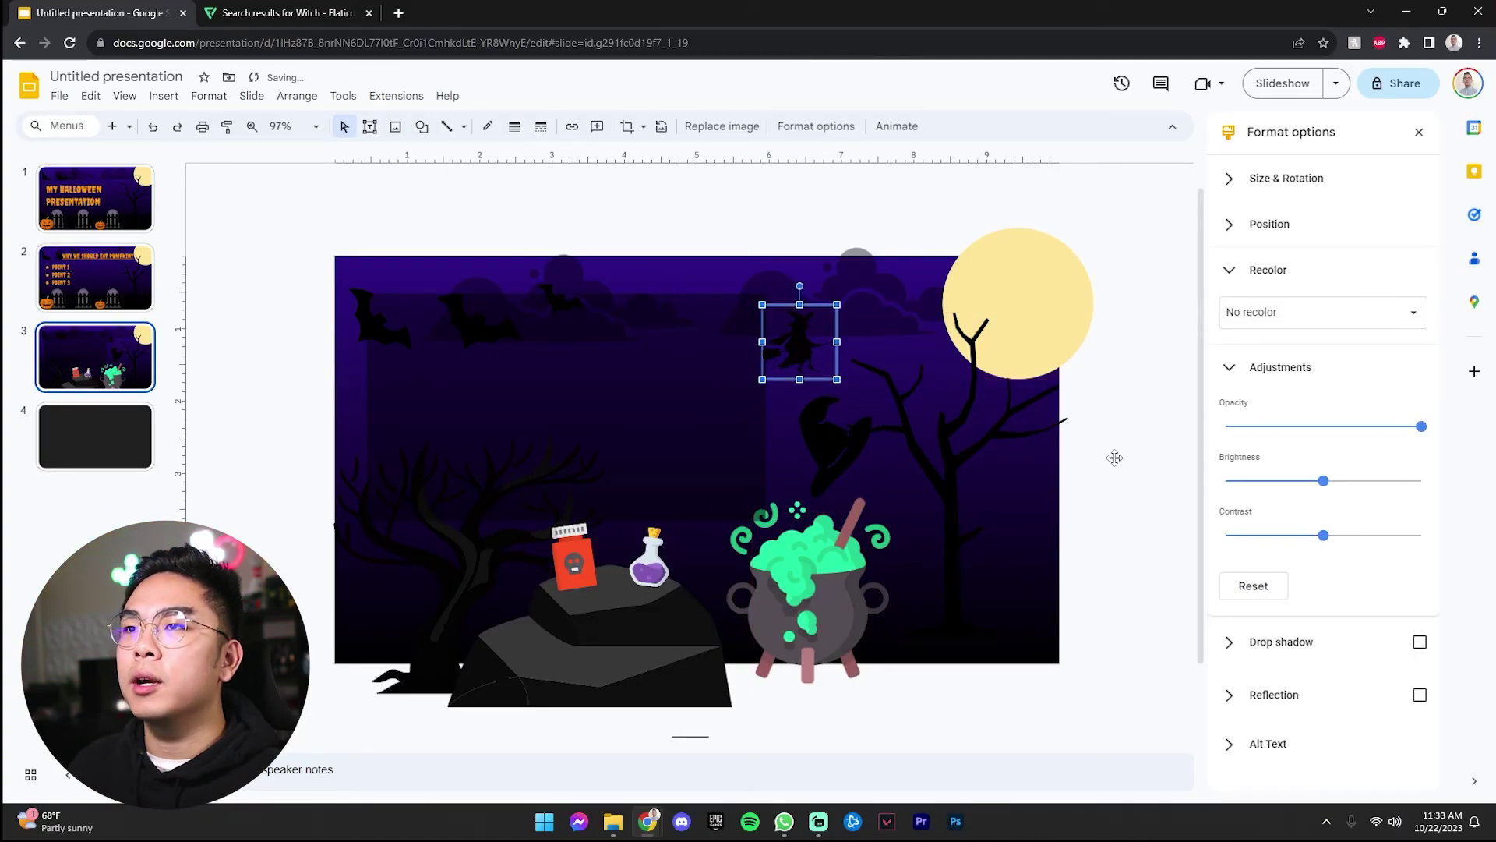
pyautogui.click(993, 449)
pyautogui.click(622, 366)
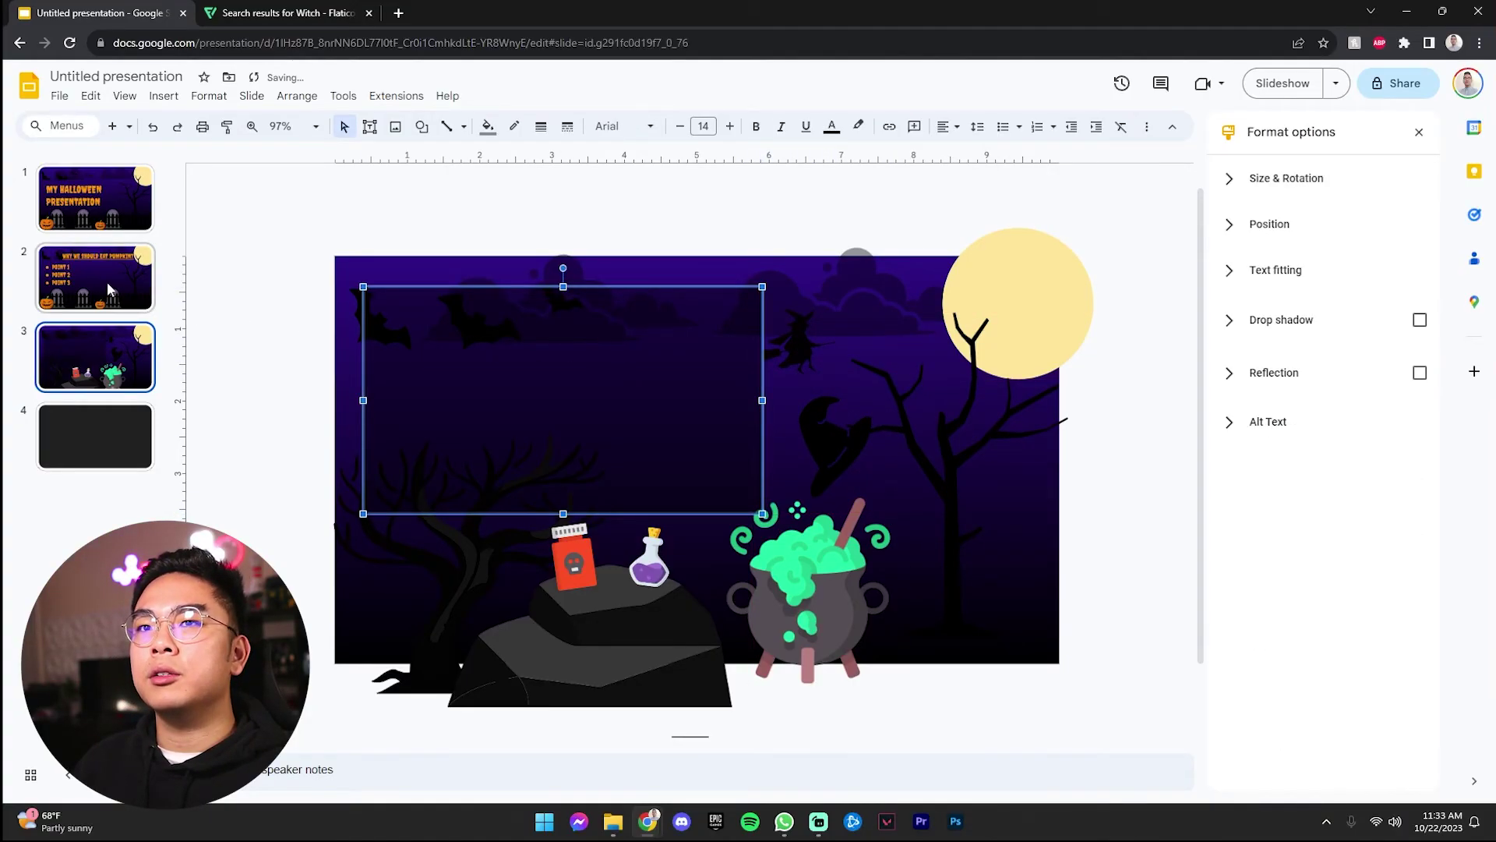
# Step: Copy the second slide's bulleted points into the third slide's translucent rectangle, setting their font size to 18
pyautogui.click(108, 307)
pyautogui.click(96, 356)
pyautogui.hotkey('ctrl', 'v')
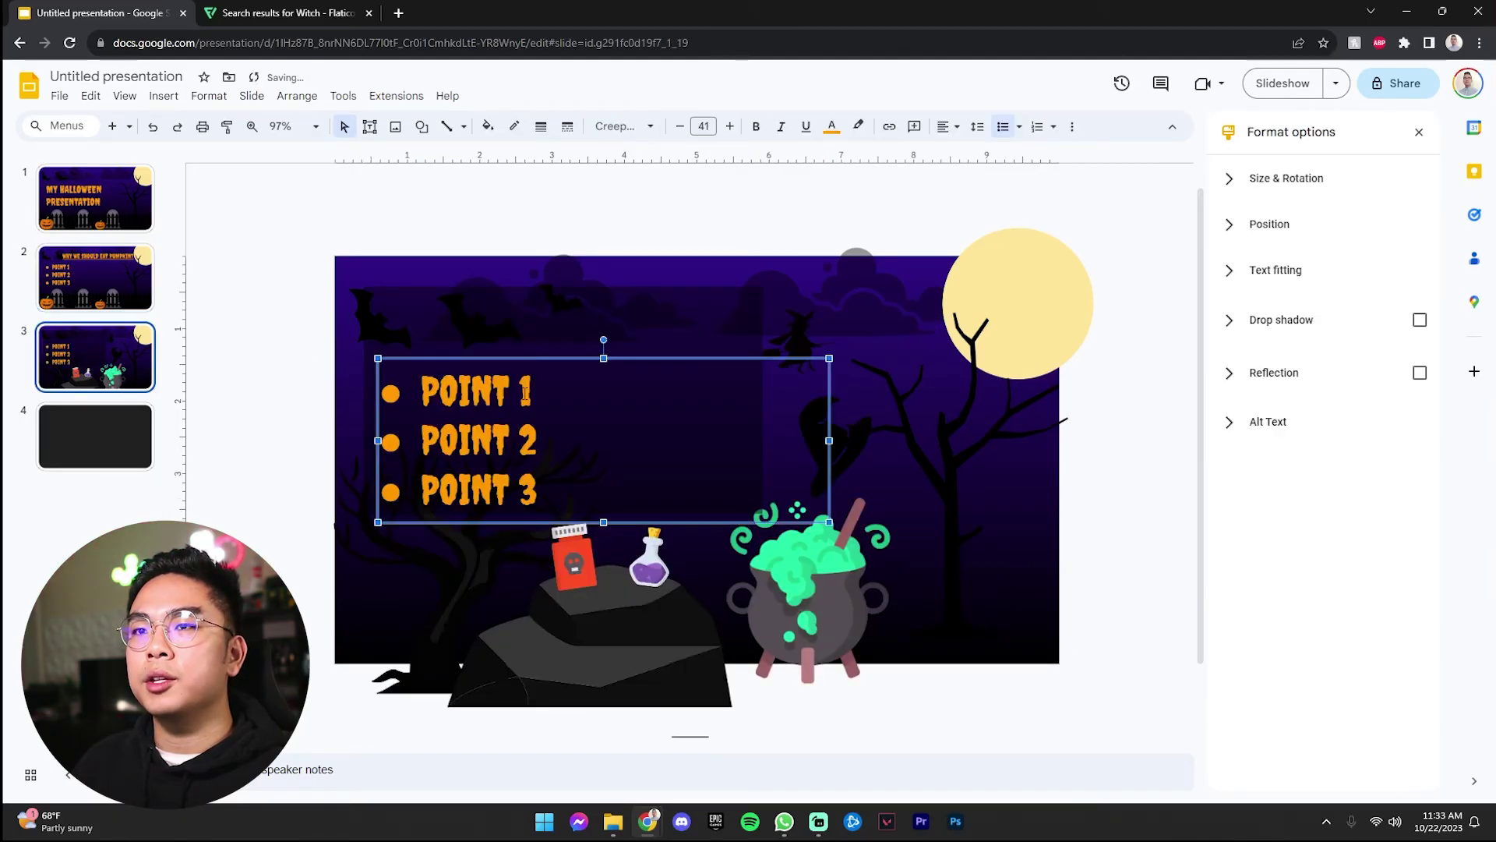
pyautogui.moveTo(522, 362); pyautogui.dragTo(518, 321)
pyautogui.click(701, 126)
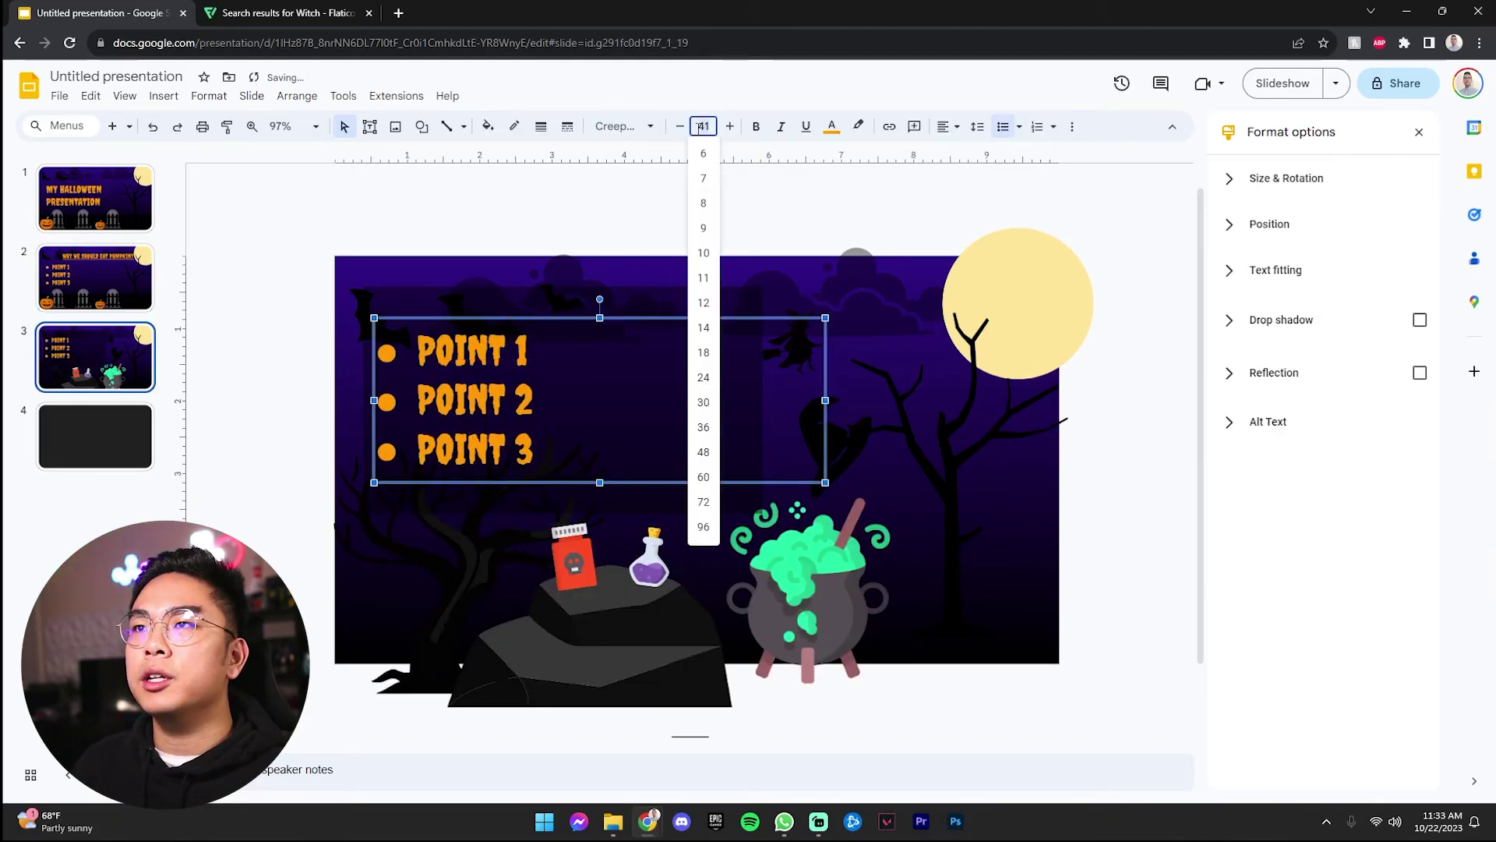
pyautogui.click(705, 353)
# Step: Place a center-aligned copy of the bulleted points above the original and replace its text with "WHY CELEBRATE HALLOWEEN?"
pyautogui.moveTo(557, 359); pyautogui.dragTo(686, 353)
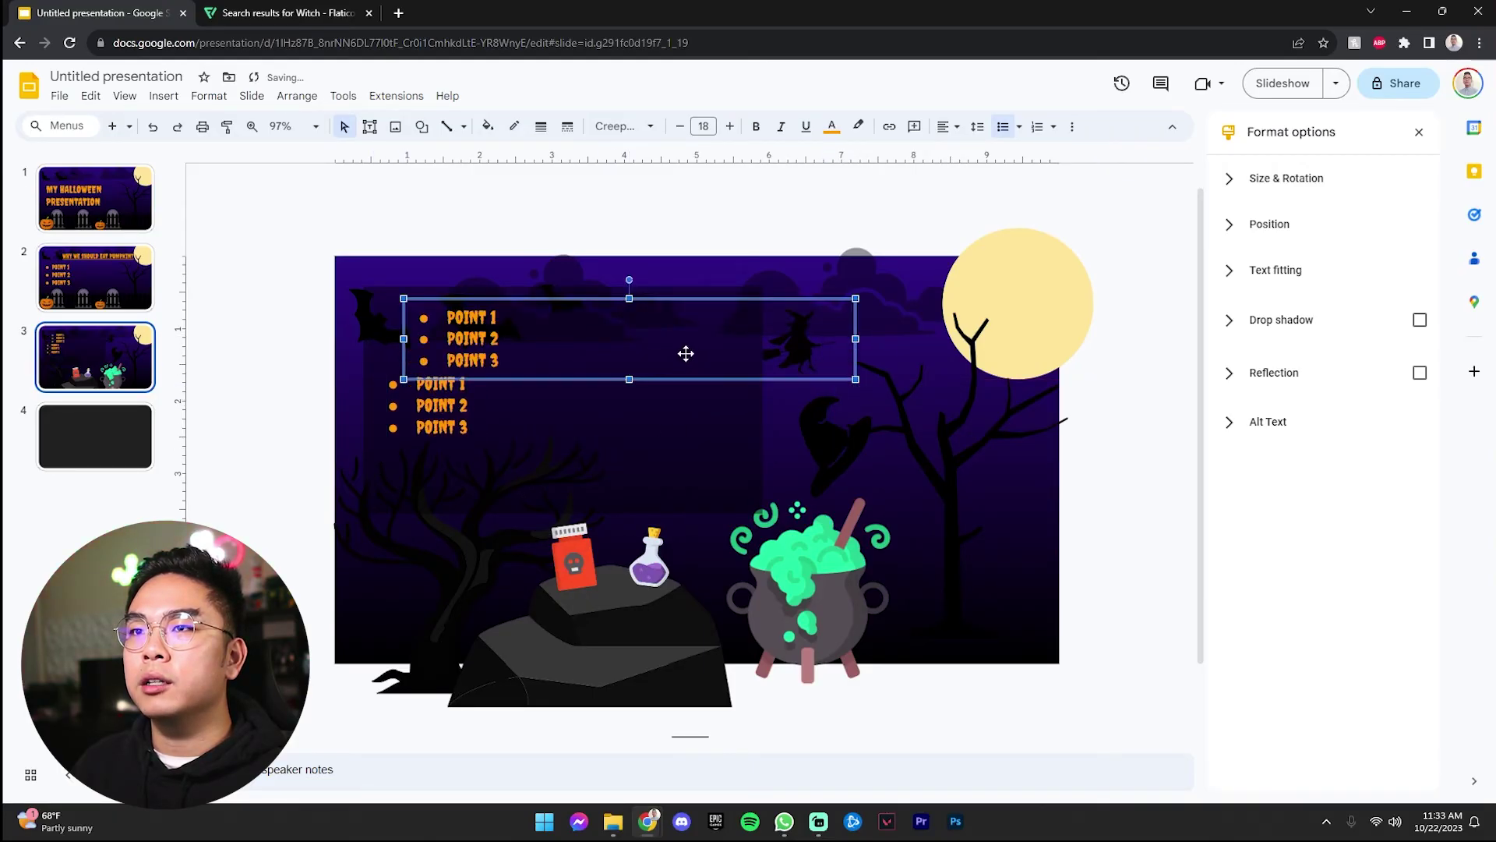
pyautogui.click(944, 135)
pyautogui.click(968, 155)
pyautogui.click(655, 336)
pyautogui.hotkey('ctrl', 'a')
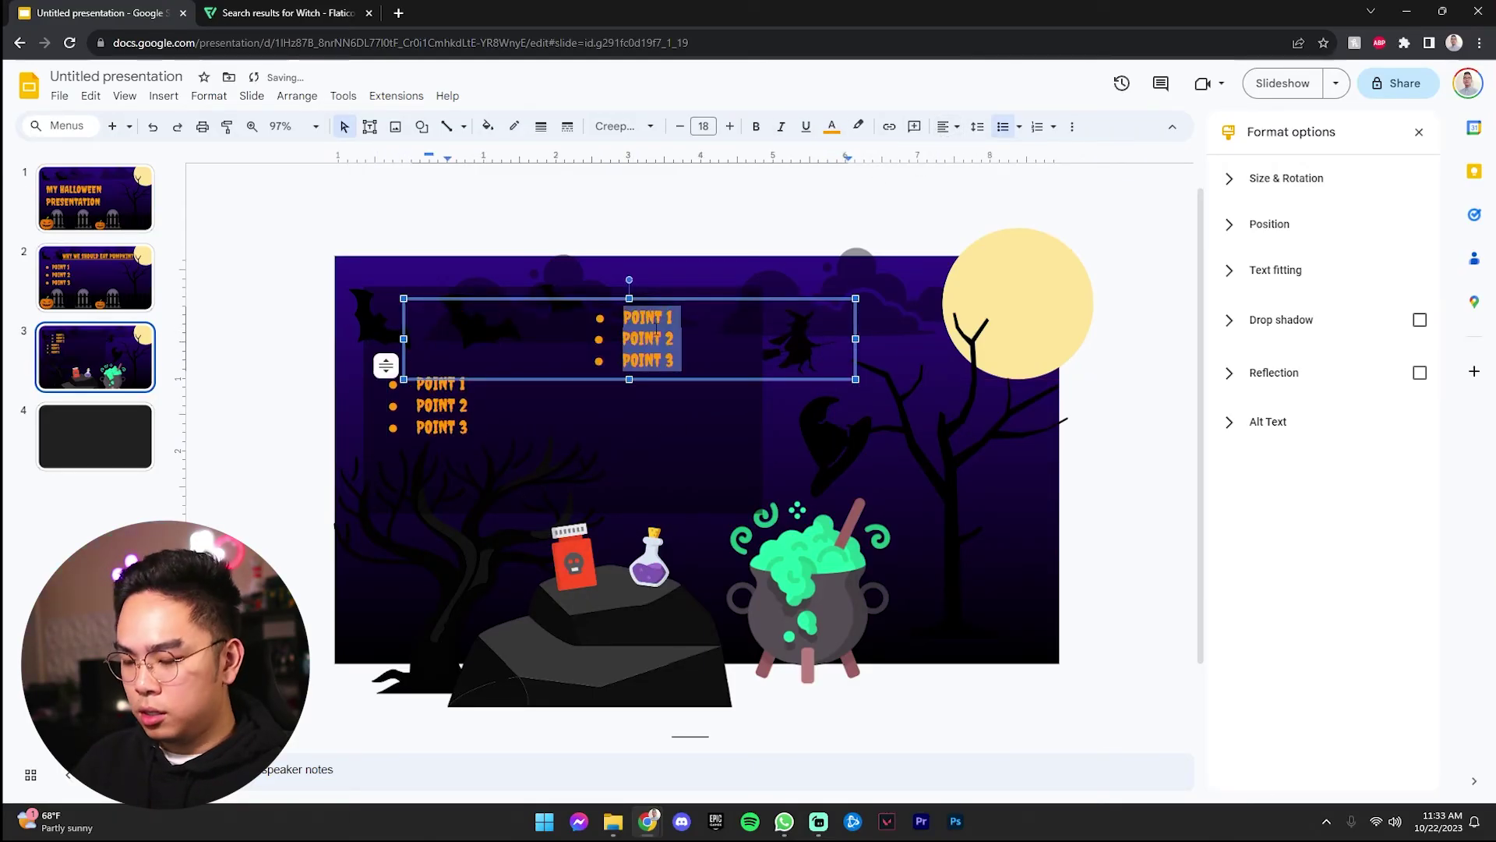
pyautogui.write('WHY CELEBRATE HALLOWEEN?')
# Step: Format the "WHY CELEBRATE HALLOWEEN?" heading as underlined text without a bullet, at font size 26
pyautogui.hotkey('ctrl', 'a')
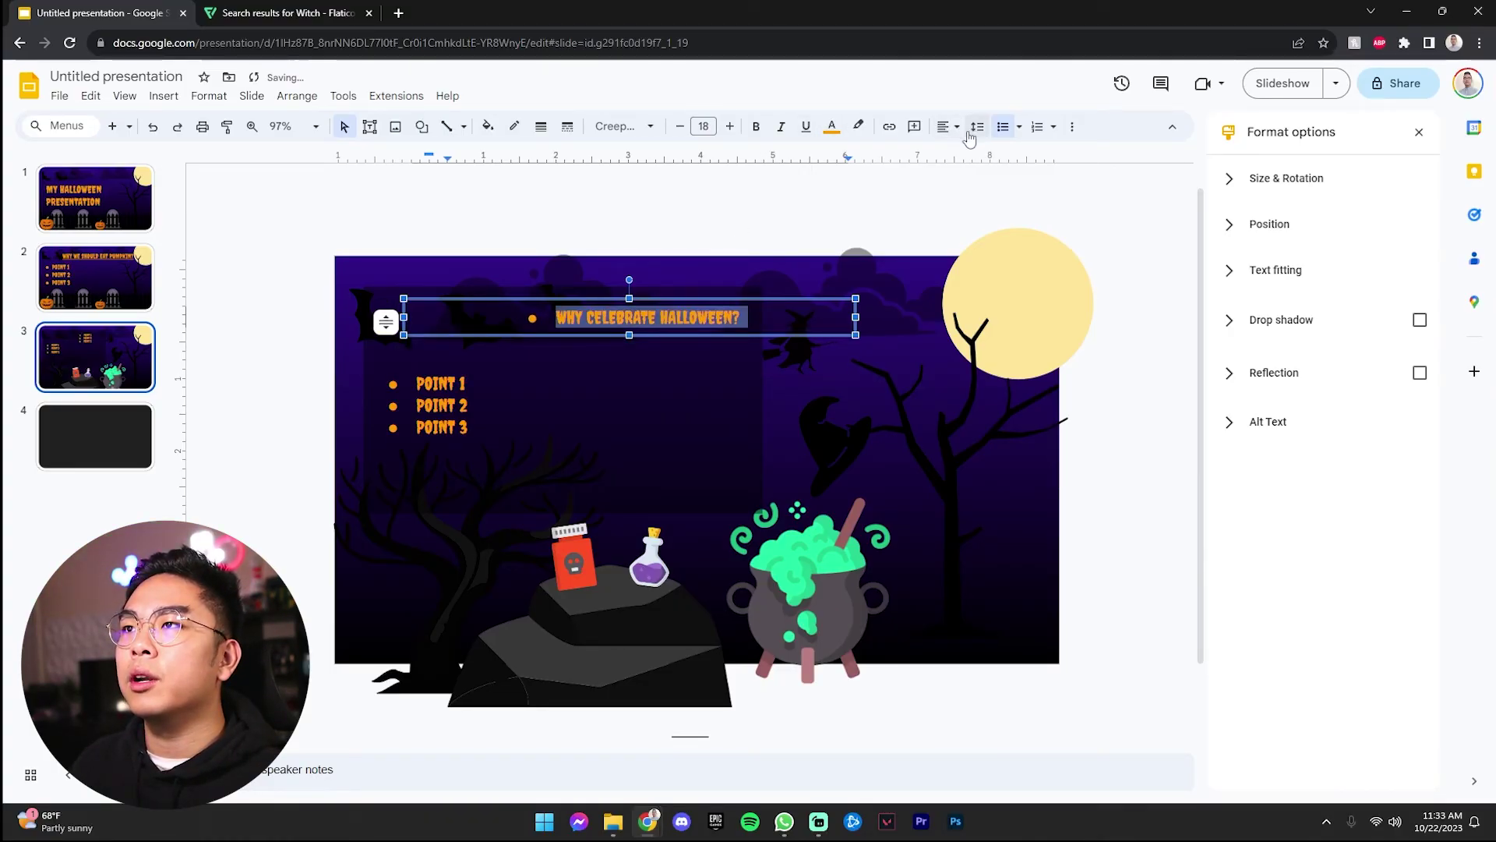
pyautogui.click(1003, 126)
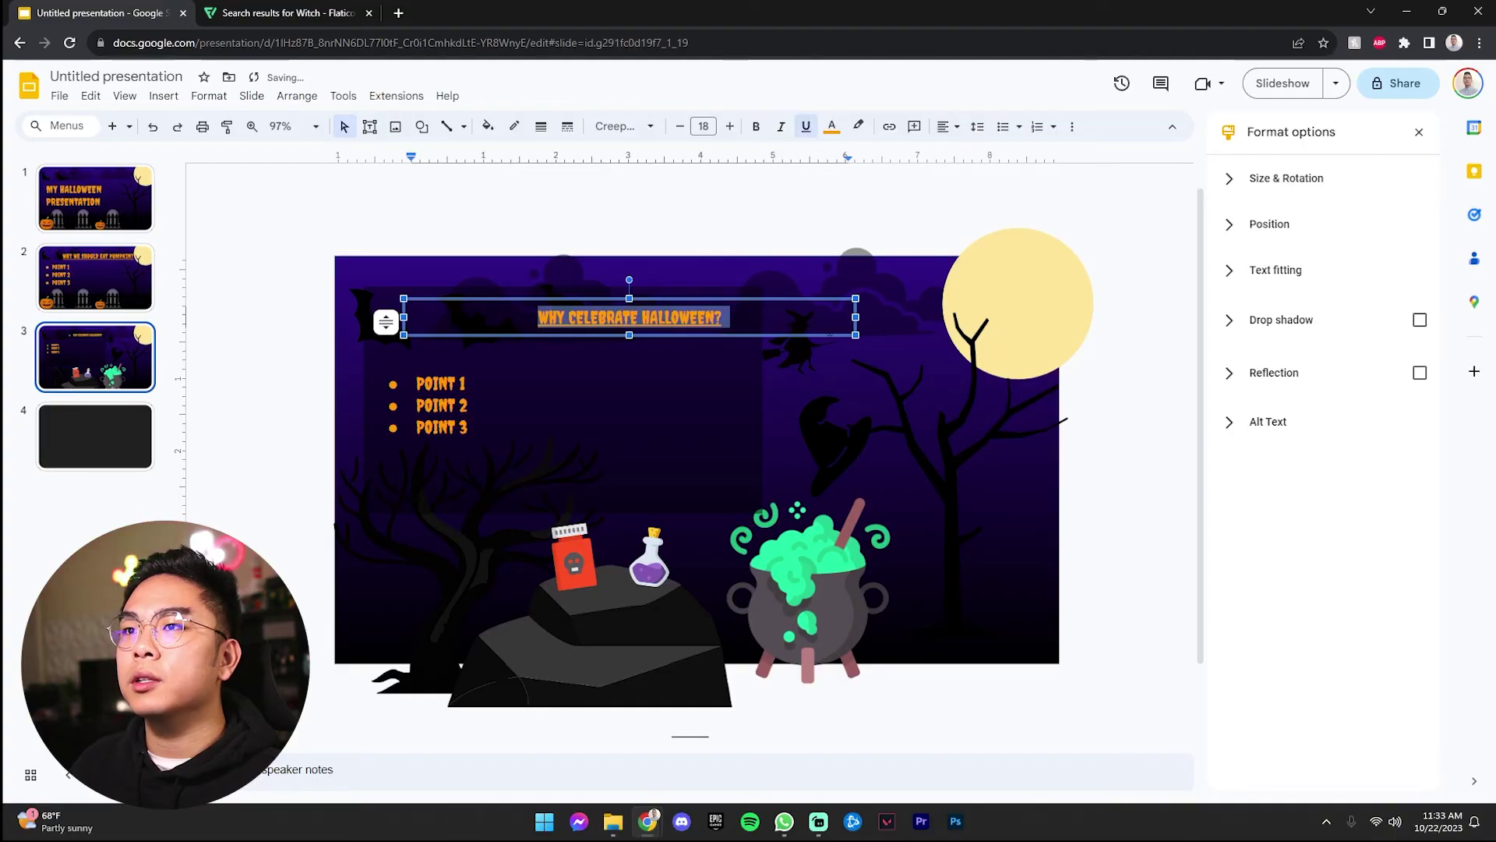
pyautogui.click(730, 128)
pyautogui.click(730, 128)
pyautogui.click(730, 127)
pyautogui.click(730, 128)
pyautogui.doubleClick(730, 128)
pyautogui.click(730, 127)
pyautogui.click(730, 128)
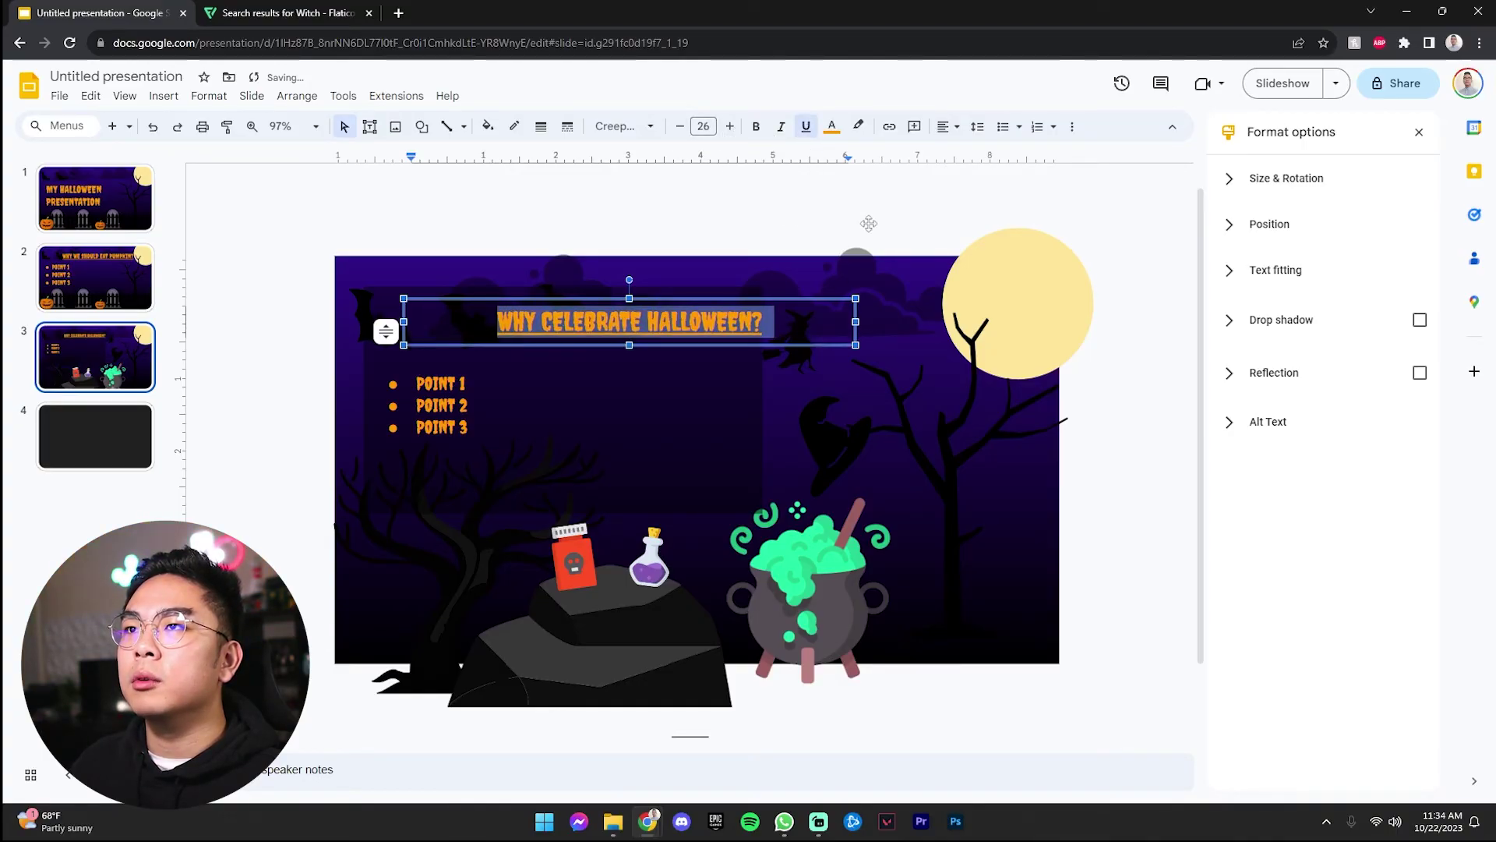
# Step: Narrow the heading's text box and center it near the upper edge of the translucent rectangle
pyautogui.click(1096, 298)
pyautogui.click(640, 321)
pyautogui.moveTo(614, 300); pyautogui.dragTo(552, 292)
pyautogui.moveTo(794, 315); pyautogui.dragTo(667, 315)
pyautogui.moveTo(550, 296); pyautogui.dragTo(603, 298)
pyautogui.click(1118, 345)
# Step: Enlarge the heading, bulleted list and translucent rectangle together, extending them down and to the right
pyautogui.click(650, 316)
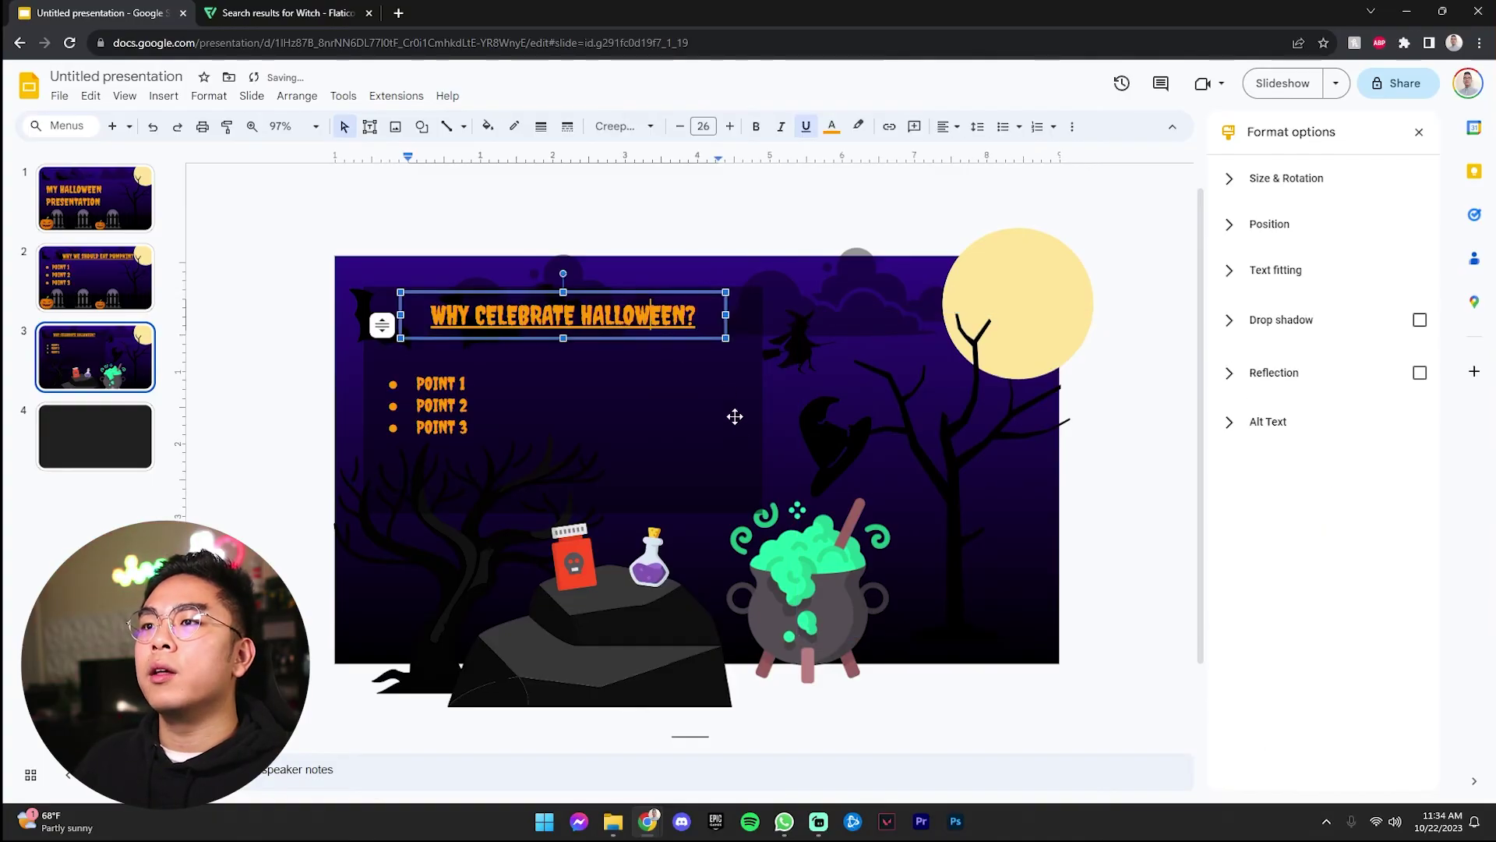
pyautogui.click(703, 453)
pyautogui.moveTo(825, 513); pyautogui.dragTo(873, 548)
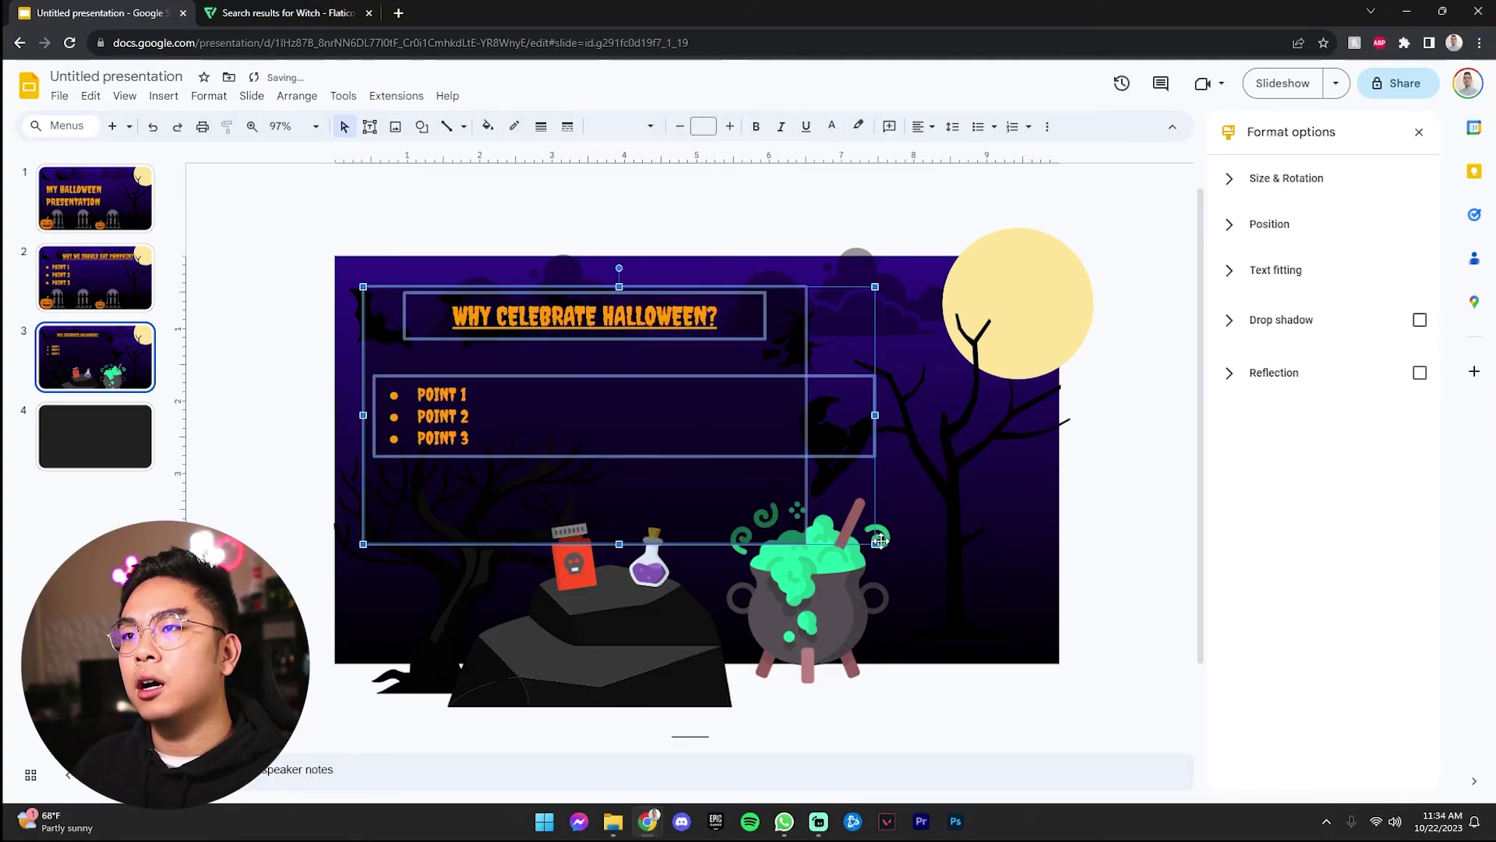
# Step: Move the flying witch out of the translucent rectangle and onto the moon
pyautogui.click(803, 337)
pyautogui.click(813, 343)
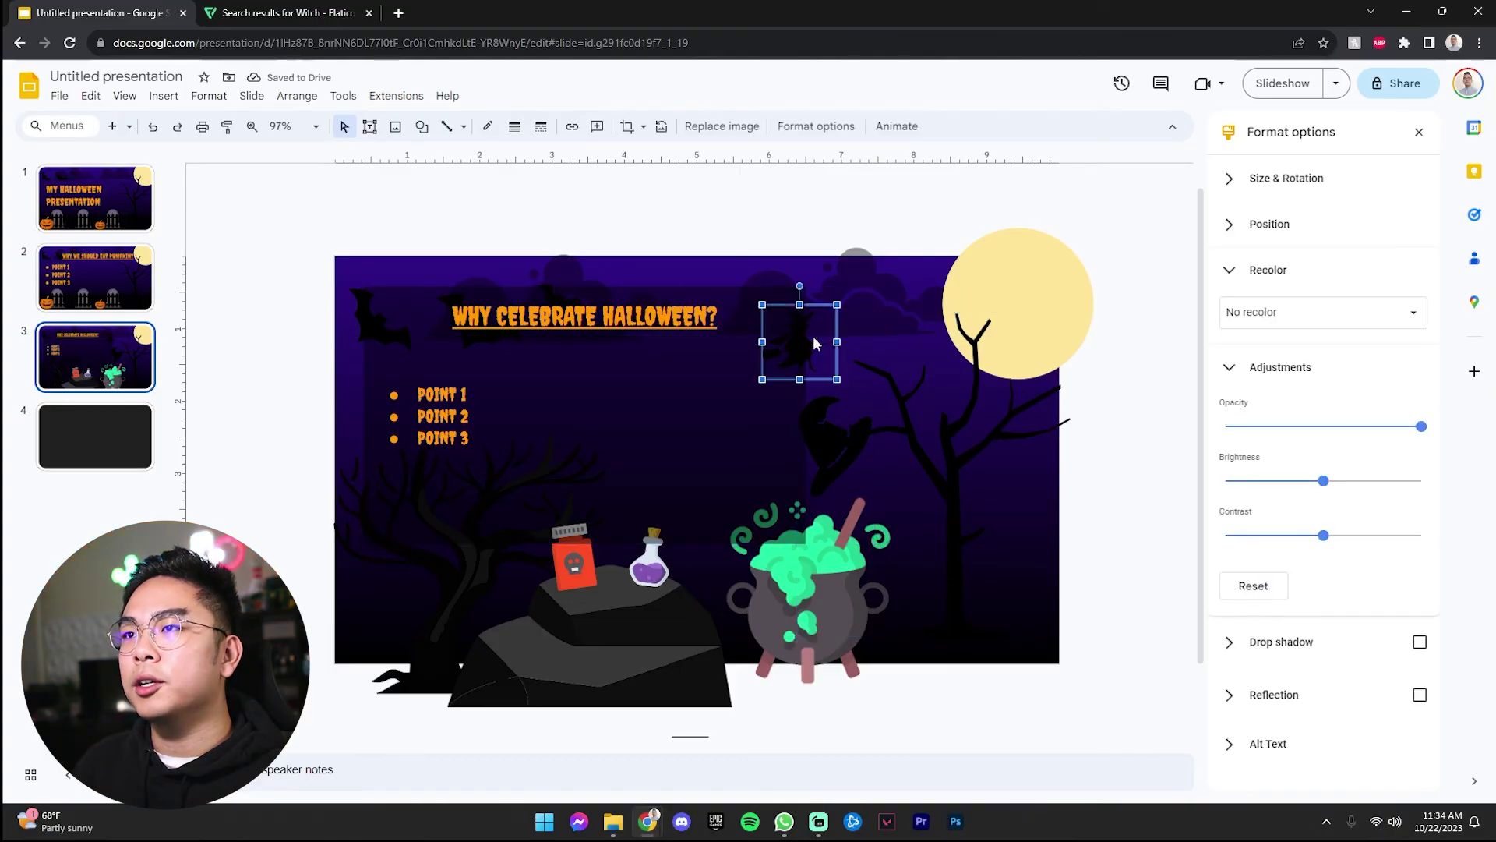
pyautogui.moveTo(820, 340); pyautogui.dragTo(1028, 316)
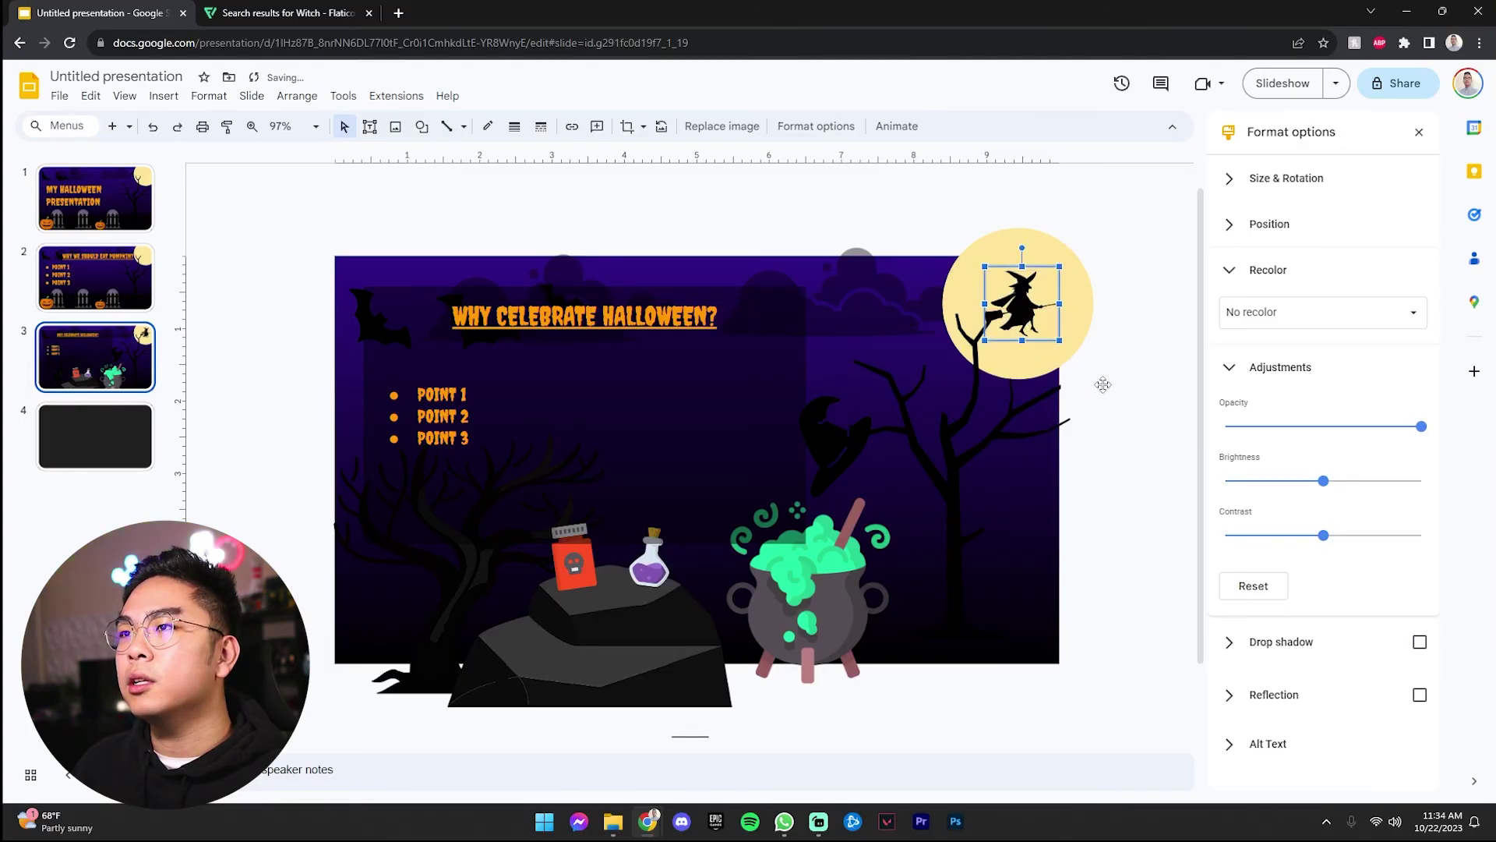